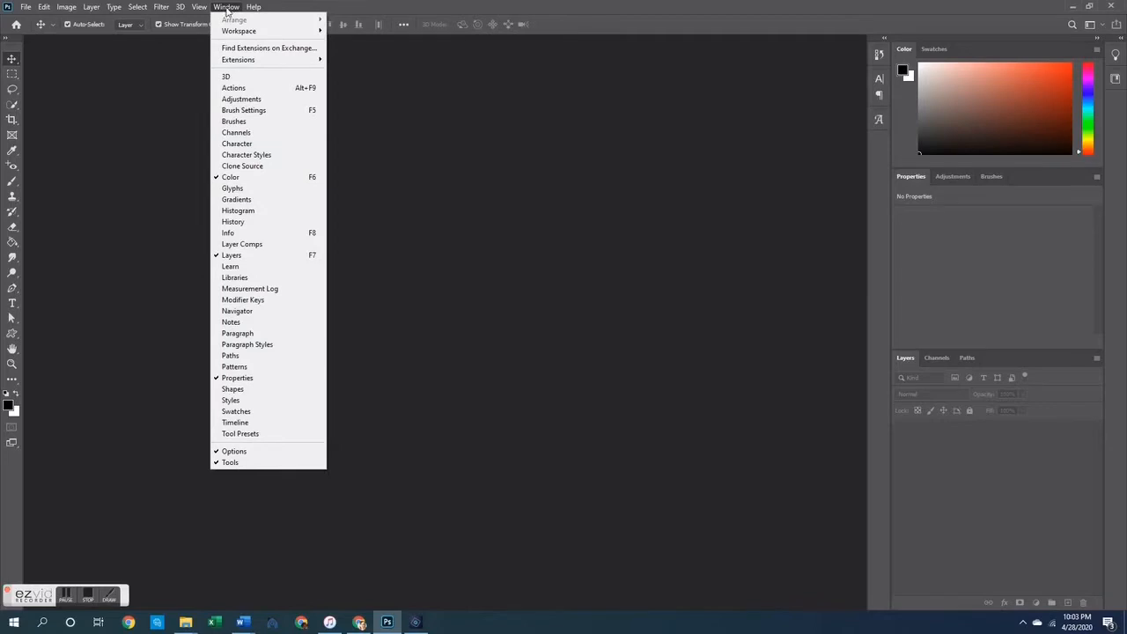
# Hide and redisplay the Layers panel, and slightly reduce its height
pyautogui.click(244, 258)
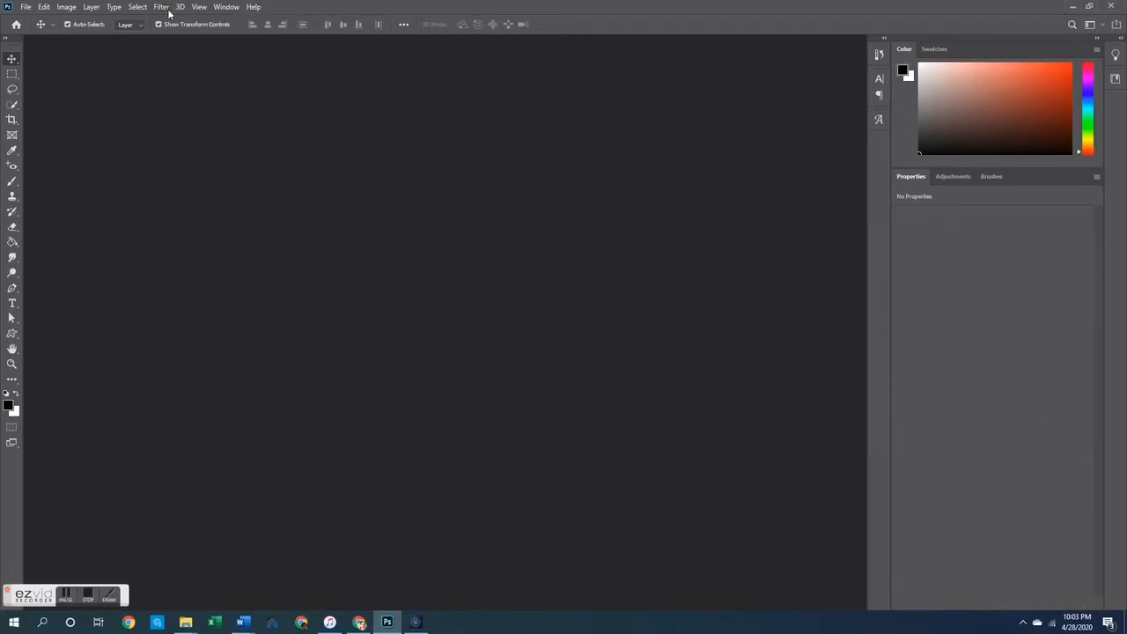
pyautogui.click(226, 7)
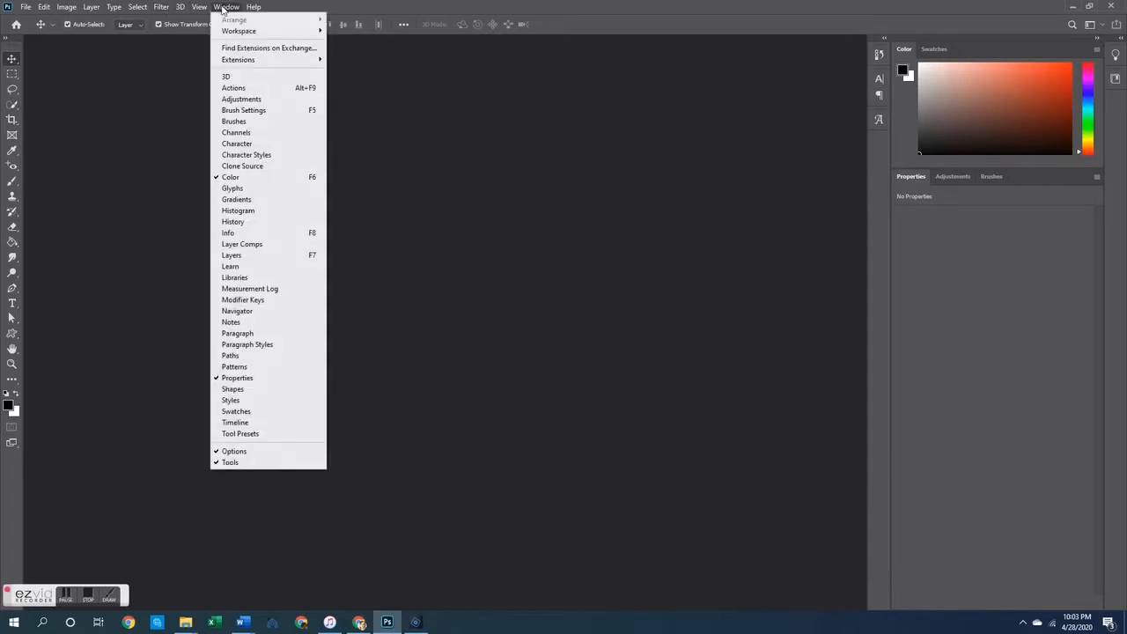
pyautogui.click(250, 259)
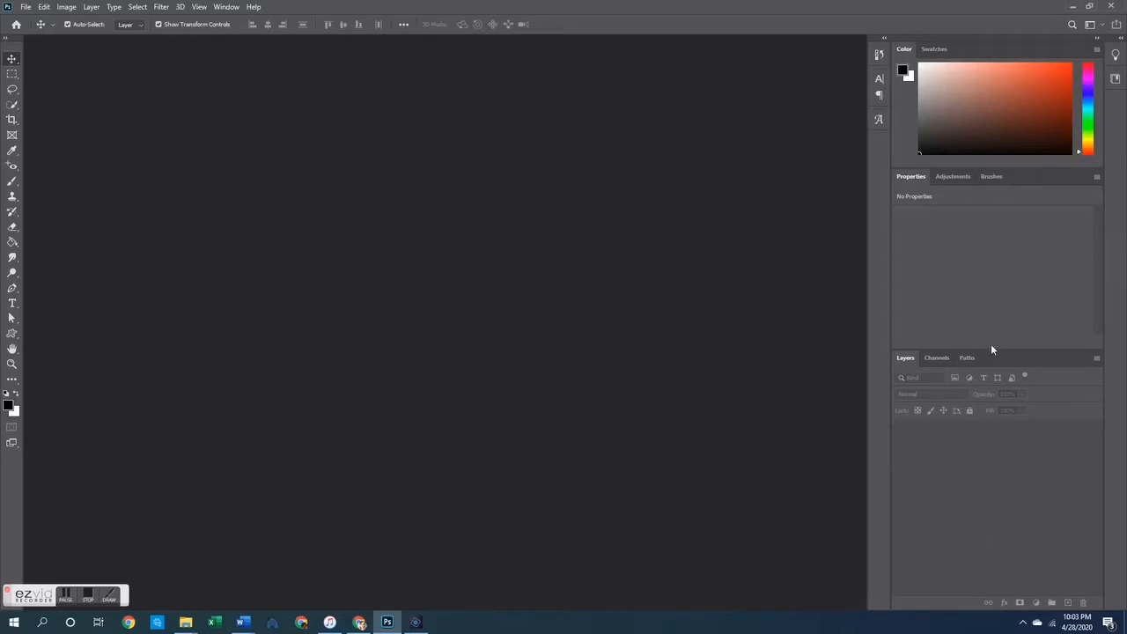
pyautogui.moveTo(991, 350); pyautogui.dragTo(1014, 362)
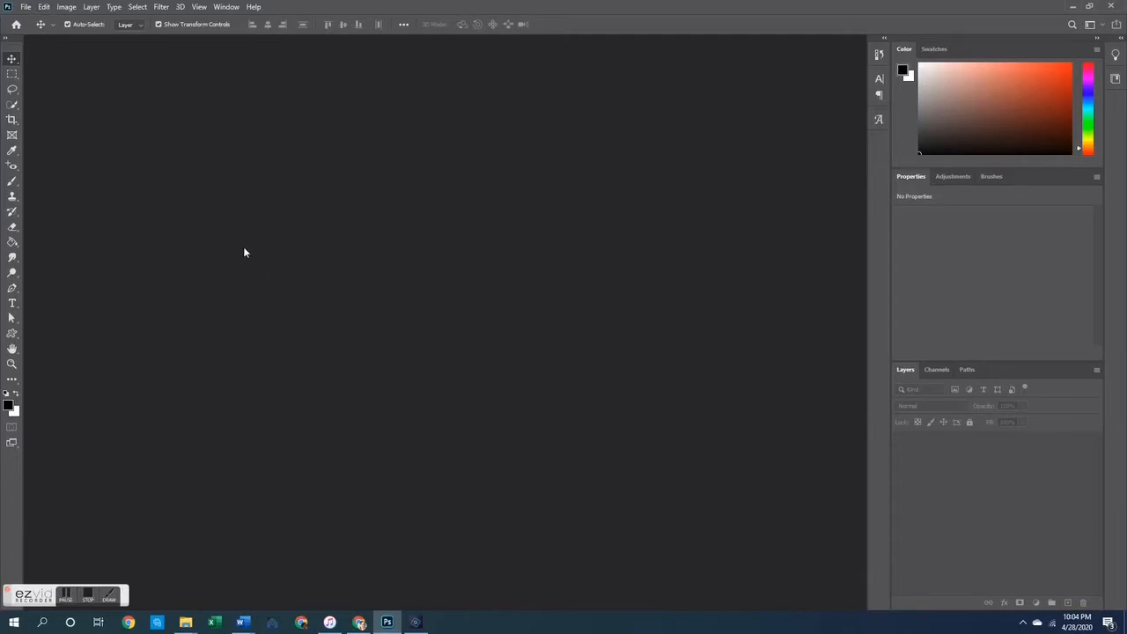
# Open Adjustments.jpg and the black pattern paper, chipboard shape, facts and feelings stamp and journal card PNGs from the 01. Introduction folder
pyautogui.hotkey('ctrl', 'o')
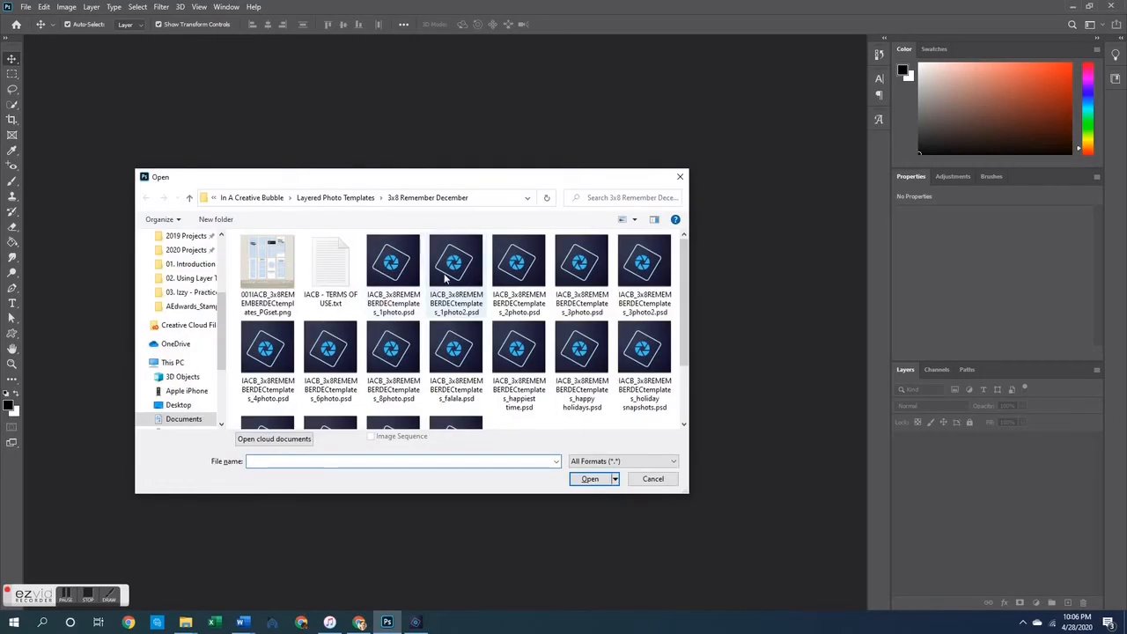
pyautogui.click(185, 264)
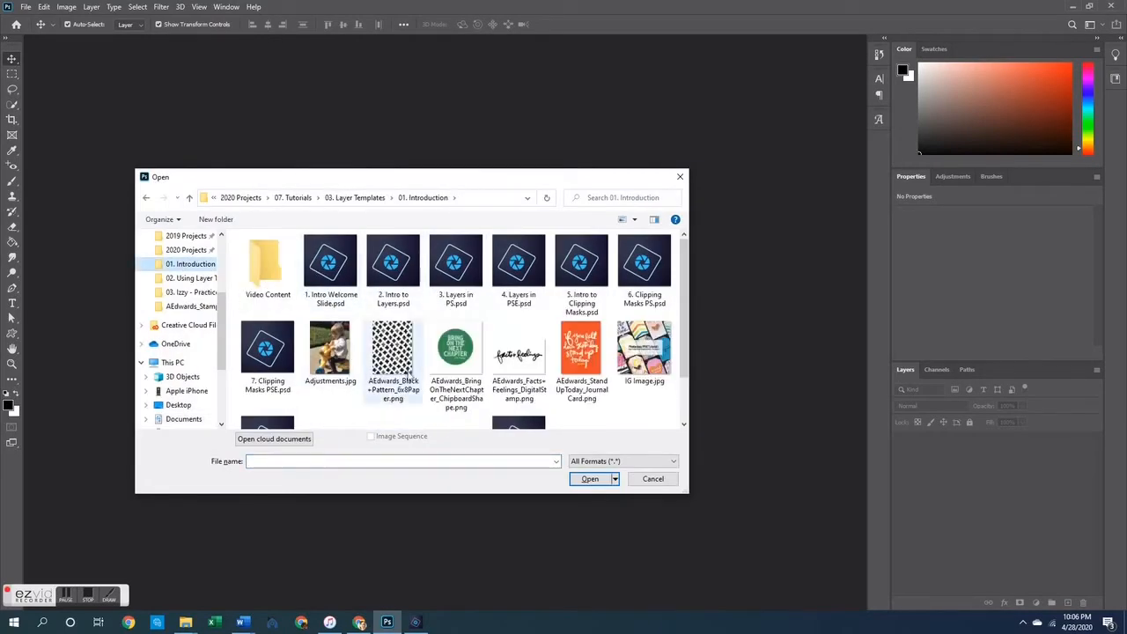
pyautogui.click(410, 357)
pyautogui.click(356, 367)
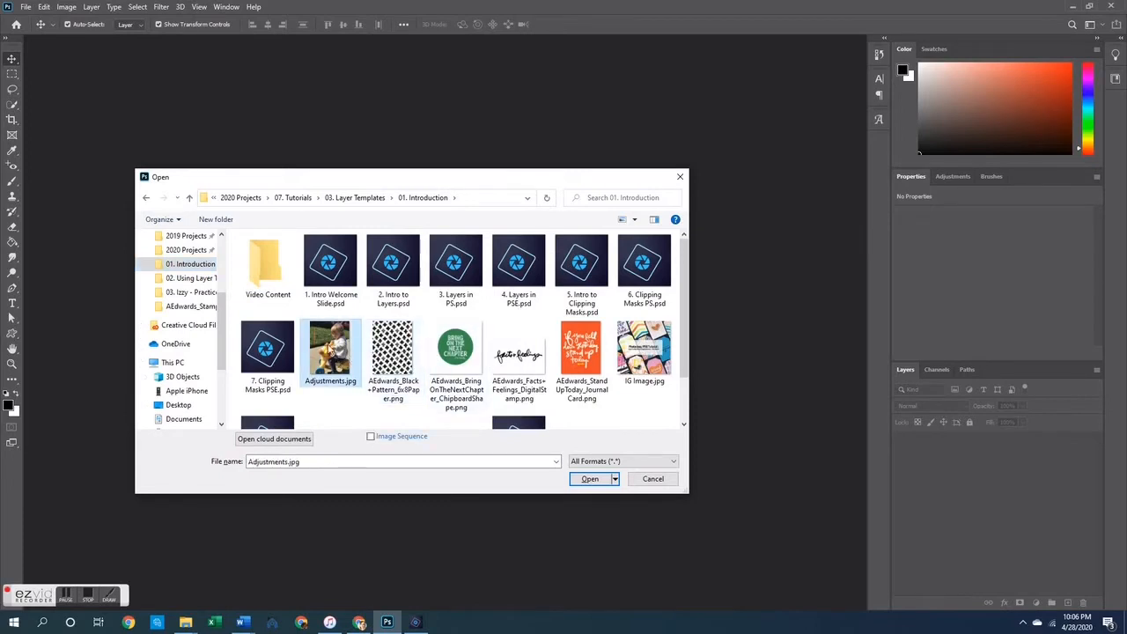
pyautogui.keyDown('ctrl'); pyautogui.click(403, 356); pyautogui.keyUp('ctrl')
pyautogui.keyDown('ctrl'); pyautogui.click(476, 352); pyautogui.keyUp('ctrl')
pyautogui.keyDown('ctrl'); pyautogui.click(520, 356); pyautogui.keyUp('ctrl')
pyautogui.keyDown('ctrl'); pyautogui.click(581, 357); pyautogui.keyUp('ctrl')
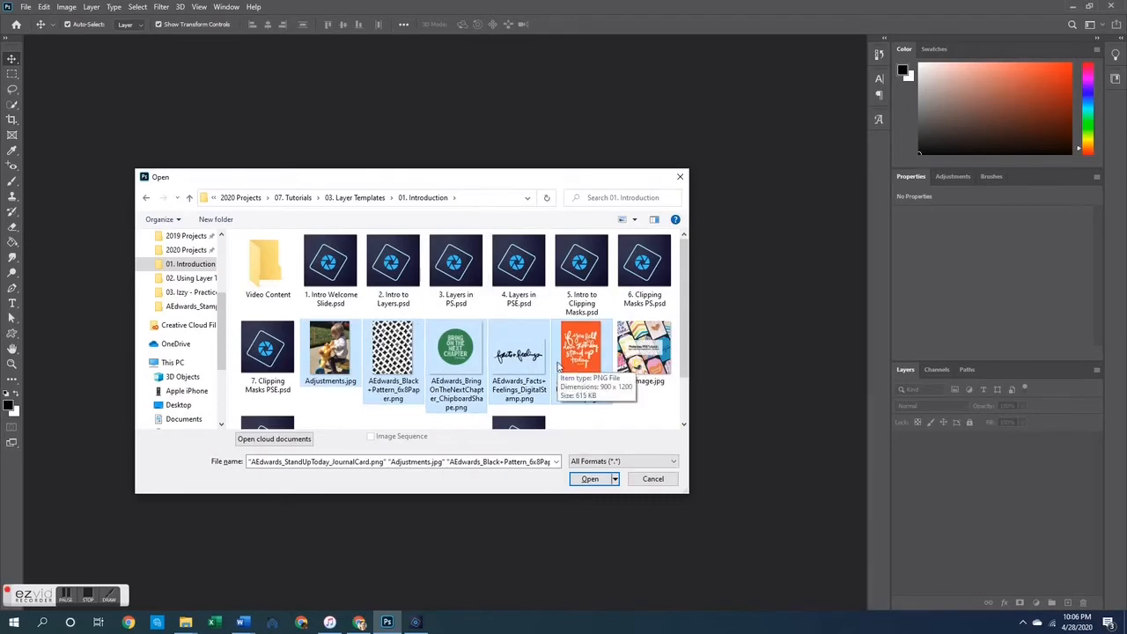
pyautogui.press('Return')
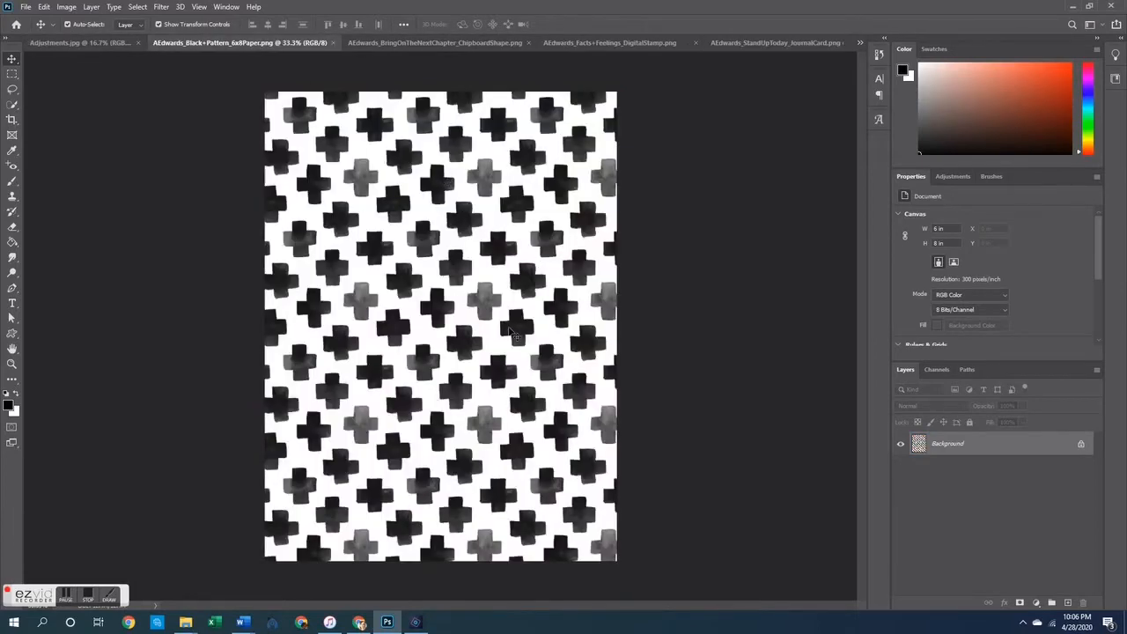
# Look through the opened chipboard shape, digital stamp, journal card and pattern paper documents
pyautogui.click(418, 43)
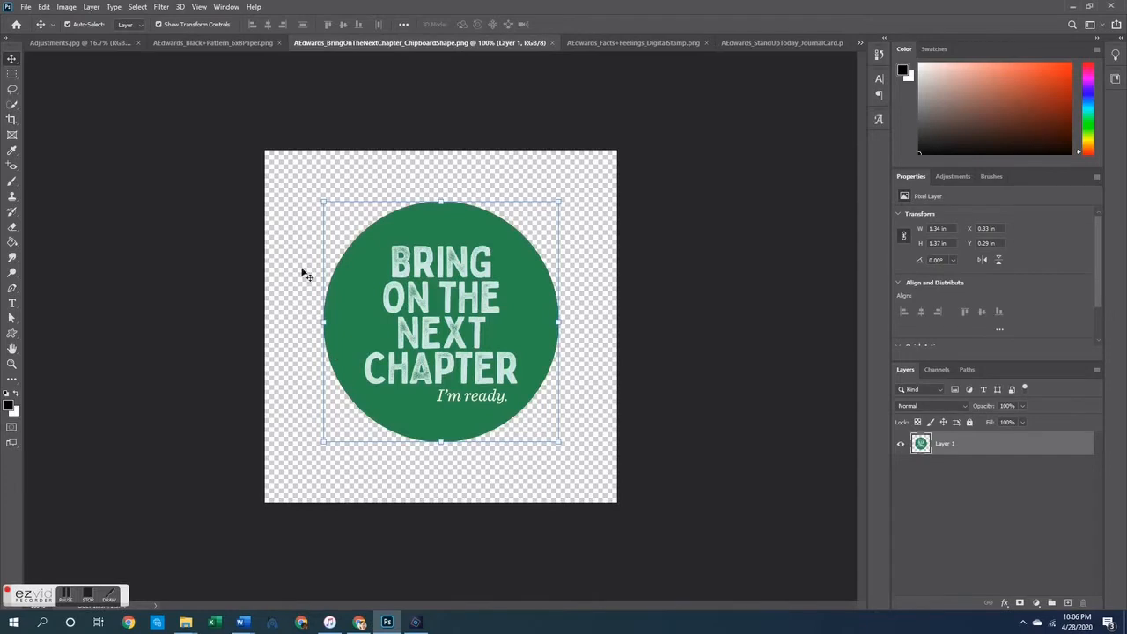
pyautogui.click(613, 45)
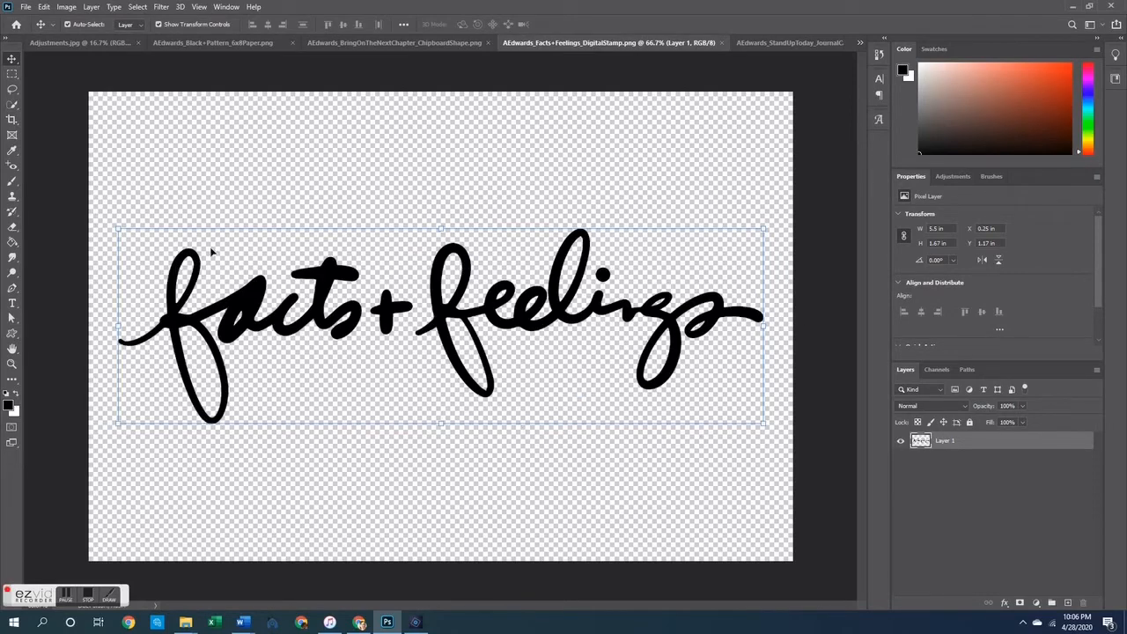
pyautogui.click(763, 45)
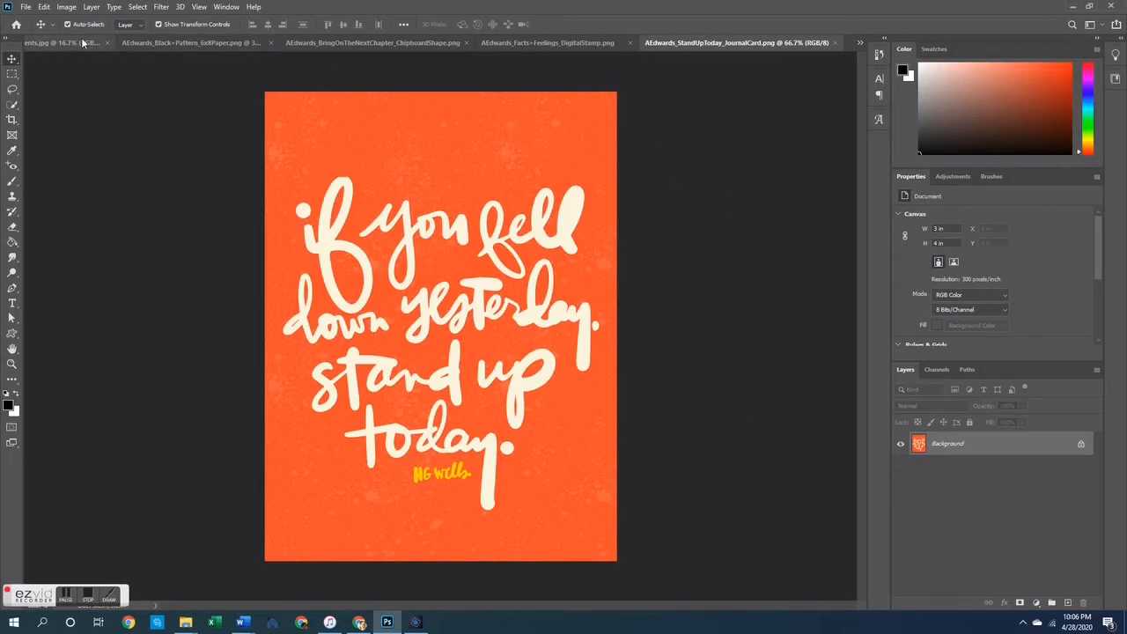
pyautogui.click(217, 42)
# Copy the entire Adjustments.jpg photo and paste it into the black pattern paper document
pyautogui.click(76, 42)
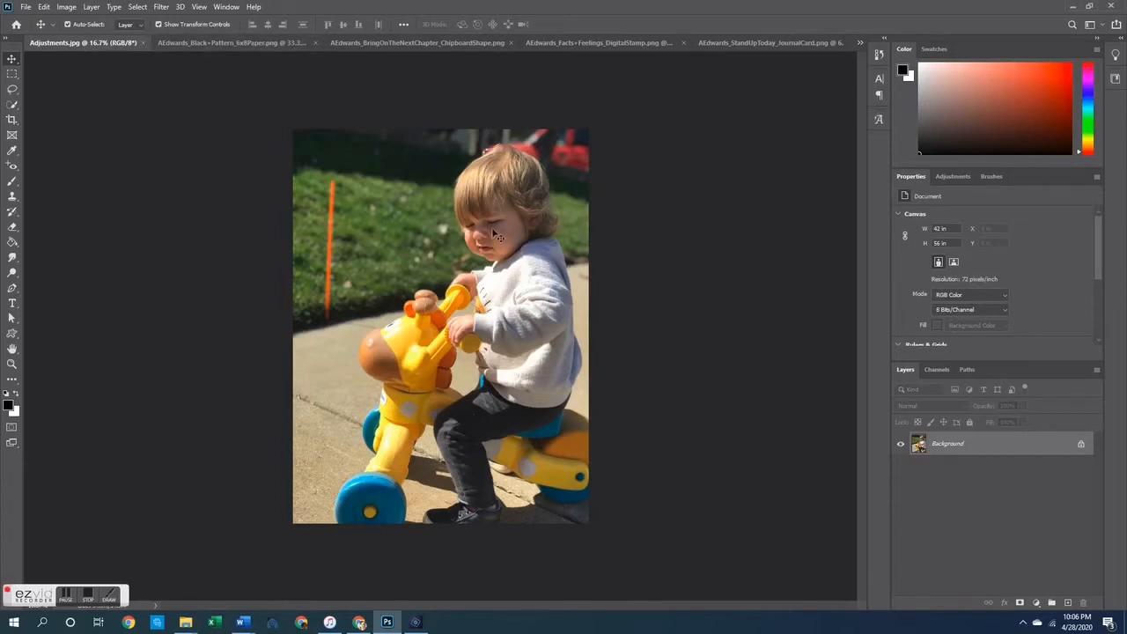
pyautogui.hotkey('ctrl', 'a')
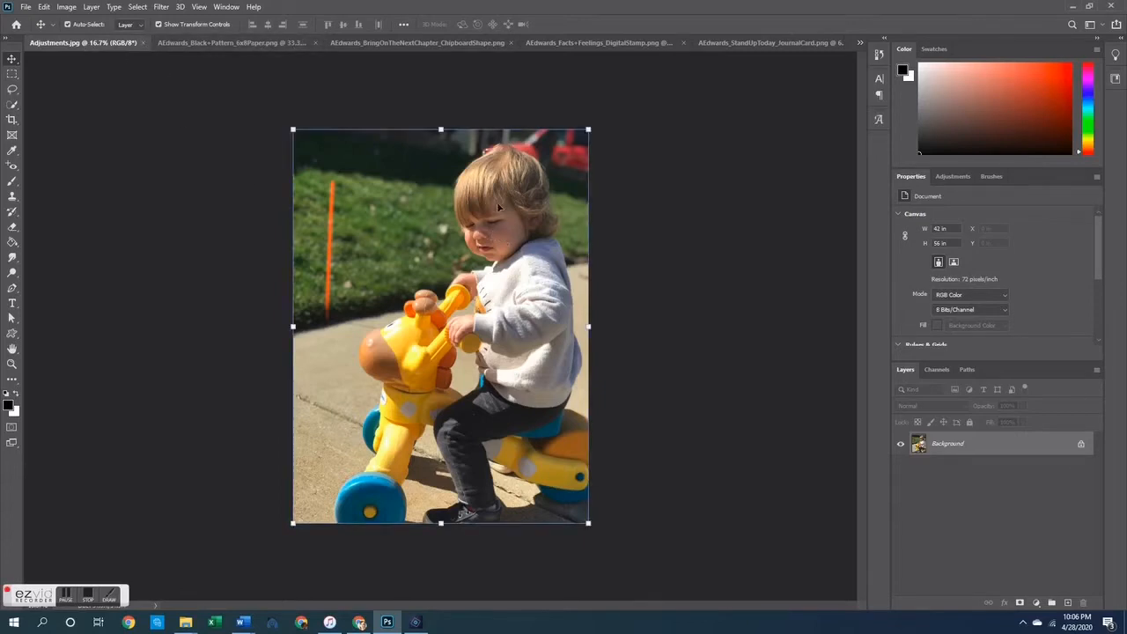
pyautogui.click(197, 44)
pyautogui.hotkey('ctrl', 'v')
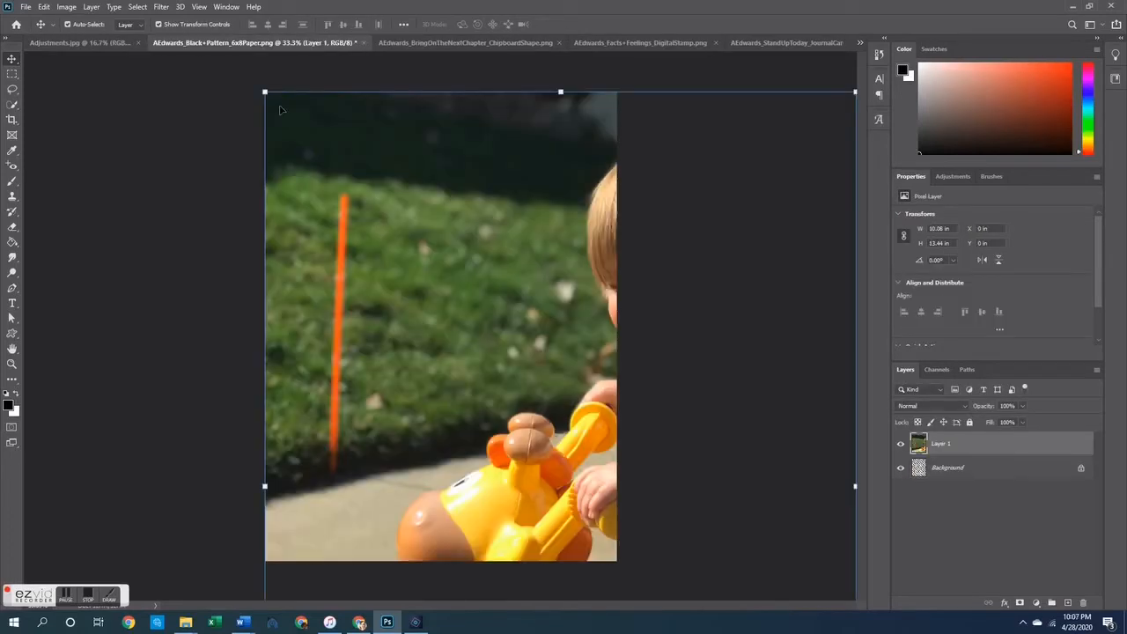
# Scale the pasted photo down to about 3.53 by 4.7 in and place it near the upper-left corner of the paper
pyautogui.moveTo(263, 90); pyautogui.dragTo(278, 131)
pyautogui.moveTo(541, 468); pyautogui.dragTo(509, 413)
pyautogui.moveTo(460, 335); pyautogui.dragTo(450, 317)
pyautogui.press('Return')
pyautogui.click(1004, 478)
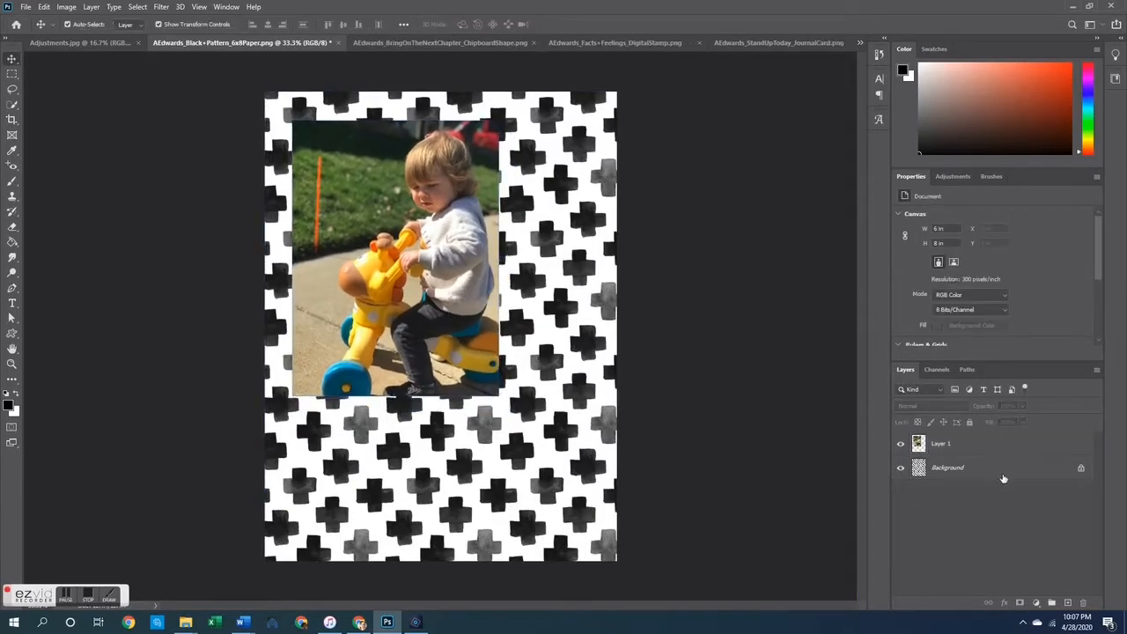
# Select each layer in turn, and hide and show the background pattern and the photo to compare their contents
pyautogui.click(968, 484)
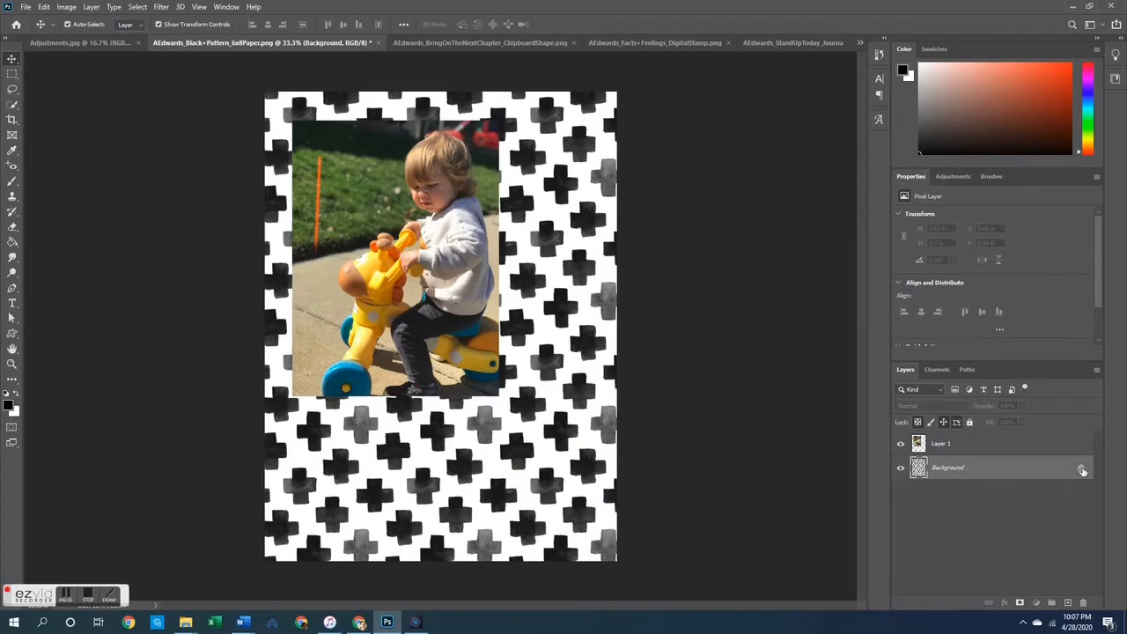
pyautogui.click(949, 448)
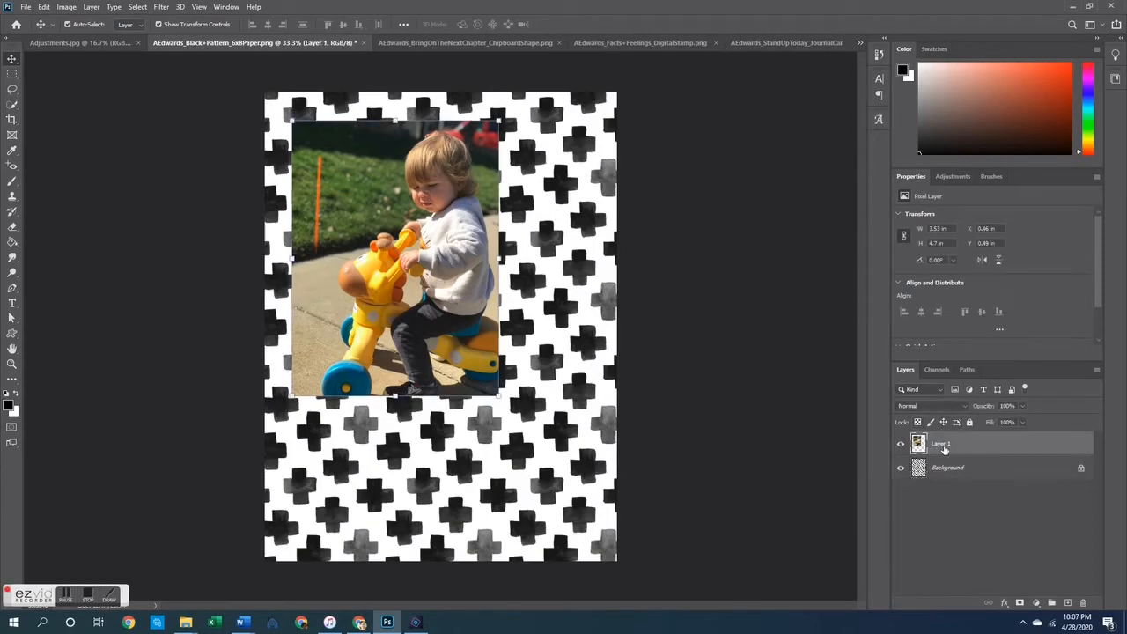
pyautogui.click(901, 469)
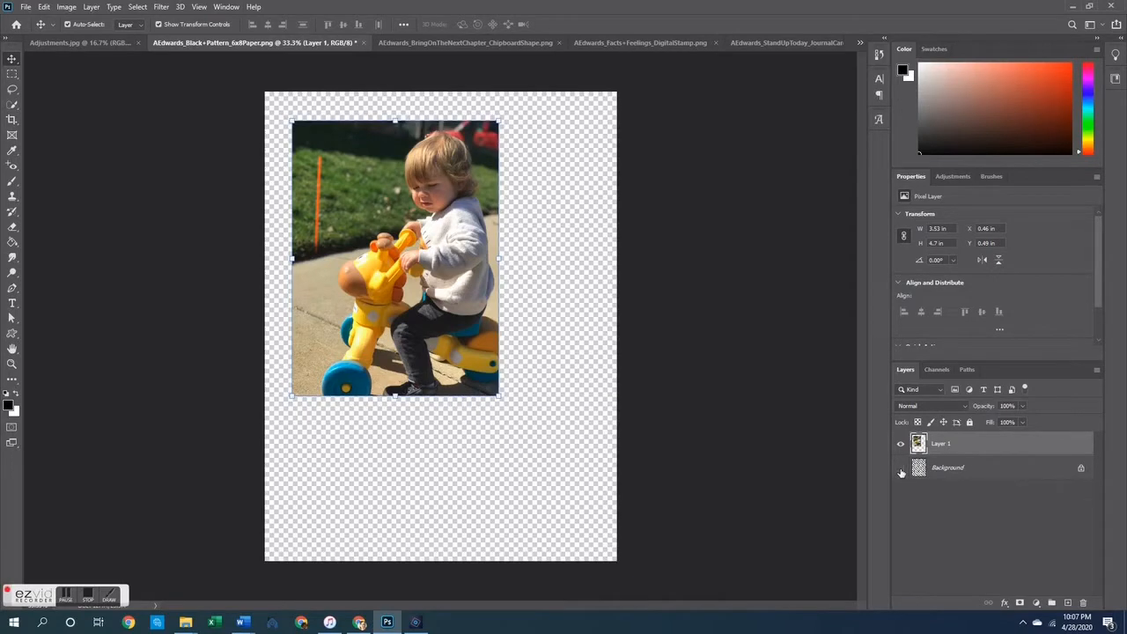
pyautogui.click(901, 468)
pyautogui.click(901, 469)
pyautogui.click(901, 468)
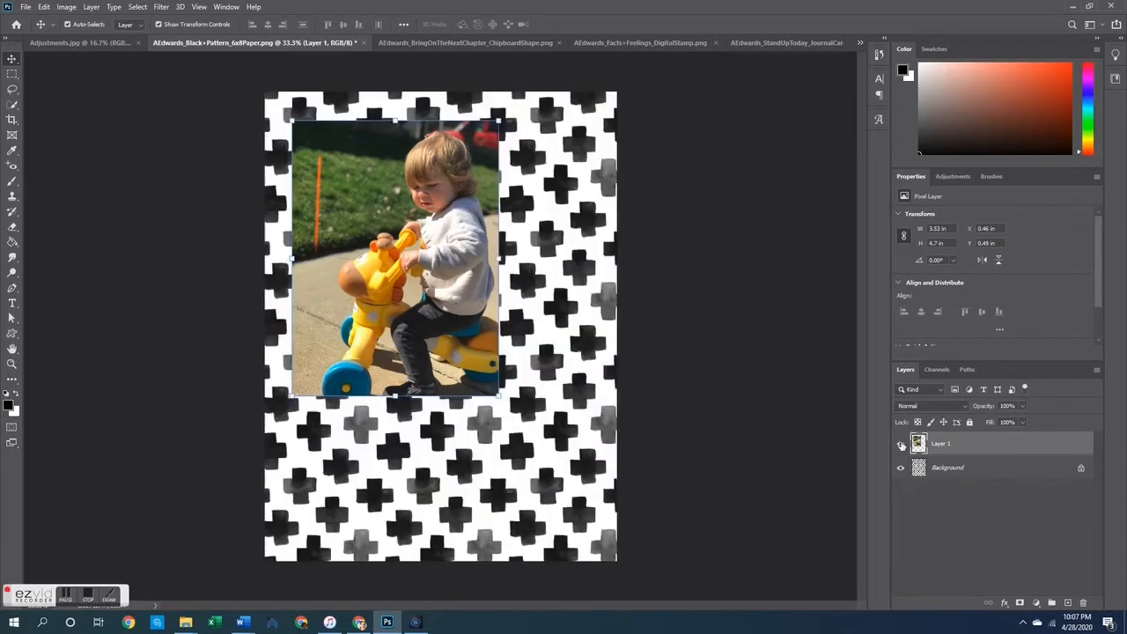
pyautogui.click(901, 444)
pyautogui.click(901, 444)
pyautogui.click(900, 444)
pyautogui.click(901, 444)
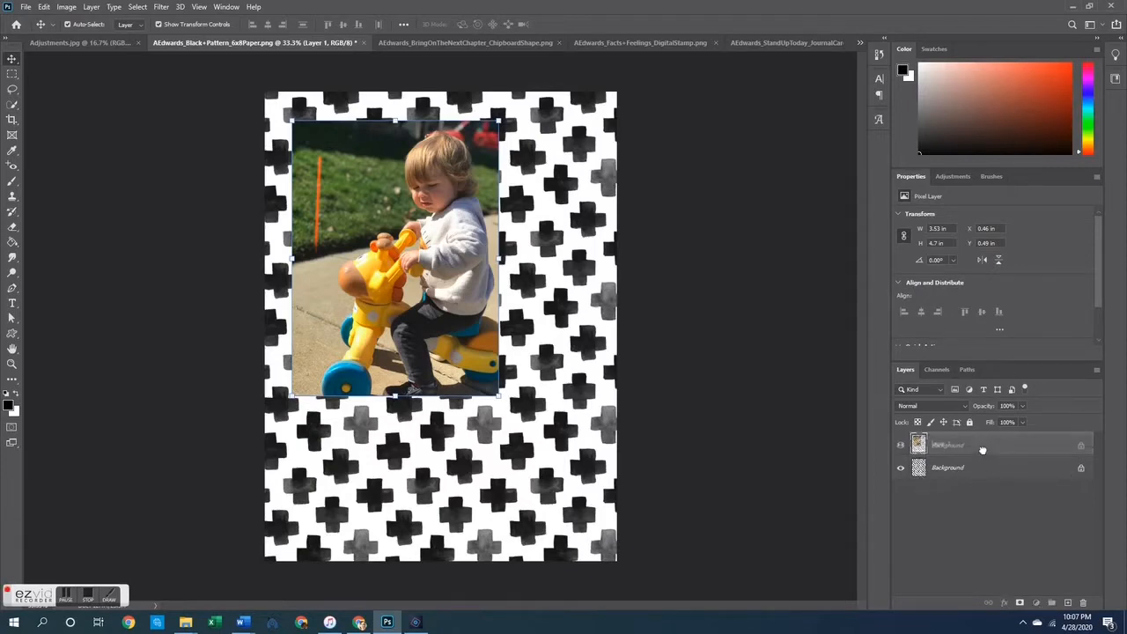
# Rename the photo's layer to Photo and leave no layer selected
pyautogui.click(985, 474)
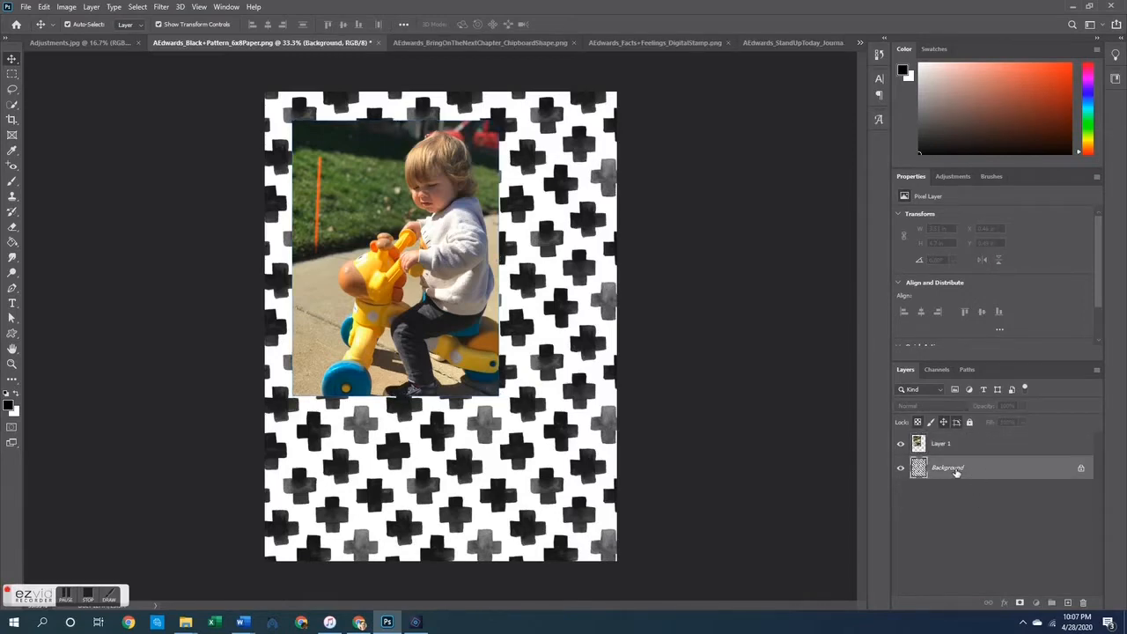
pyautogui.click(968, 449)
pyautogui.doubleClick(941, 444)
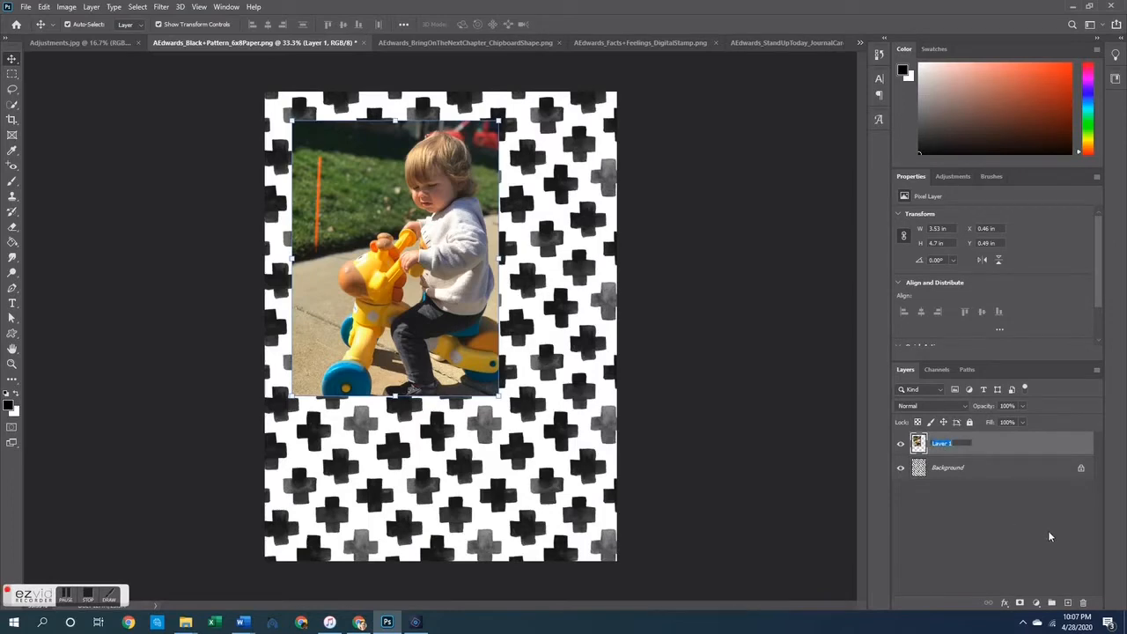
pyautogui.press('BackSpace')
pyautogui.write('Photo')
pyautogui.press('Return')
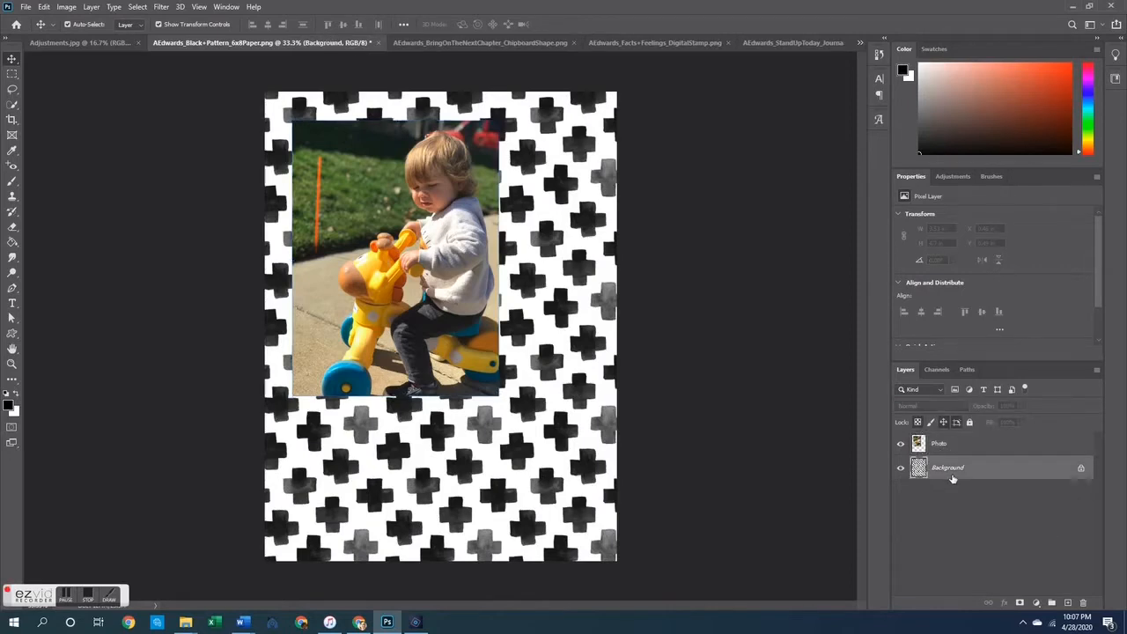
pyautogui.click(761, 433)
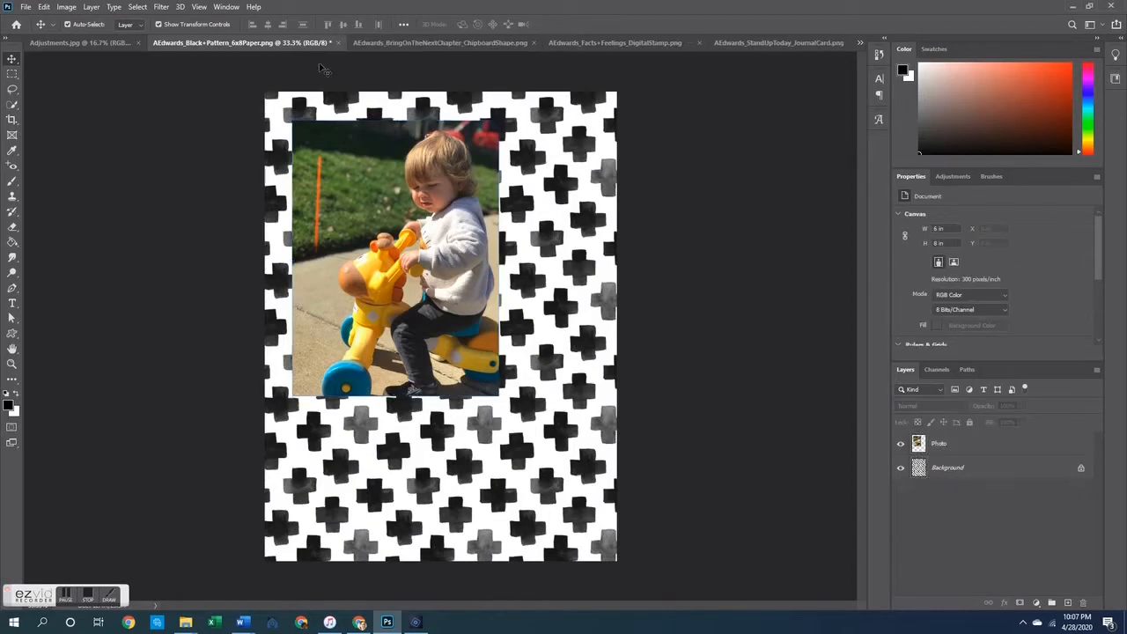
# Sample the orange background of the journal card as the foreground color with the Eyedropper
pyautogui.click(425, 43)
pyautogui.click(611, 42)
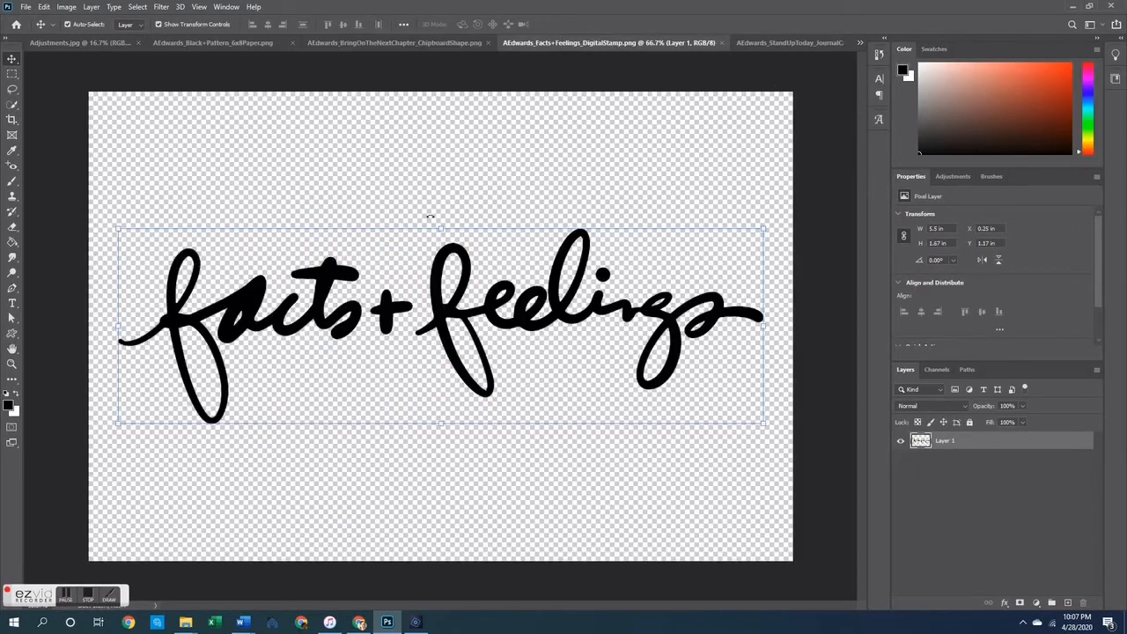
pyautogui.click(758, 41)
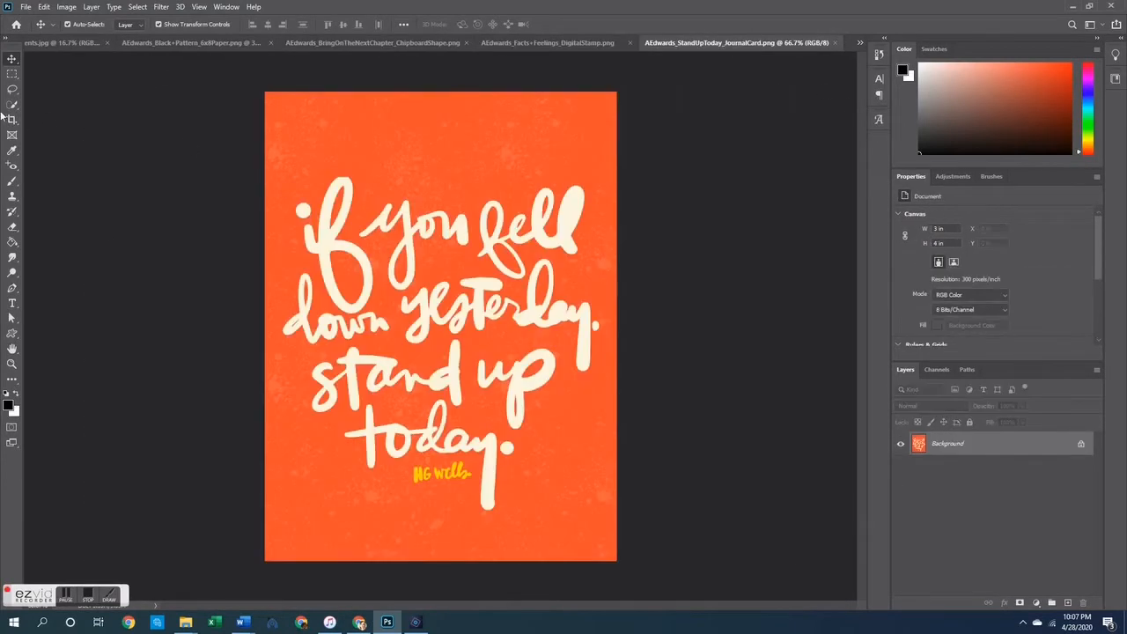
pyautogui.click(12, 152)
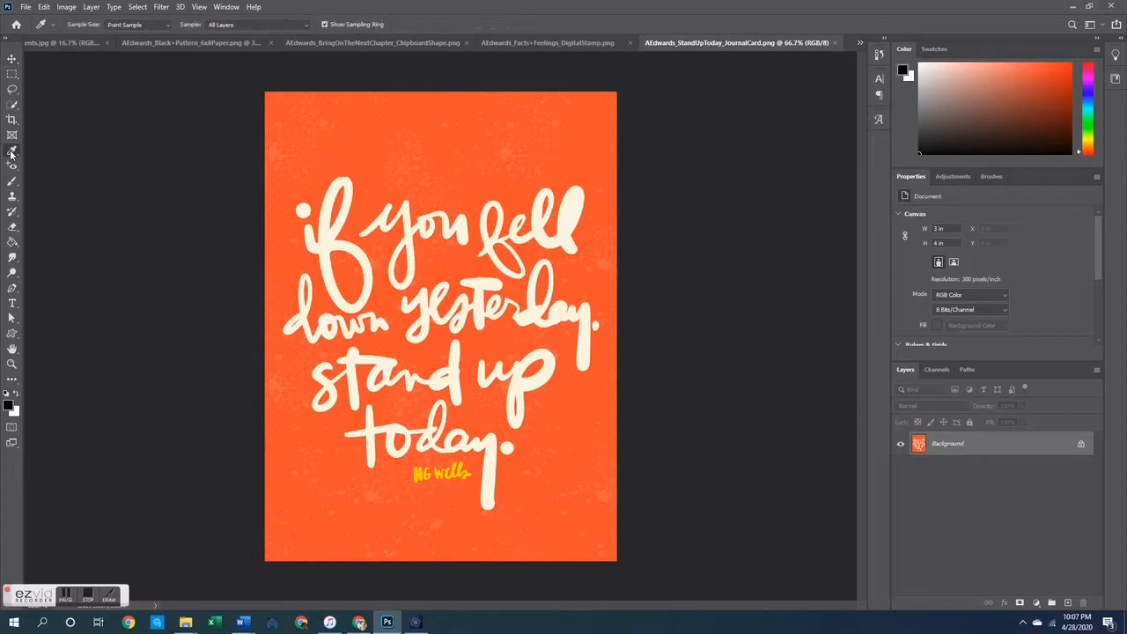
pyautogui.click(321, 131)
# Fill all the black facts + feelings lettering in the digital stamp with the sampled orange using the Paint Bucket
pyautogui.click(536, 42)
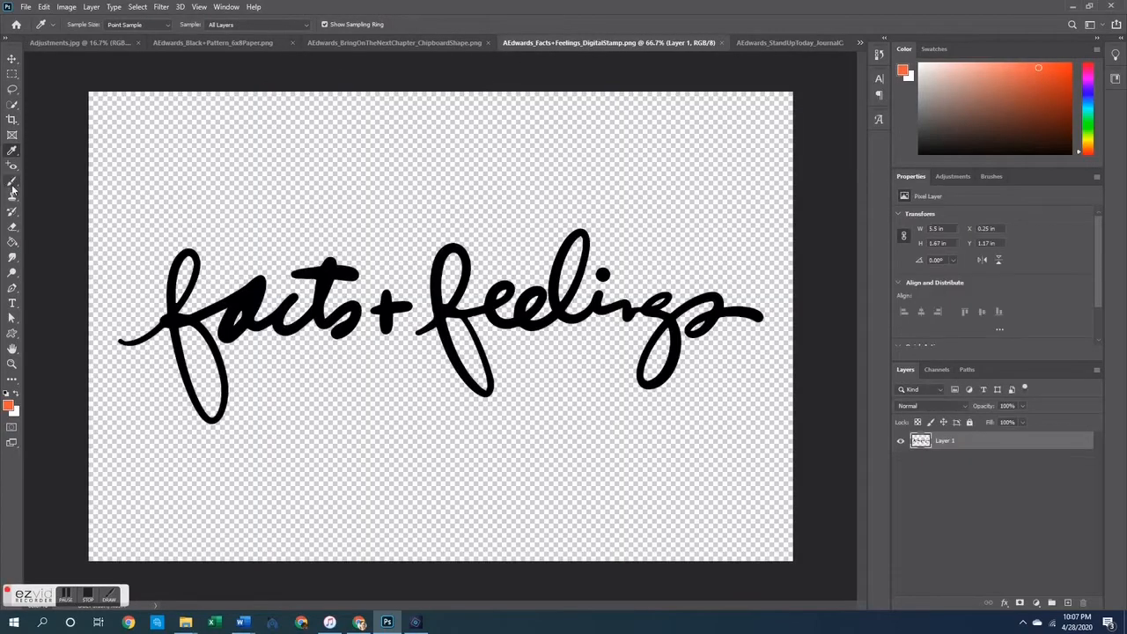
pyautogui.click(12, 242)
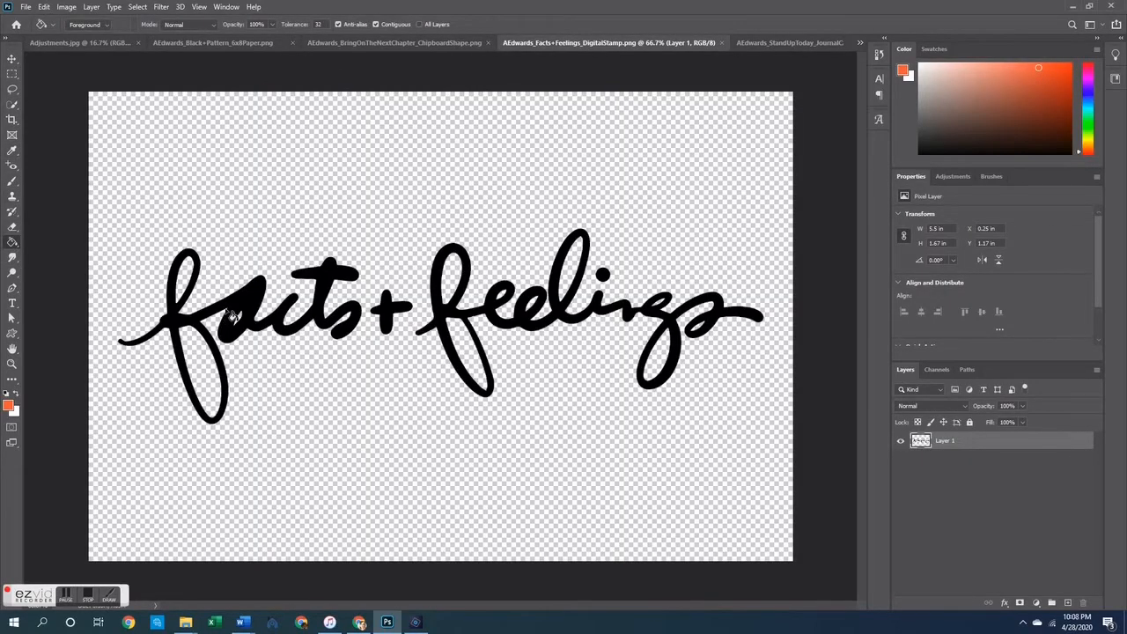
pyautogui.click(231, 315)
pyautogui.click(394, 315)
pyautogui.click(527, 309)
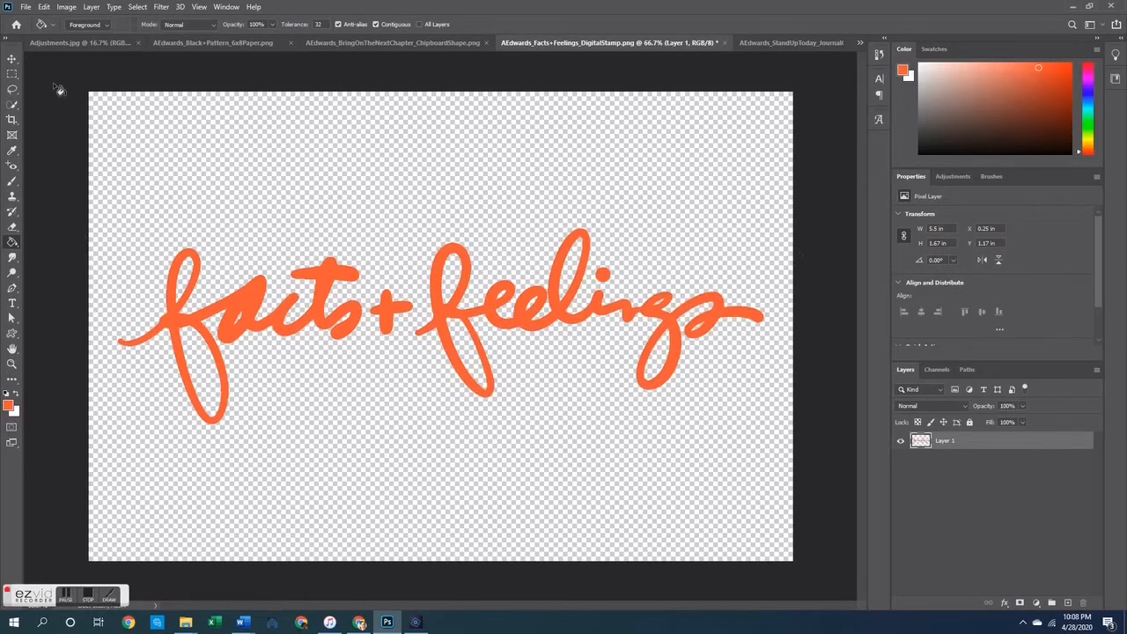
# Copy the whole orange facts + feelings stamp and paste it into the black pattern paper document
pyautogui.click(13, 58)
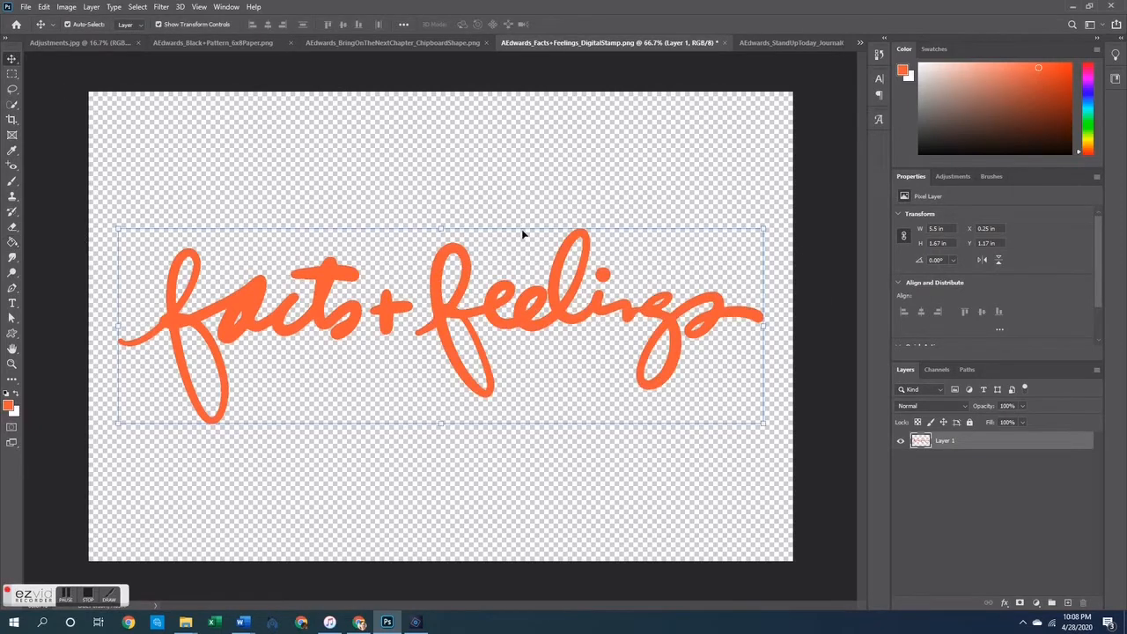
pyautogui.hotkey('ctrl', 'a')
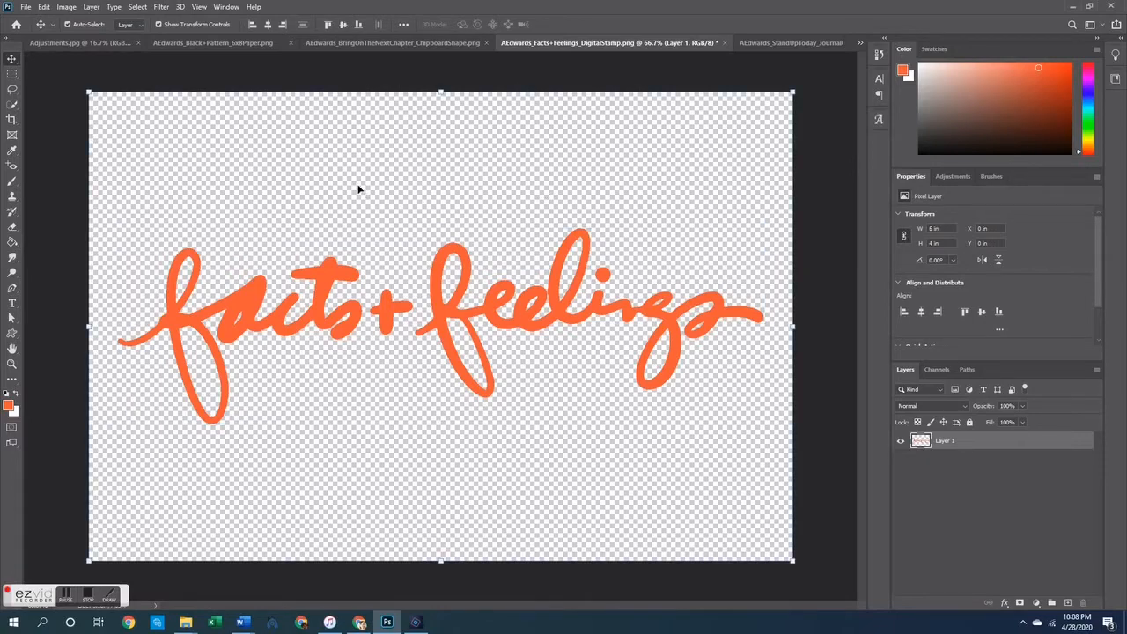
pyautogui.click(210, 41)
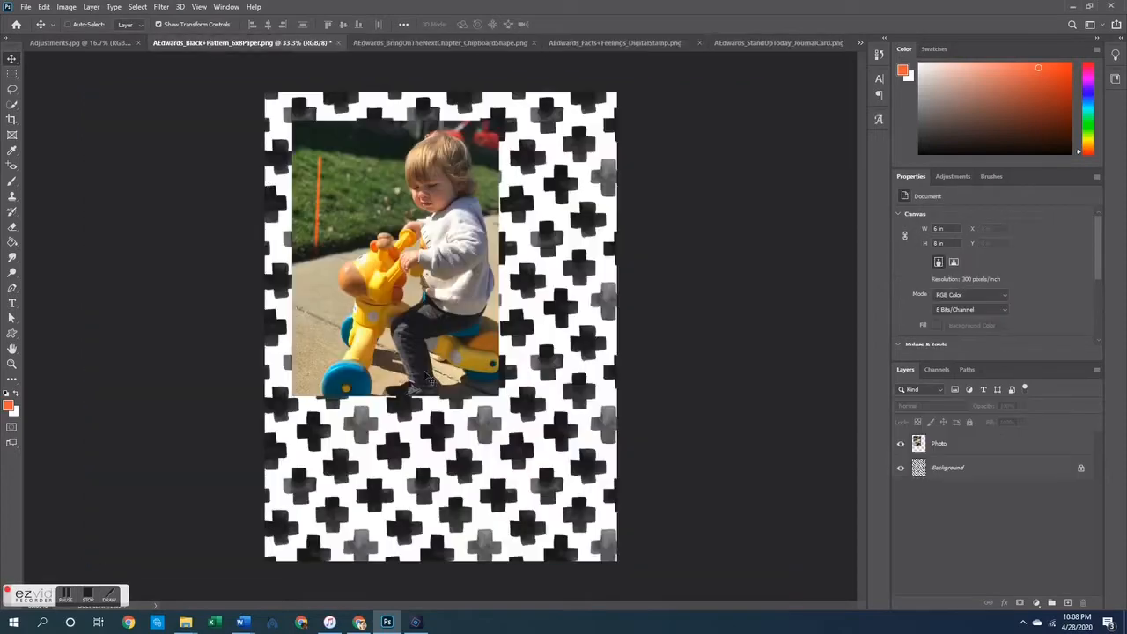
pyautogui.hotkey('ctrl', 'v')
# Position the orange lettering across the lower edge of the photo and deselect it
pyautogui.moveTo(504, 339); pyautogui.dragTo(424, 352)
pyautogui.moveTo(501, 319); pyautogui.dragTo(550, 413)
pyautogui.click(696, 321)
pyautogui.click(520, 449)
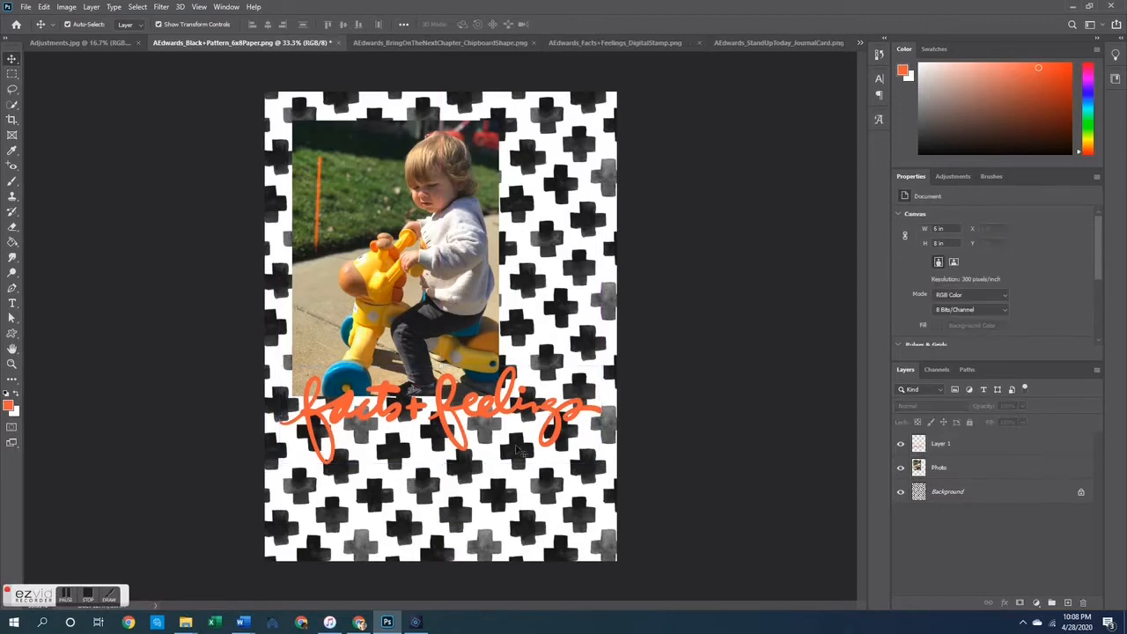
# Select the orange lettering, the photo and their layers in turn to see which layer holds each element
pyautogui.click(451, 412)
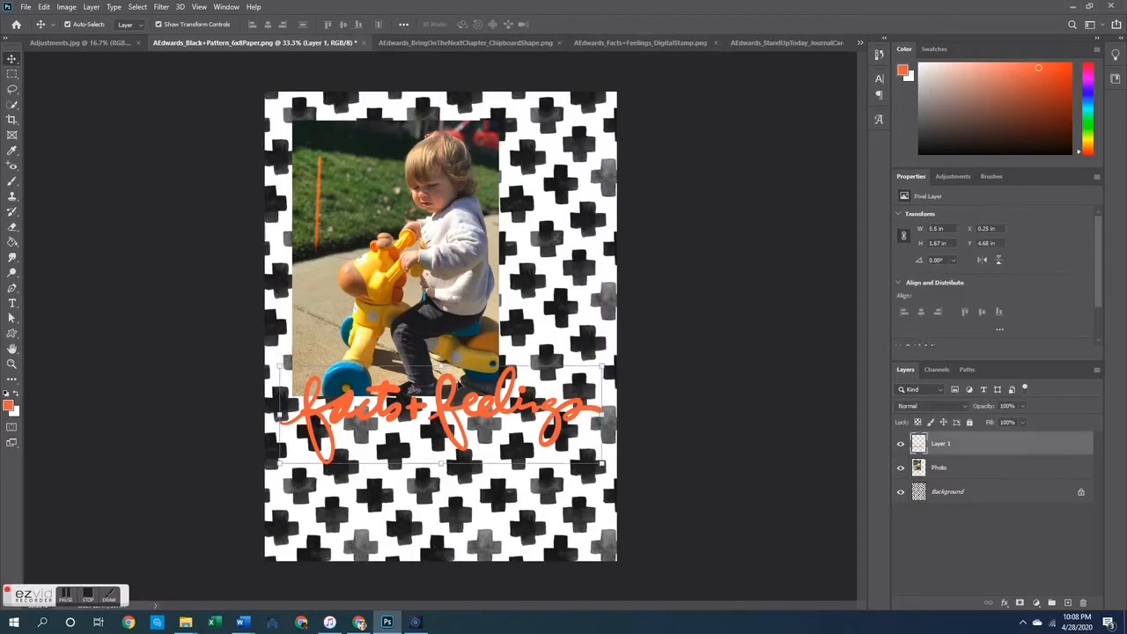
pyautogui.click(695, 364)
pyautogui.click(441, 288)
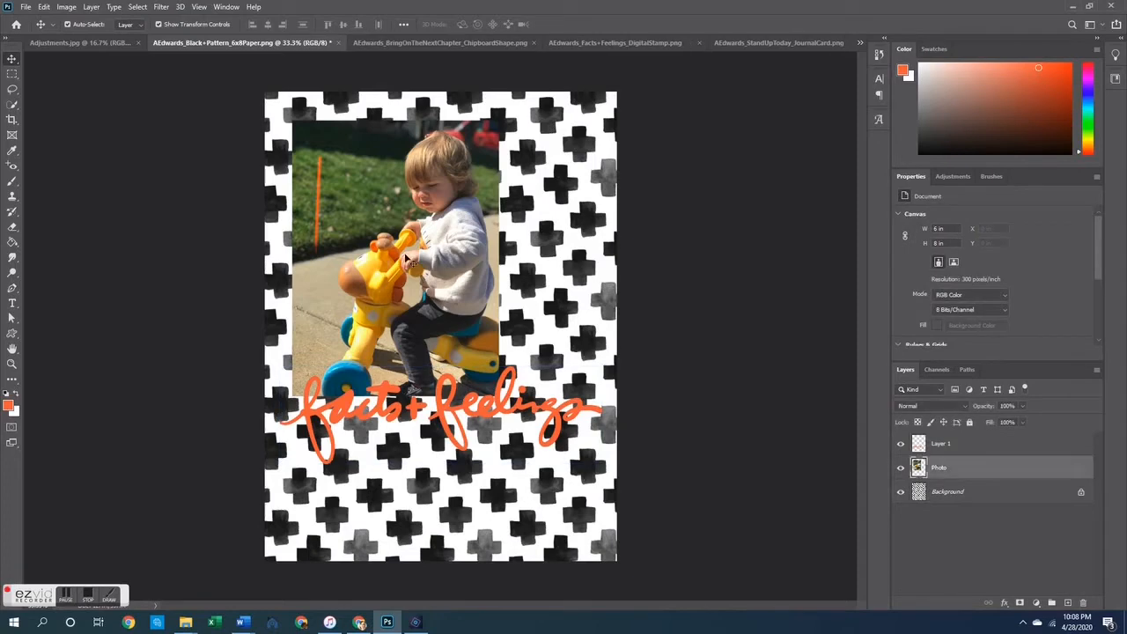
pyautogui.click(503, 425)
pyautogui.click(476, 406)
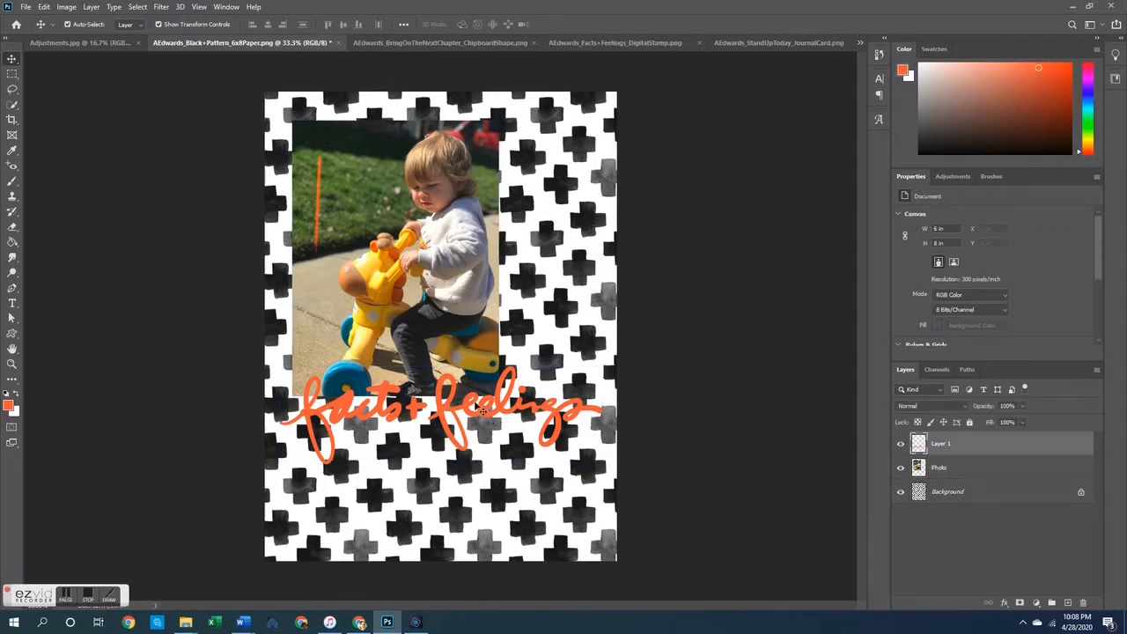
pyautogui.click(622, 414)
pyautogui.click(966, 486)
pyautogui.click(960, 468)
# Rename the orange lettering's layer as Fact and Feelings and deselect it
pyautogui.doubleClick(941, 444)
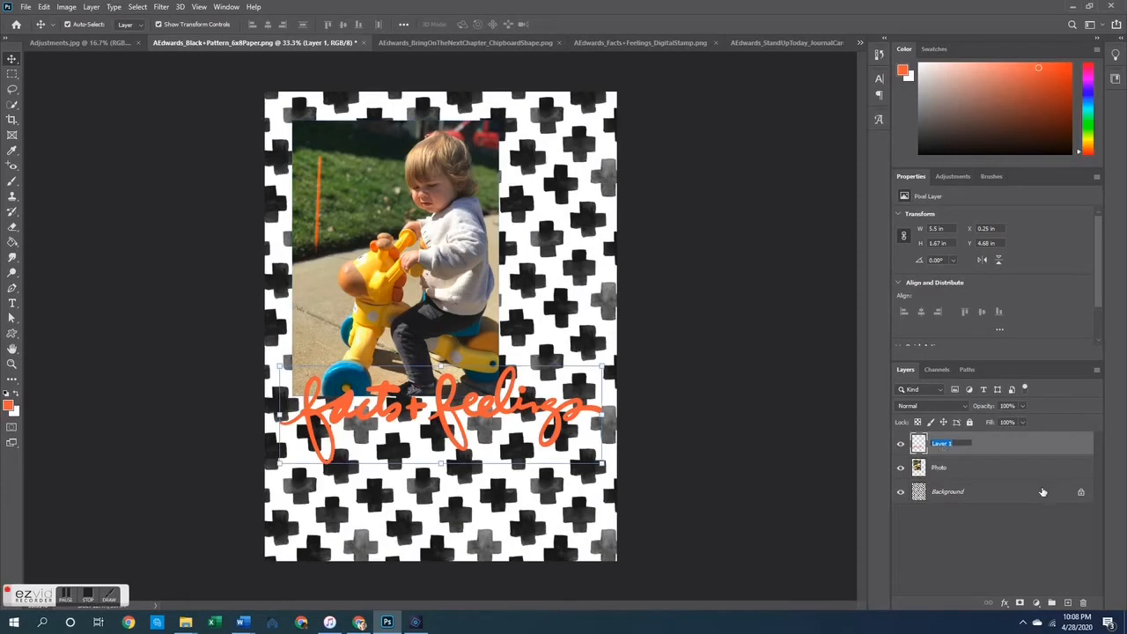
pyautogui.write('Fact and Feelings')
pyautogui.press('Return')
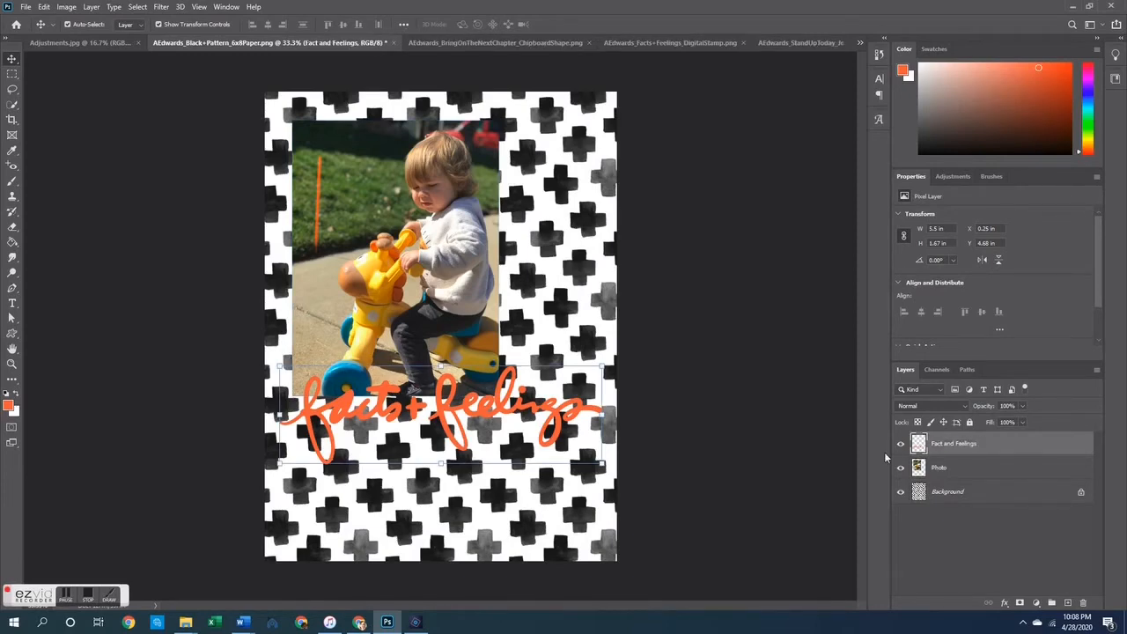
pyautogui.keyDown('ctrl'); pyautogui.click(910, 441); pyautogui.keyUp('ctrl')
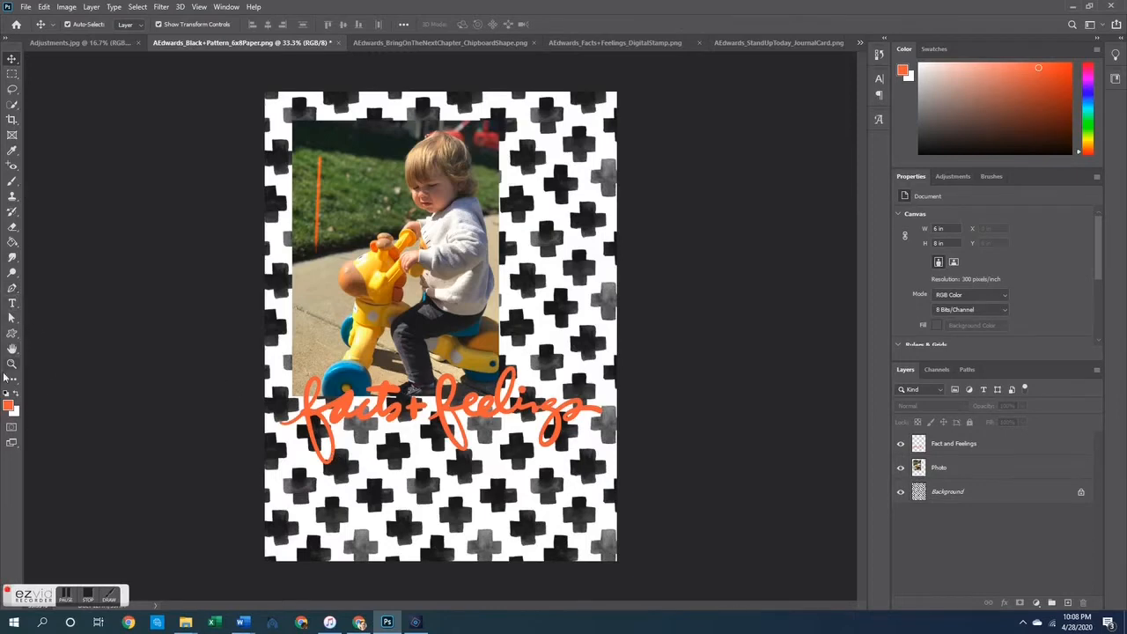
# Draw a white-filled rectangle of about 1398 by 399 px over the lower part of the lettering with the Rectangle tool
pyautogui.click(12, 333)
pyautogui.click(62, 334)
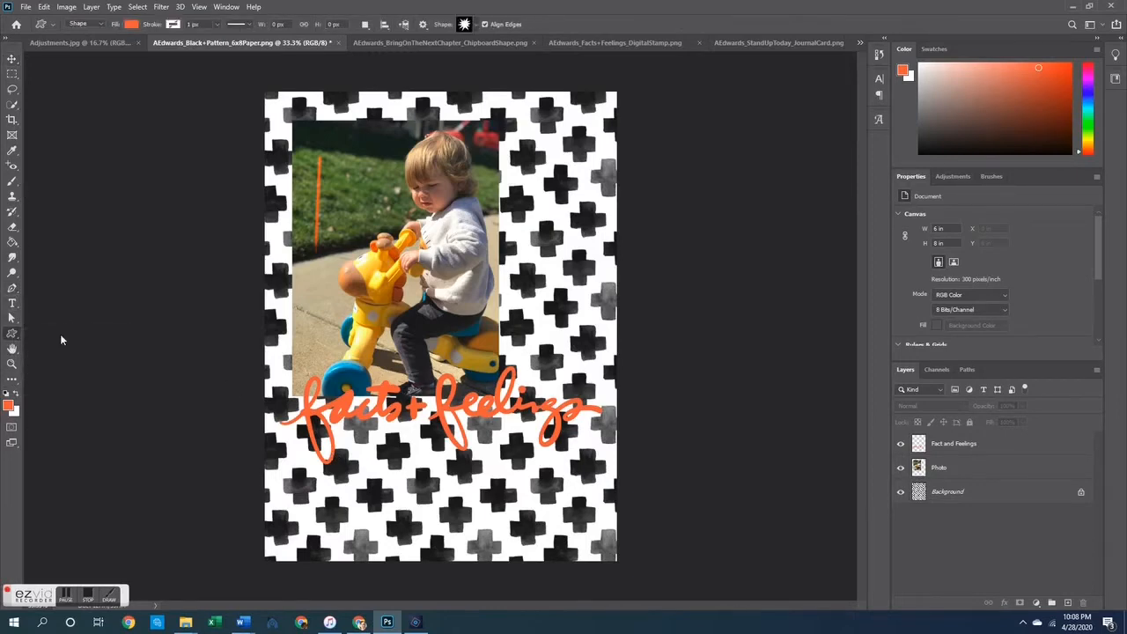
pyautogui.click(131, 25)
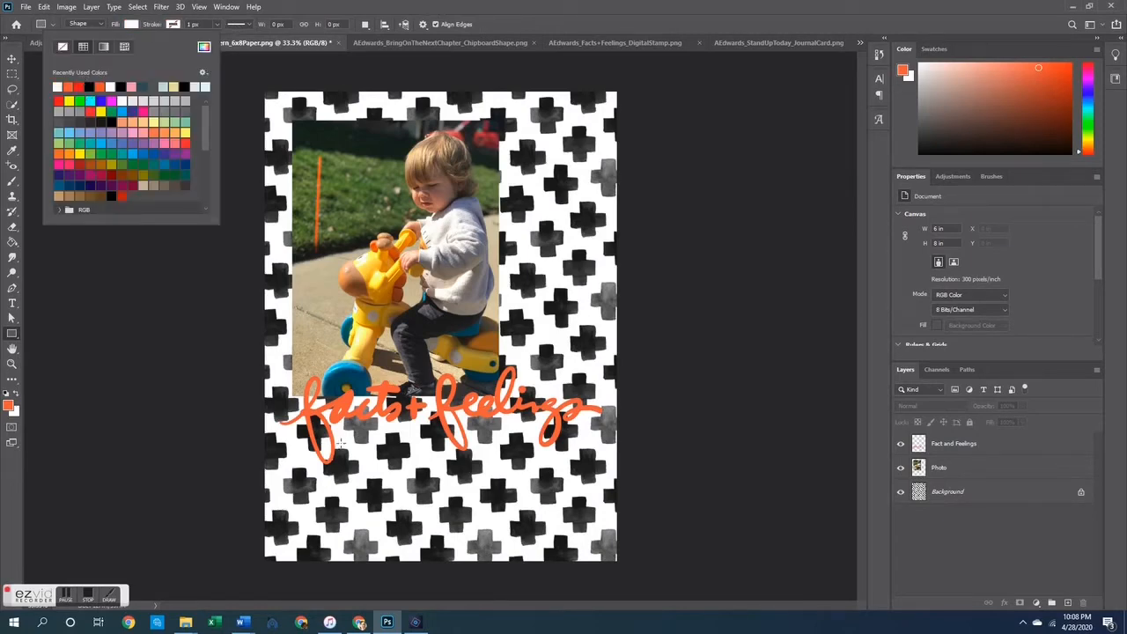
pyautogui.moveTo(313, 431); pyautogui.dragTo(587, 510)
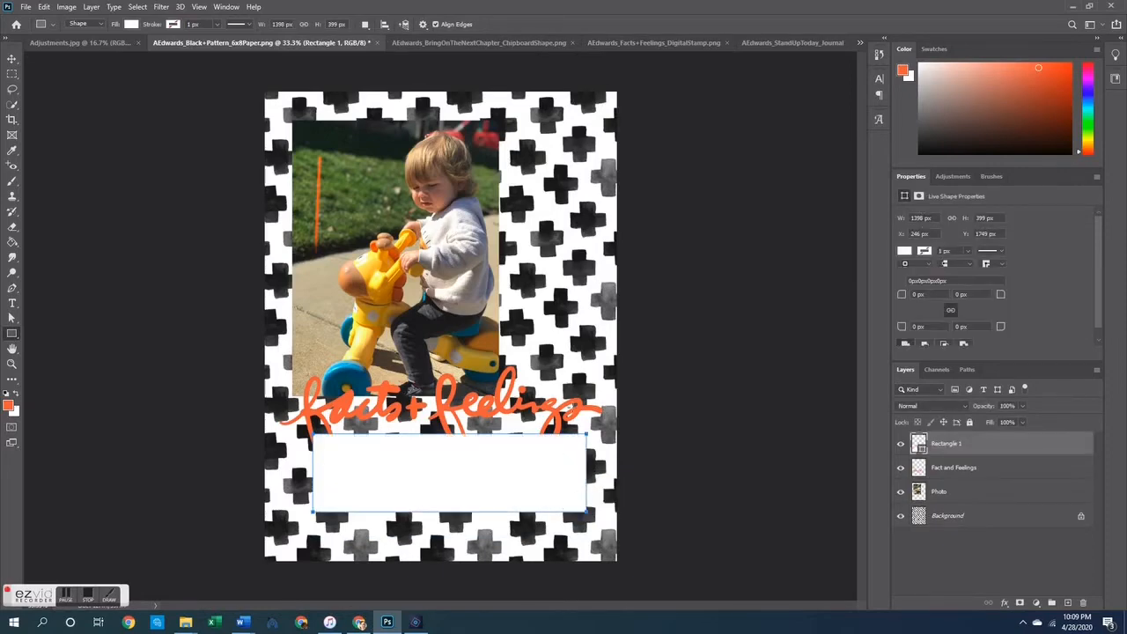
# Select the white rectangle and the lettering in turn to examine how their layers are stacked
pyautogui.click(951, 467)
pyautogui.click(948, 445)
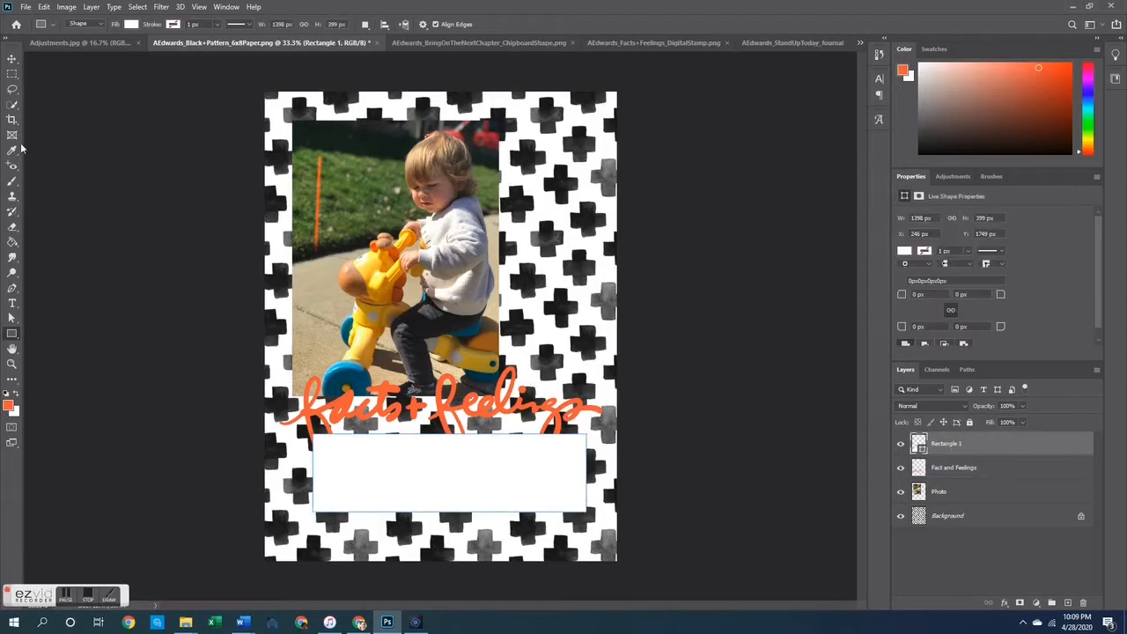
pyautogui.click(13, 59)
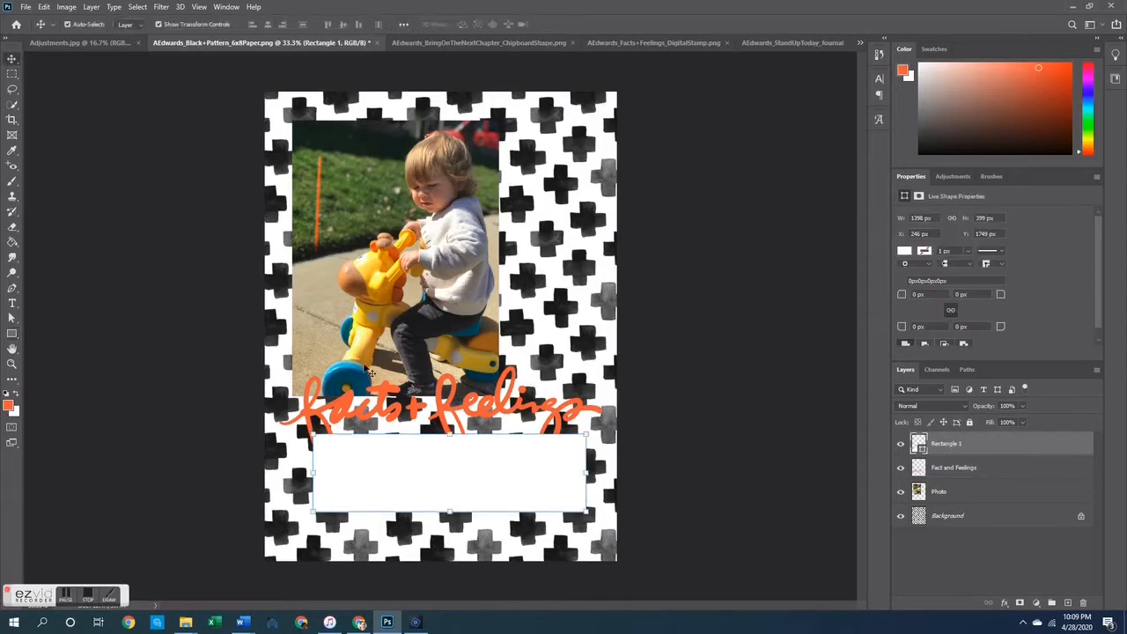
pyautogui.click(724, 414)
pyautogui.click(451, 469)
pyautogui.click(411, 410)
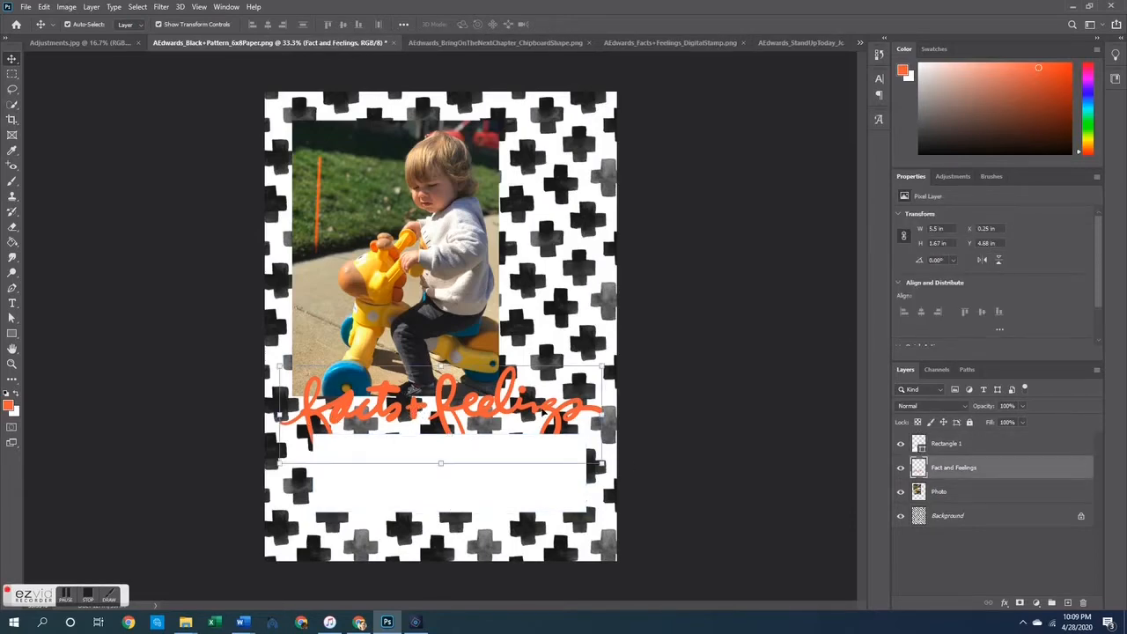
# Rename the rectangle's layer as White Rectangle and deselect it
pyautogui.click(955, 445)
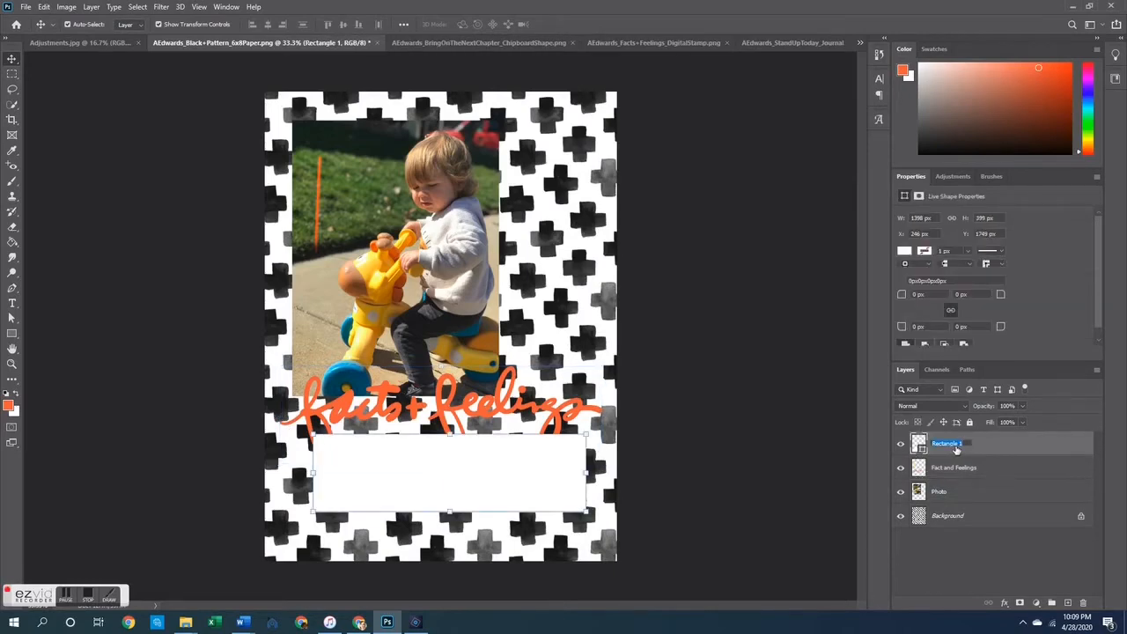
pyautogui.write('To')
pyautogui.press('Return')
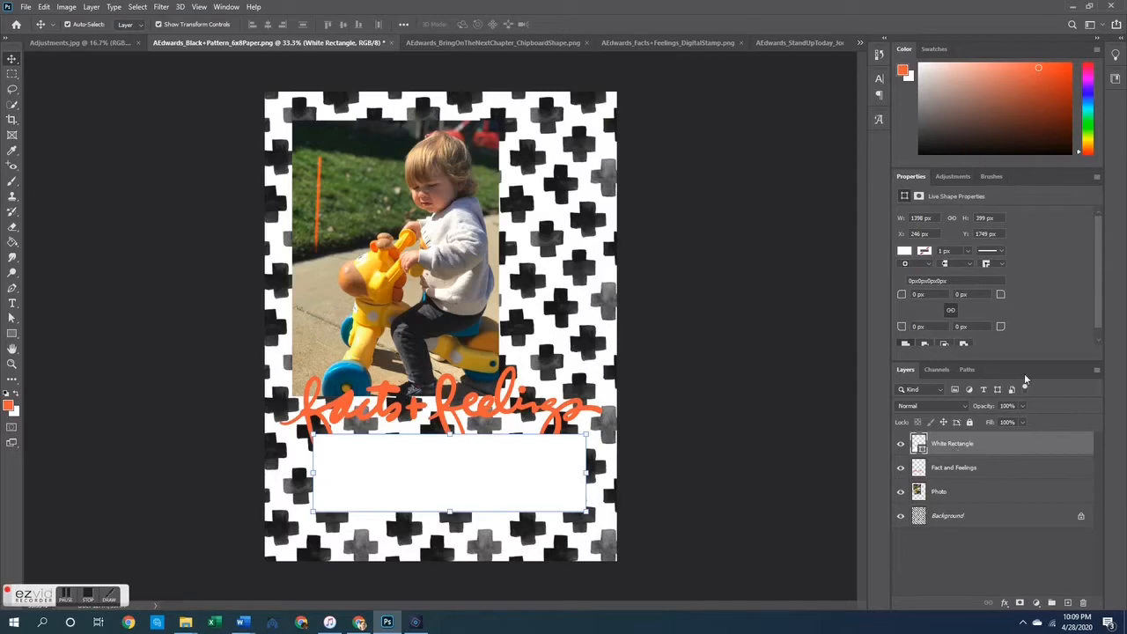
pyautogui.click(799, 481)
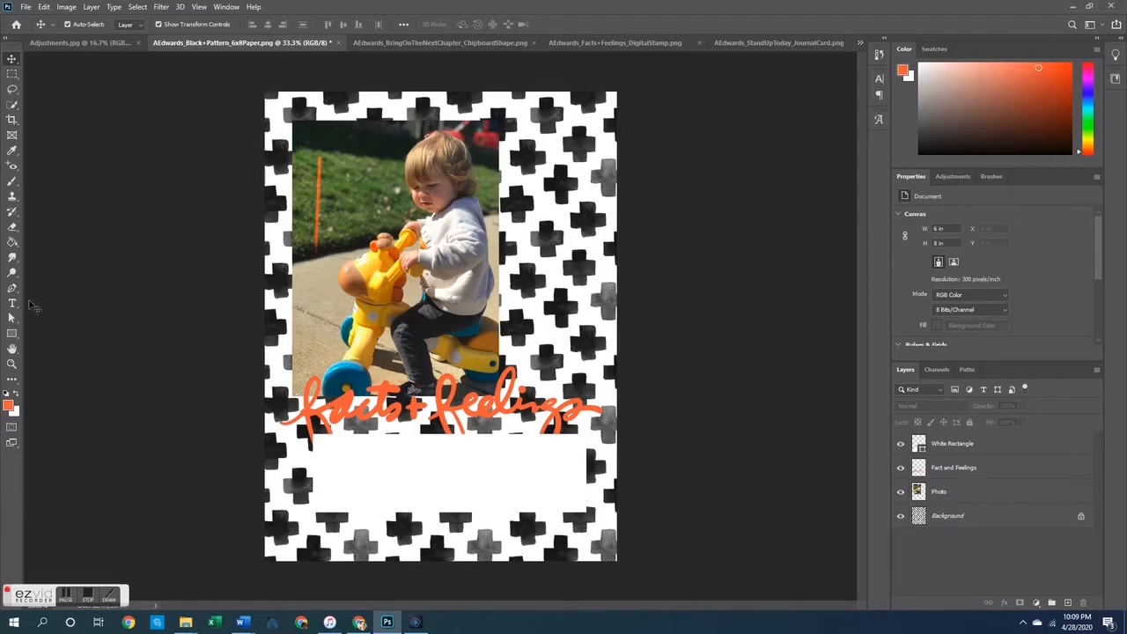
# Activate the Type tool and set the foreground color to black
pyautogui.click(12, 304)
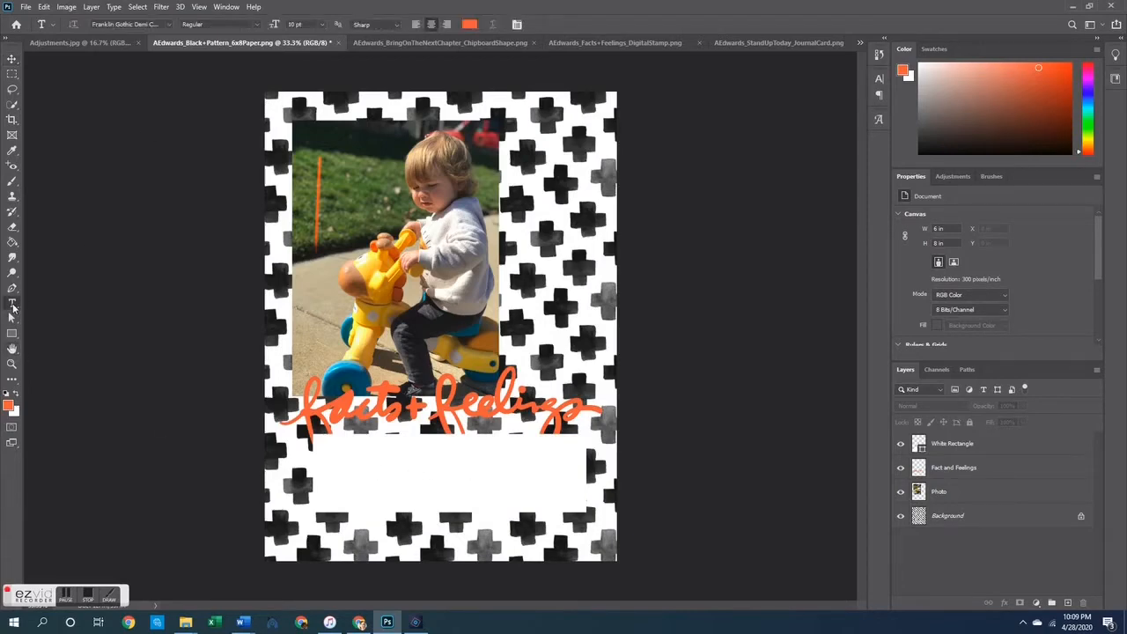
pyautogui.click(8, 405)
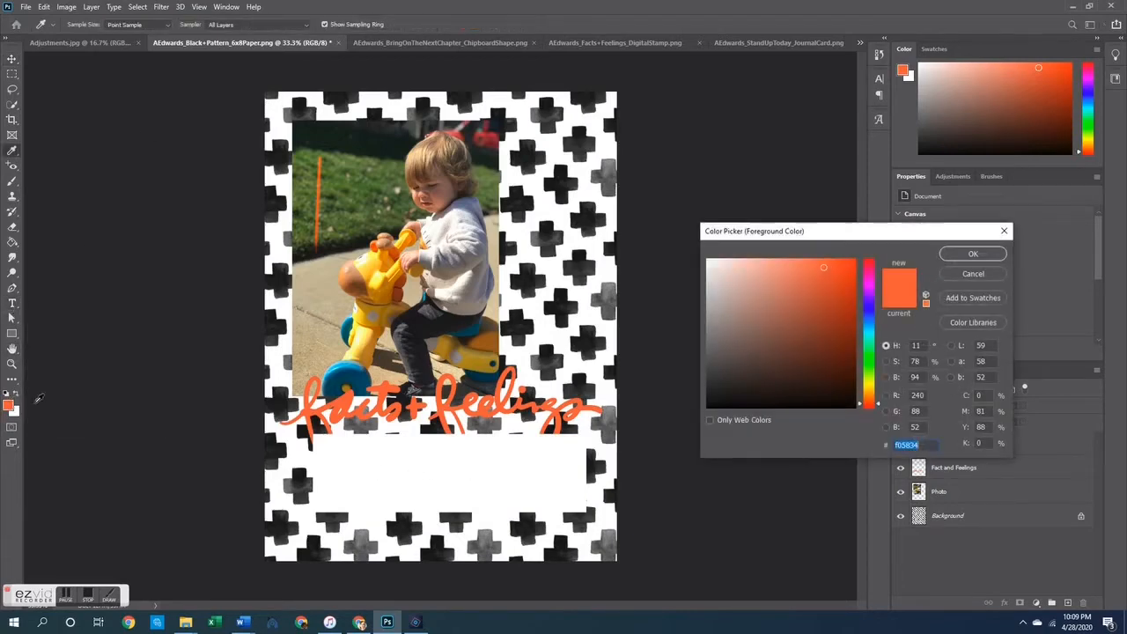
pyautogui.click(771, 364)
pyautogui.click(973, 254)
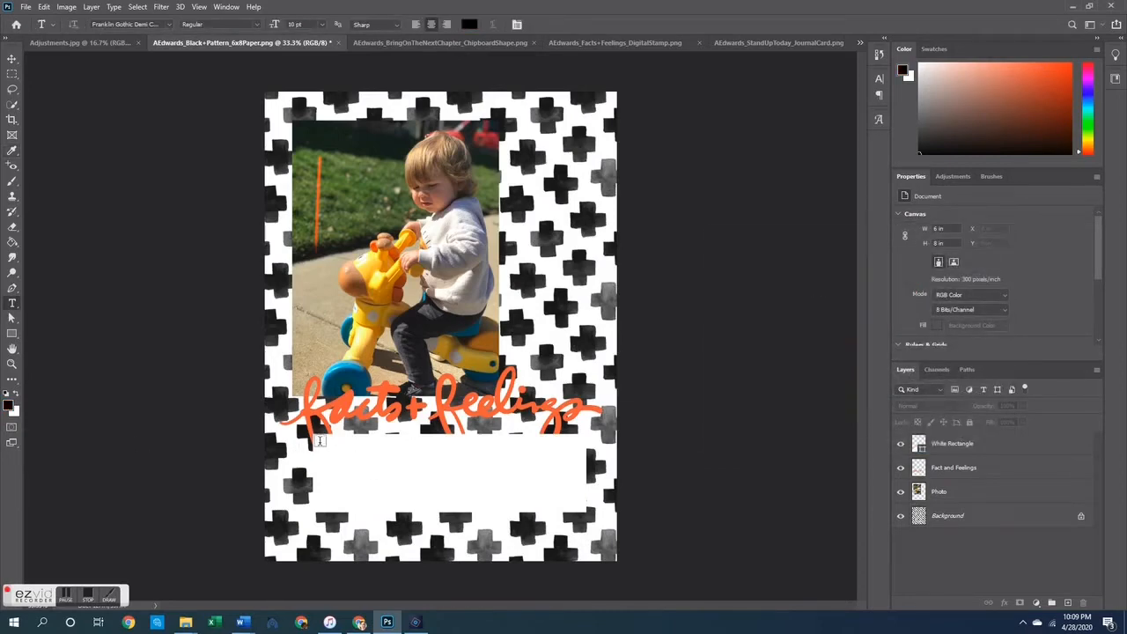
# Place a placeholder text box of about 4.36 by 1.08 in inside the white rectangle and left-align its text
pyautogui.moveTo(321, 445); pyautogui.dragTo(575, 505)
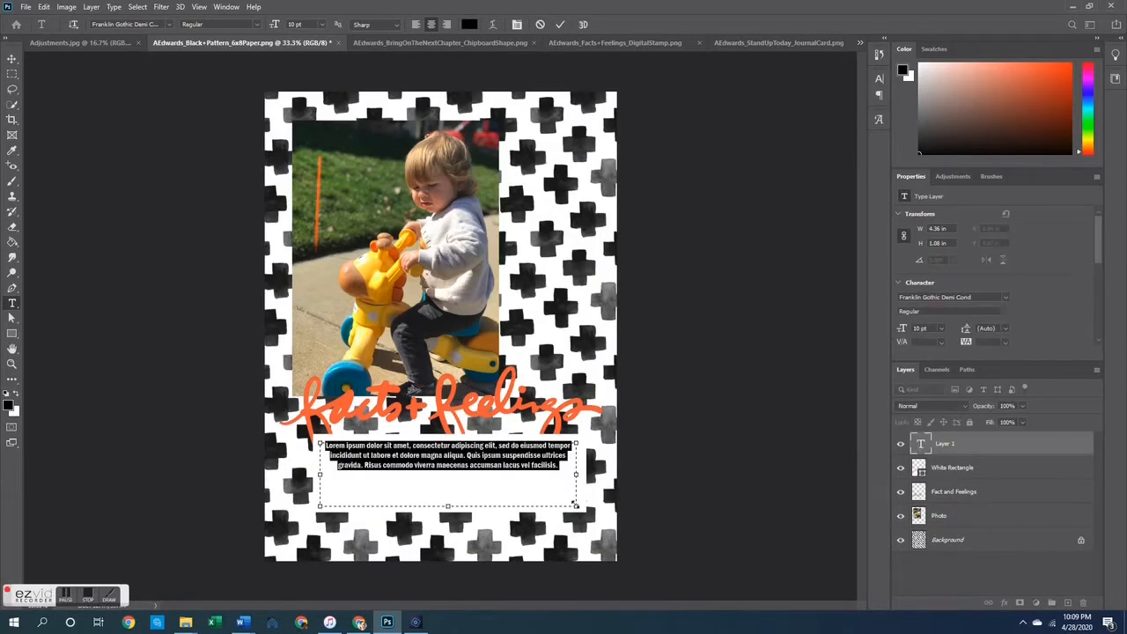
pyautogui.click(415, 24)
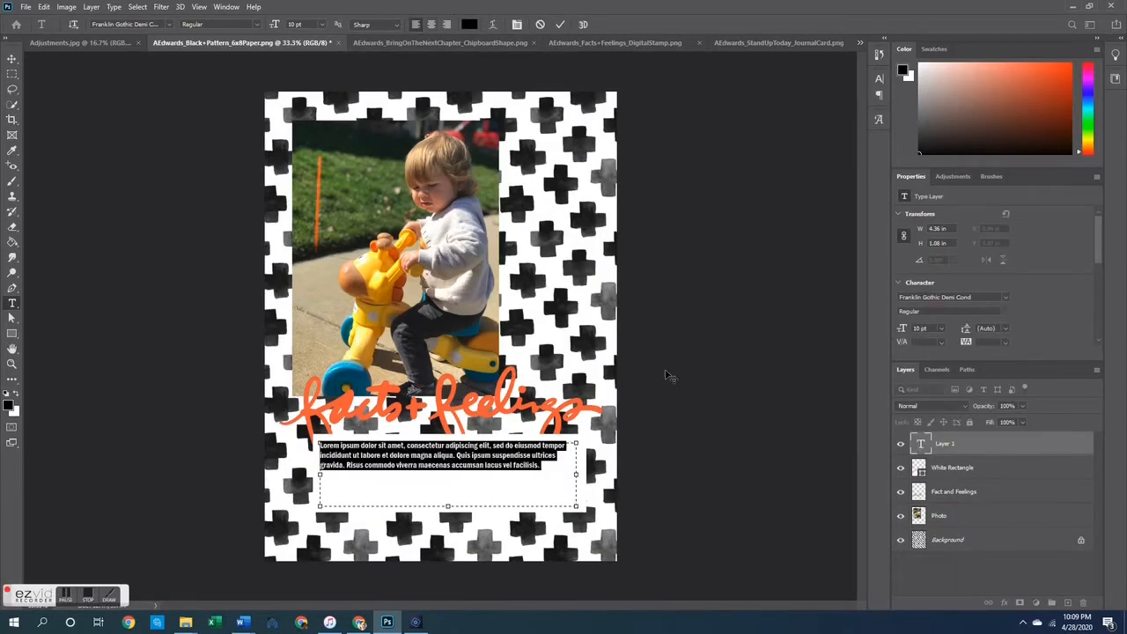
pyautogui.click(768, 464)
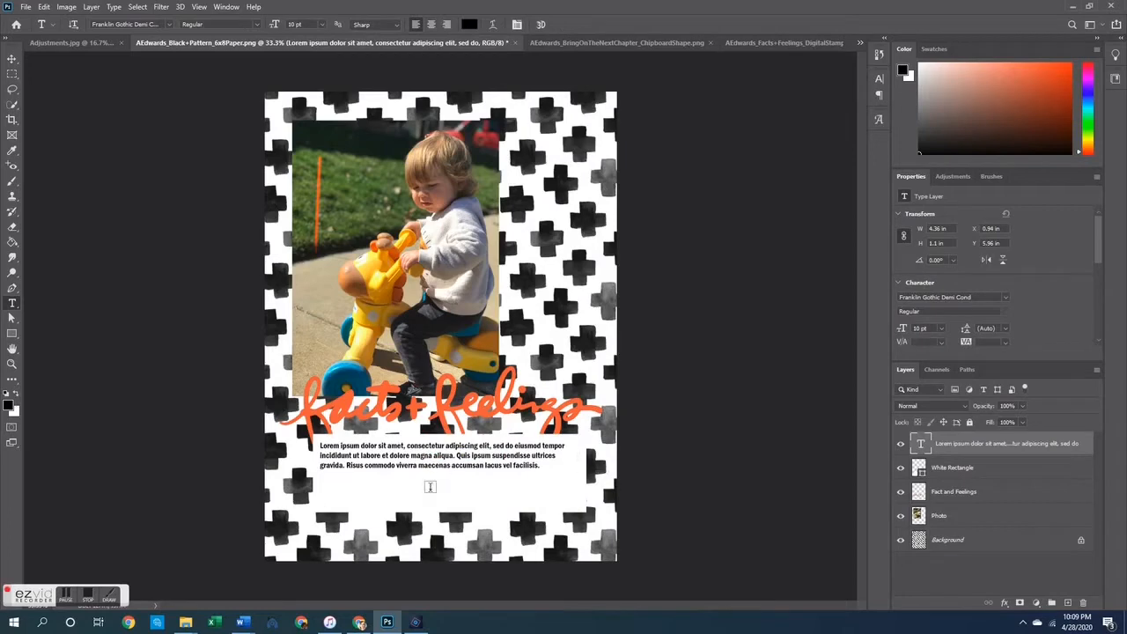
# Rename the placeholder text layer as Journaling
pyautogui.doubleClick(942, 444)
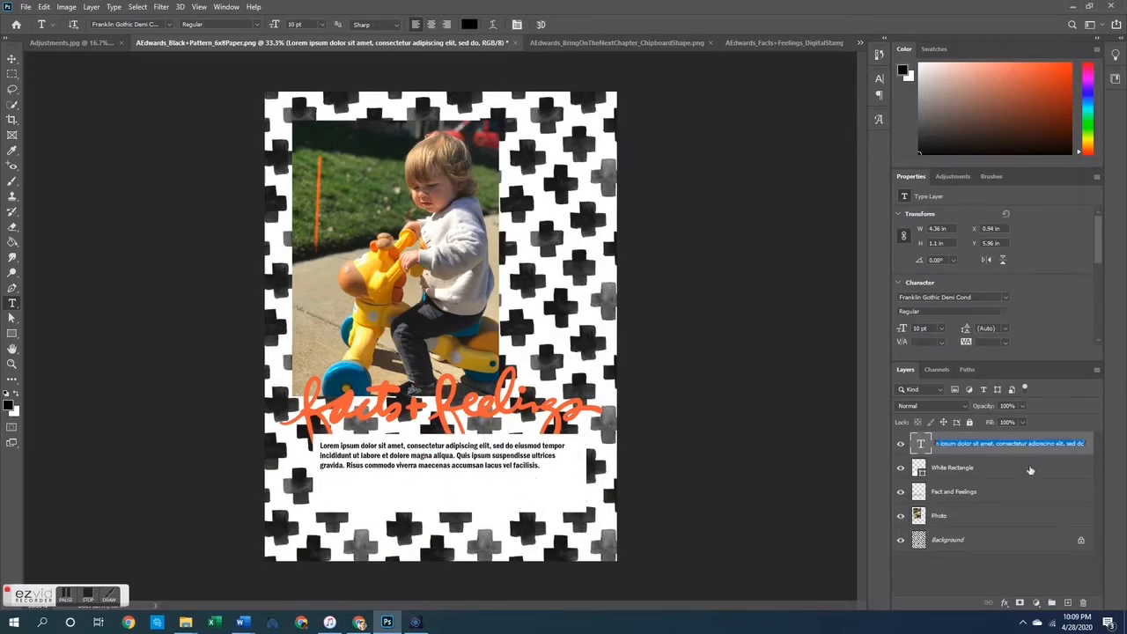
pyautogui.write('Journaling')
pyautogui.press('Return')
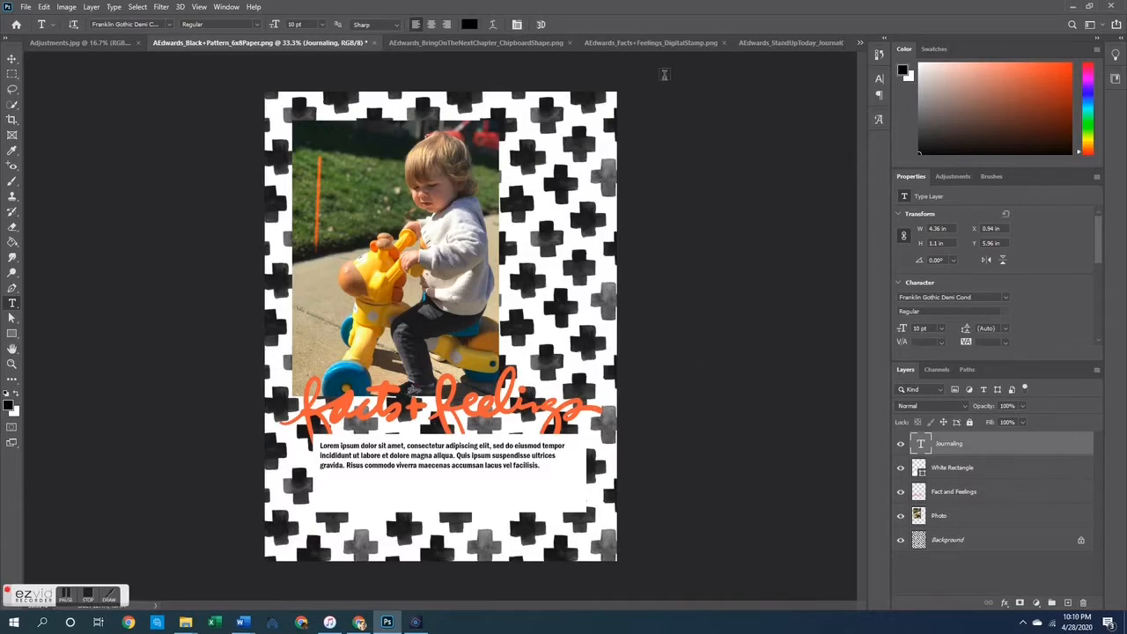
# Move the green Bring On The Next Chapter circle into the black pattern paper document, over the photo's upper-left corner, and deselect it
pyautogui.click(498, 40)
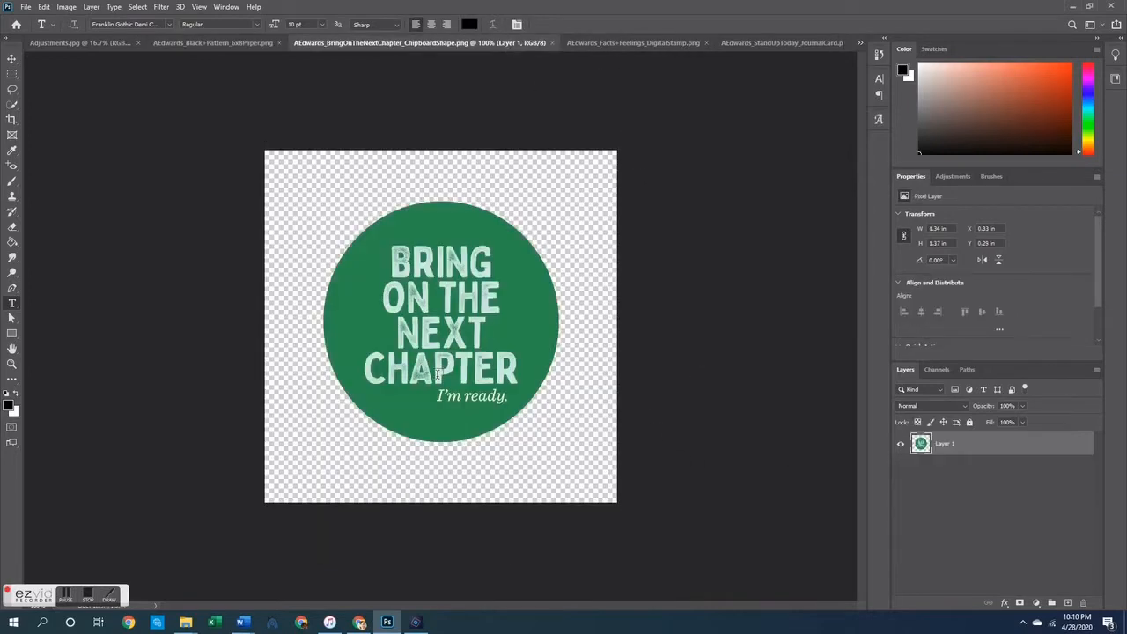
pyautogui.click(14, 59)
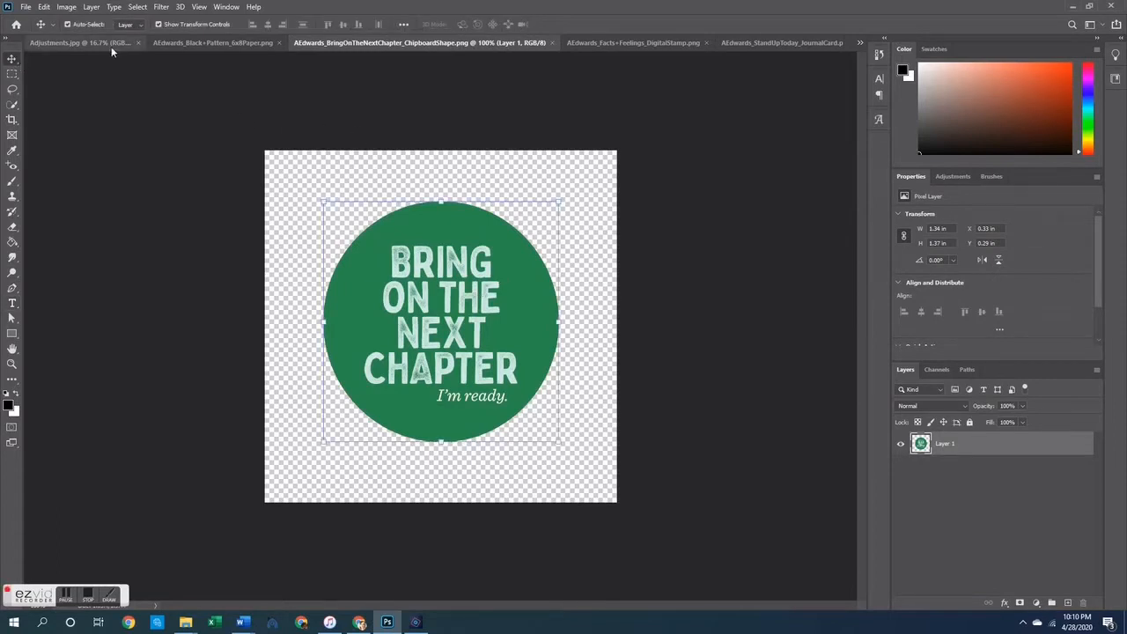
pyautogui.moveTo(165, 47); pyautogui.dragTo(350, 172)
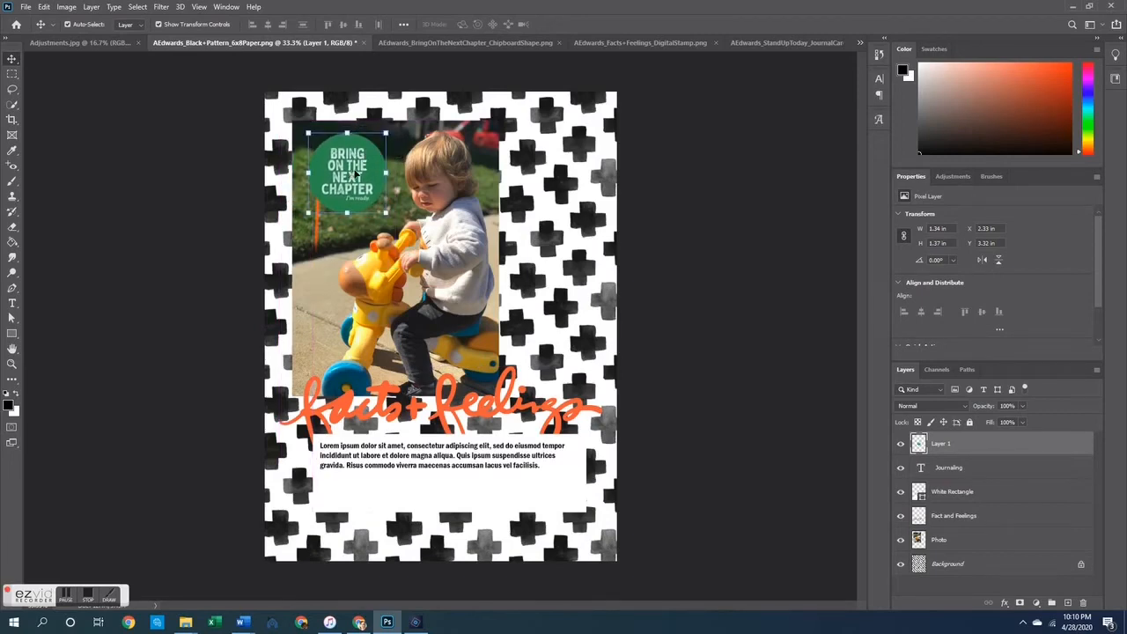
pyautogui.click(801, 244)
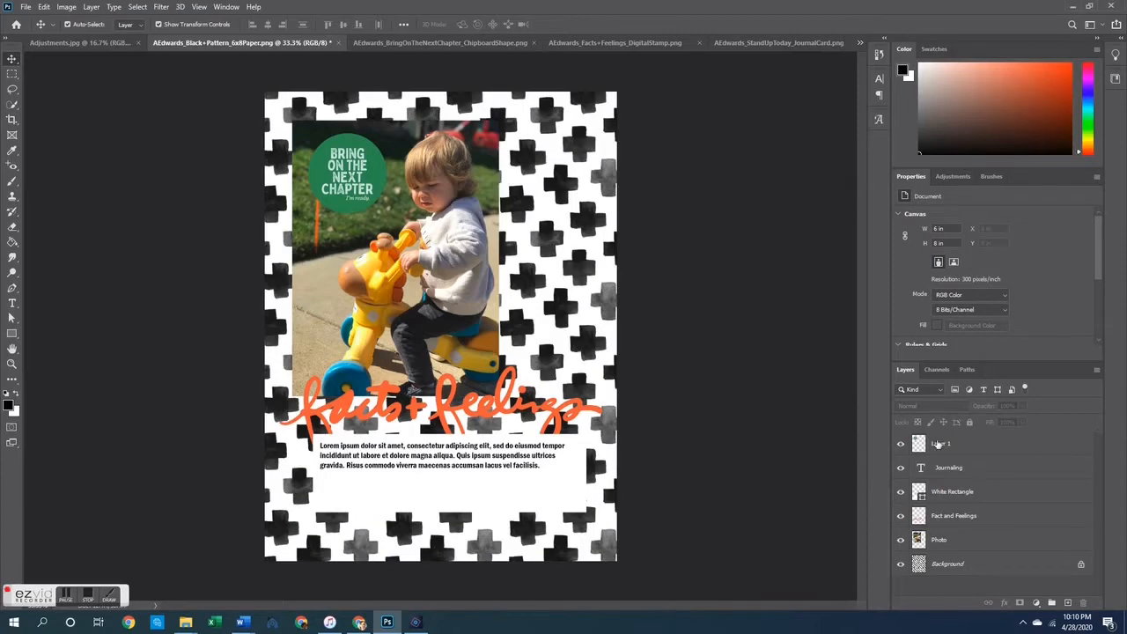
# Rename the green circle's layer as Circle Embelly and deselect it
pyautogui.doubleClick(939, 443)
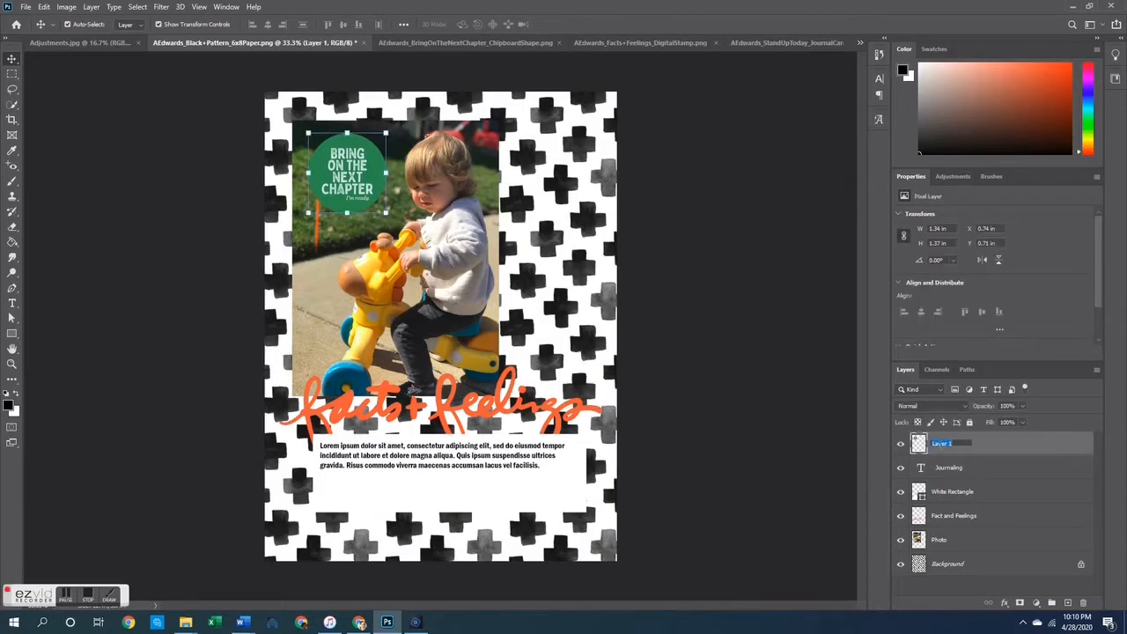
pyautogui.write('Ch')
pyautogui.press('Return')
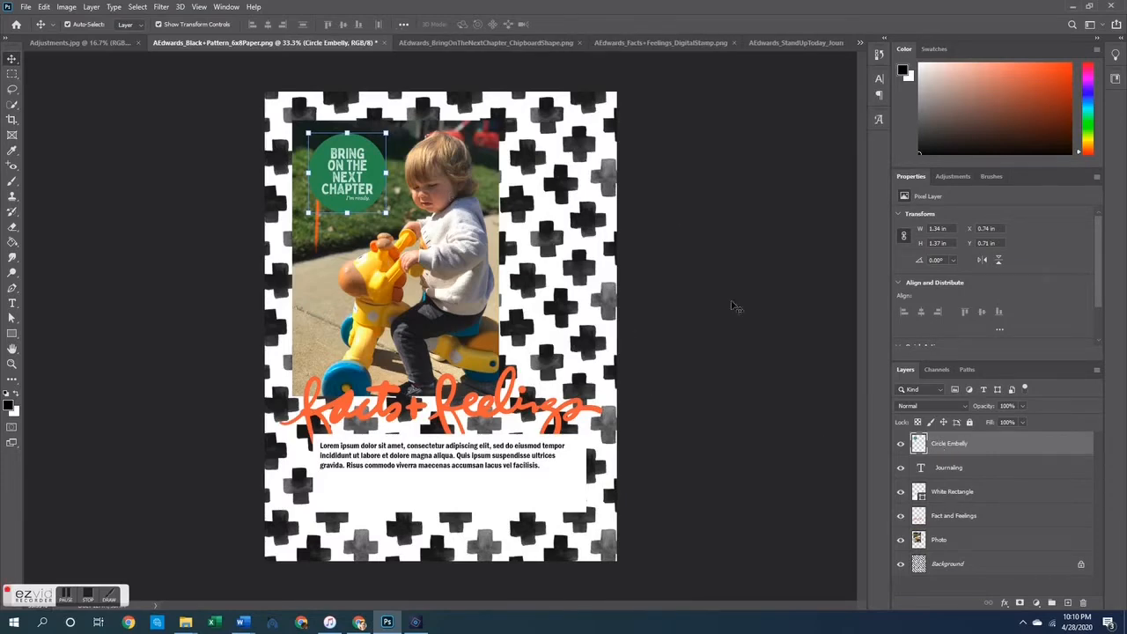
pyautogui.click(760, 310)
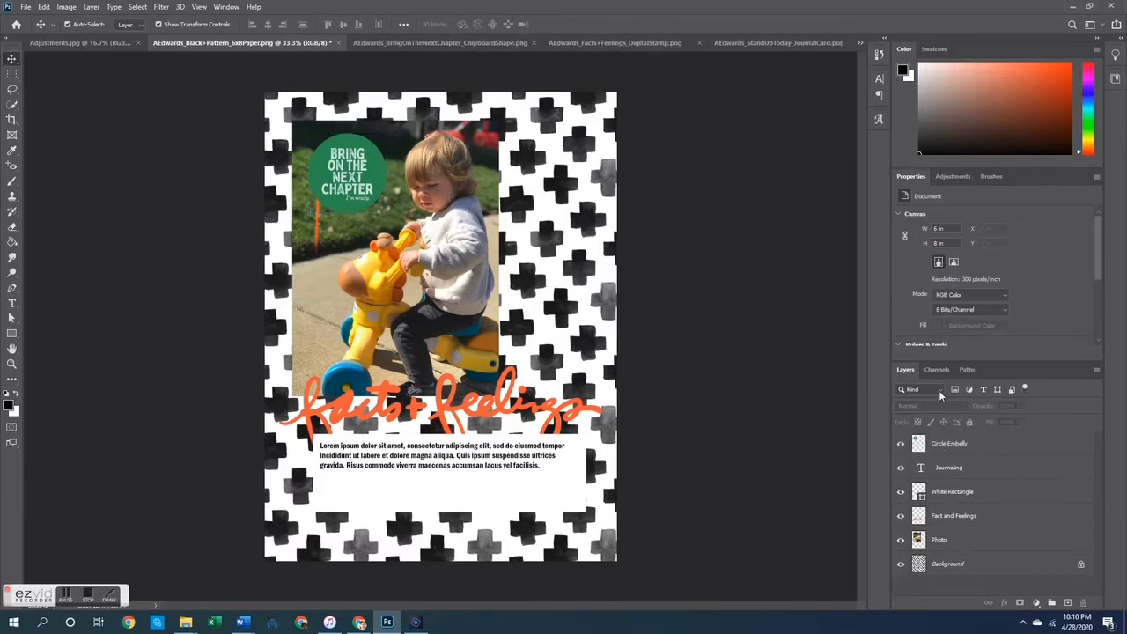
# Select the layers from Background up to Circle Embelly in turn to review the stacking order
pyautogui.click(949, 568)
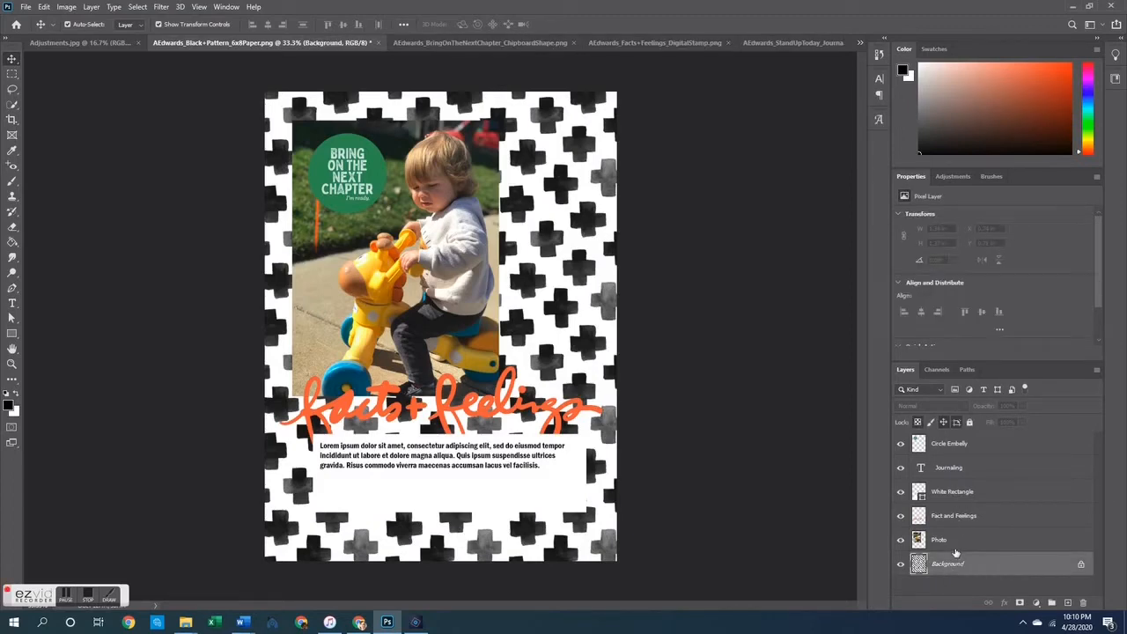
pyautogui.click(945, 549)
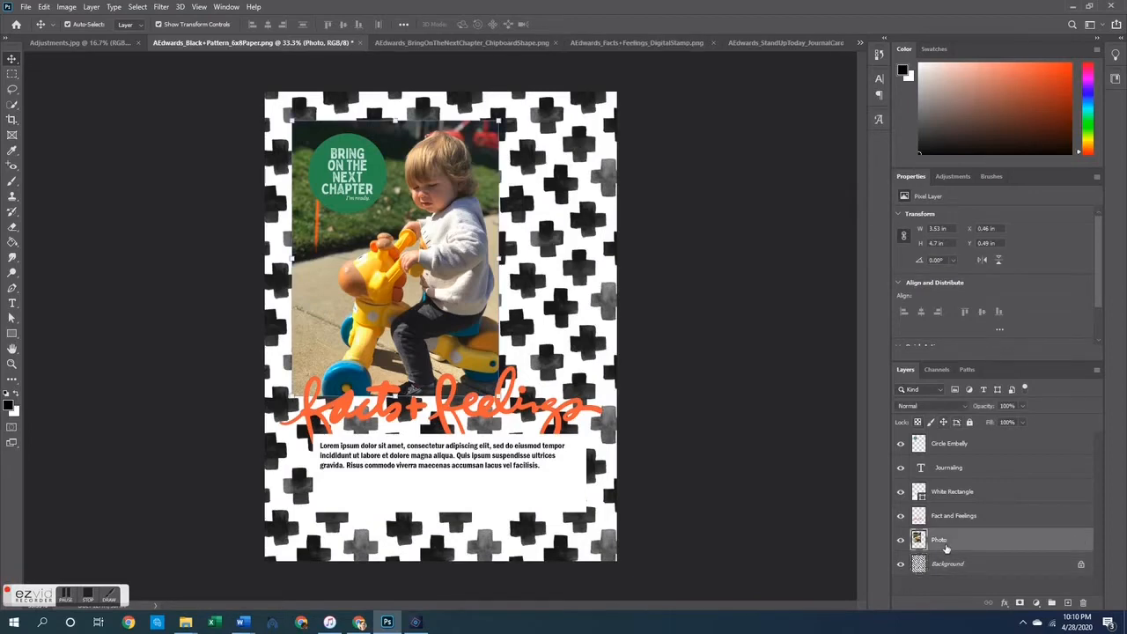
pyautogui.click(960, 520)
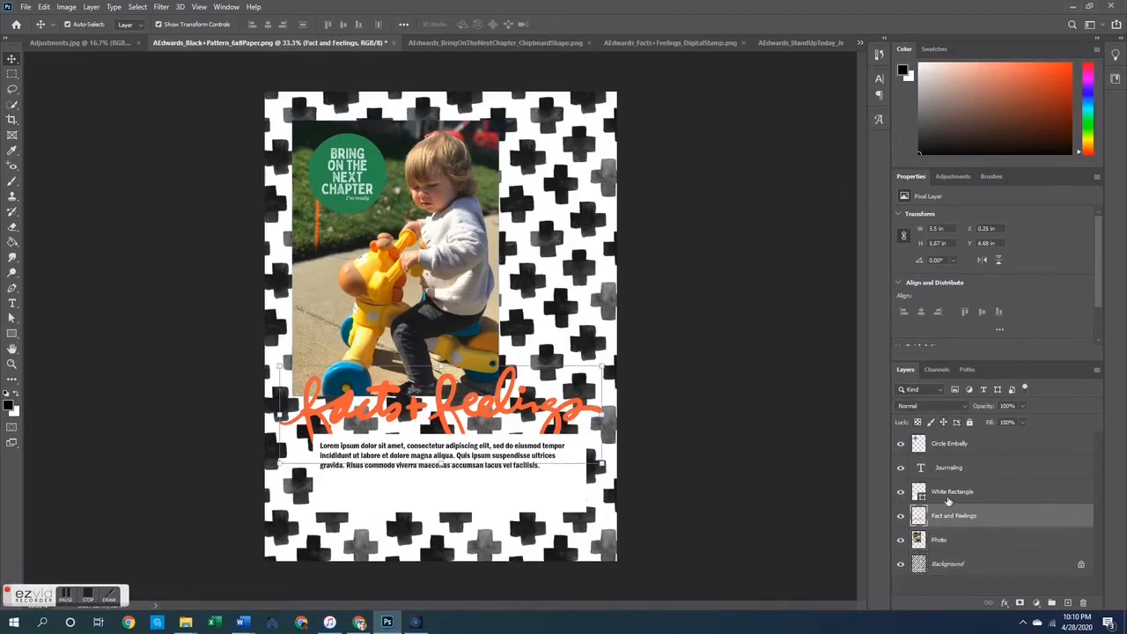
pyautogui.click(954, 495)
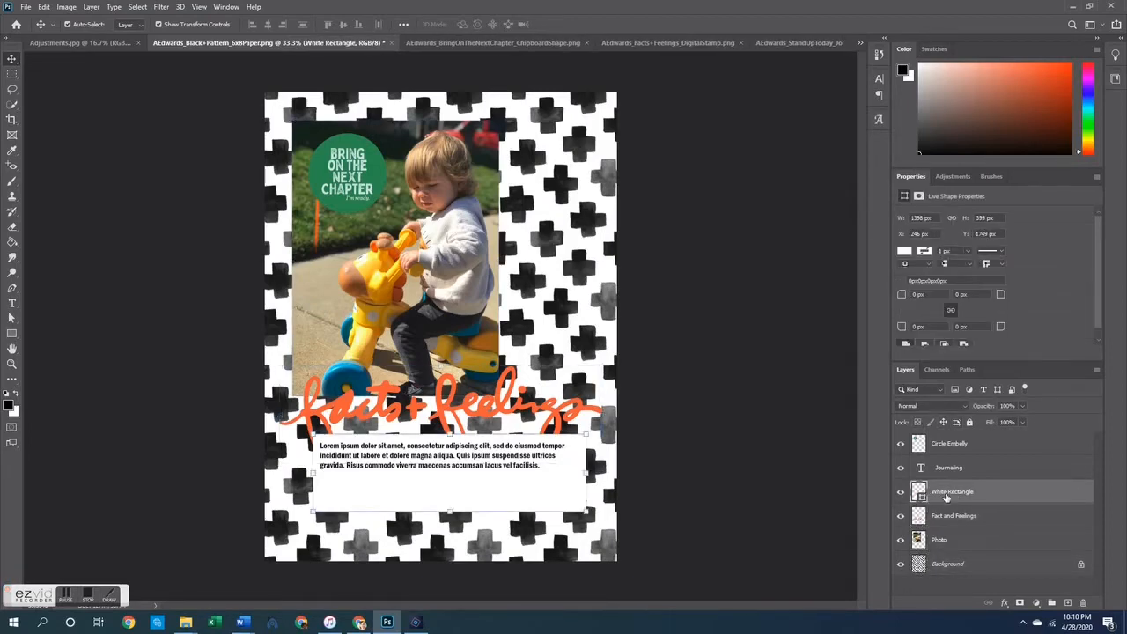
pyautogui.click(951, 445)
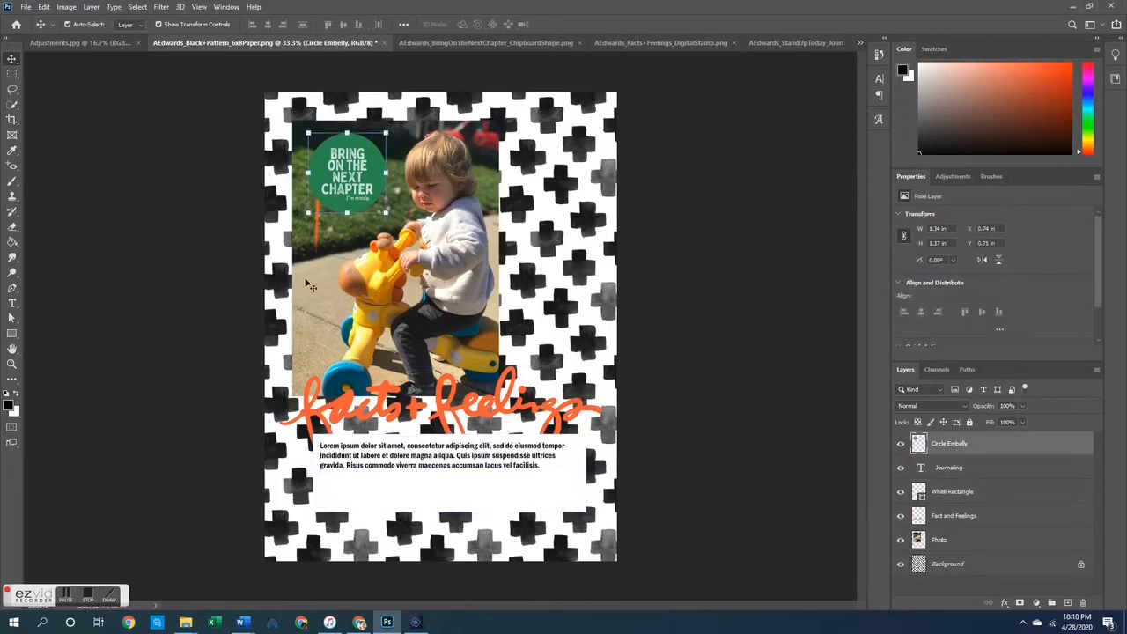
# Move the green circle down over the facts + feelings stamp, return it to the photo's upper-left corner, and deselect it
pyautogui.moveTo(368, 172); pyautogui.dragTo(398, 426)
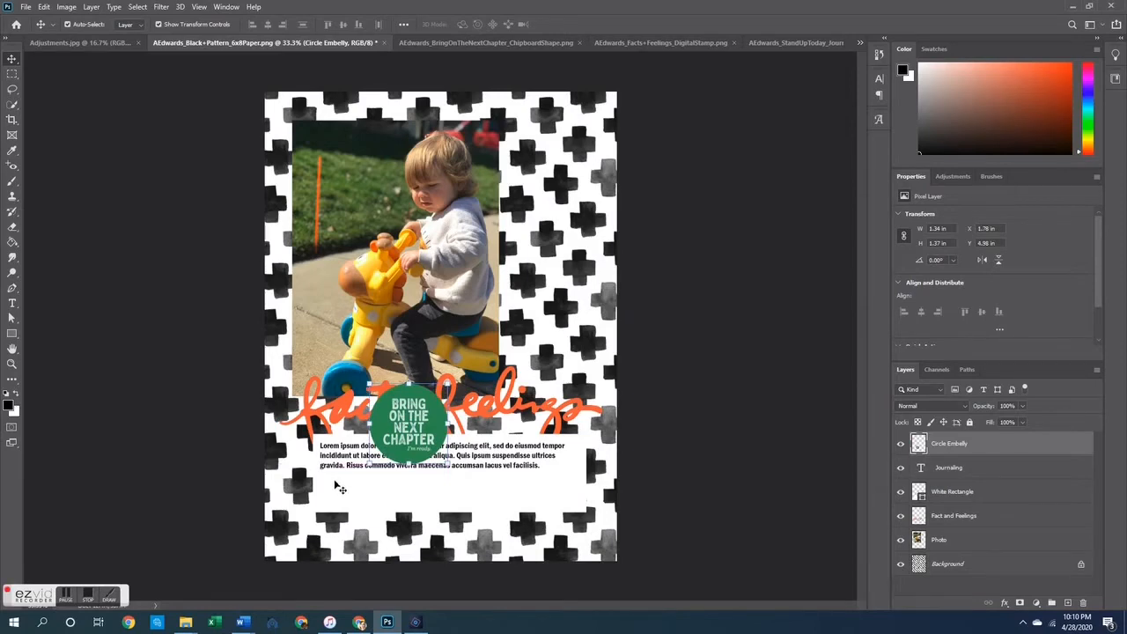
pyautogui.moveTo(406, 429); pyautogui.dragTo(338, 180)
pyautogui.click(676, 221)
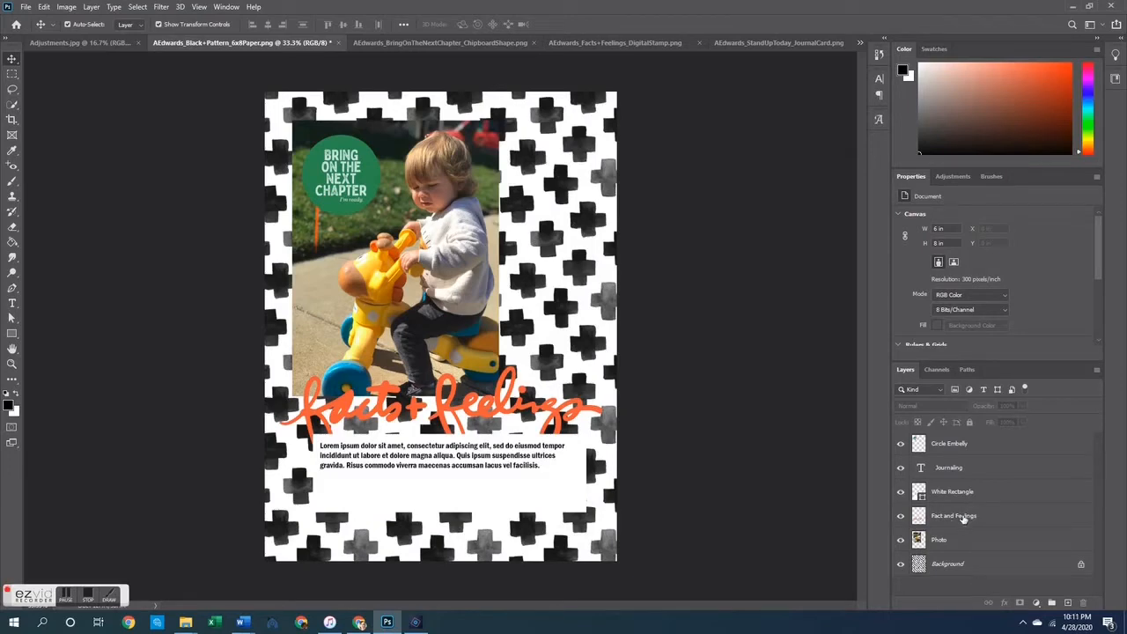
# Raise the Fact and Feelings layer one level at a time to the top of the layer stack, above Circle Embelly, and deselect it
pyautogui.moveTo(963, 519); pyautogui.dragTo(963, 484)
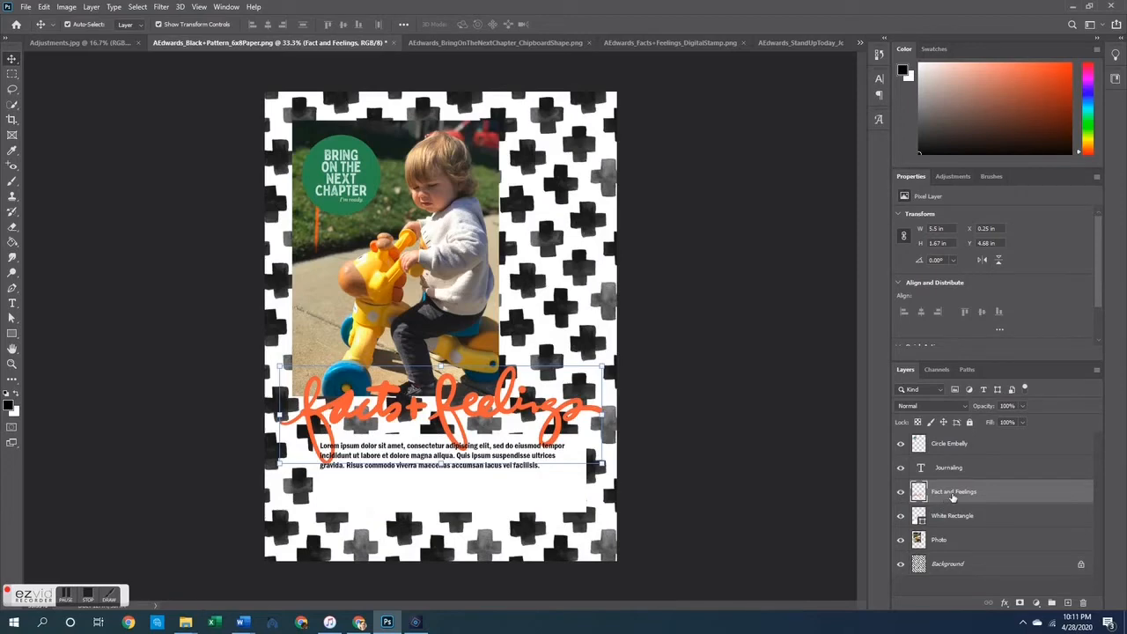
pyautogui.moveTo(953, 498); pyautogui.dragTo(960, 464)
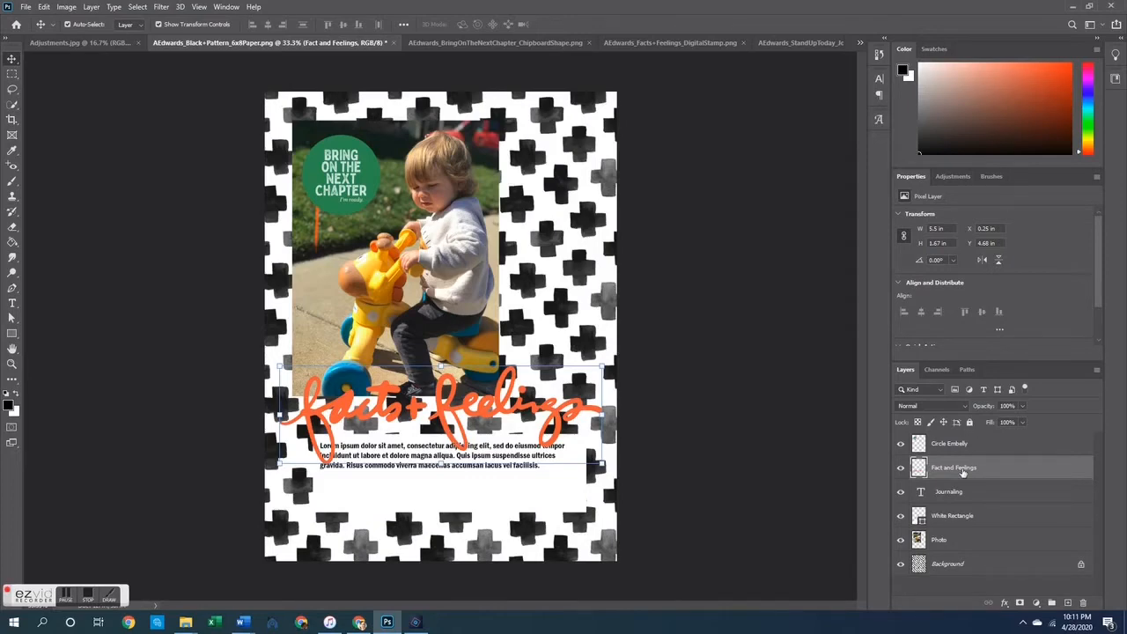
pyautogui.moveTo(967, 469); pyautogui.dragTo(966, 438)
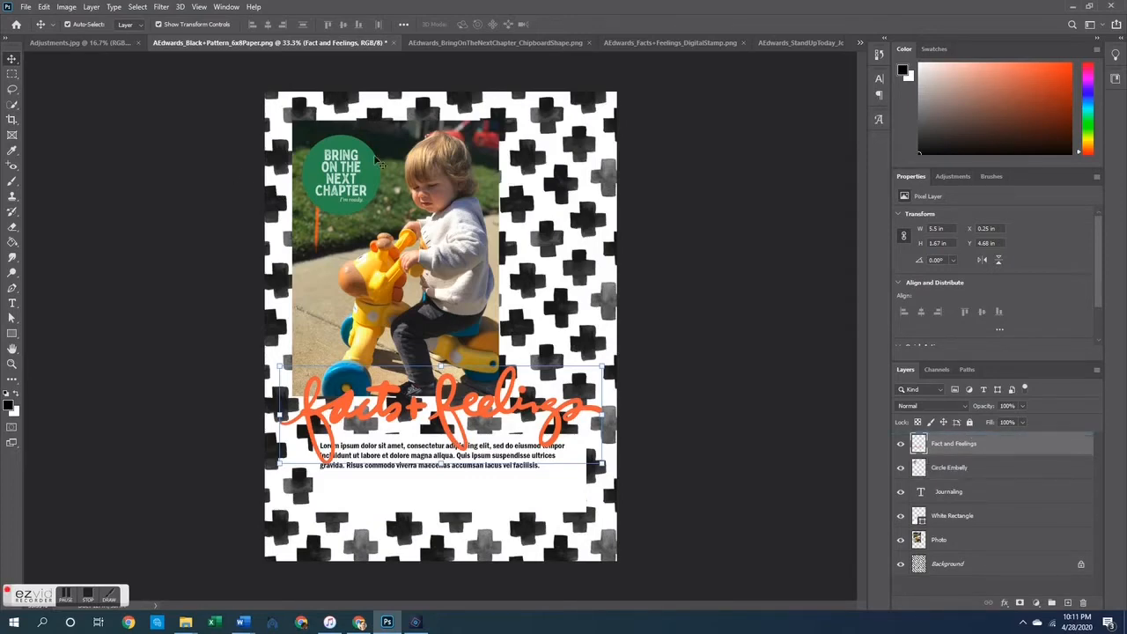
pyautogui.moveTo(379, 161)
pyautogui.mouseDown()
pyautogui.moveTo(428, 253)
pyautogui.moveTo(364, 391)
pyautogui.moveTo(440, 425)
pyautogui.moveTo(656, 374)
pyautogui.moveTo(330, 412)
pyautogui.moveTo(369, 164)
pyautogui.mouseUp()
pyautogui.click(696, 286)
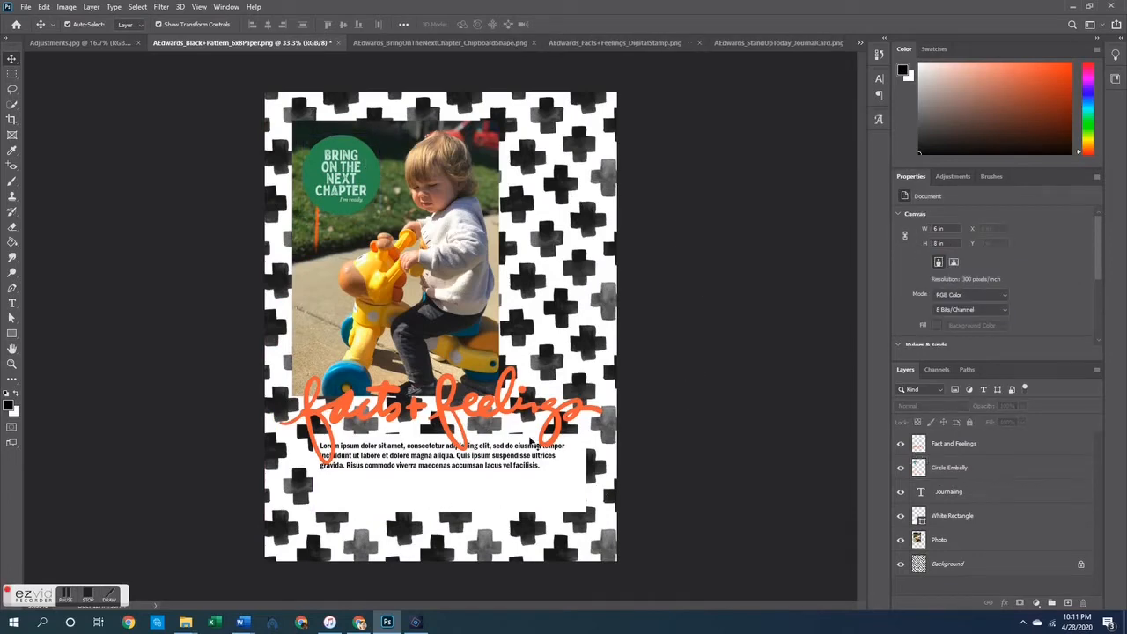
# Move the Circle Embelly layer above the Fact and Feelings layer
pyautogui.click(940, 451)
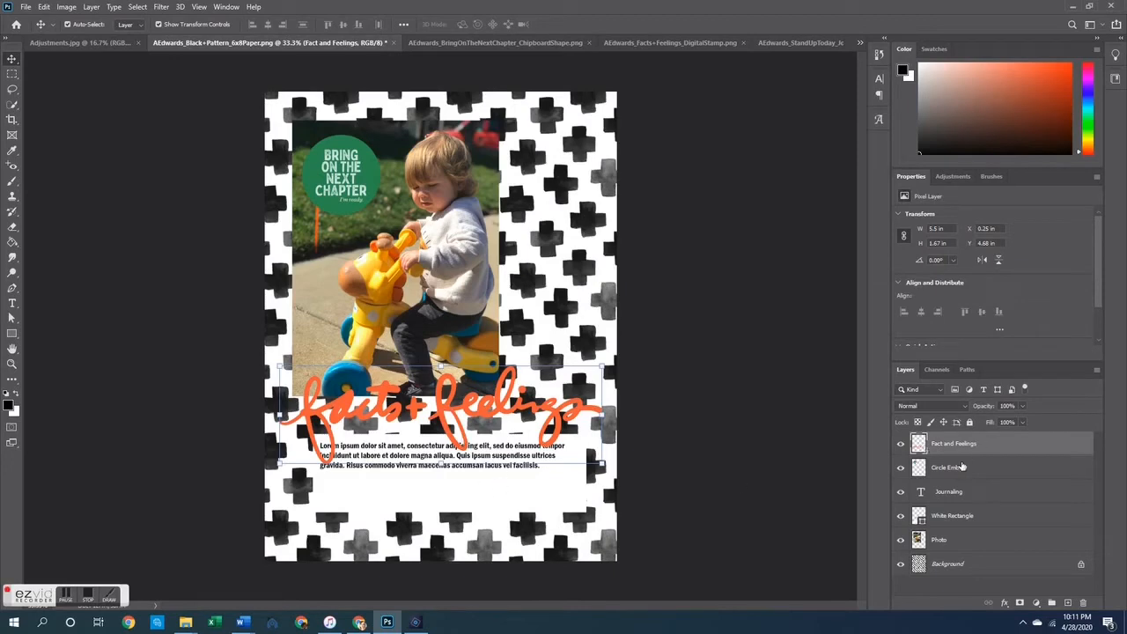
pyautogui.click(954, 493)
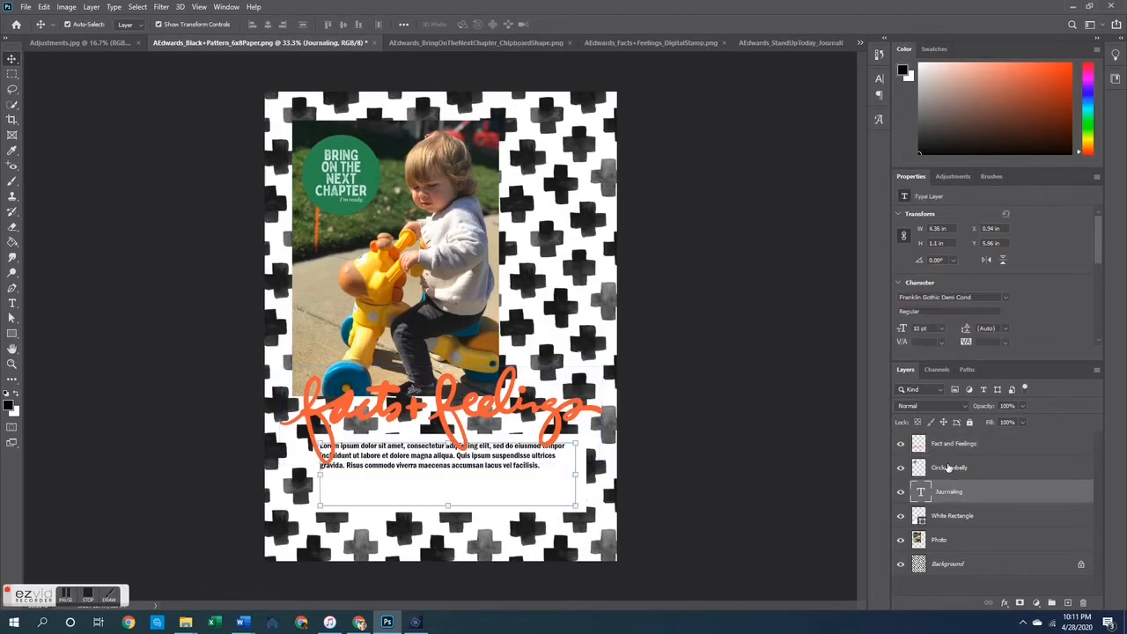
pyautogui.moveTo(950, 468); pyautogui.dragTo(951, 439)
pyautogui.click(949, 494)
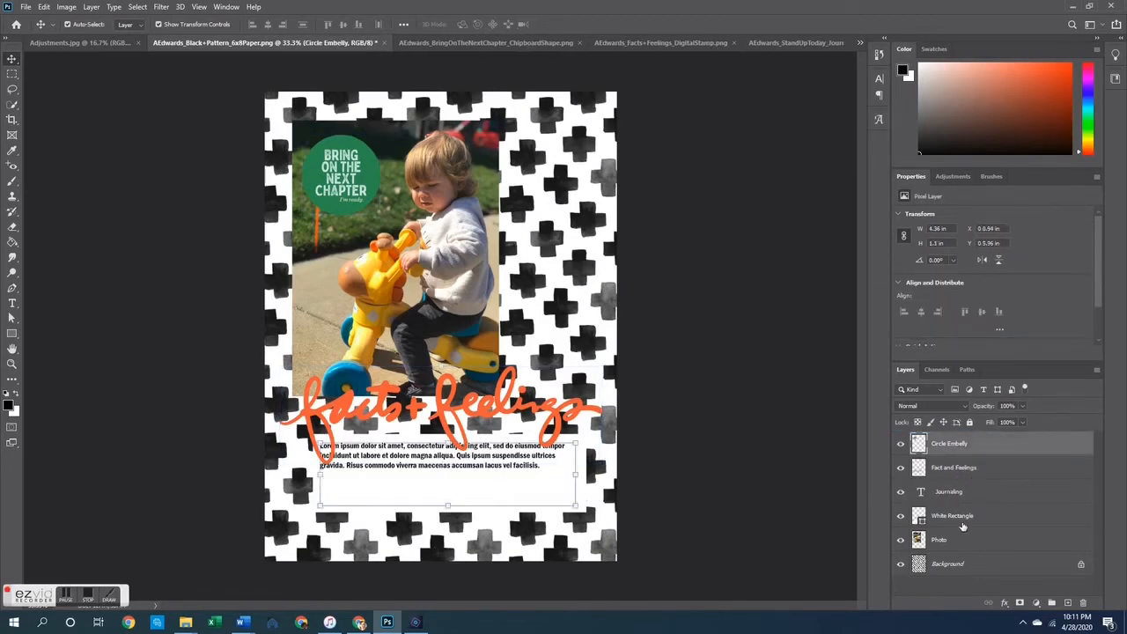
# Select the rectangle, stamp, journaling, photo and background layers in turn to examine how they overlap on the page
pyautogui.click(953, 519)
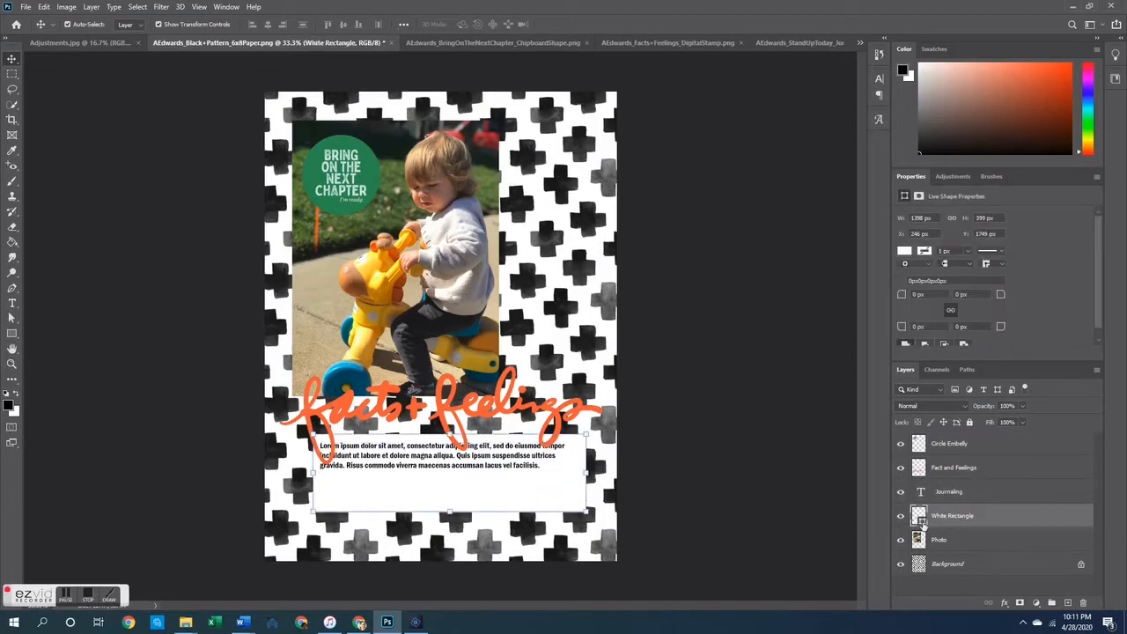
pyautogui.click(703, 505)
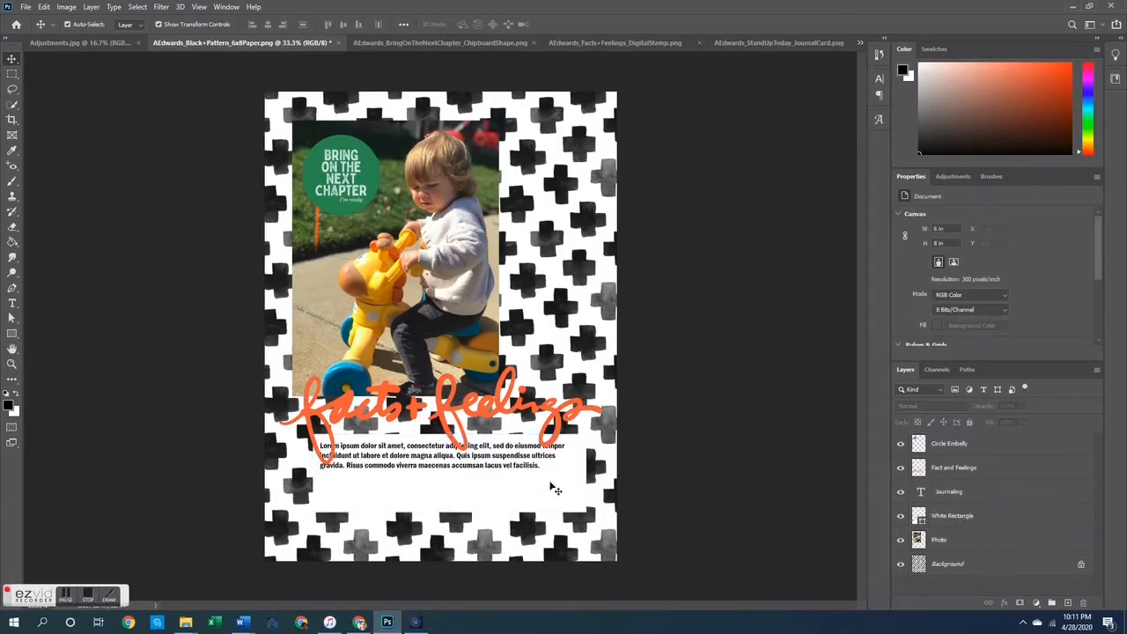
pyautogui.click(509, 488)
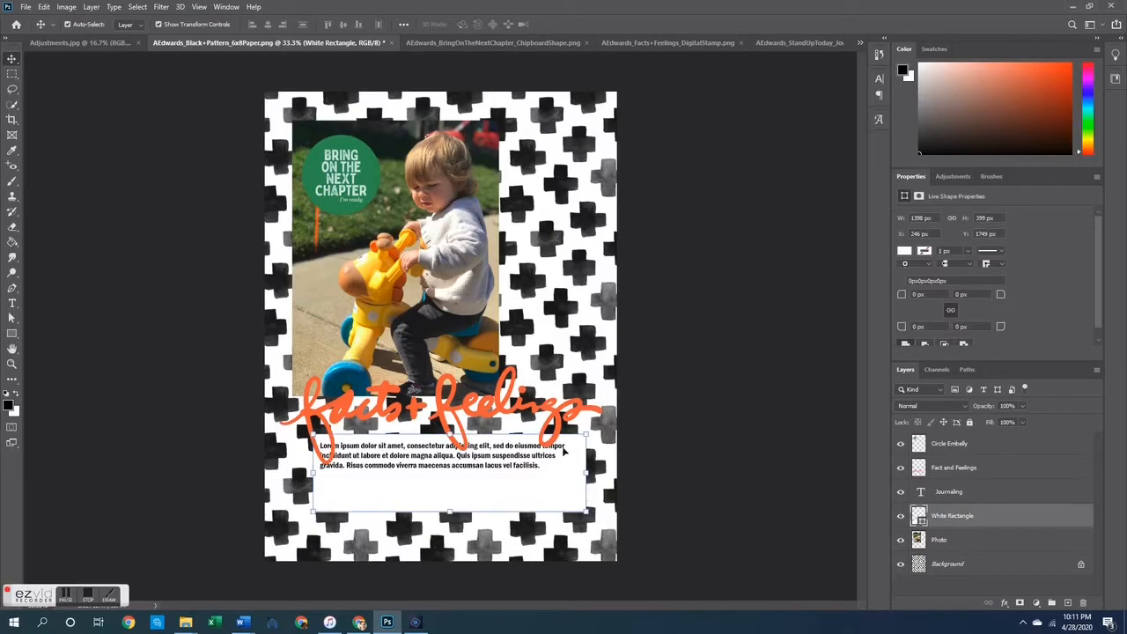
pyautogui.click(953, 461)
pyautogui.click(939, 500)
pyautogui.click(940, 522)
pyautogui.click(948, 545)
pyautogui.click(943, 566)
pyautogui.click(951, 520)
pyautogui.click(958, 496)
# Set the White Rectangle layer's opacity to 75% and deselect it
pyautogui.click(953, 516)
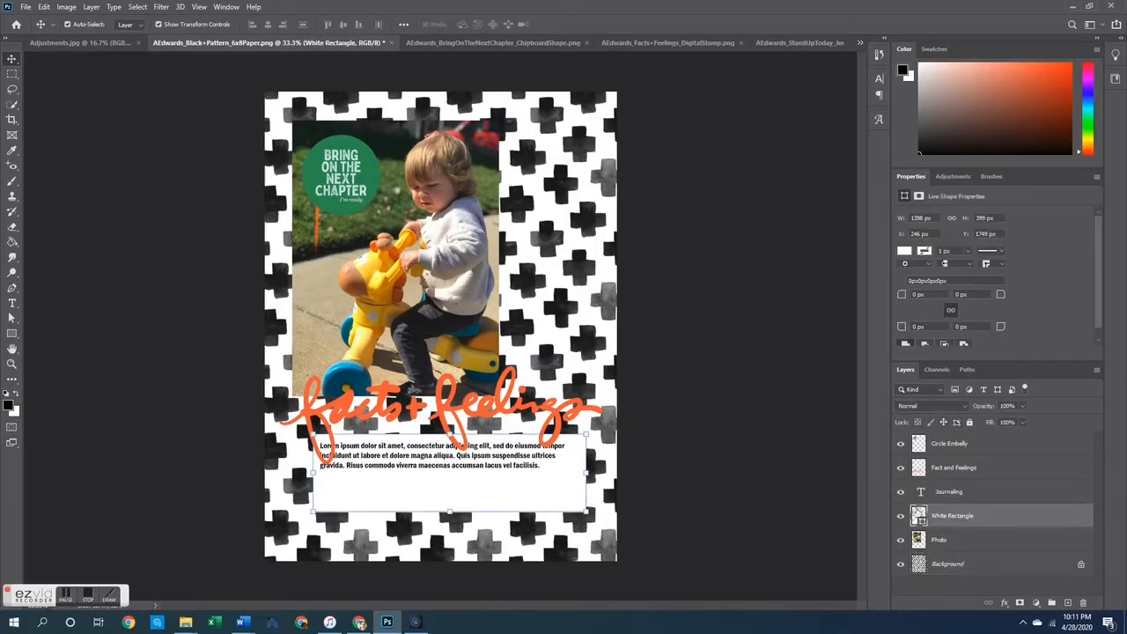
pyautogui.click(1004, 406)
pyautogui.write('75')
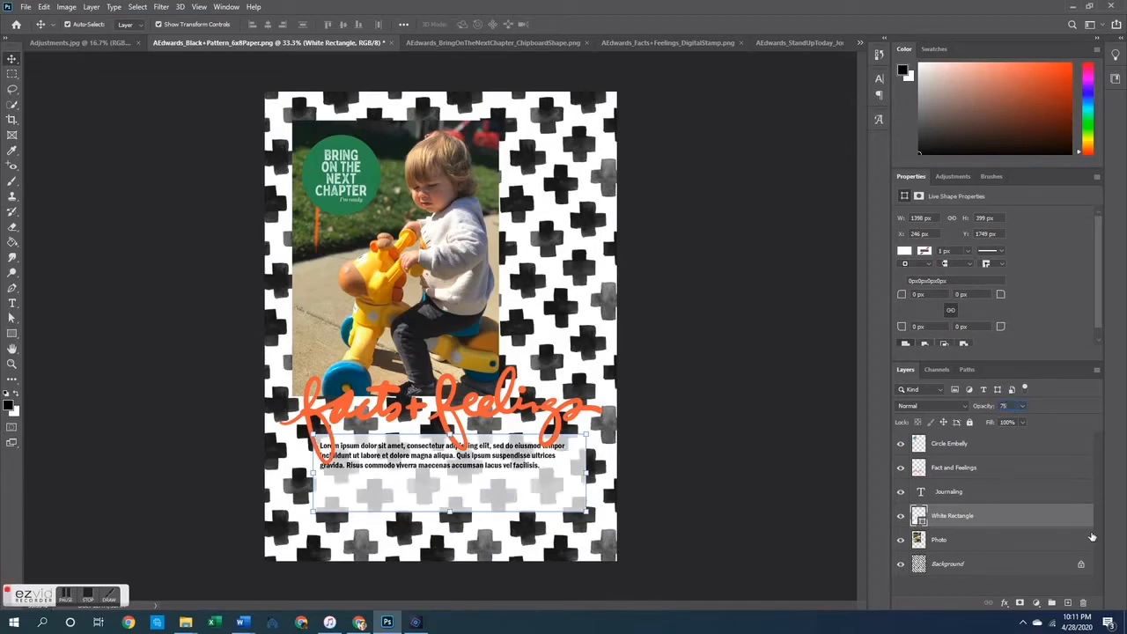
pyautogui.click(692, 461)
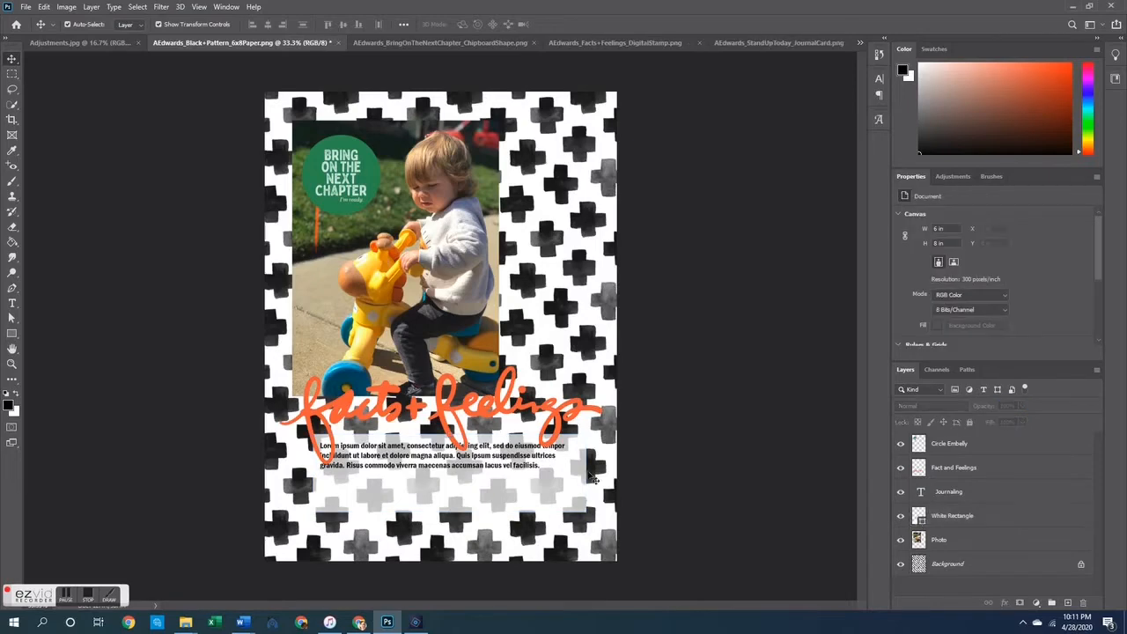
# Try indenting the first line of the Journaling text, undo the indent, and leave text editing
pyautogui.doubleClick(492, 458)
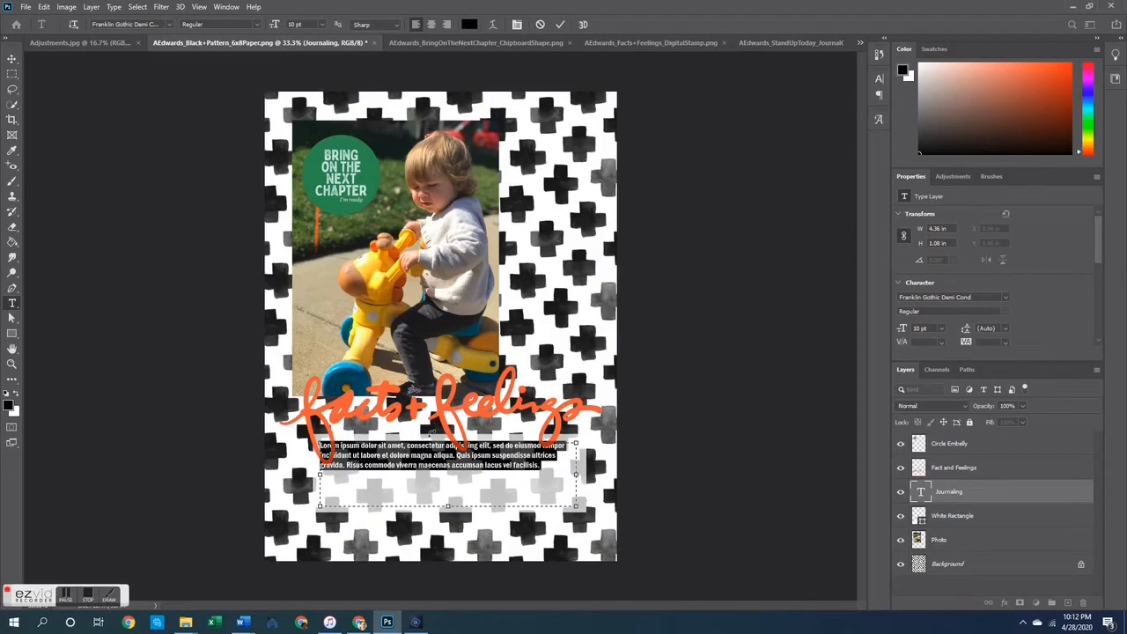
pyautogui.click(425, 446)
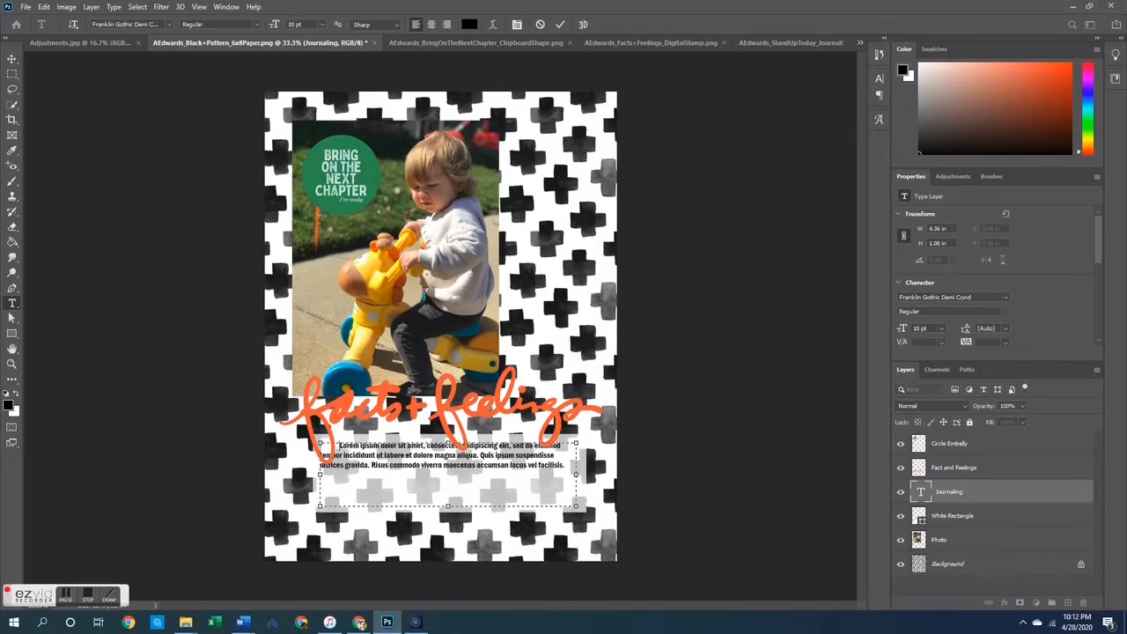
pyautogui.hotkey('ctrl', 'z')
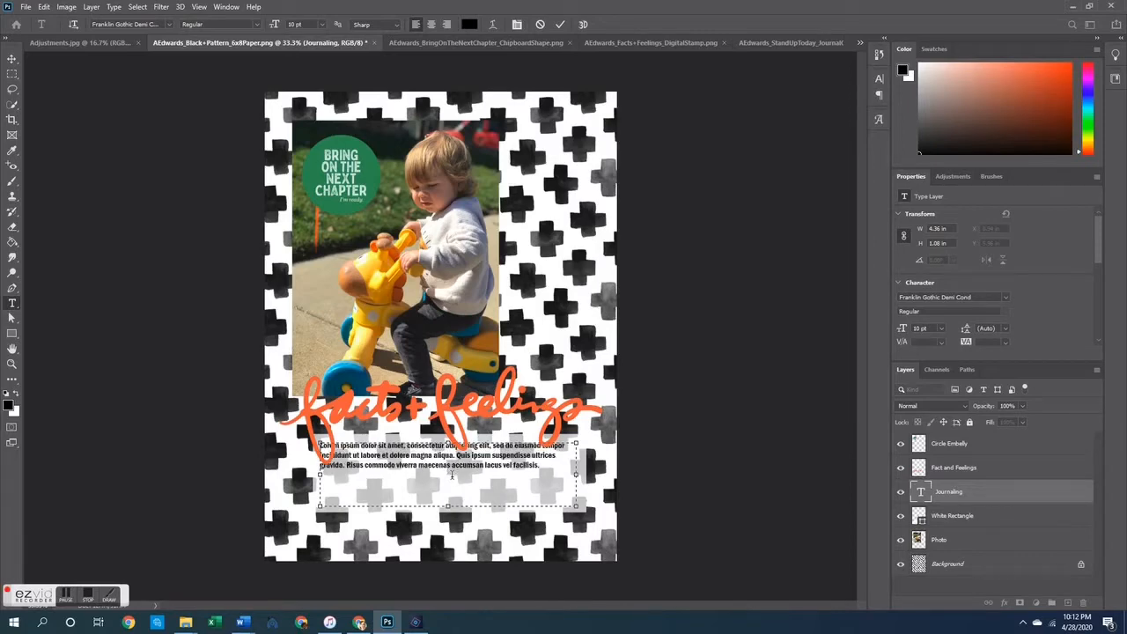
pyautogui.click(738, 457)
# Swap the order of the Journaling and Fact and Feelings layers so Journaling sits directly above the stamp
pyautogui.moveTo(950, 498); pyautogui.dragTo(951, 460)
pyautogui.click(679, 485)
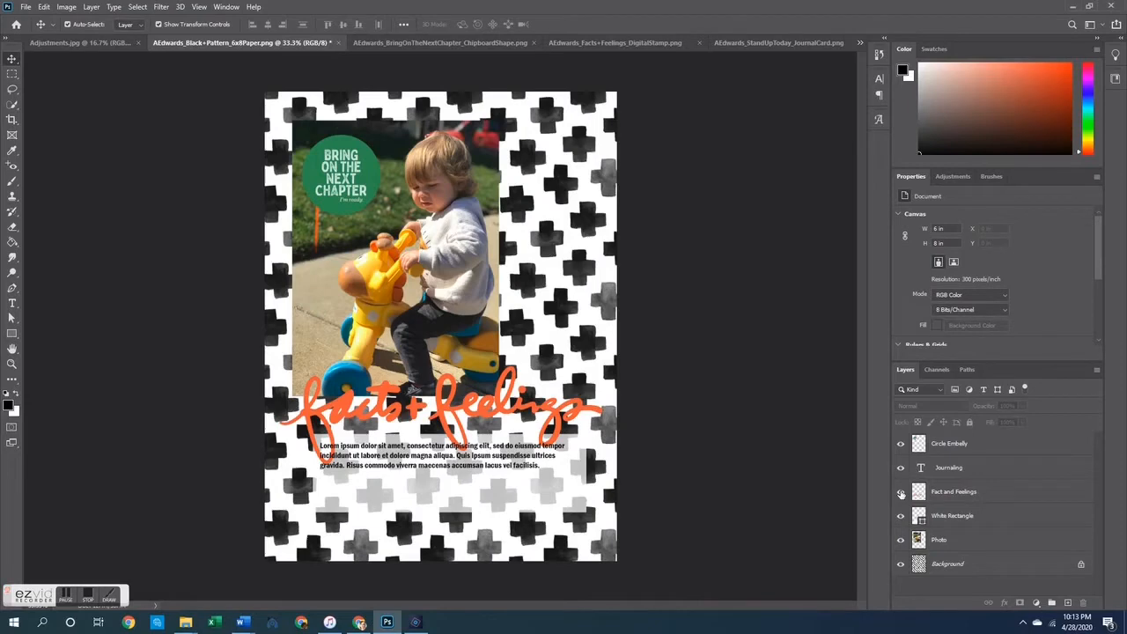
pyautogui.click(938, 471)
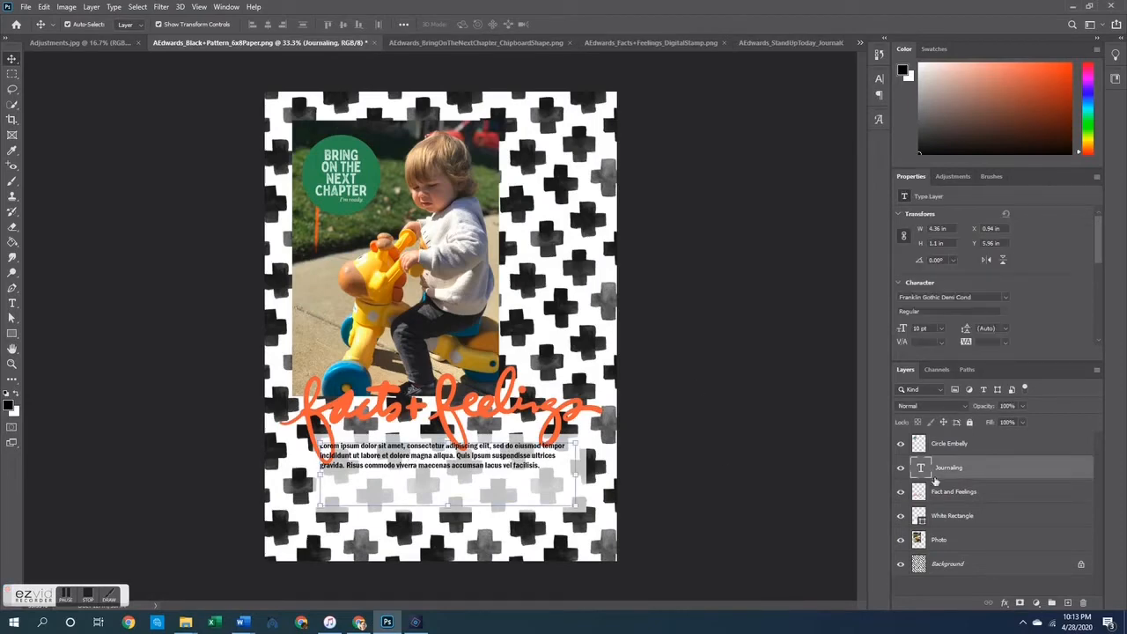
# Group the Journaling and White Rectangle layers into a new group named Journaling Block
pyautogui.click(962, 520)
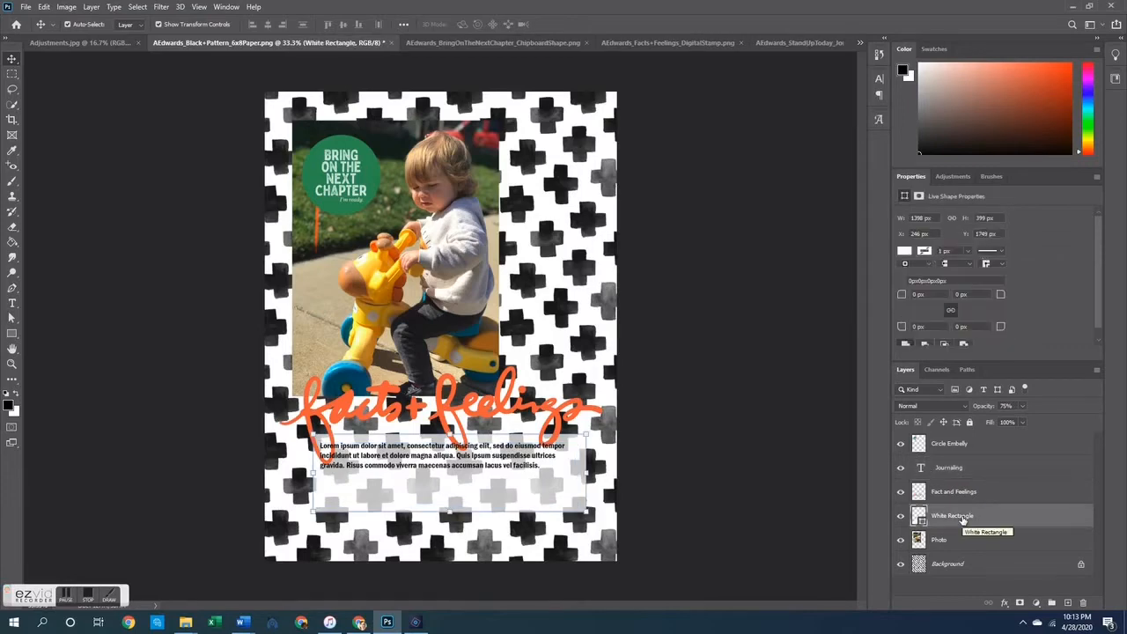
pyautogui.keyDown('ctrl'); pyautogui.click(948, 470); pyautogui.keyUp('ctrl')
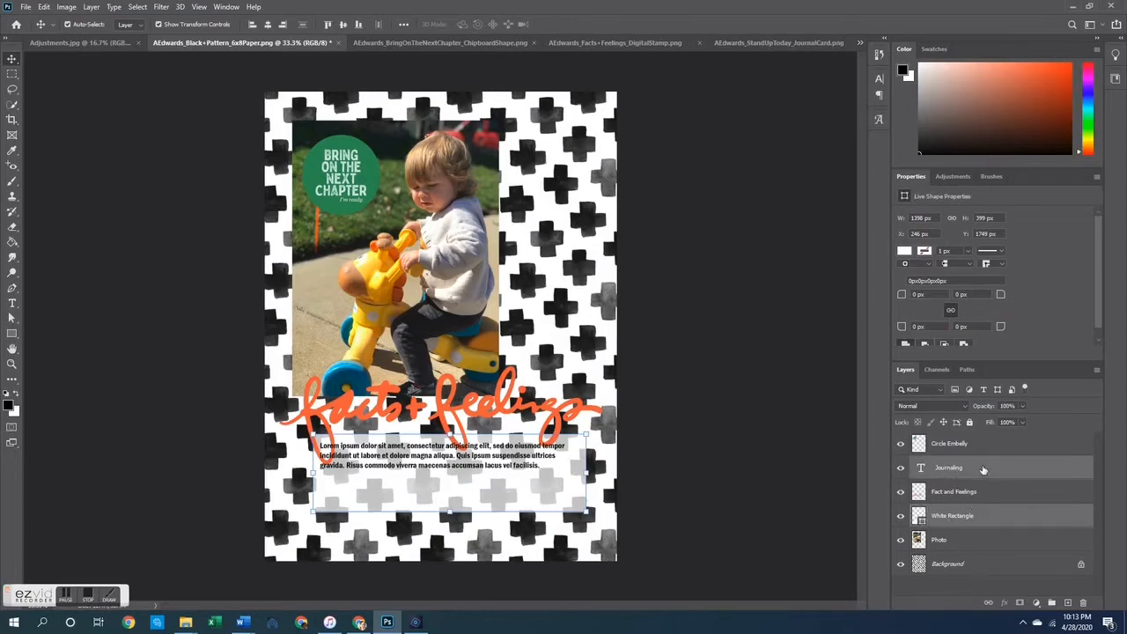
pyautogui.rightClick(973, 516)
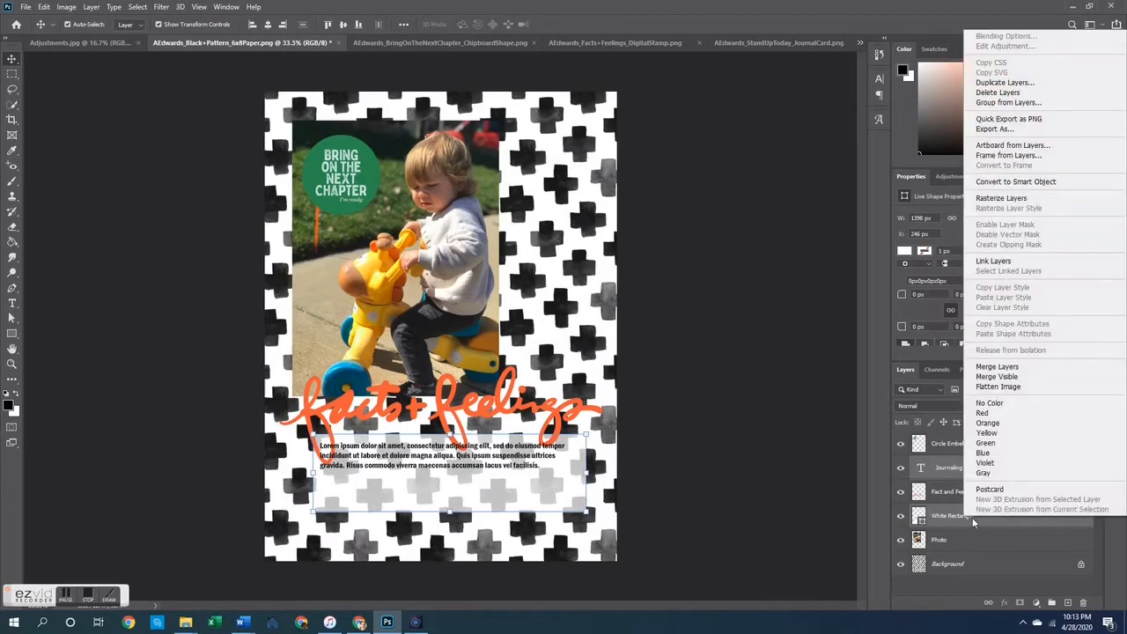
pyautogui.click(1000, 103)
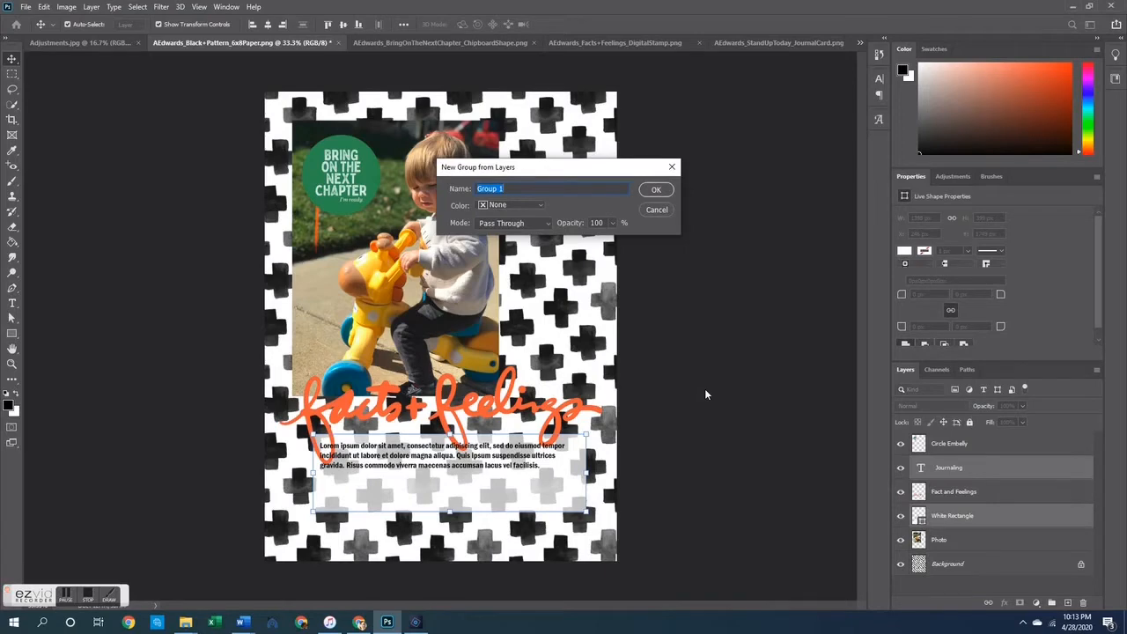
pyautogui.write('J')
pyautogui.write('ournaling Block')
pyautogui.press('Return')
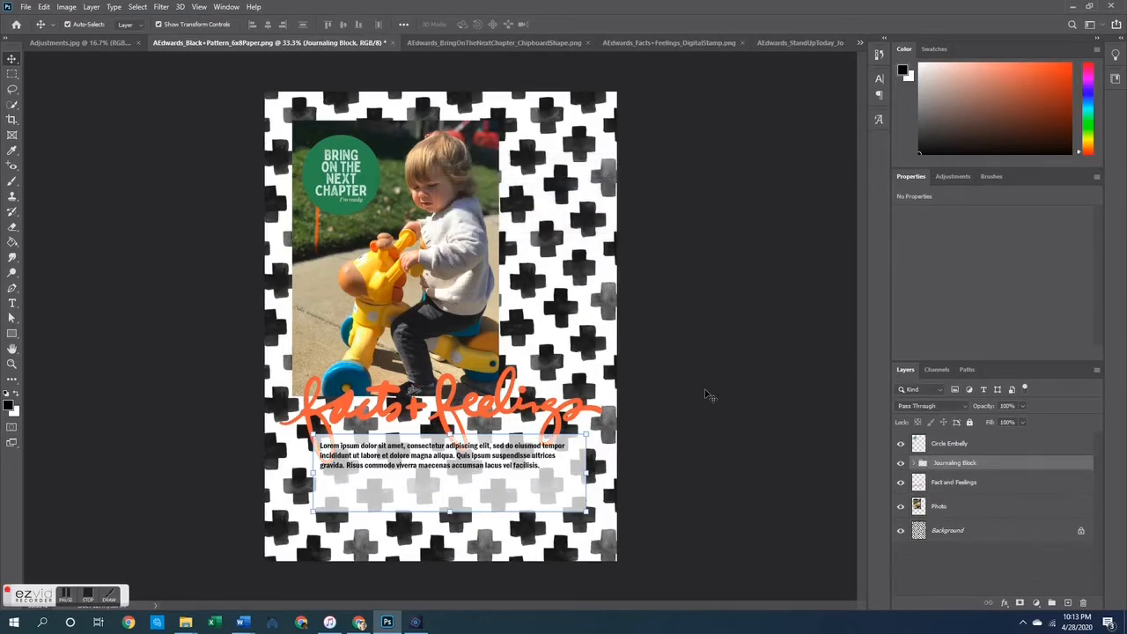
# Expand the Journaling Block group, open its Journaling text for editing, and leave the text without changing it
pyautogui.click(912, 463)
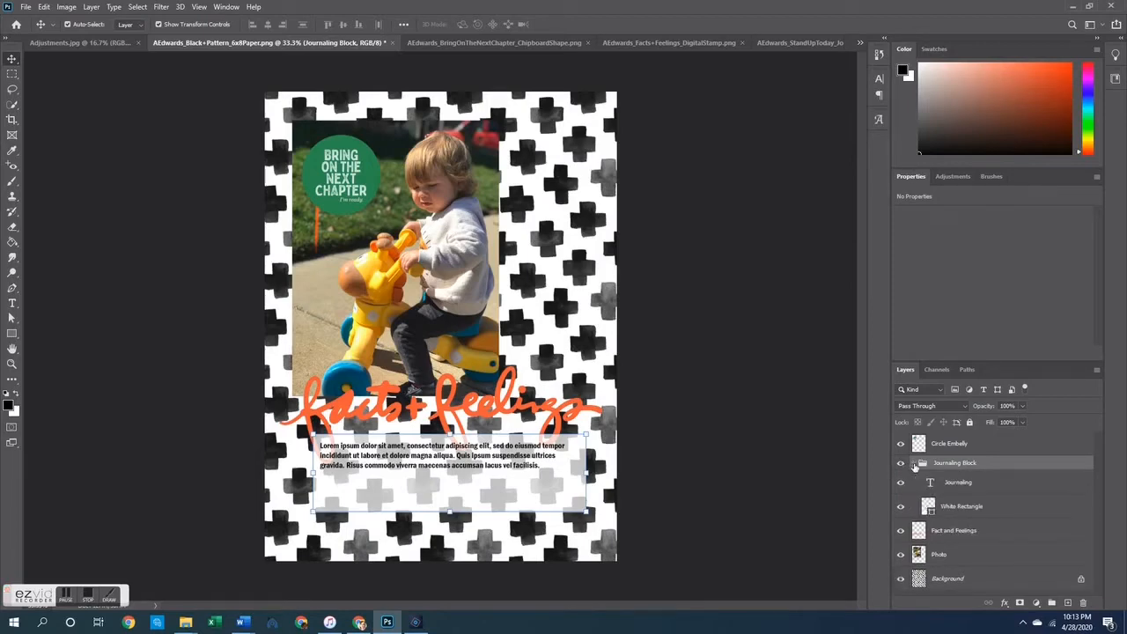
pyautogui.click(958, 487)
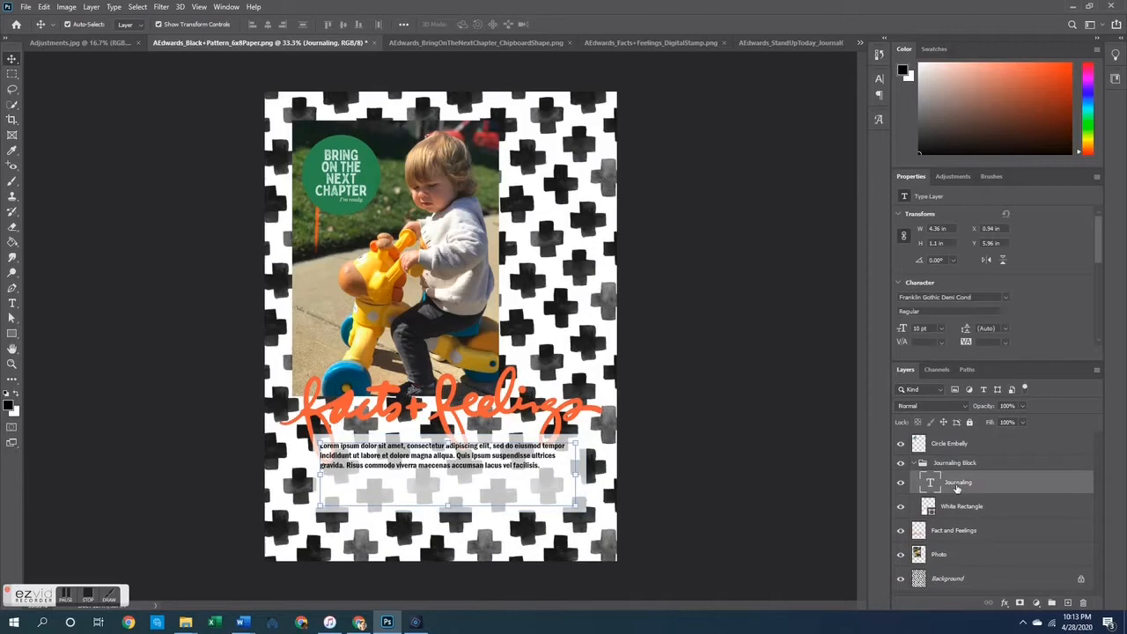
pyautogui.doubleClick(530, 496)
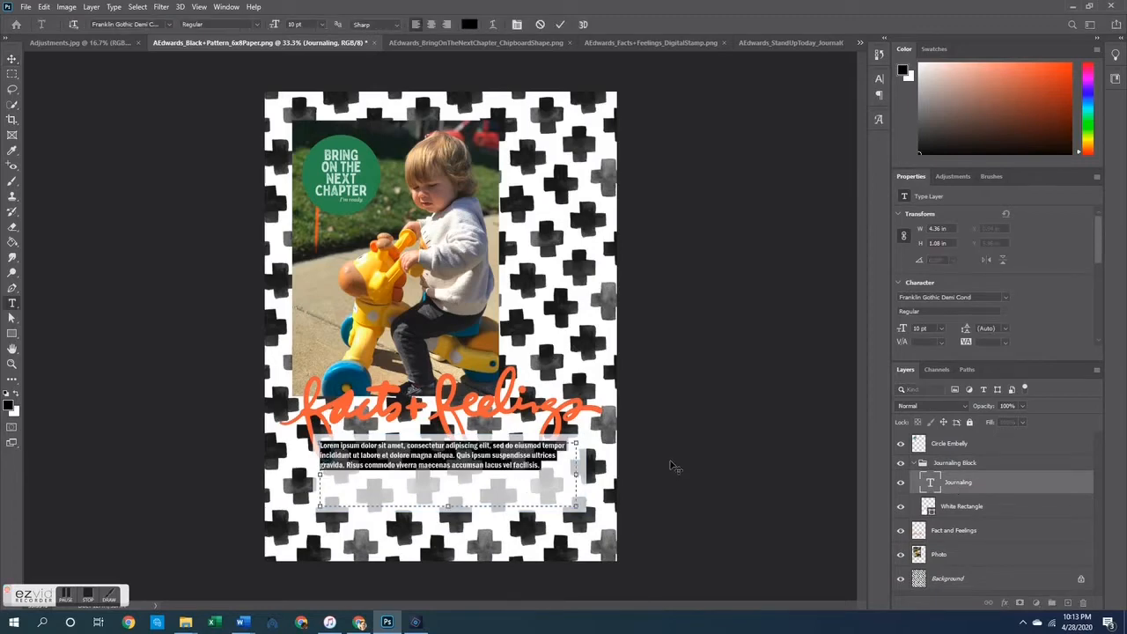
pyautogui.press('Escape')
pyautogui.press('v')
# Try the White Rectangle layer in the Journaling Block group at 100% opacity and undo the change
pyautogui.click(969, 506)
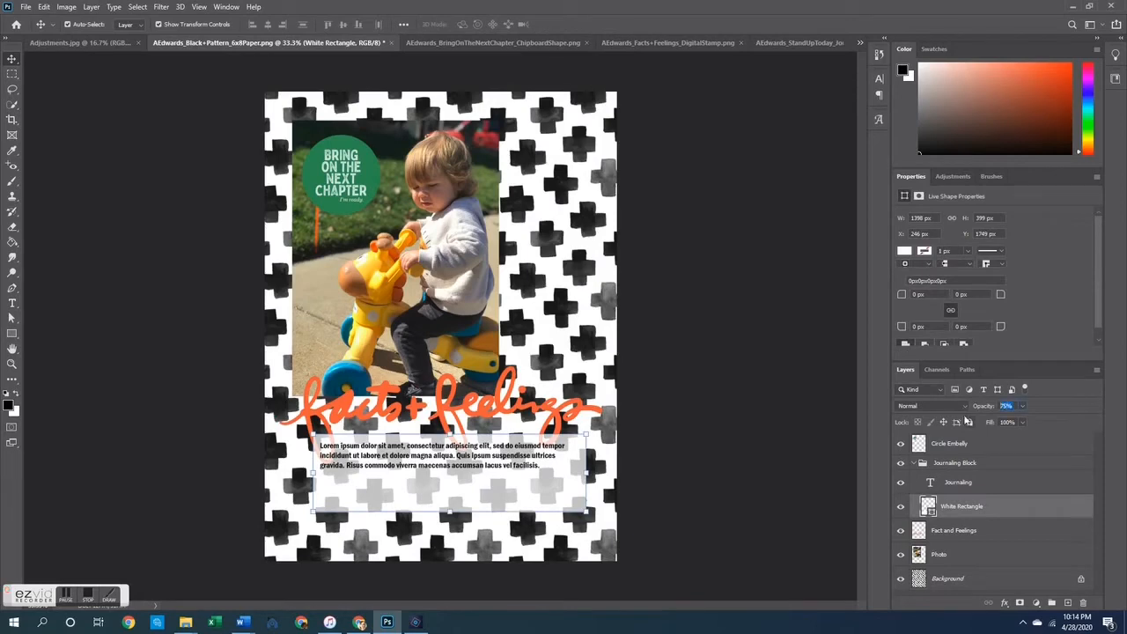
pyautogui.write('100')
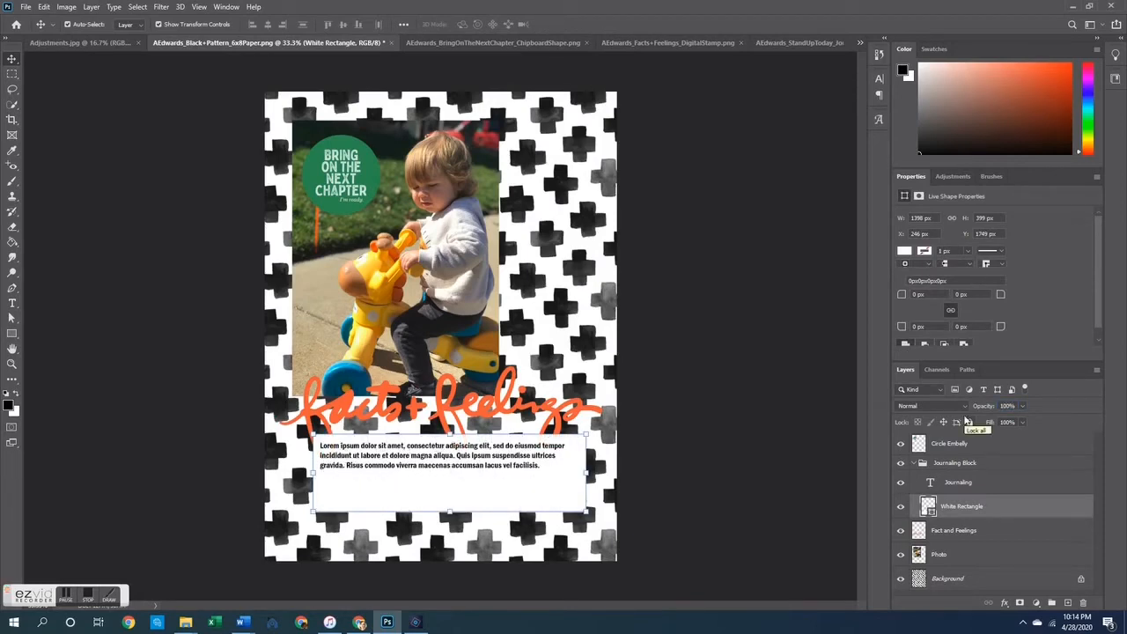
pyautogui.hotkey('ctrl', 'z')
# Collapse the Journaling Block group and move it below the Fact and Feelings layer
pyautogui.click(975, 486)
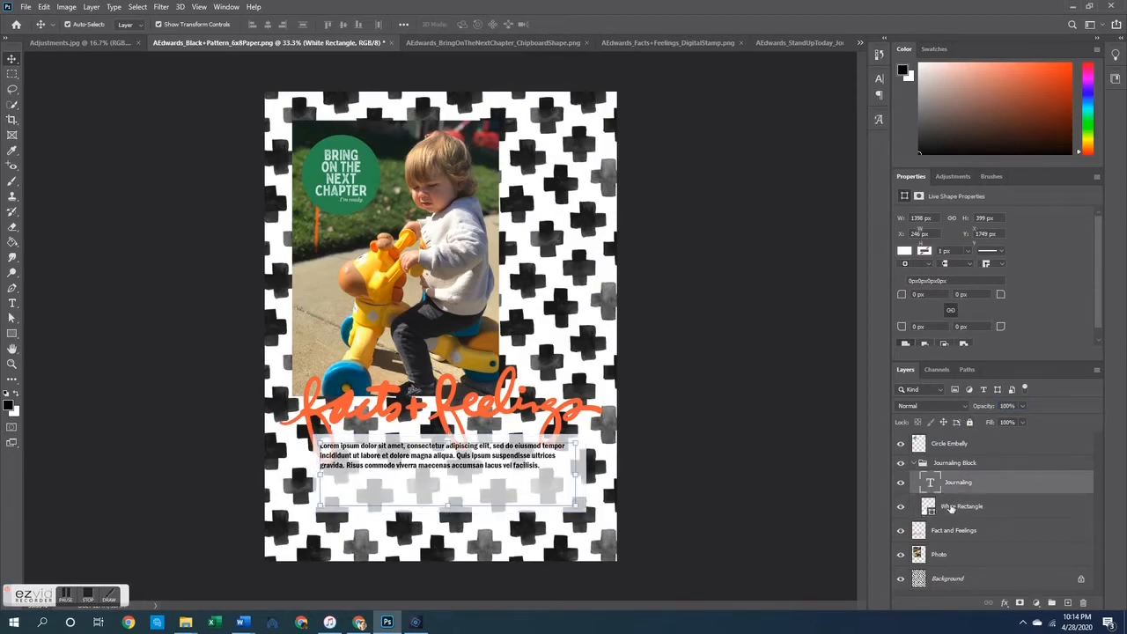
pyautogui.click(953, 514)
pyautogui.click(951, 464)
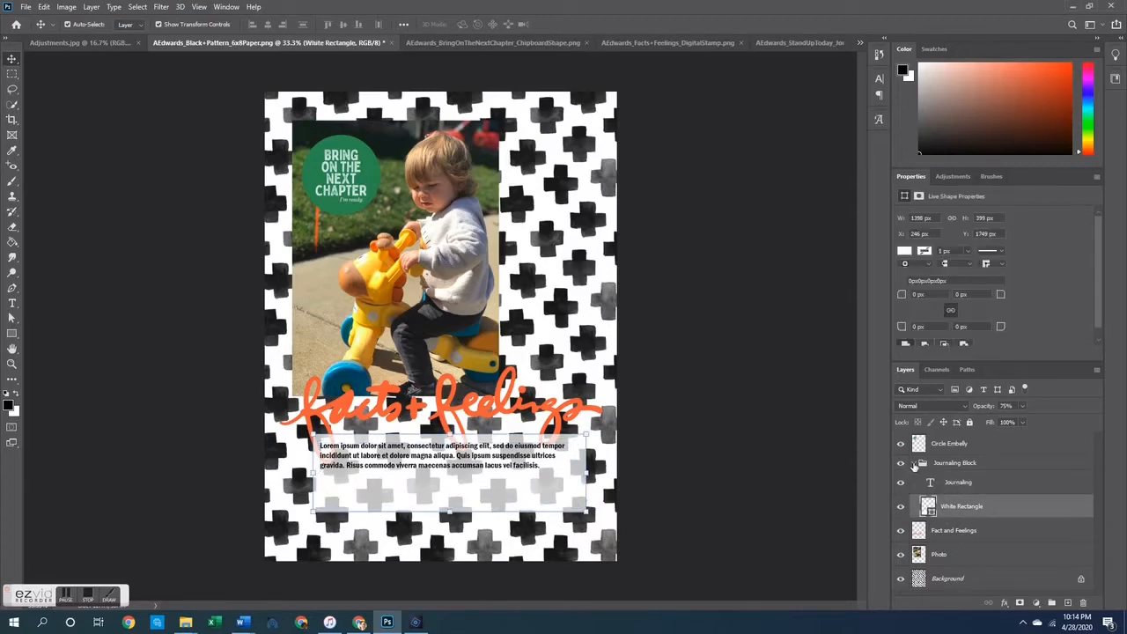
pyautogui.click(915, 463)
pyautogui.moveTo(960, 467); pyautogui.dragTo(949, 494)
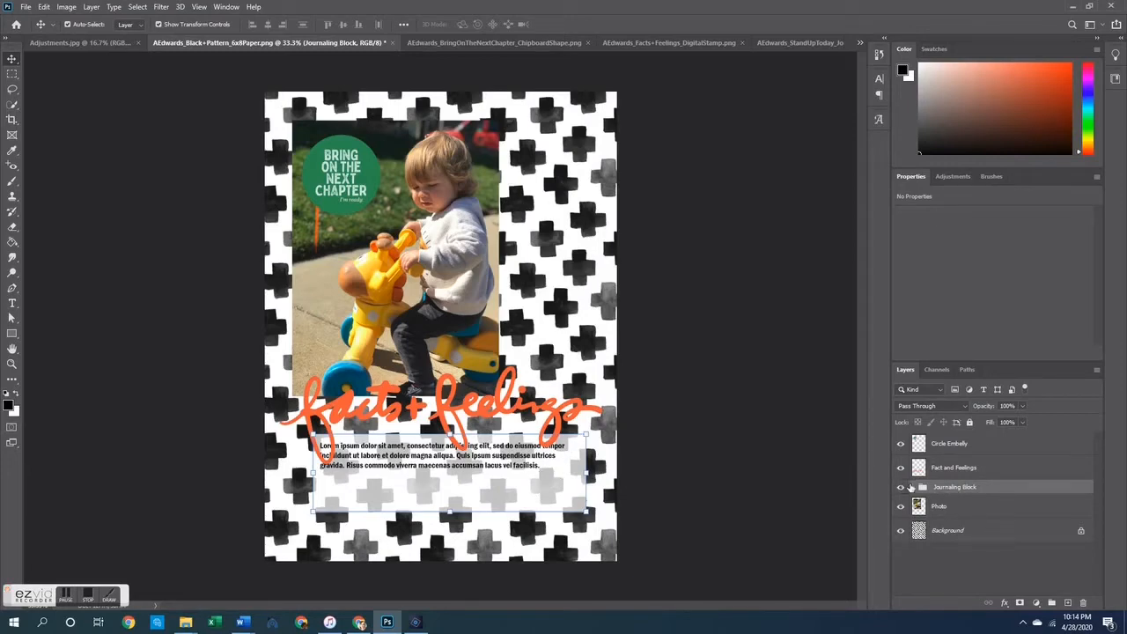
# Expand the Journaling Block group and move the Fact and Feelings layer into it, between Journaling and White Rectangle
pyautogui.click(914, 489)
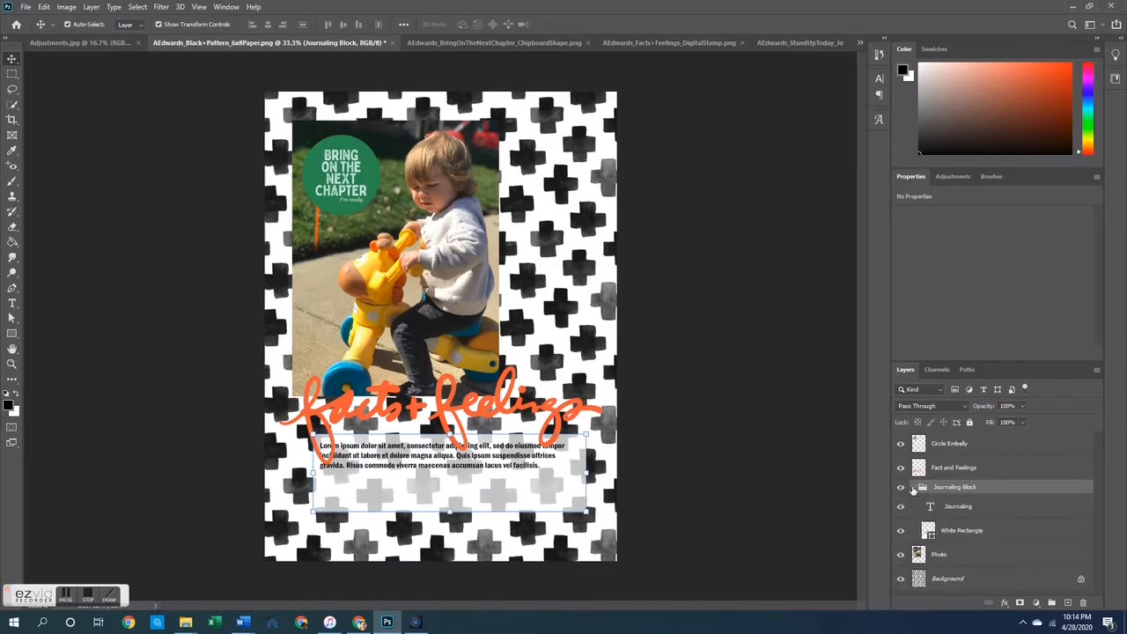
pyautogui.moveTo(946, 468); pyautogui.dragTo(950, 516)
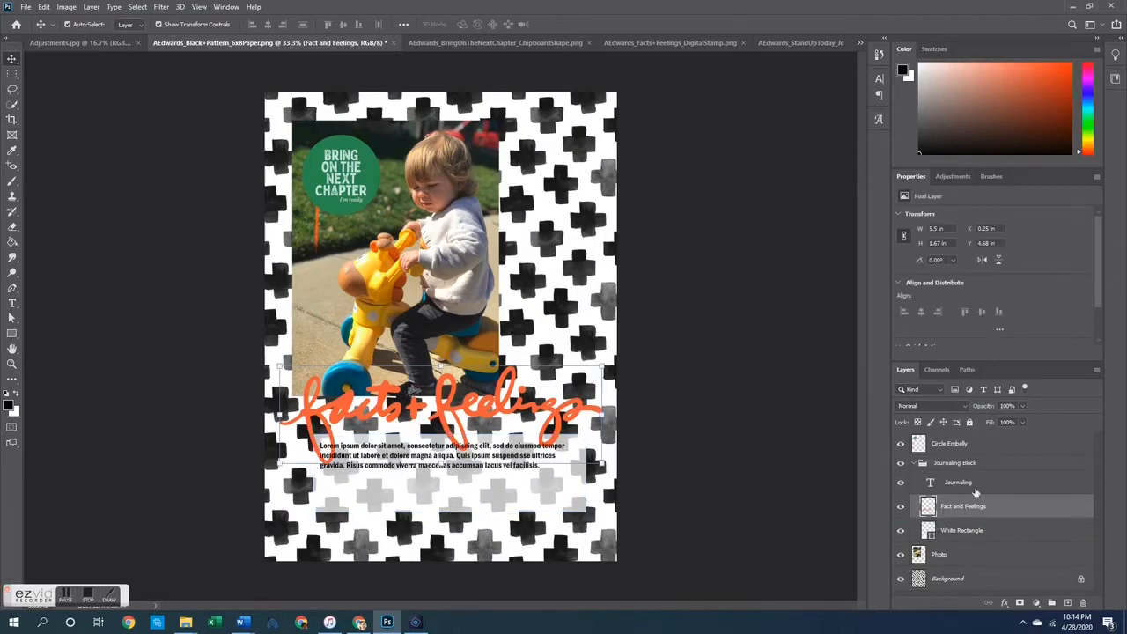
# Collapse the Journaling Block group and move it below the Photo layer
pyautogui.click(915, 467)
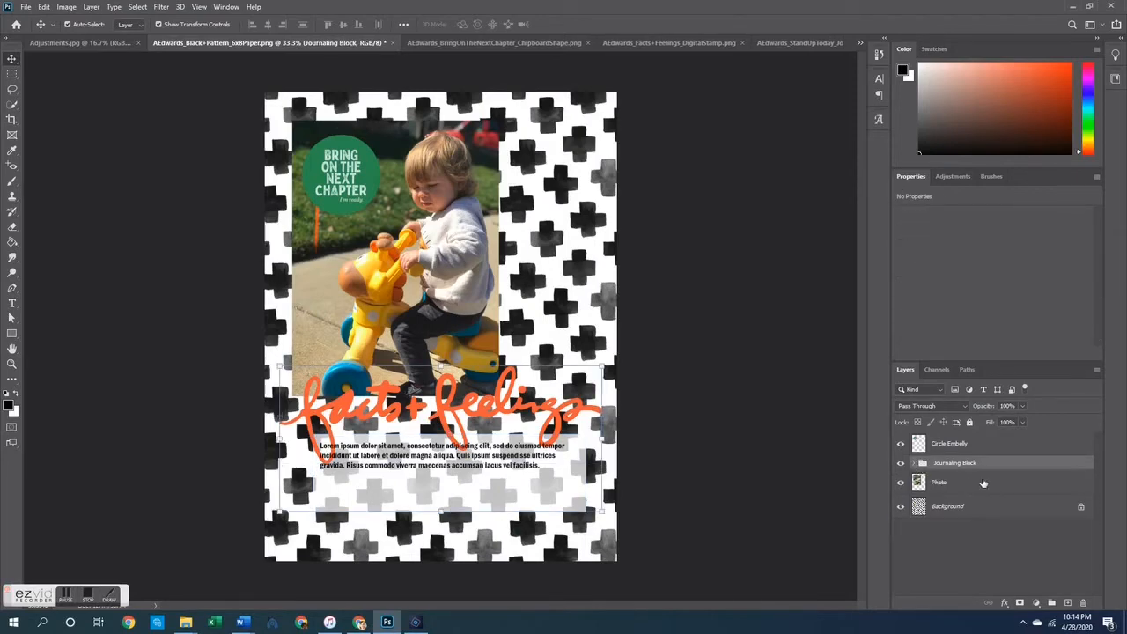
pyautogui.moveTo(947, 467); pyautogui.dragTo(961, 431)
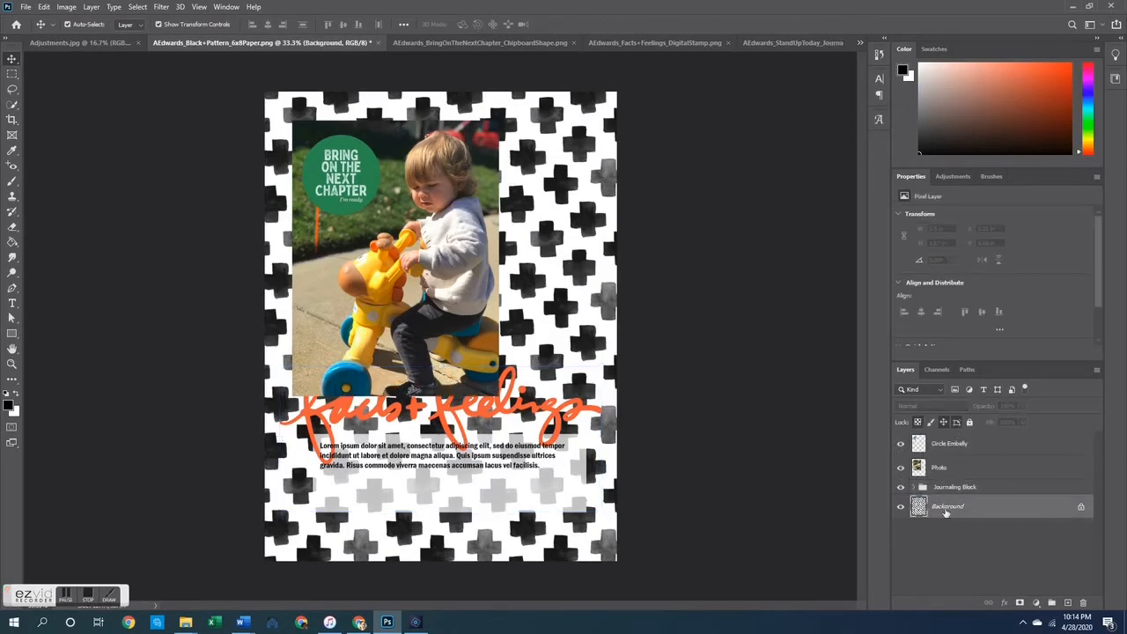
# Undo the recent layer moves until Fact and Feelings is back outside the Journaling Block group, directly below it
pyautogui.hotkey('ctrl', 'z')
pyautogui.hotkey('ctrl', 'z')
pyautogui.hotkey('ctrl', 'z')
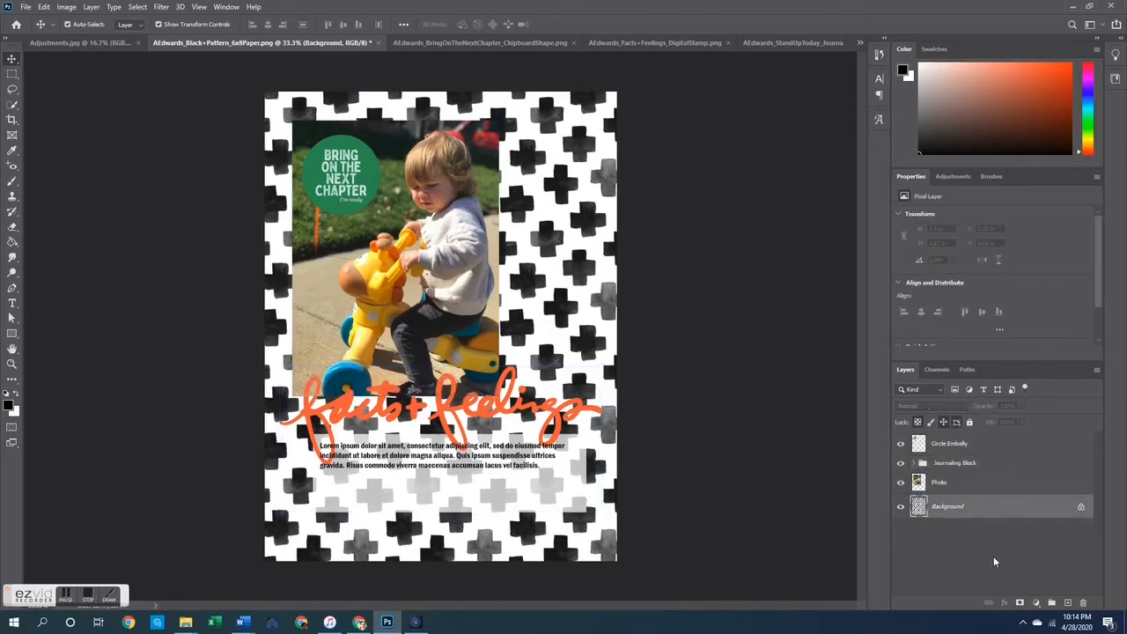
pyautogui.hotkey('ctrl', 'z')
pyautogui.hotkey('ctrl', 'shift', 'z')
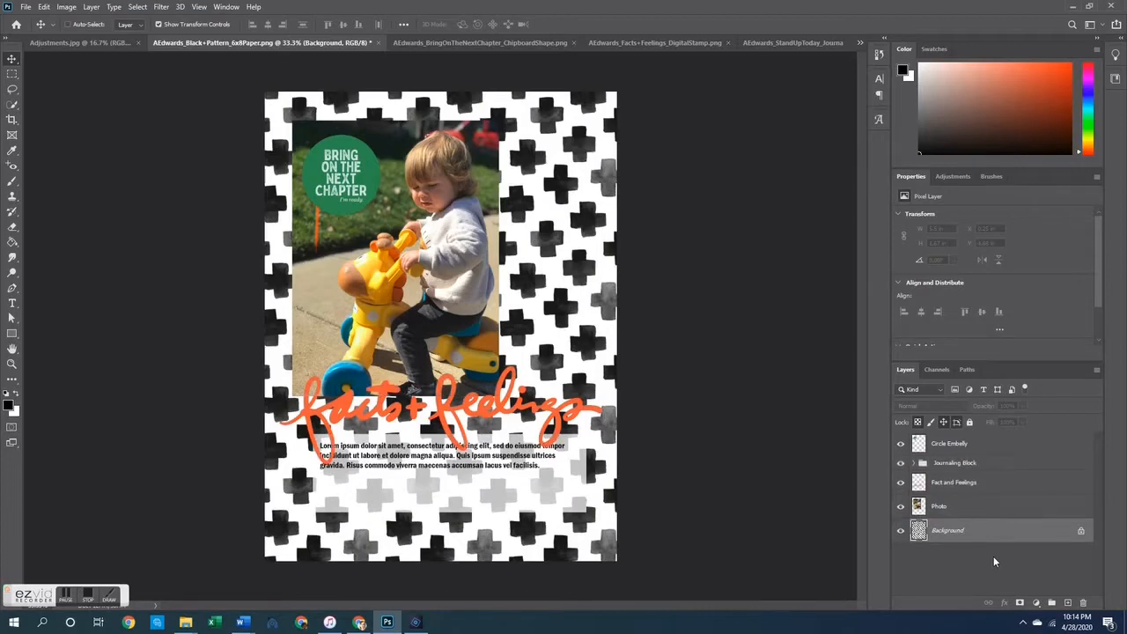
# Ungroup the Journaling Block group and move the Fact and Feelings layer between Journaling and White Rectangle
pyautogui.click(936, 467)
pyautogui.click(914, 465)
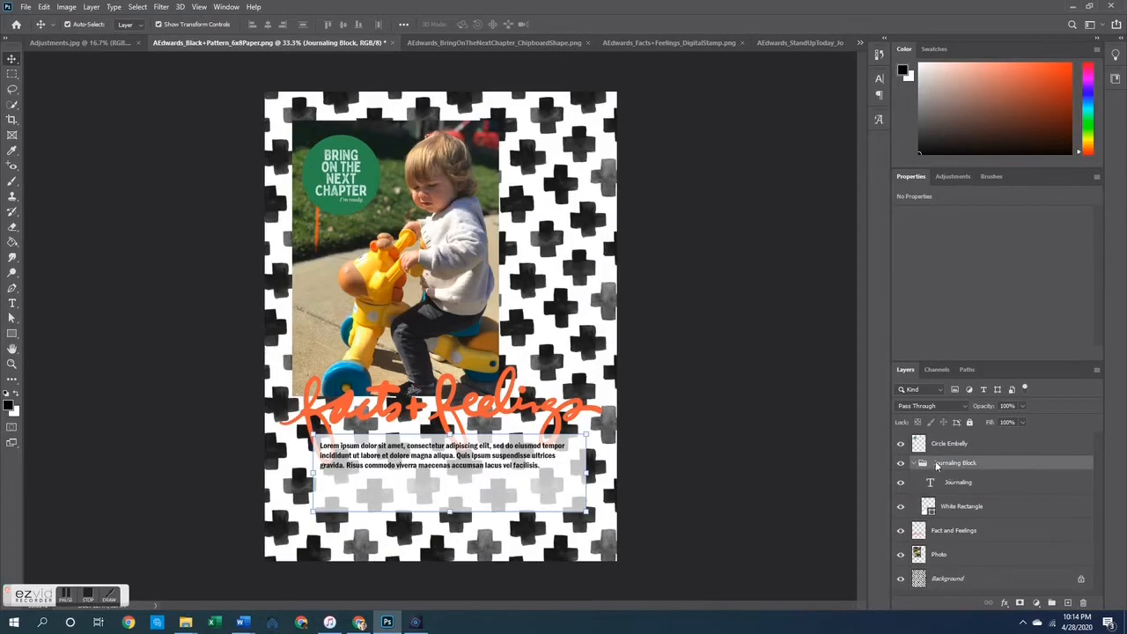
pyautogui.rightClick(931, 466)
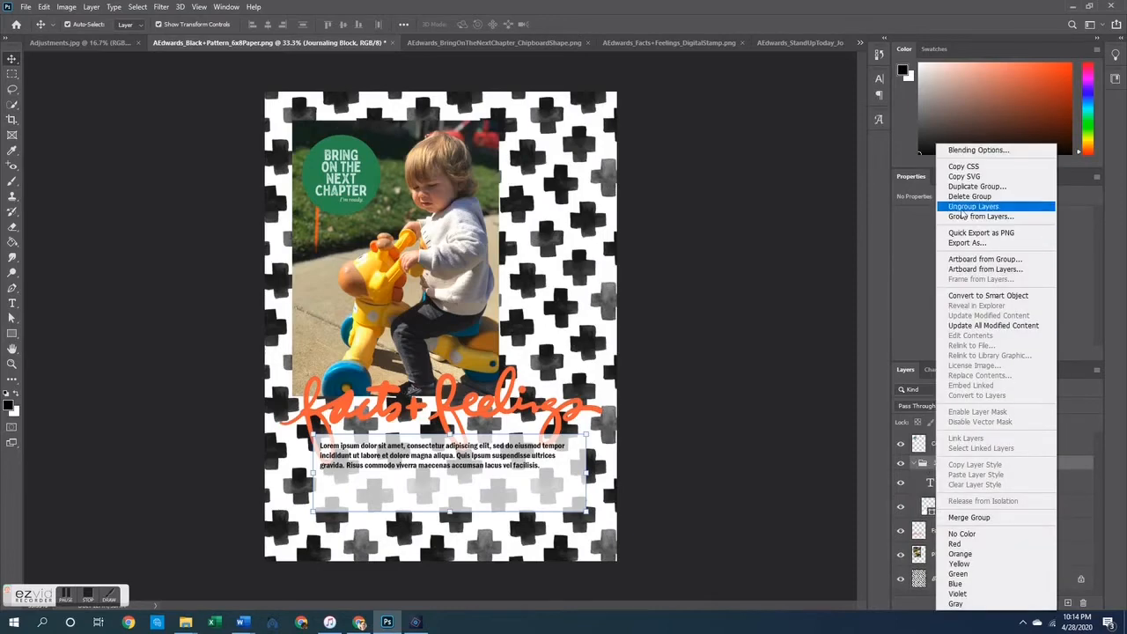
pyautogui.click(967, 208)
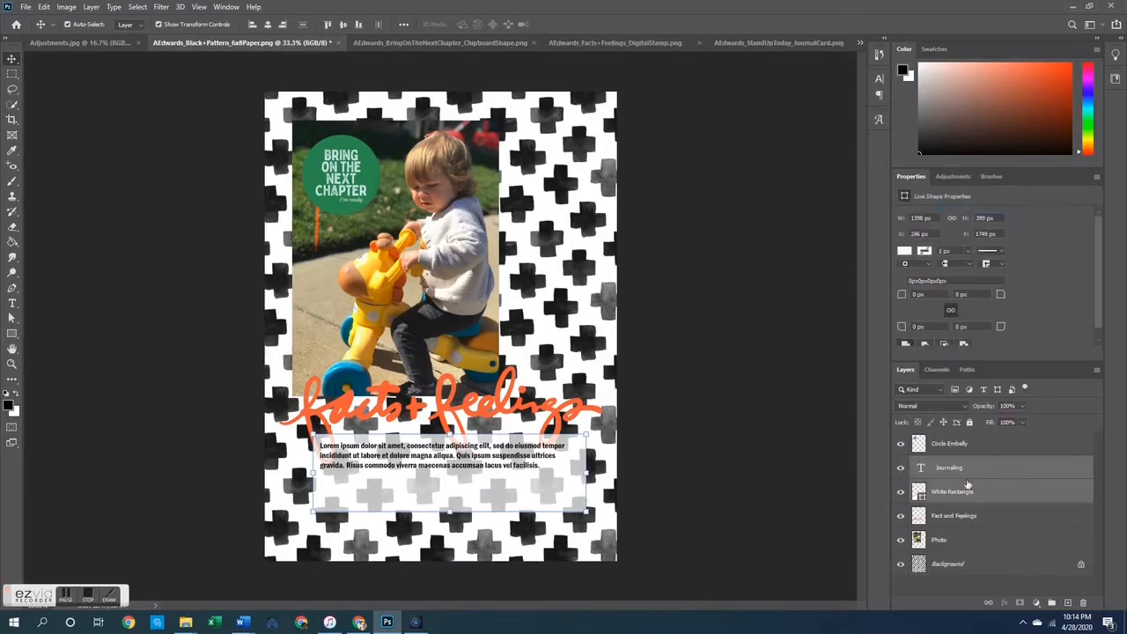
pyautogui.click(949, 591)
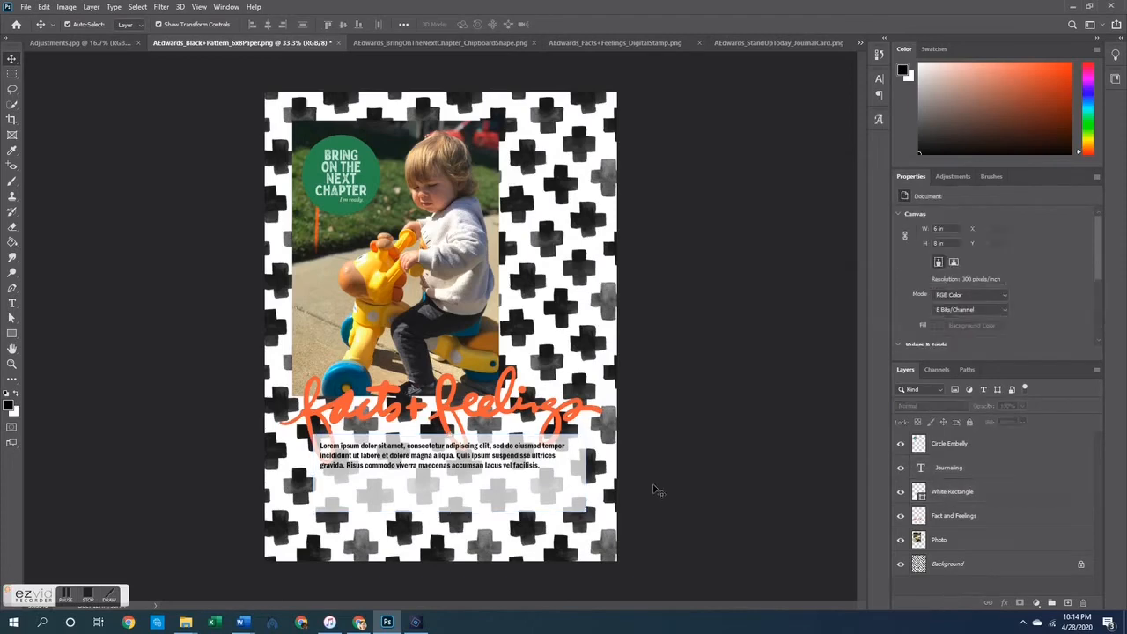
pyautogui.moveTo(953, 514); pyautogui.dragTo(957, 490)
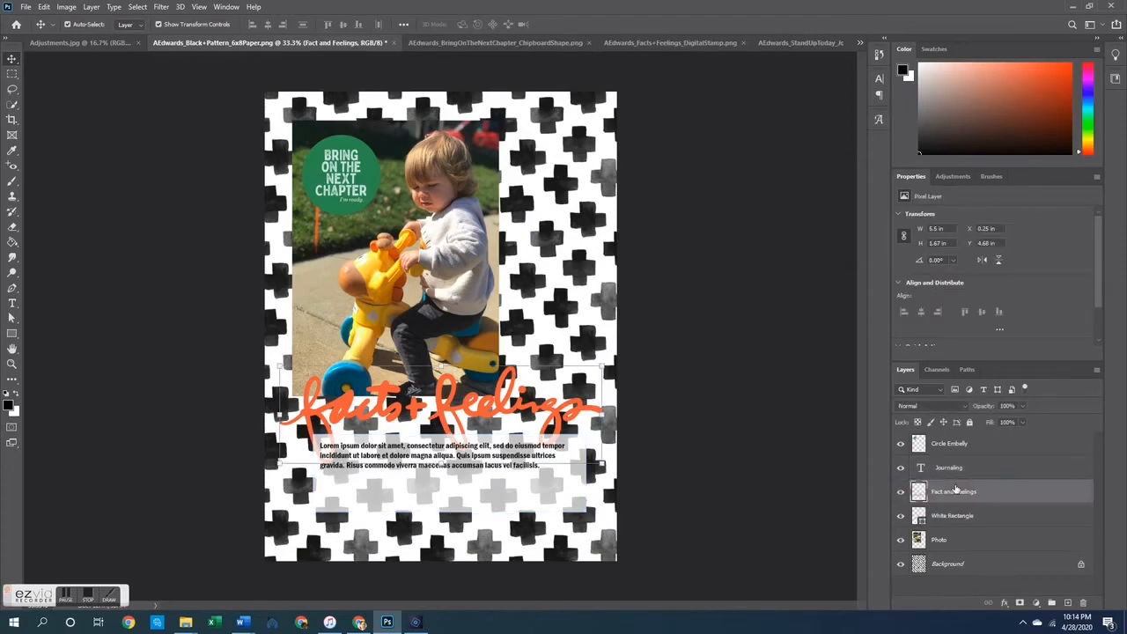
pyautogui.click(714, 526)
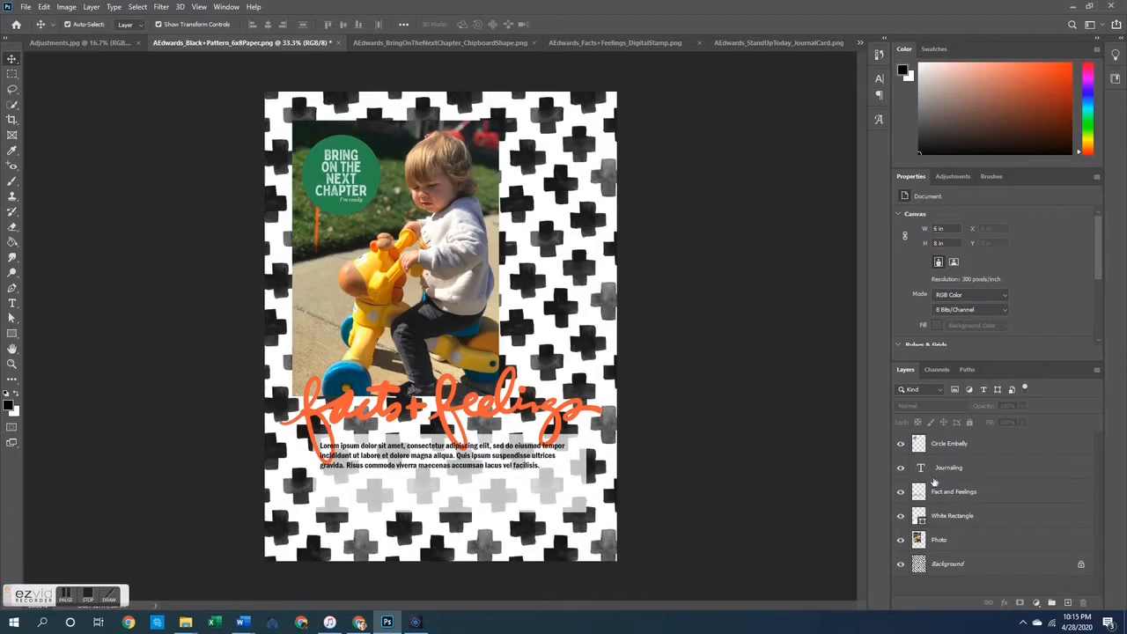
# Merge the Journaling and White Rectangle layers into a single layer
pyautogui.click(960, 471)
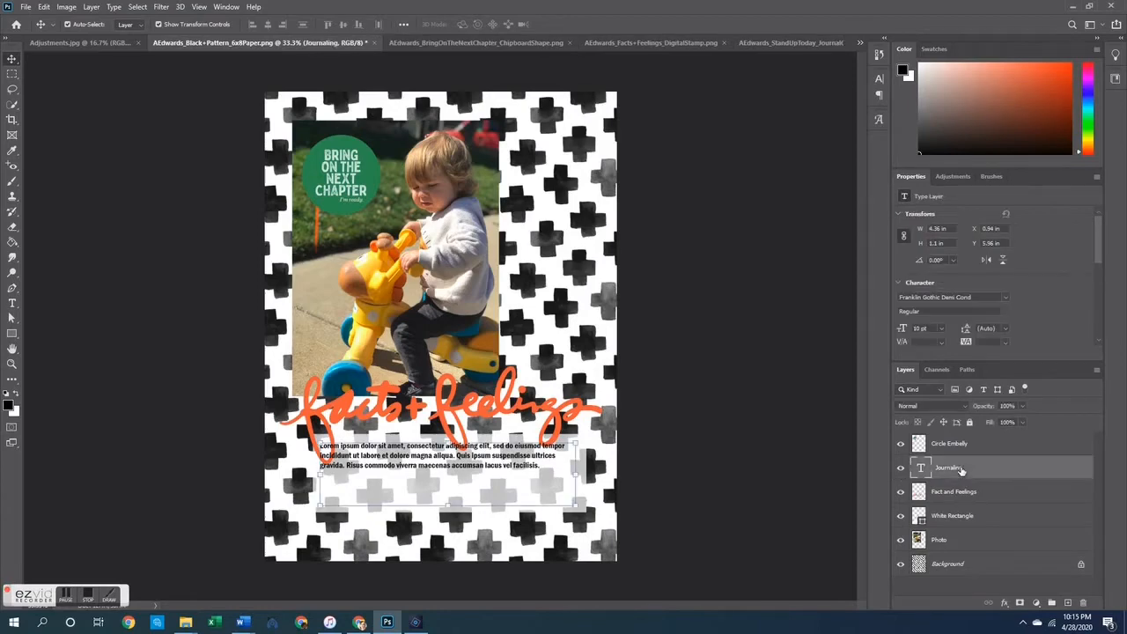
pyautogui.keyDown('ctrl'); pyautogui.click(962, 517); pyautogui.keyUp('ctrl')
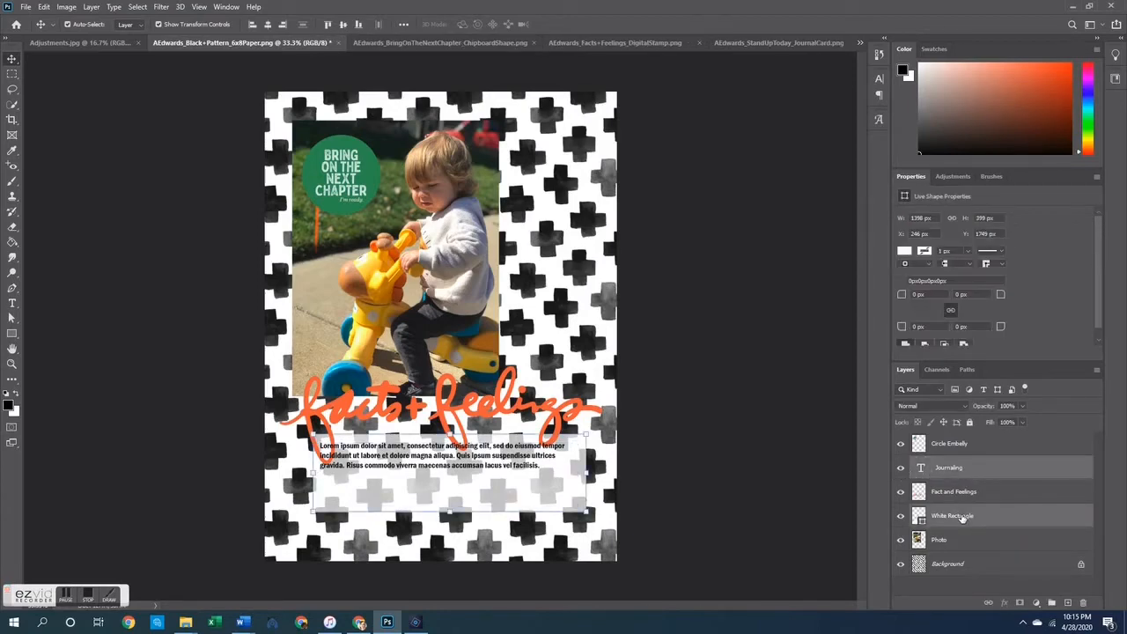
pyautogui.rightClick(963, 518)
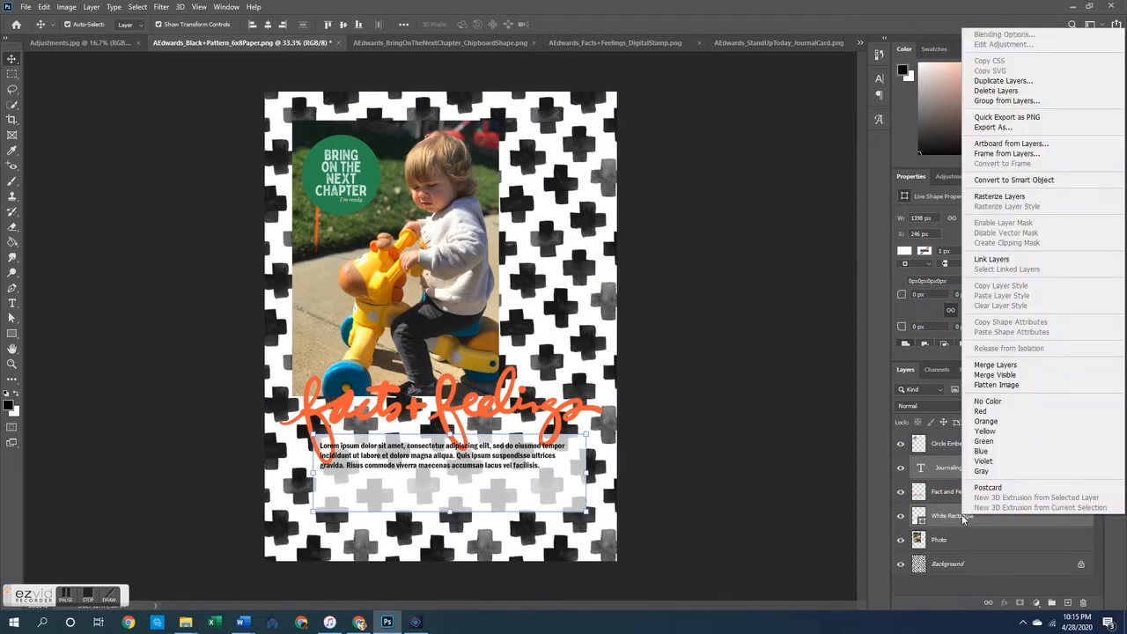
pyautogui.click(990, 366)
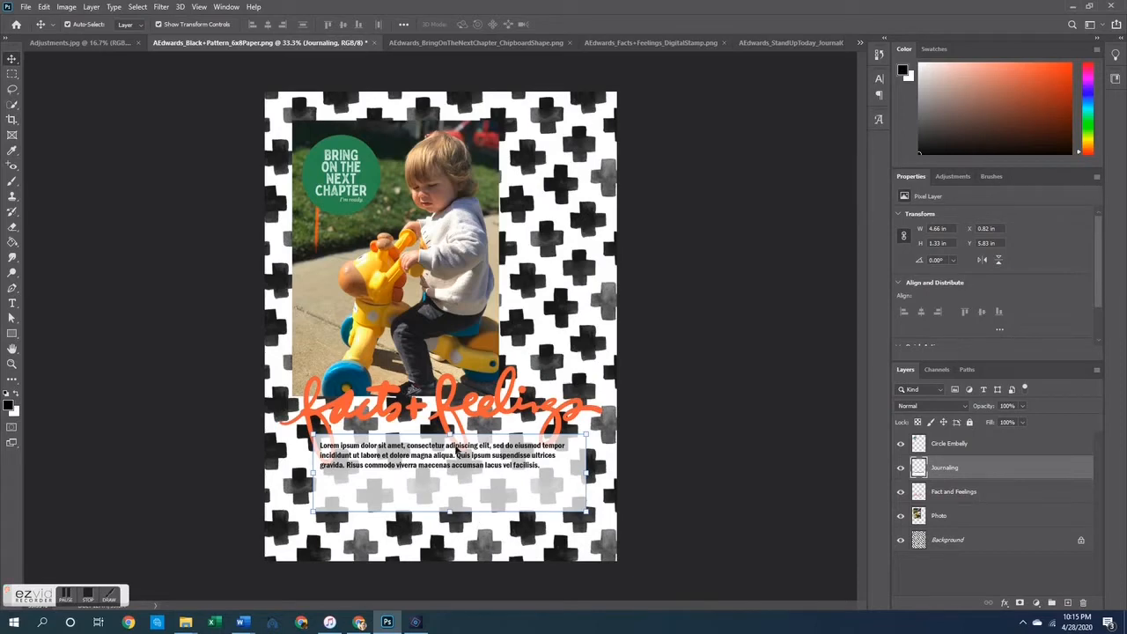
# Reposition the merged journaling text and rectangle as one piece below the facts + feelings stamp
pyautogui.moveTo(457, 450)
pyautogui.mouseDown()
pyautogui.moveTo(451, 472)
pyautogui.moveTo(449, 458)
pyautogui.moveTo(436, 470)
pyautogui.moveTo(446, 466)
pyautogui.mouseUp()
pyautogui.keyDown('ctrl'); pyautogui.click(948, 474); pyautogui.keyUp('ctrl')
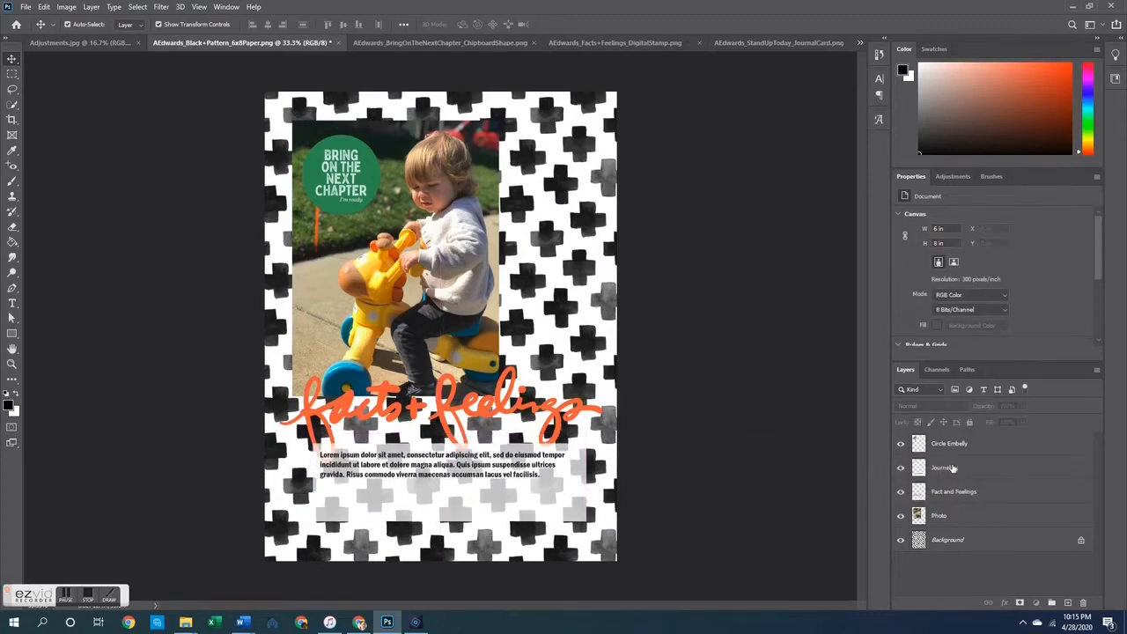
pyautogui.click(953, 468)
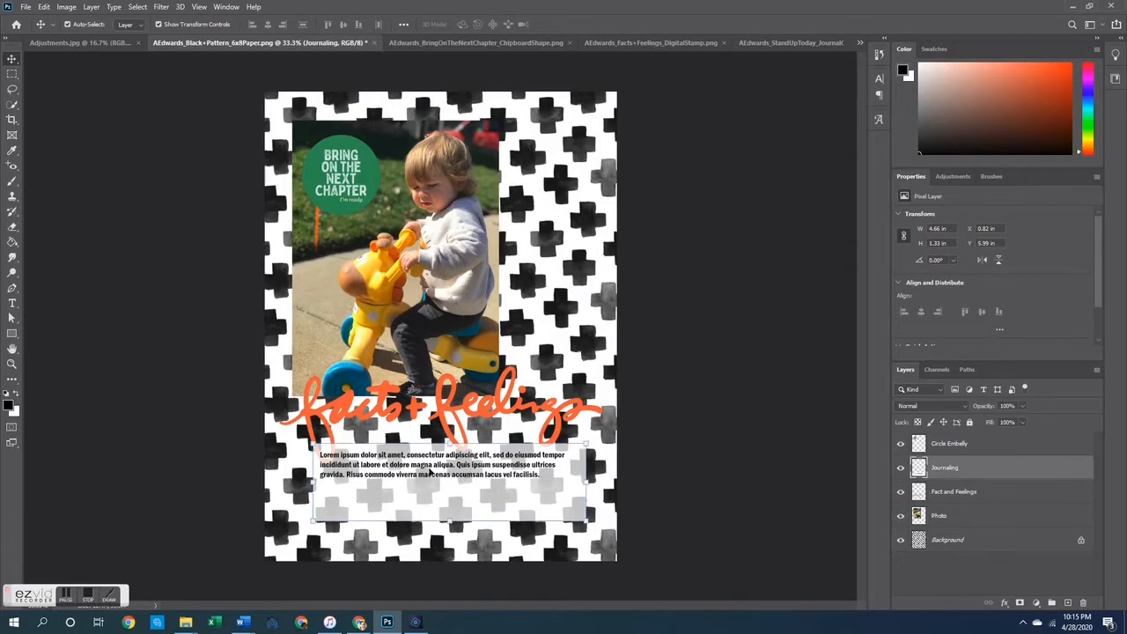
pyautogui.moveTo(387, 472); pyautogui.dragTo(403, 471)
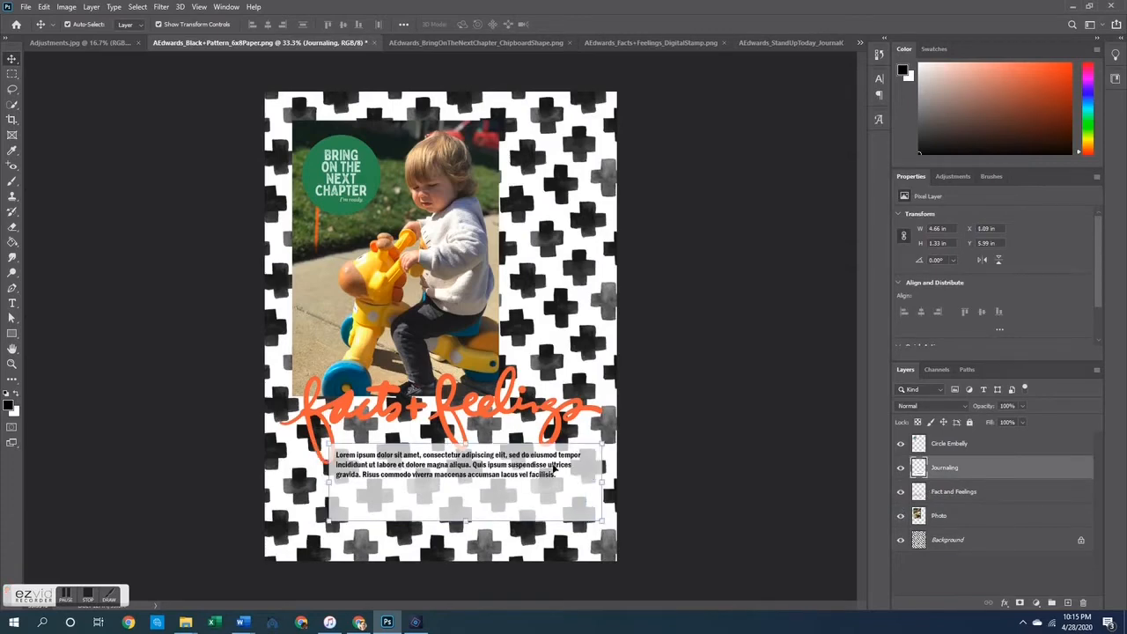
pyautogui.click(722, 461)
pyautogui.moveTo(523, 484)
pyautogui.mouseDown()
pyautogui.moveTo(453, 503)
pyautogui.moveTo(523, 484)
pyautogui.moveTo(508, 495)
pyautogui.mouseUp()
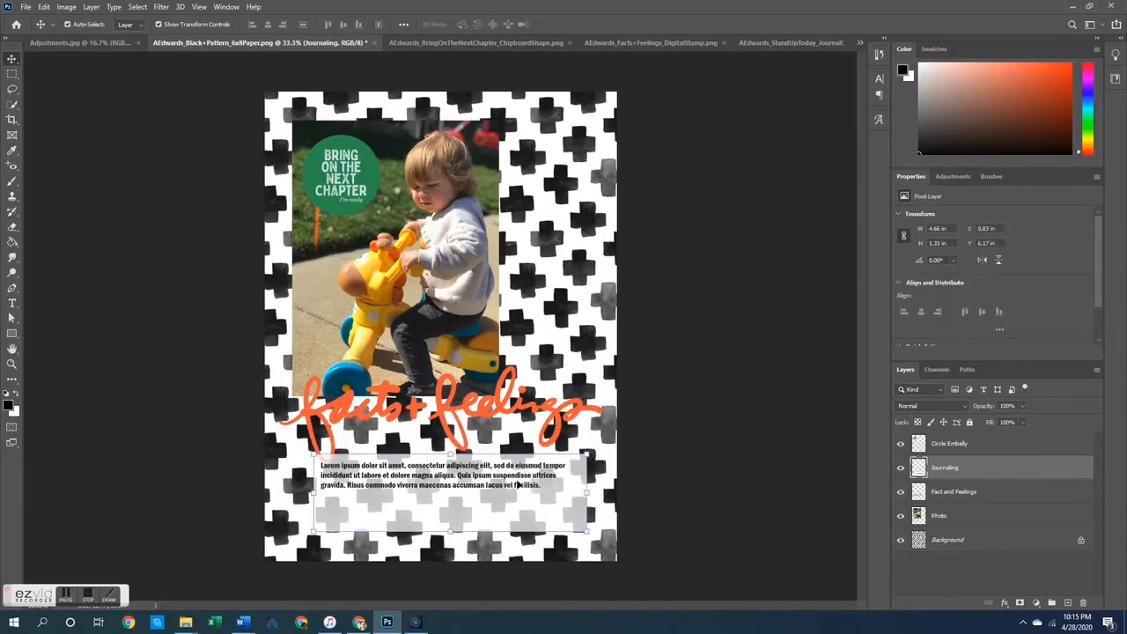
# Undo the moves of the merged journaling layer and the merge itself
pyautogui.hotkey('ctrl', 'z')
pyautogui.hotkey('ctrl', 'z')
pyautogui.hotkey('ctrl', 'z')
pyautogui.hotkey('ctrl', 'z')
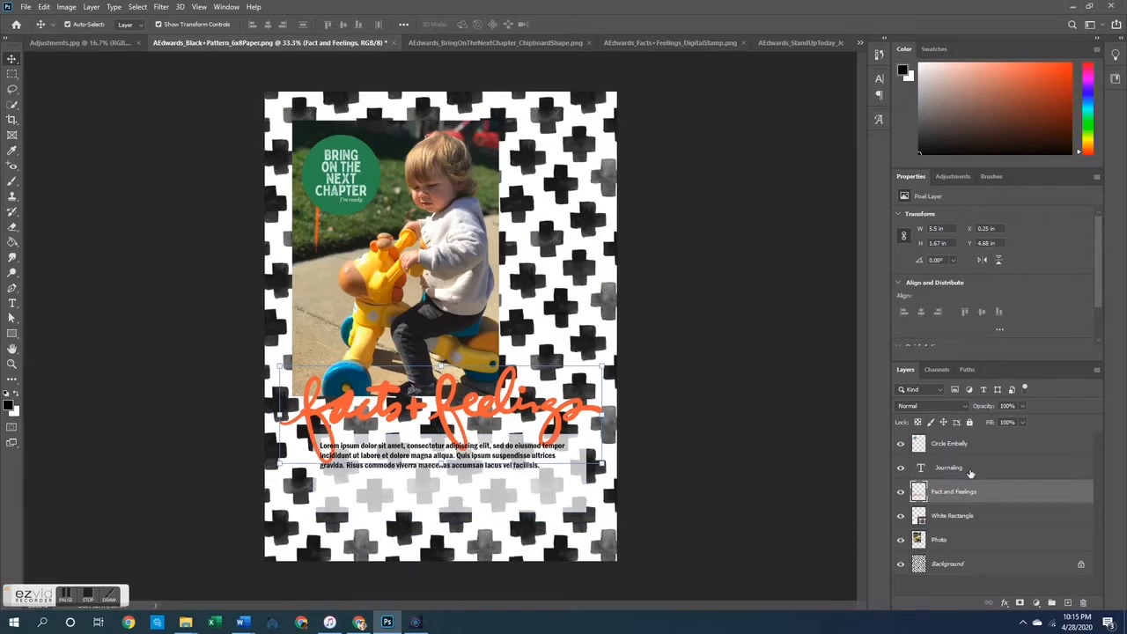
# Group the Journaling and White Rectangle layers, keeping the default name Group 1
pyautogui.click(945, 518)
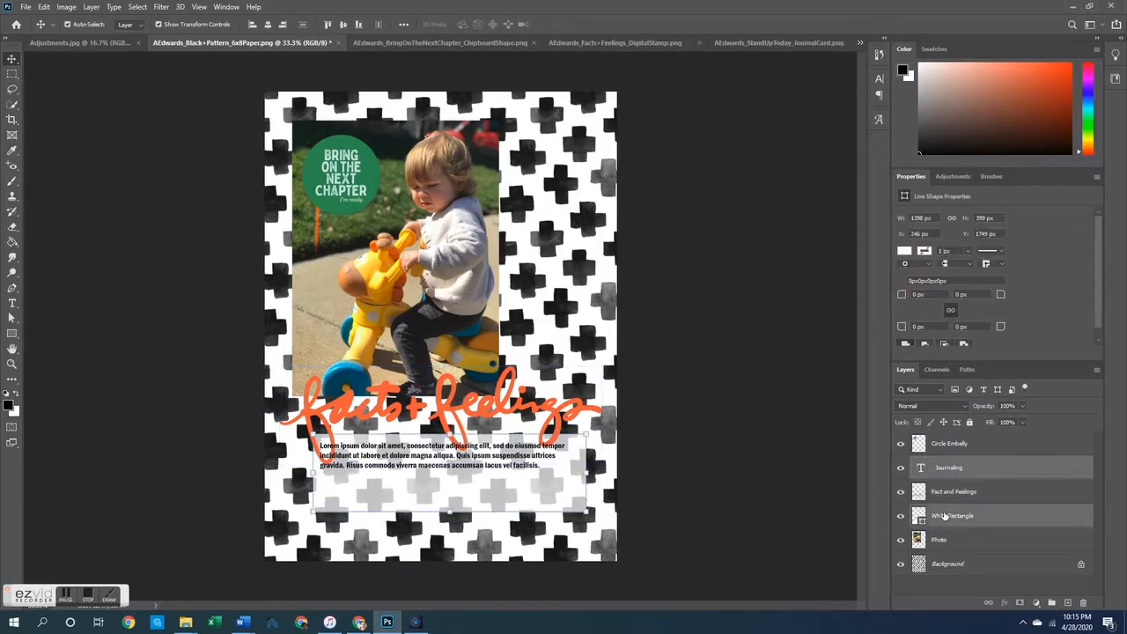
pyautogui.rightClick(946, 518)
pyautogui.click(988, 98)
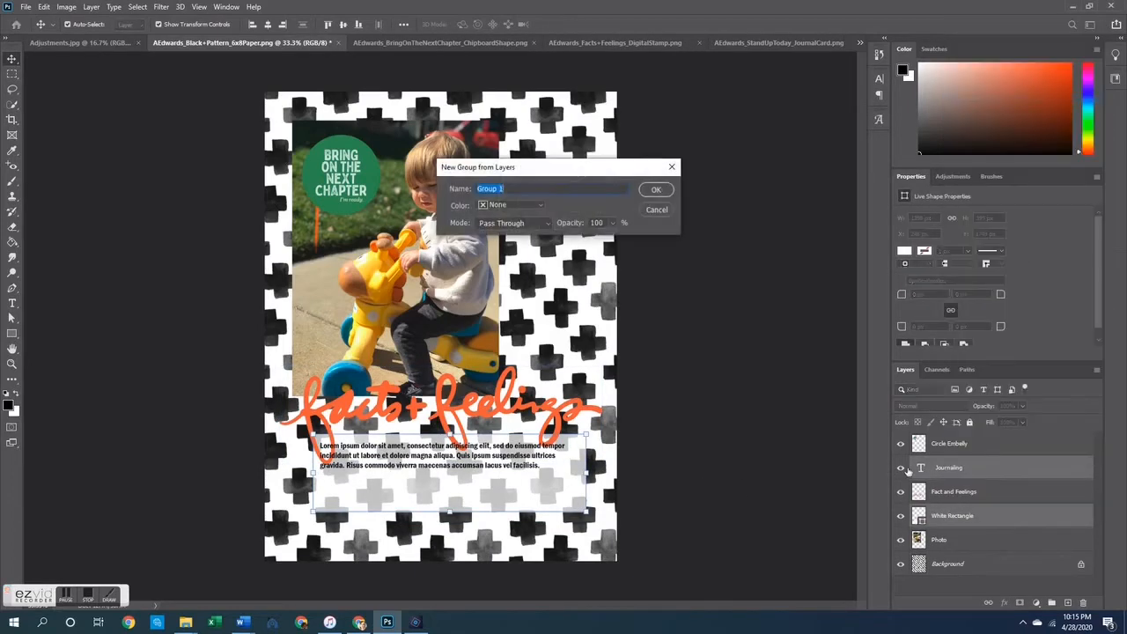
pyautogui.click(656, 189)
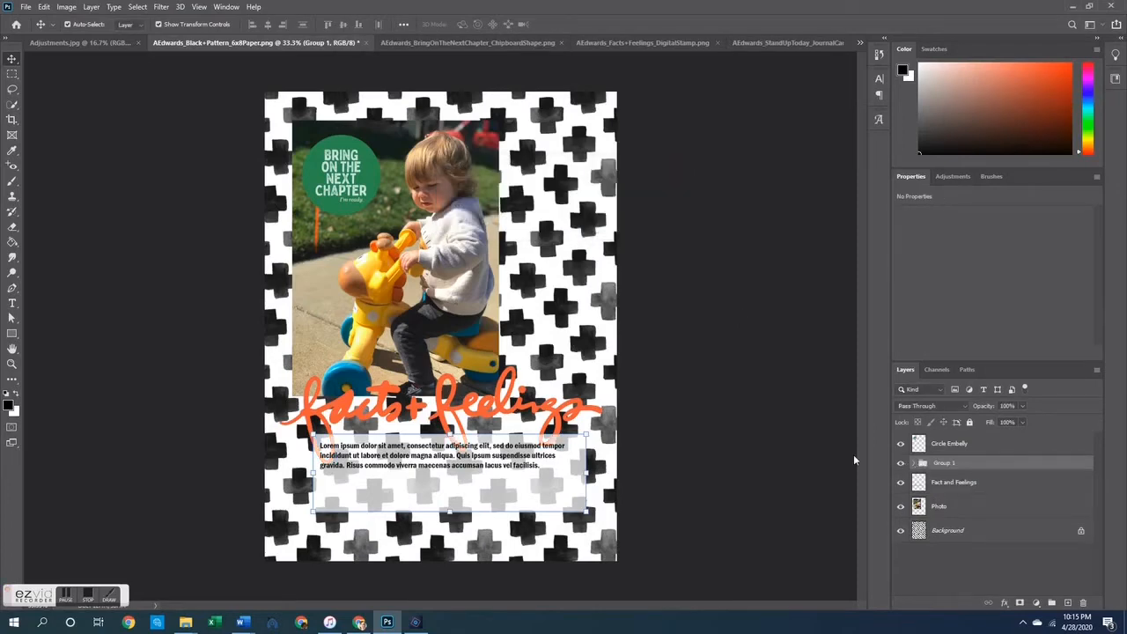
# Move the Journaling text and the White Rectangle separately within Group 1, and try rotating the text
pyautogui.moveTo(466, 468); pyautogui.dragTo(458, 492)
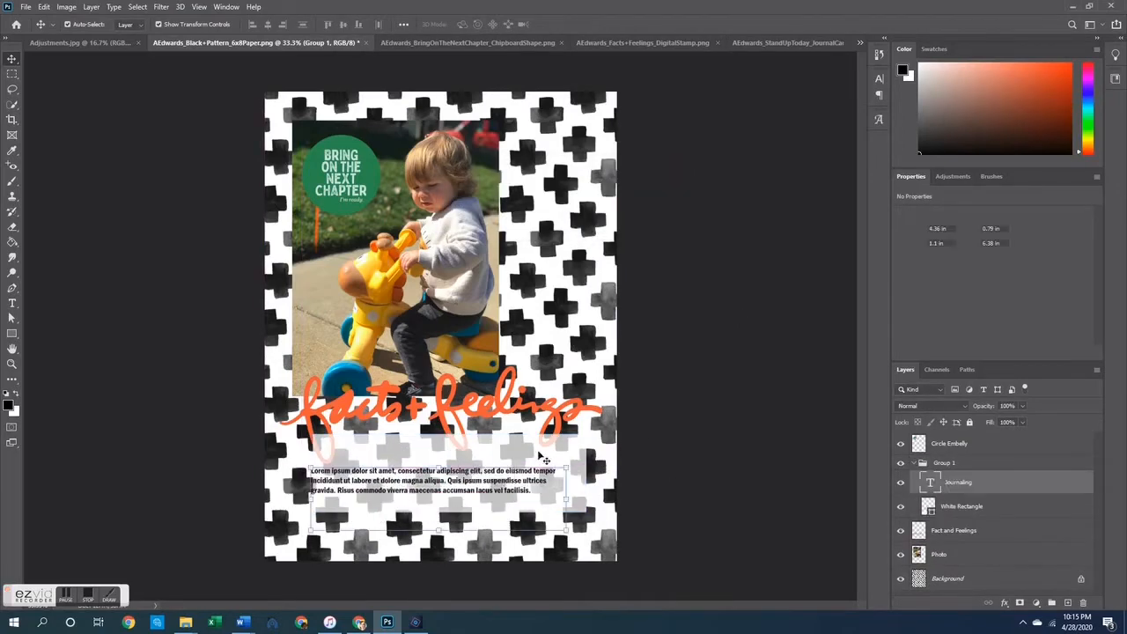
pyautogui.moveTo(541, 453)
pyautogui.mouseDown()
pyautogui.moveTo(562, 459)
pyautogui.moveTo(548, 463)
pyautogui.mouseUp()
pyautogui.moveTo(478, 470)
pyautogui.mouseDown()
pyautogui.moveTo(518, 455)
pyautogui.moveTo(503, 469)
pyautogui.moveTo(483, 466)
pyautogui.mouseUp()
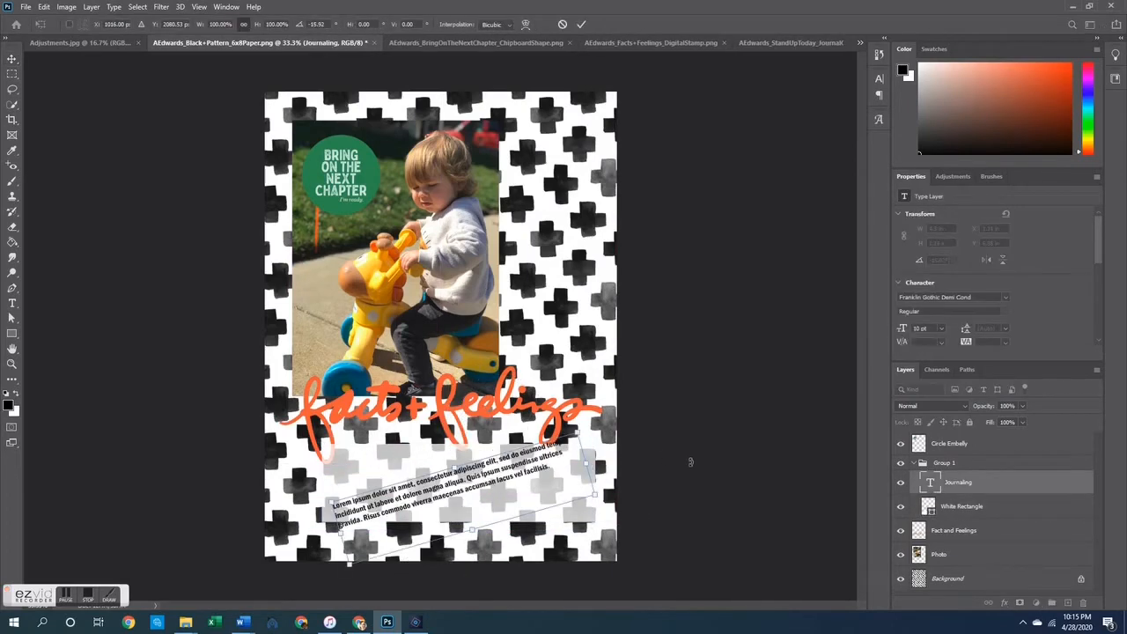
pyautogui.hotkey('ctrl', 'z')
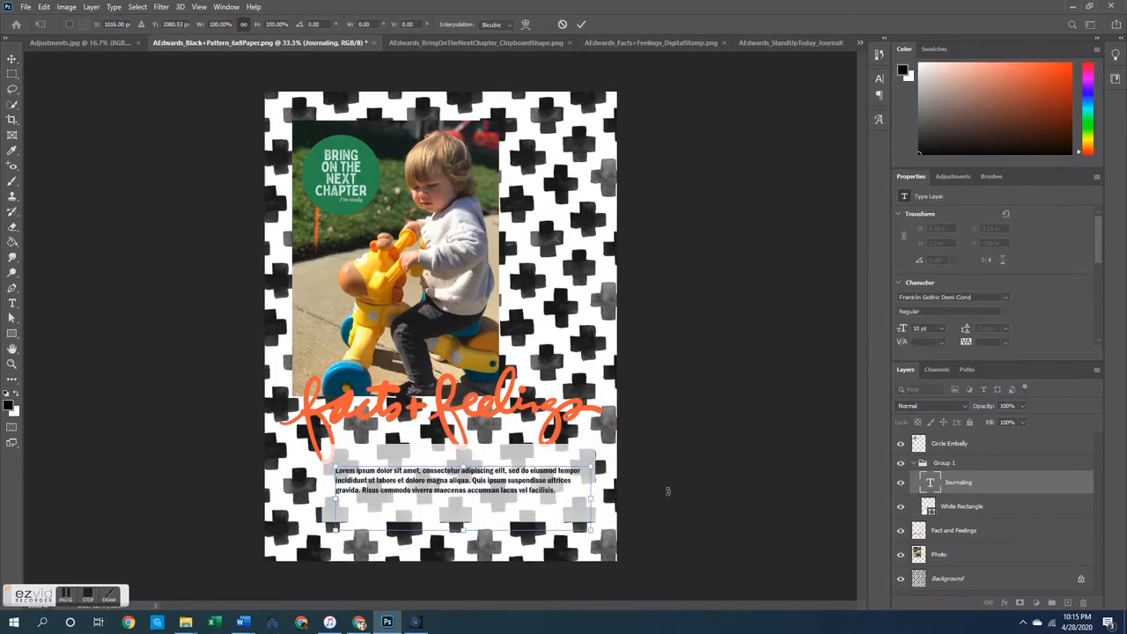
pyautogui.moveTo(667, 492); pyautogui.dragTo(746, 446)
pyautogui.press('Return')
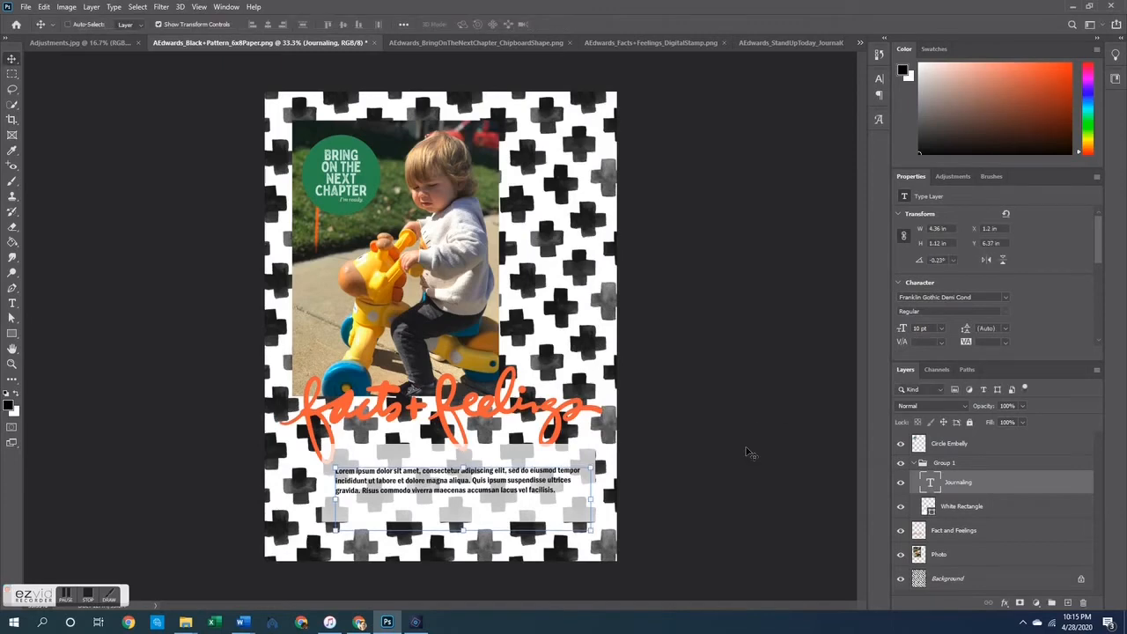
# Undo the text and rectangle changes and the grouping of the Journaling and White Rectangle layers
pyautogui.hotkey('ctrl', 'z')
pyautogui.hotkey('ctrl', 'z')
pyautogui.hotkey('ctrl', 'z')
pyautogui.hotkey('ctrl', 'z')
pyautogui.hotkey('ctrl', 'z')
pyautogui.hotkey('ctrl', 'z')
pyautogui.hotkey('ctrl', 'z')
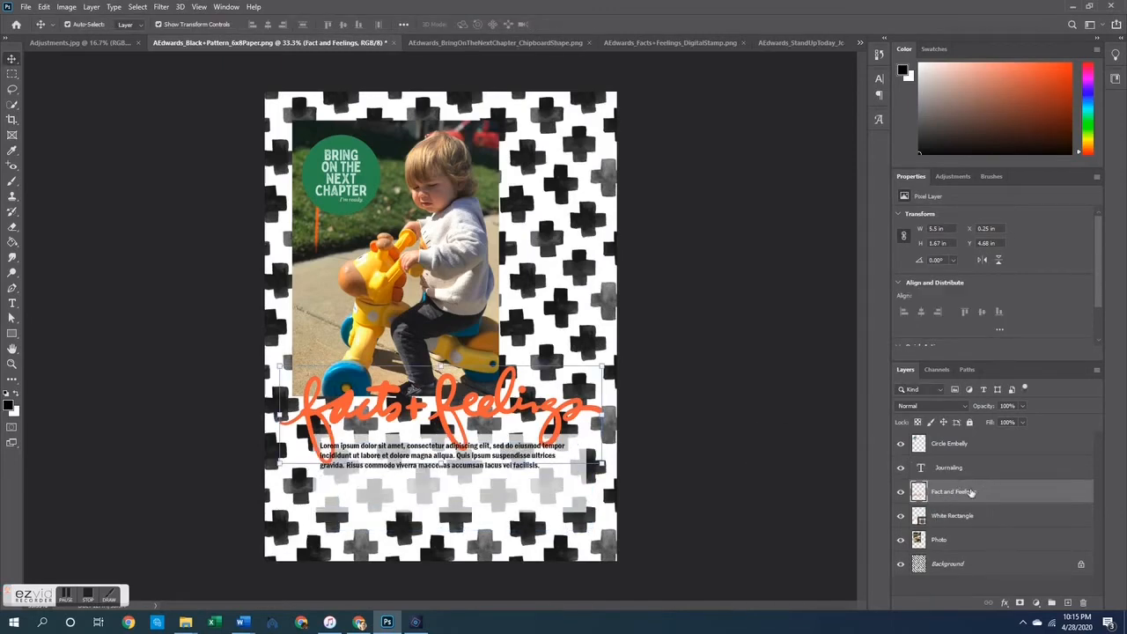
pyautogui.click(950, 518)
pyautogui.keyDown('ctrl'); pyautogui.click(939, 476); pyautogui.keyUp('ctrl')
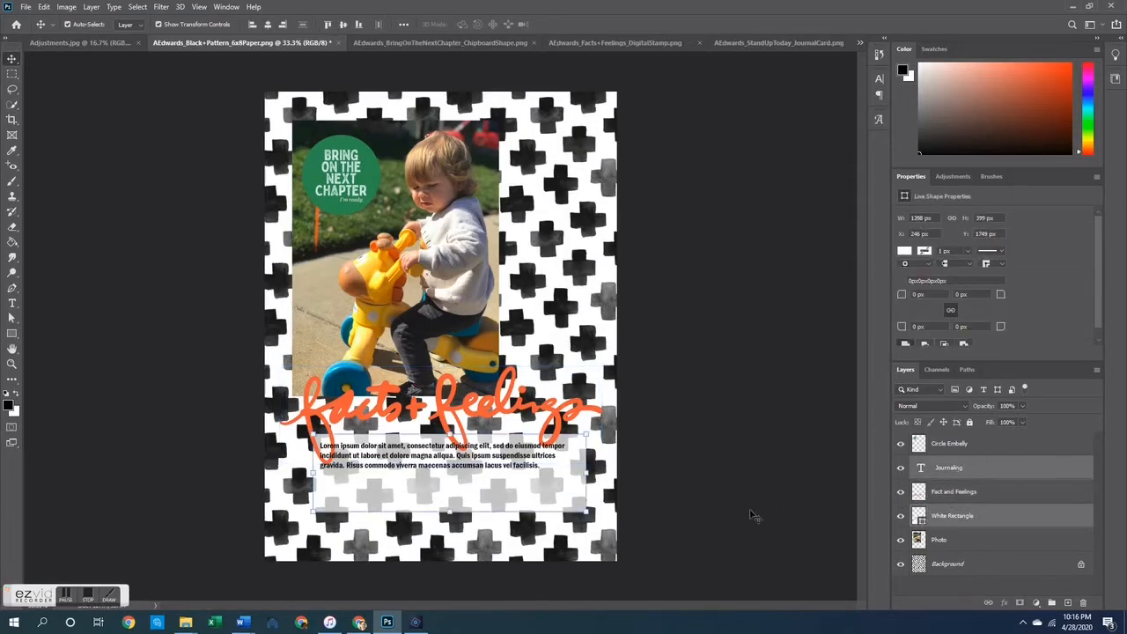
pyautogui.click(772, 489)
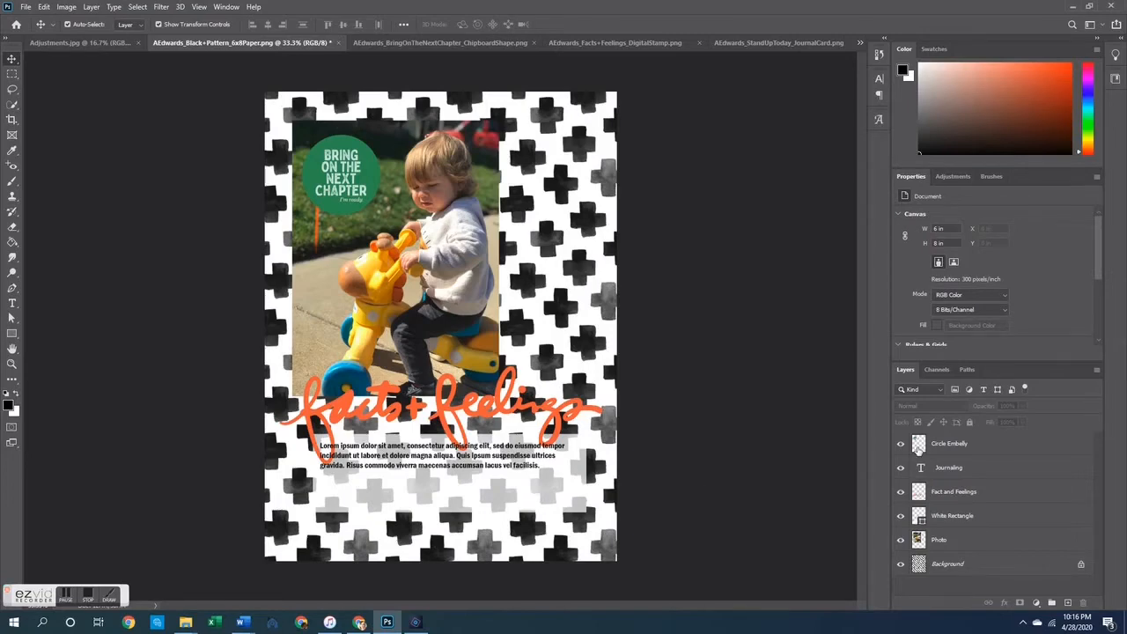
# Duplicate the Fact and Feelings layer as "Fact and Feelings copy" in the same document
pyautogui.click(956, 493)
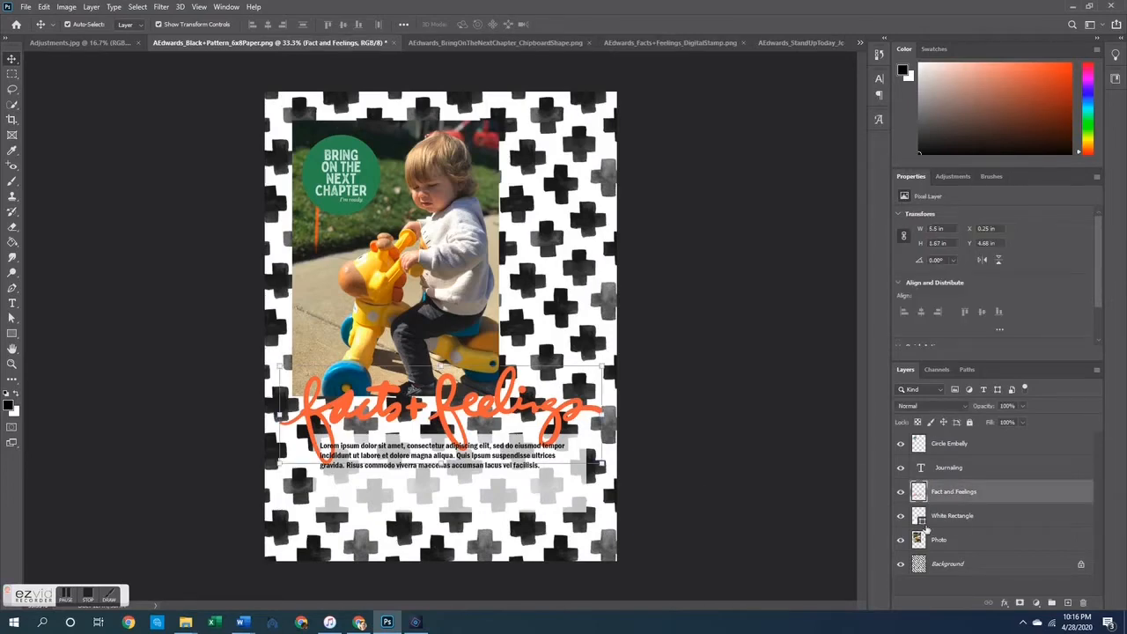
pyautogui.rightClick(957, 493)
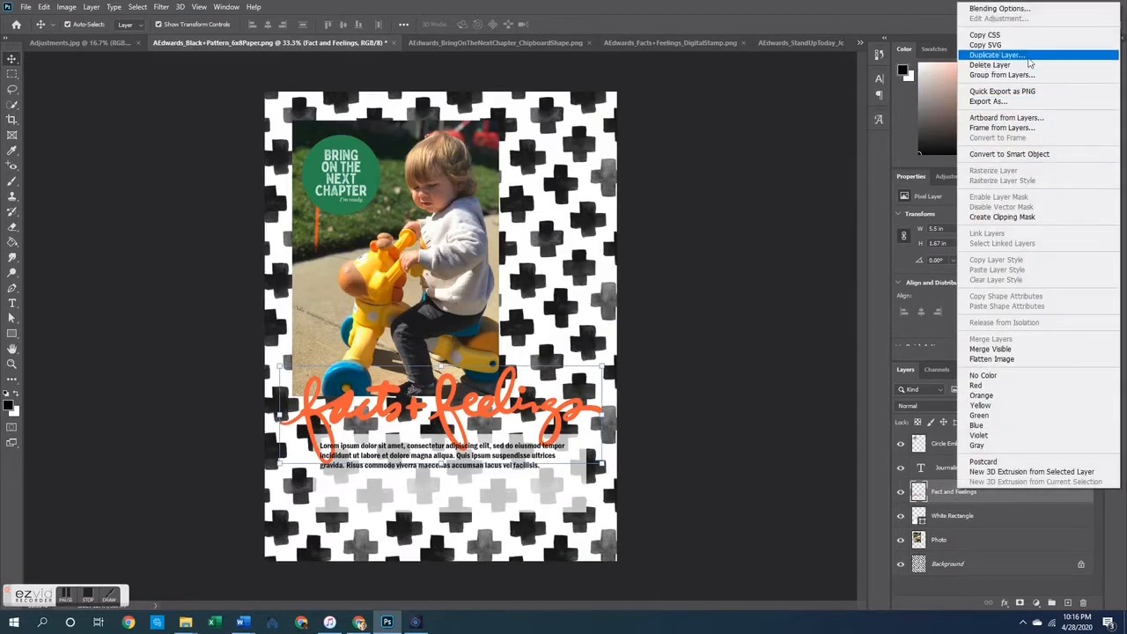
pyautogui.click(980, 59)
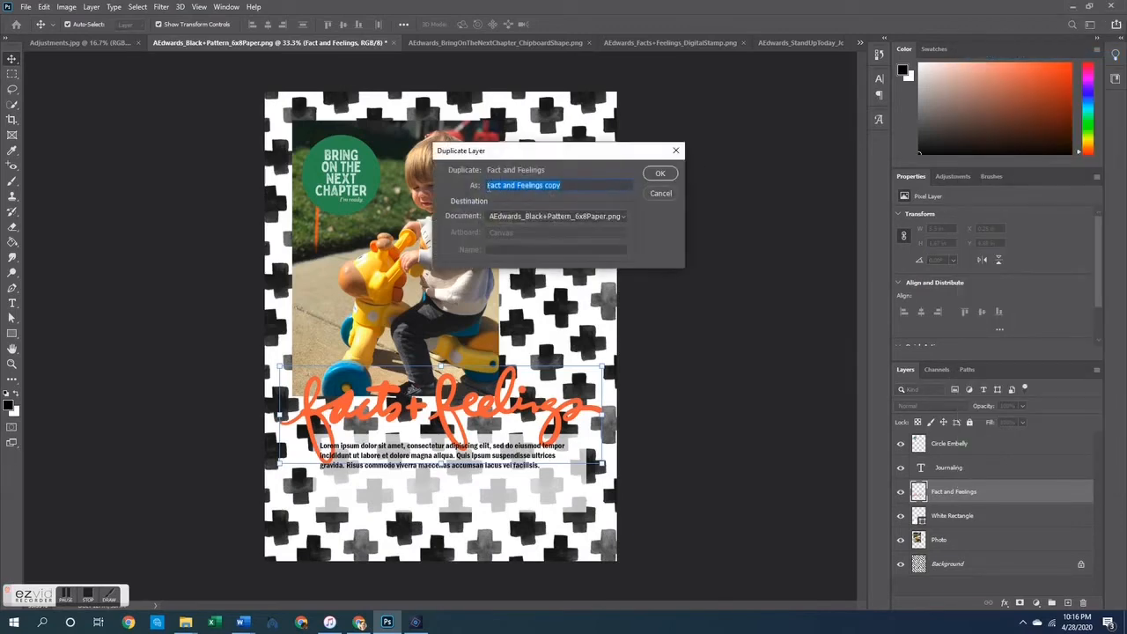
pyautogui.click(565, 186)
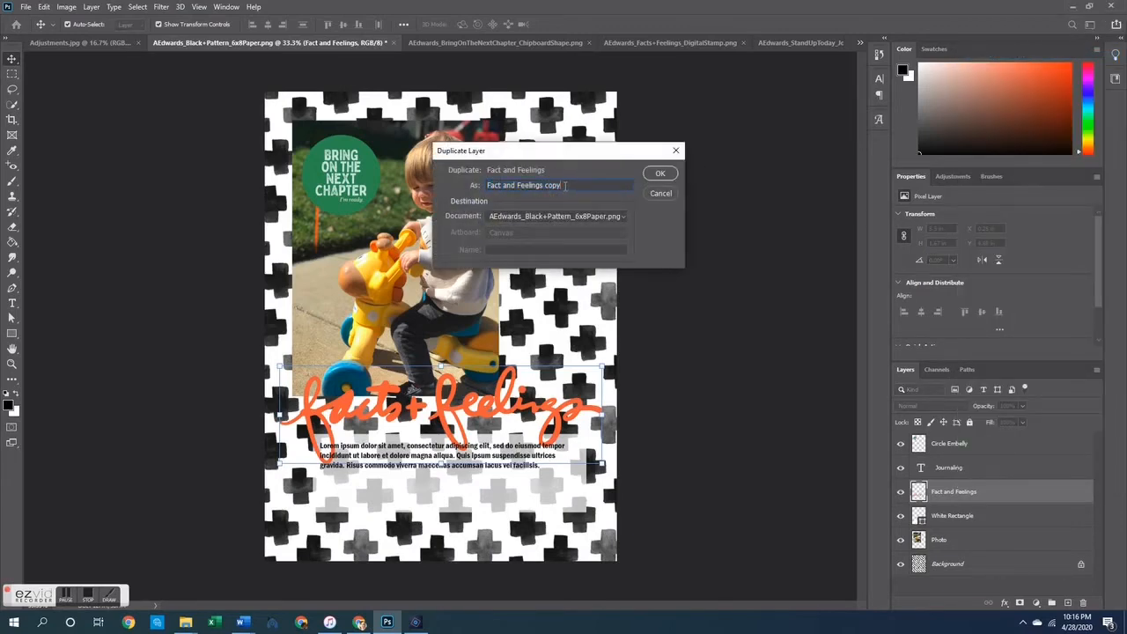
pyautogui.click(661, 174)
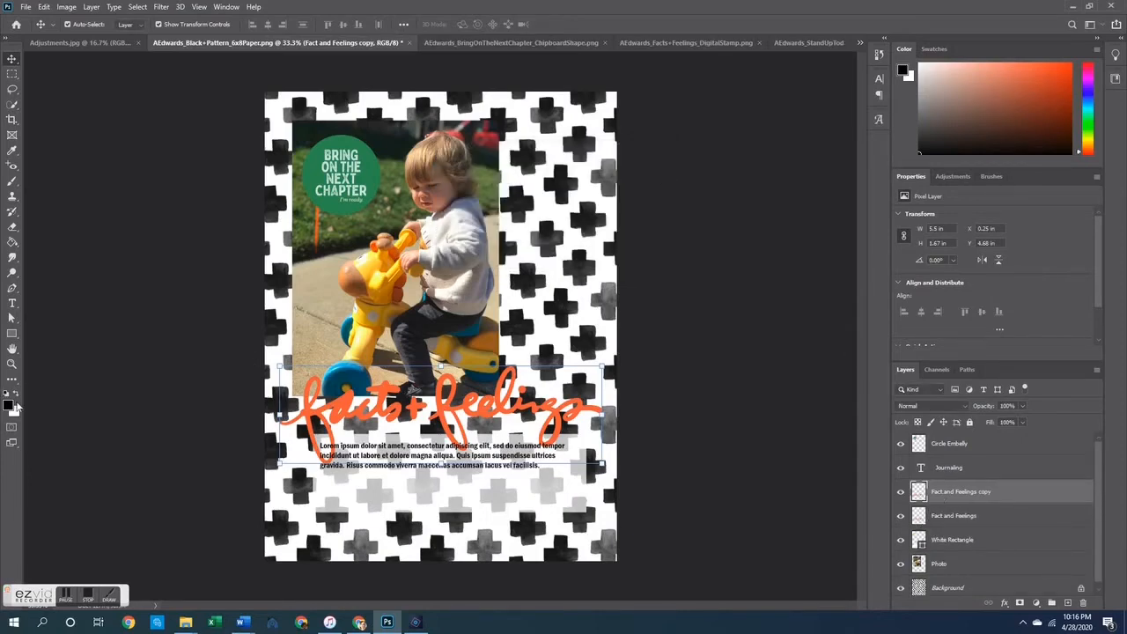
# Fill the lettering of the Fact and Feelings copy layer with black using the Paint Bucket
pyautogui.click(13, 241)
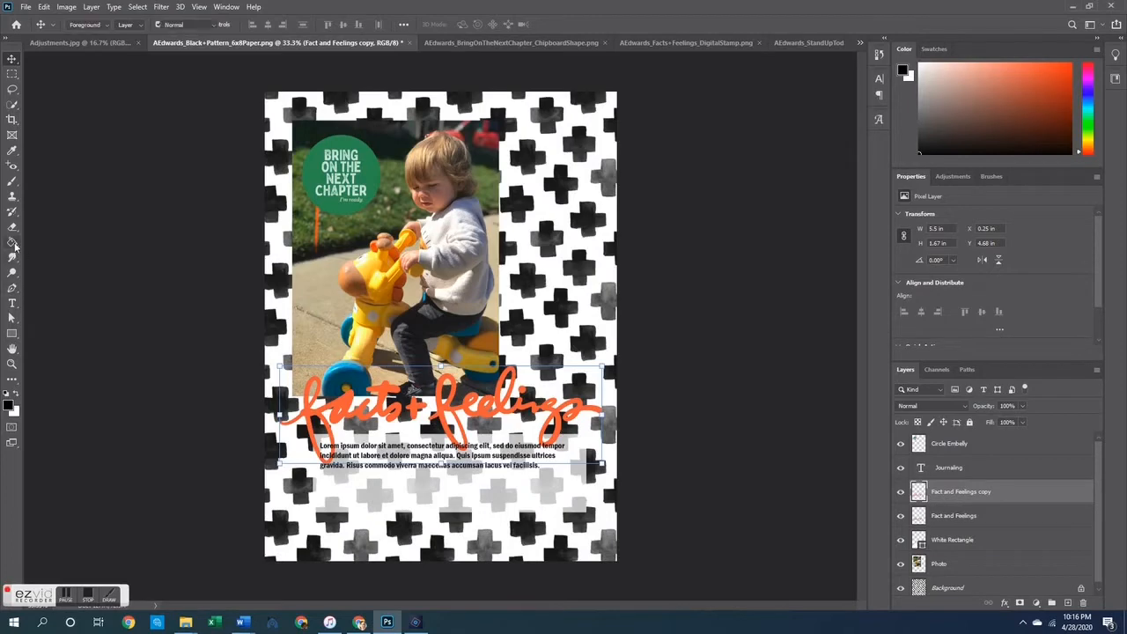
pyautogui.click(352, 412)
pyautogui.click(417, 411)
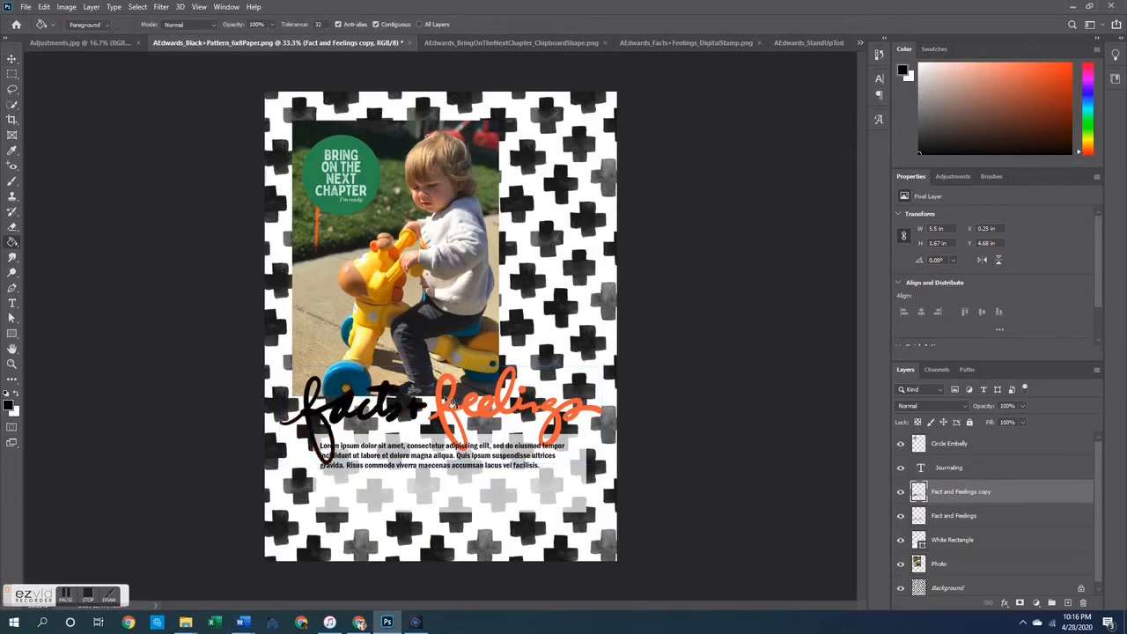
pyautogui.click(453, 401)
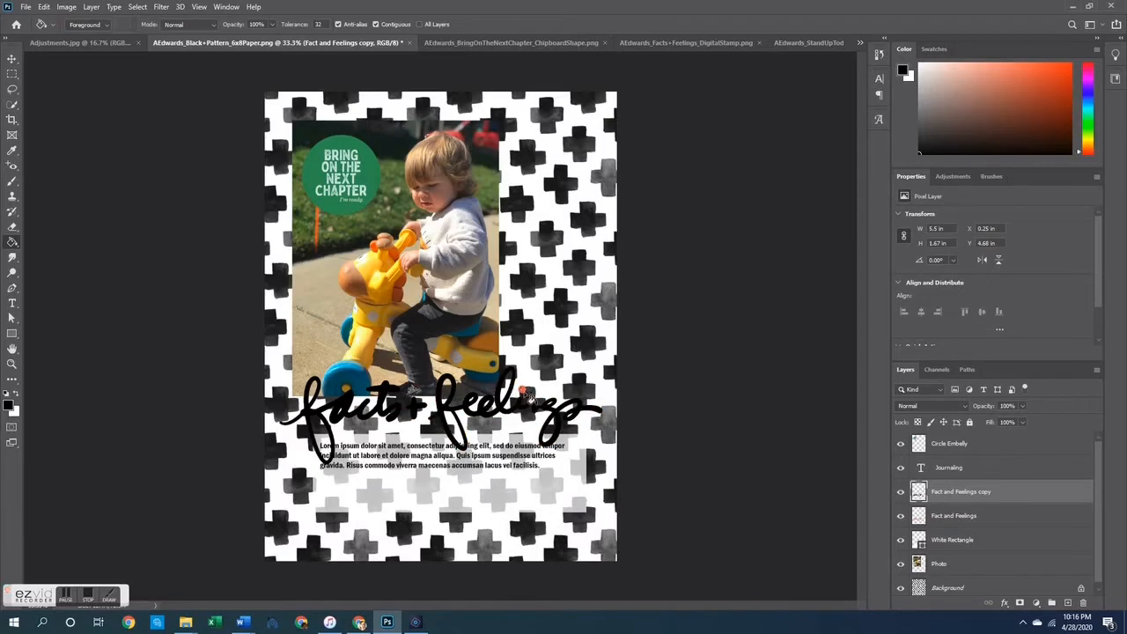
# Offset the black Fact and Feelings copy slightly to the right of the orange original, to about X 0.31 in
pyautogui.click(12, 59)
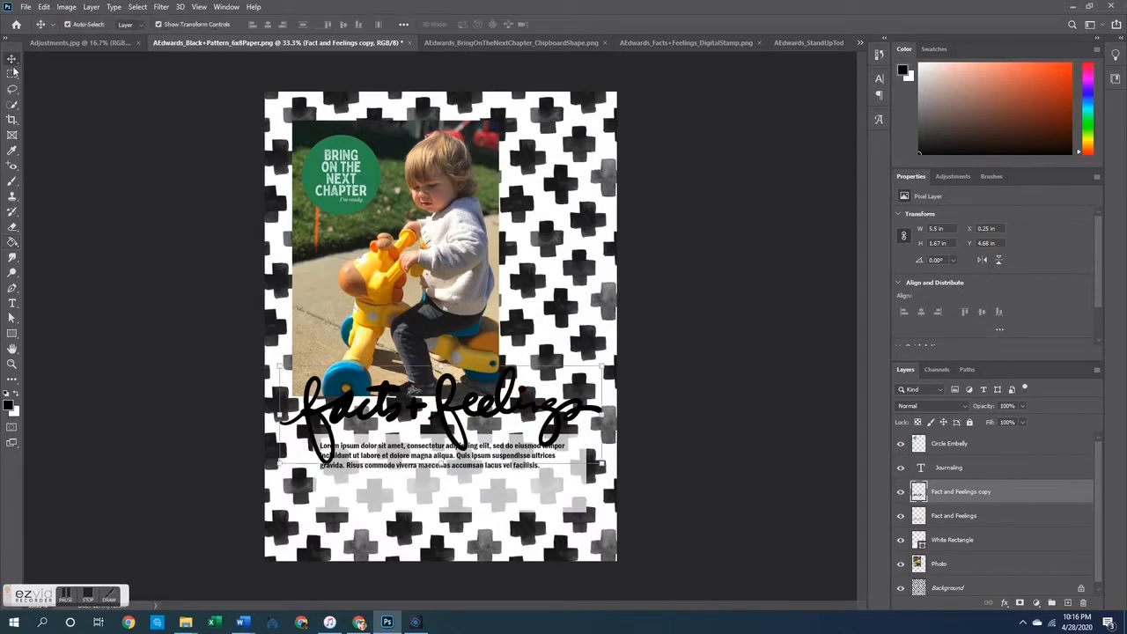
pyautogui.moveTo(440, 411); pyautogui.dragTo(441, 416)
pyautogui.click(700, 472)
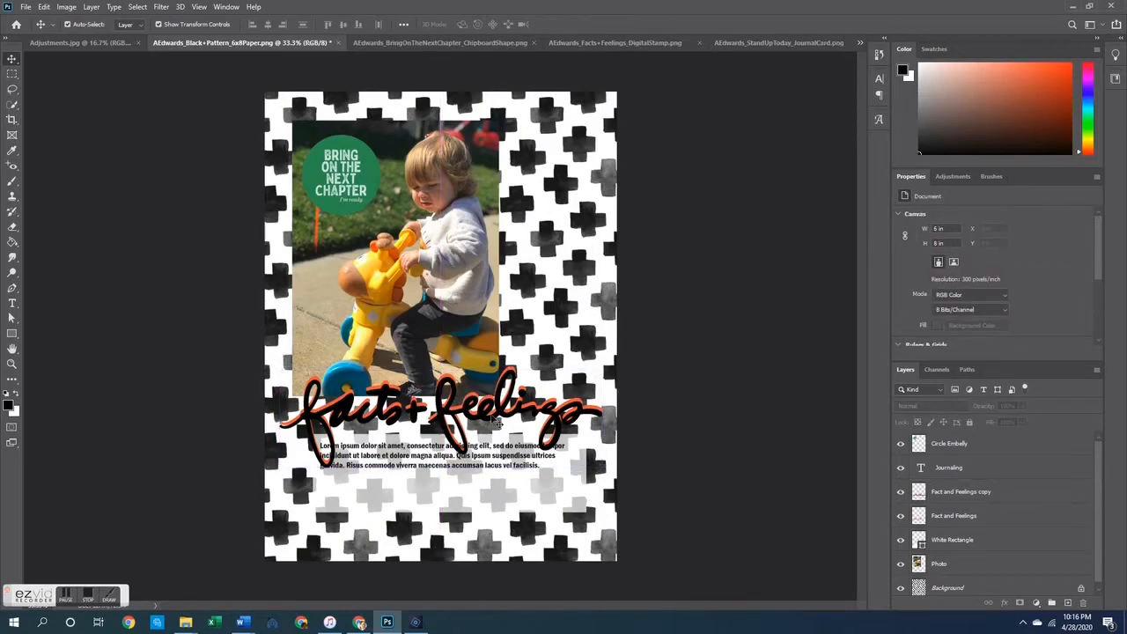
pyautogui.moveTo(499, 419)
pyautogui.mouseDown()
pyautogui.moveTo(531, 386)
pyautogui.moveTo(508, 409)
pyautogui.mouseUp()
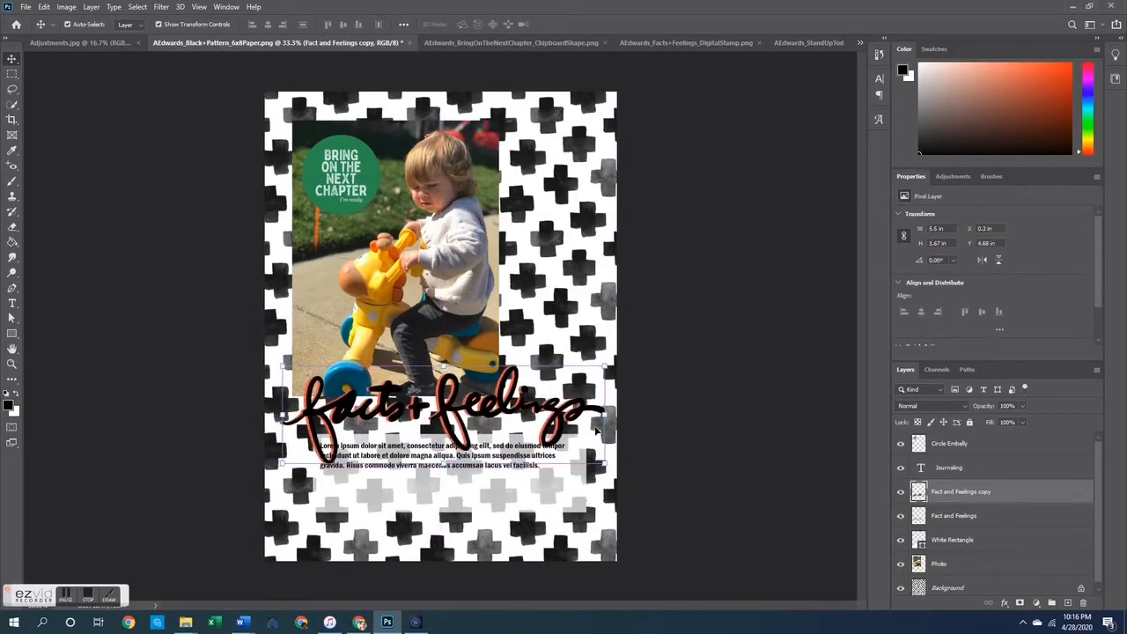
pyautogui.click(696, 315)
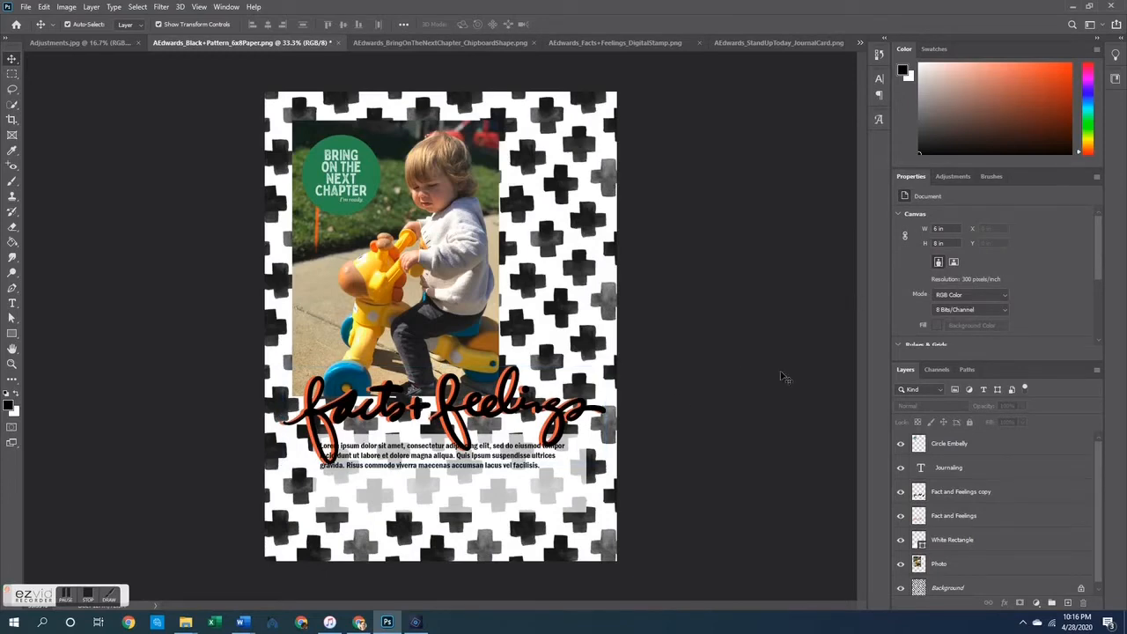
# Move the Fact and Feelings layer above Fact and Feelings copy so the orange lettering sits over the black
pyautogui.click(983, 497)
pyautogui.click(975, 517)
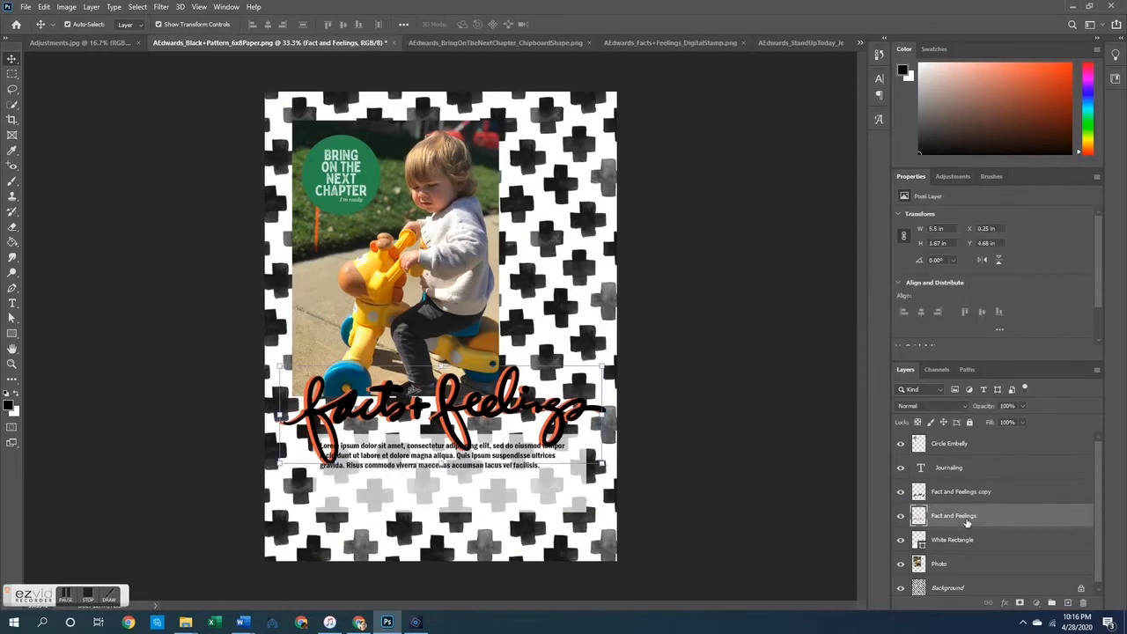
pyautogui.click(972, 501)
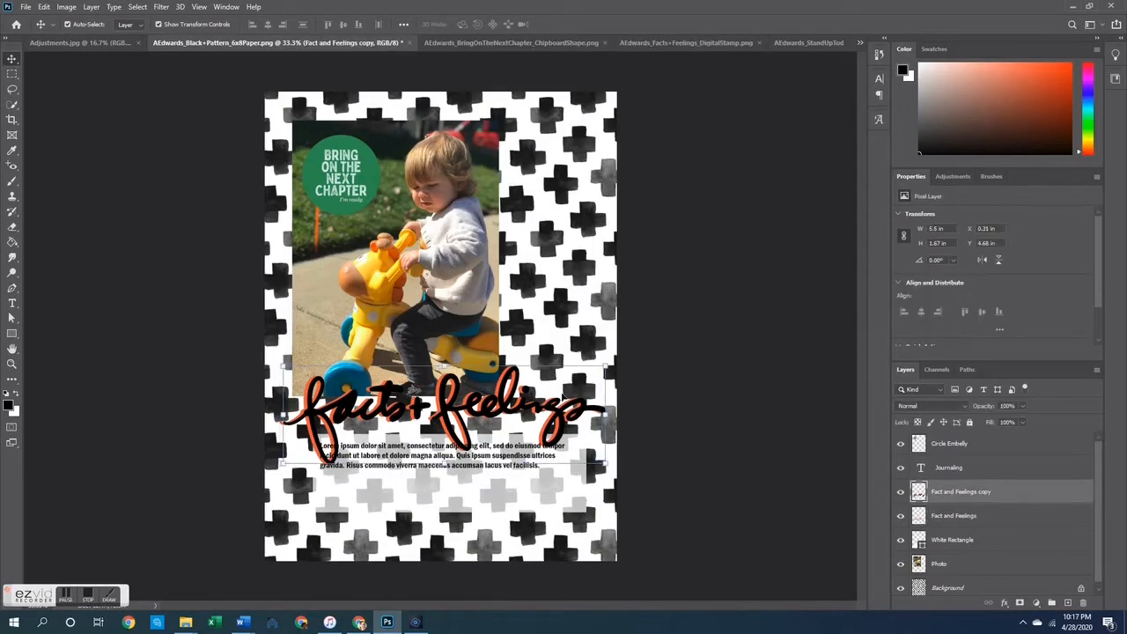
pyautogui.click(757, 409)
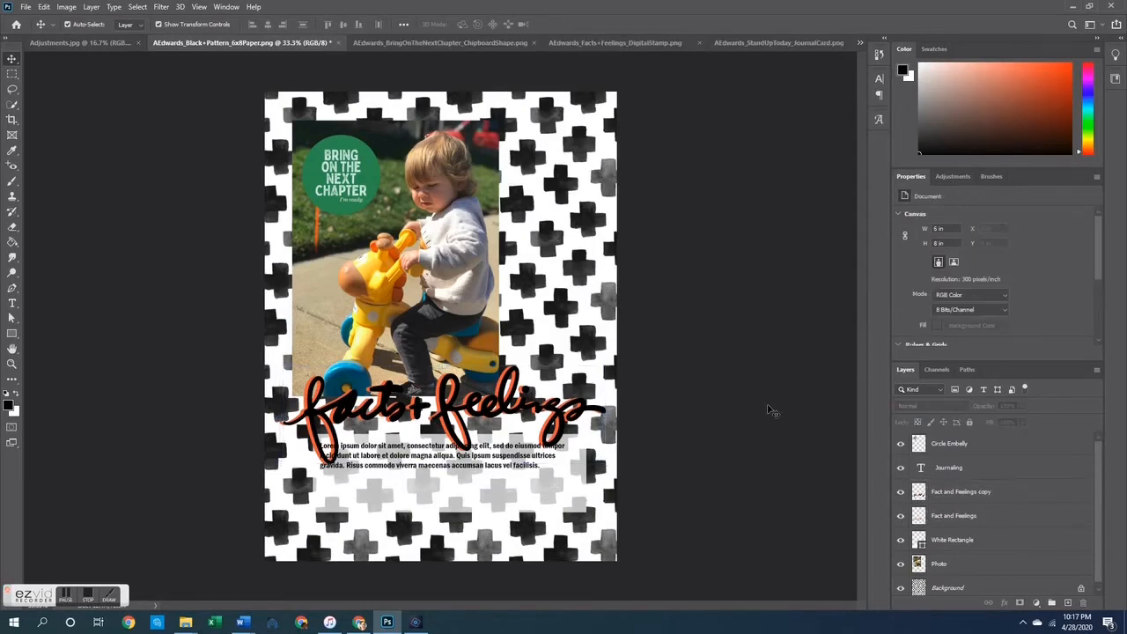
pyautogui.moveTo(940, 521); pyautogui.dragTo(941, 486)
pyautogui.click(804, 418)
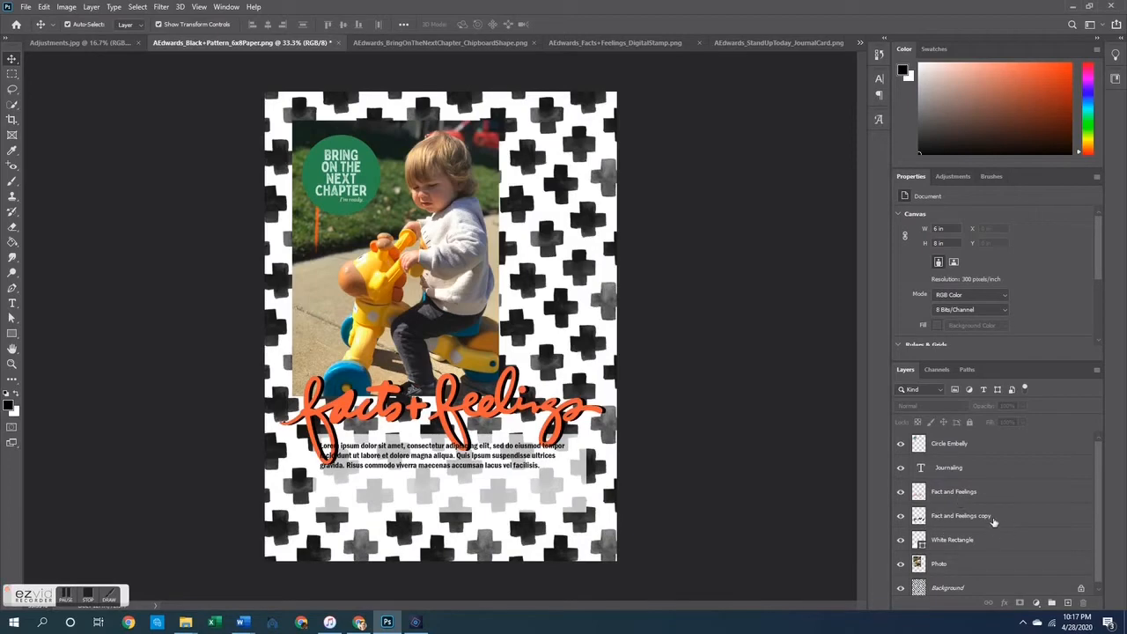
# Delete the Fact and Feelings copy layer and undo the deletion
pyautogui.rightClick(944, 516)
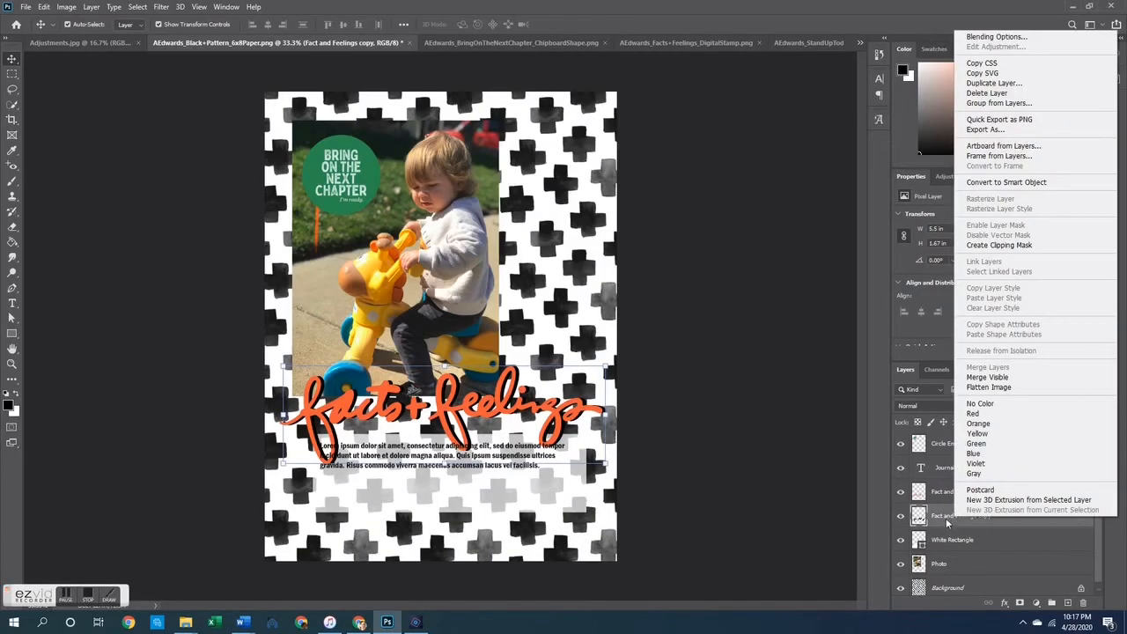
pyautogui.click(987, 93)
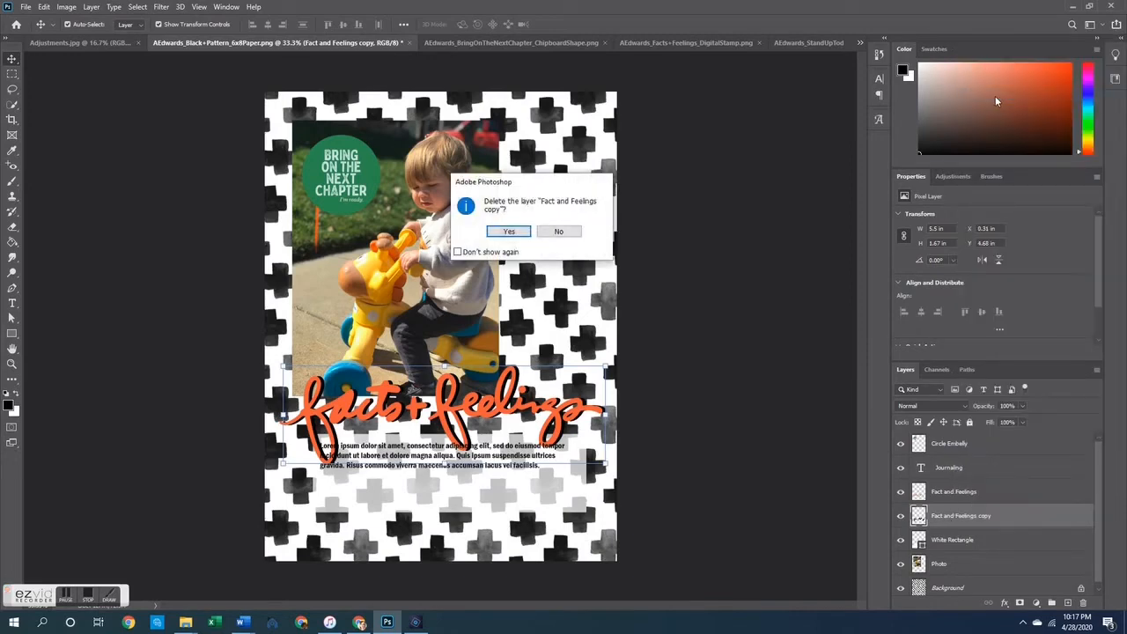
pyautogui.press('Return')
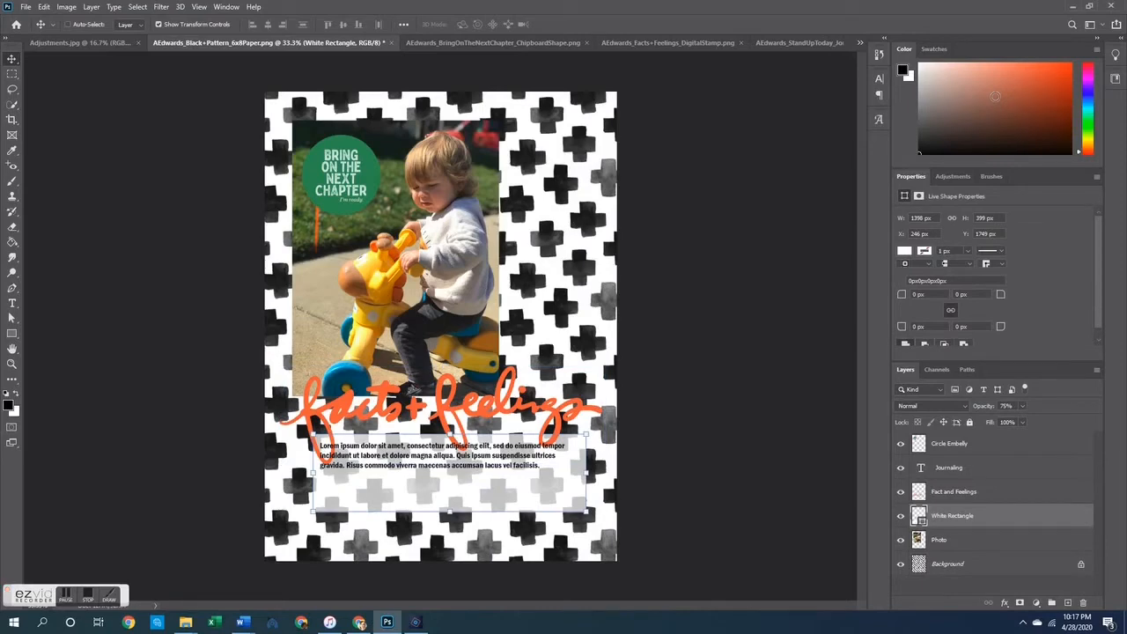
pyautogui.hotkey('ctrl', 'z')
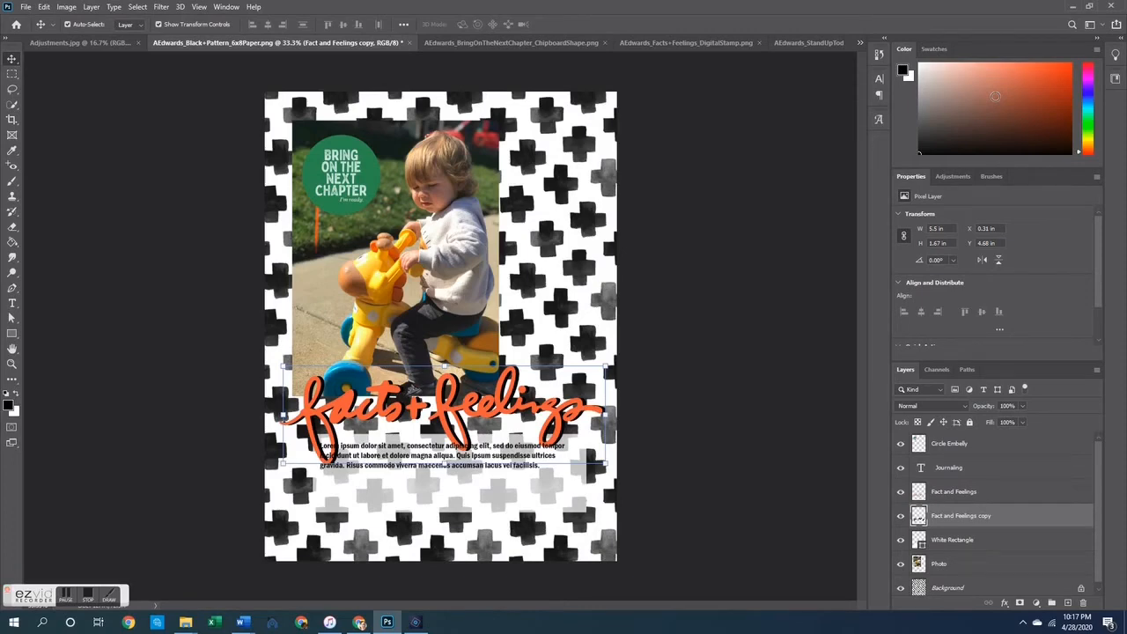
# Create a new empty layer named NEW above all the others, with Normal mode and 100% opacity
pyautogui.click(696, 330)
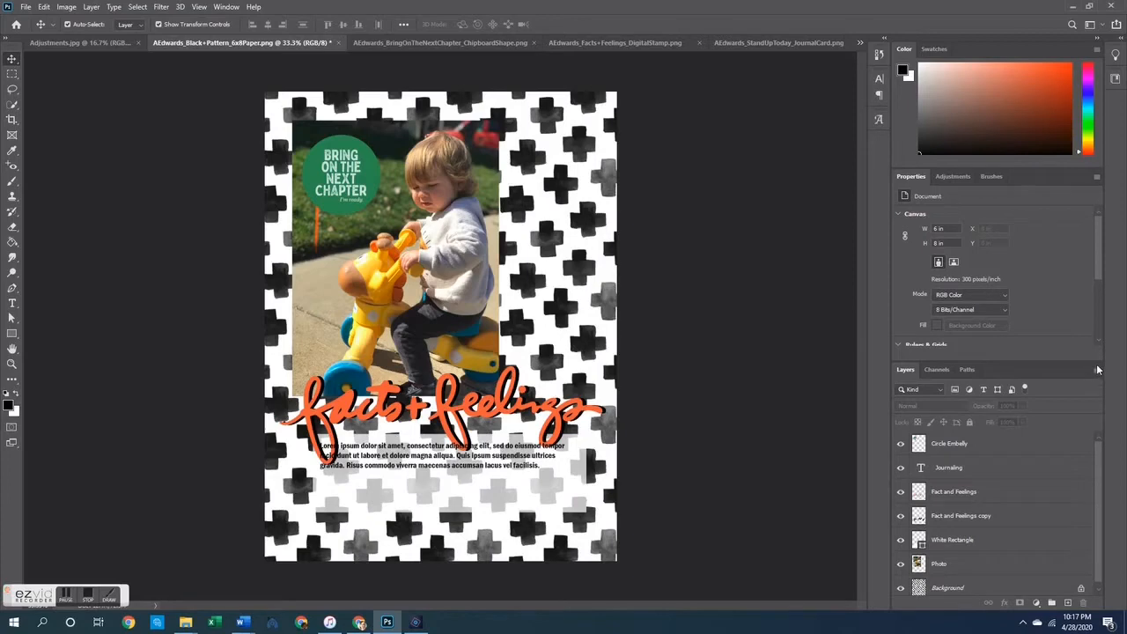
pyautogui.click(1096, 371)
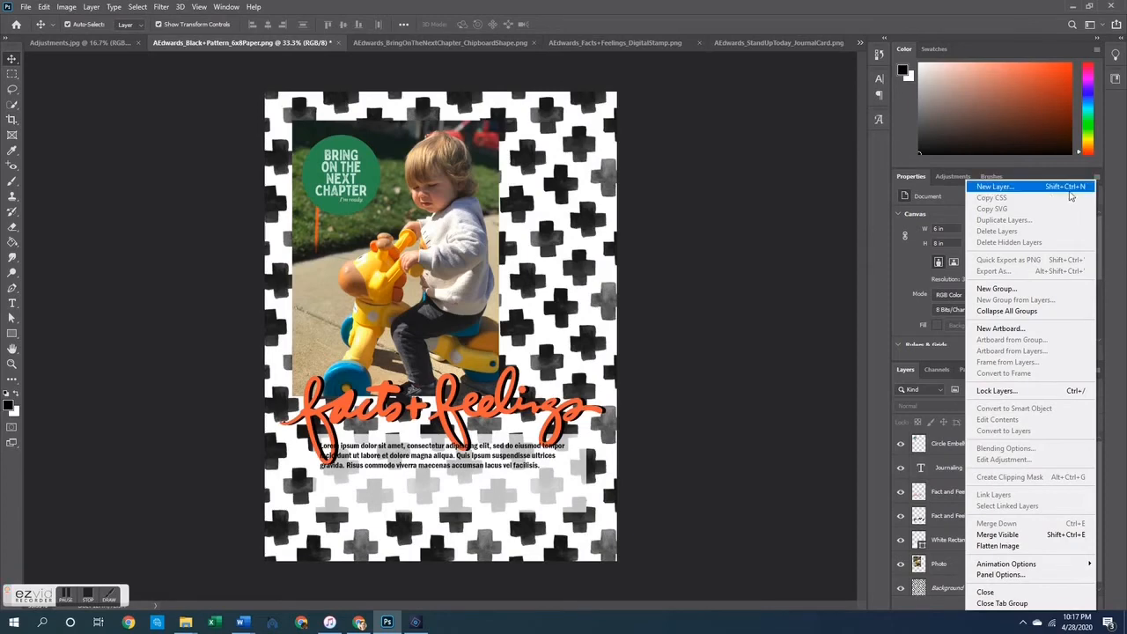
pyautogui.click(1016, 188)
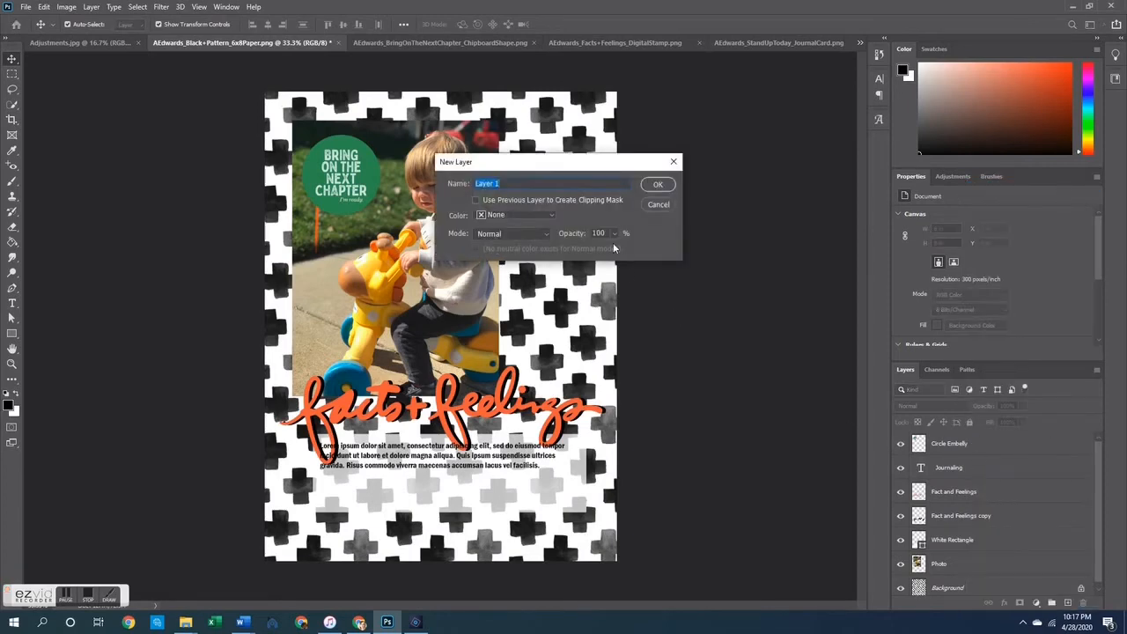
pyautogui.write('NEW')
pyautogui.click(650, 187)
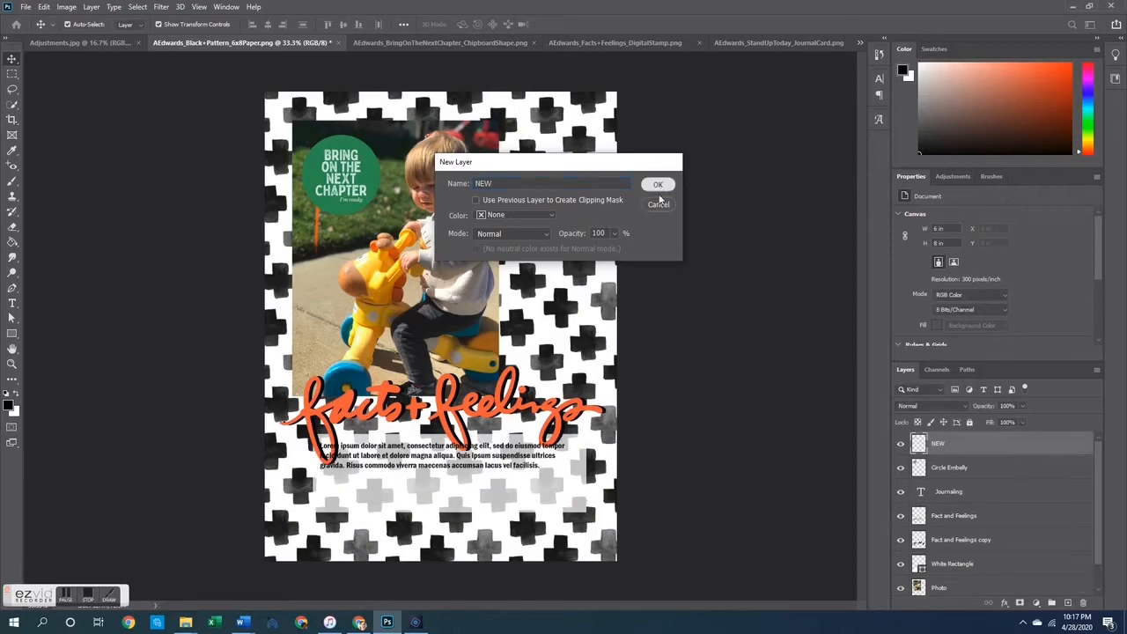
# Toggle the NEW layer's visibility off and on to check its contents
pyautogui.click(900, 446)
pyautogui.click(900, 446)
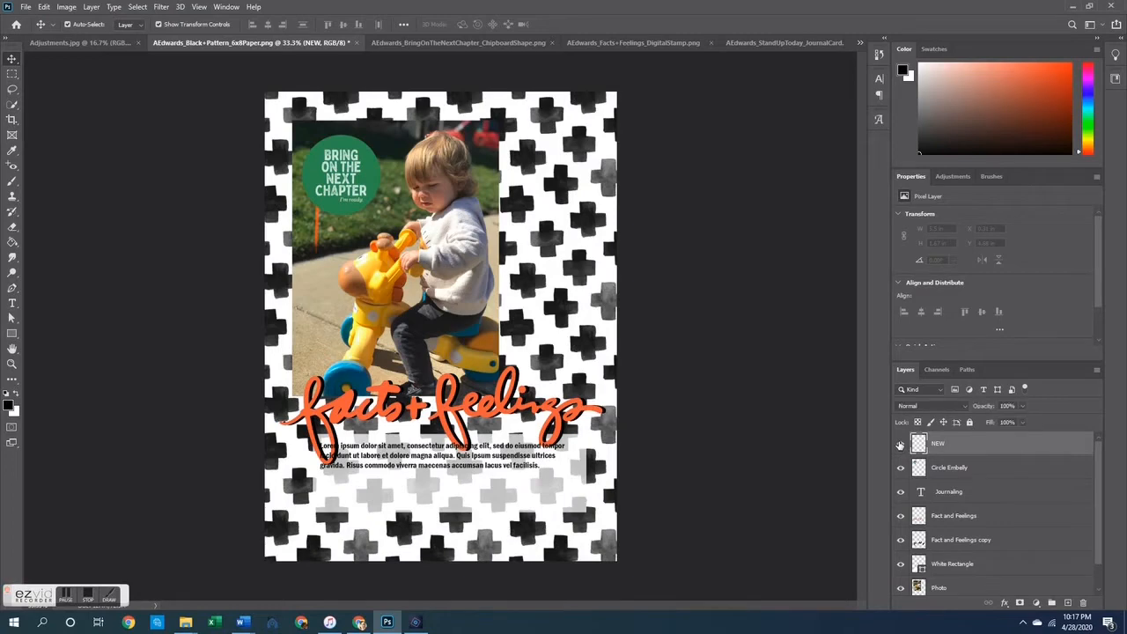
pyautogui.click(900, 446)
pyautogui.click(900, 446)
# Activate the Brush tool and expand the AEdwards_PlayDigitalStampSet folder among the brush presets
pyautogui.click(12, 180)
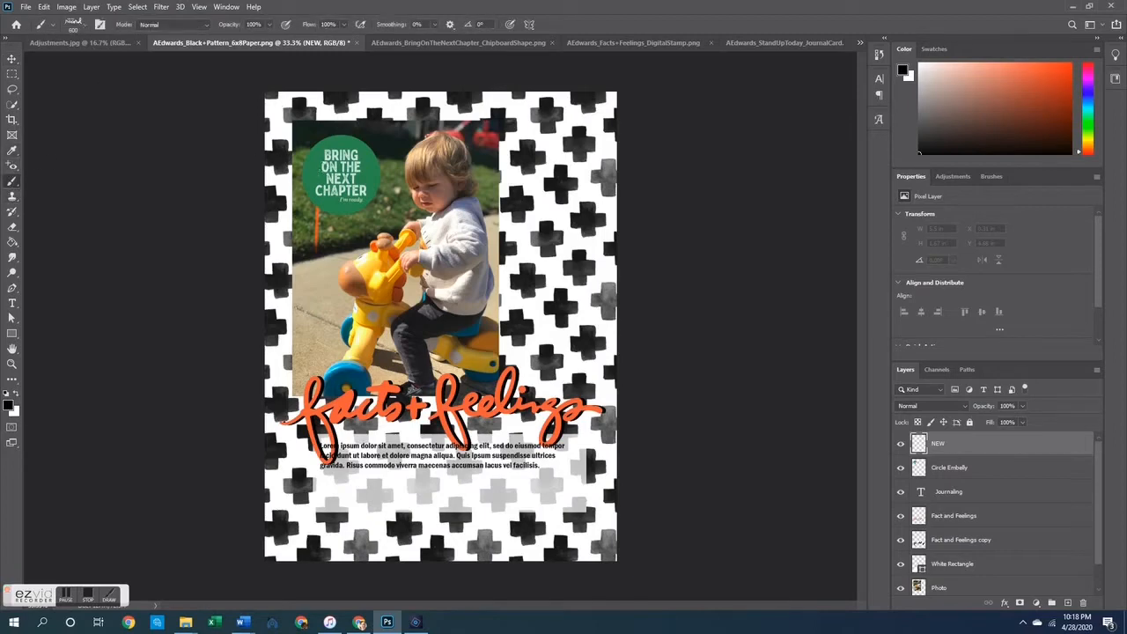
pyautogui.click(85, 25)
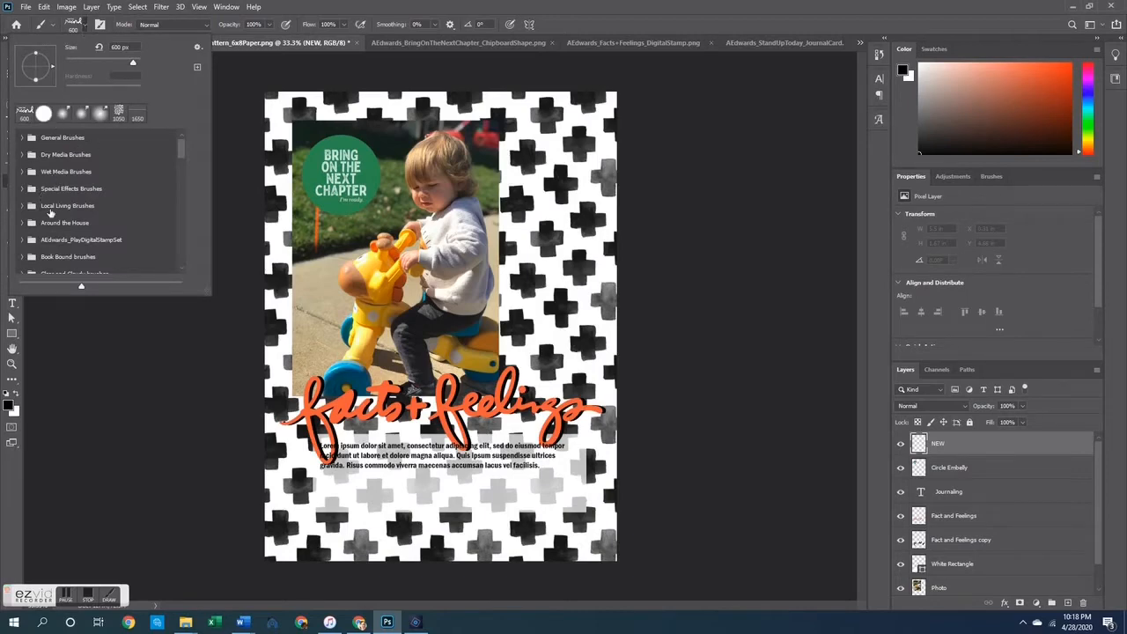
pyautogui.scroll(-1, 50, 211)
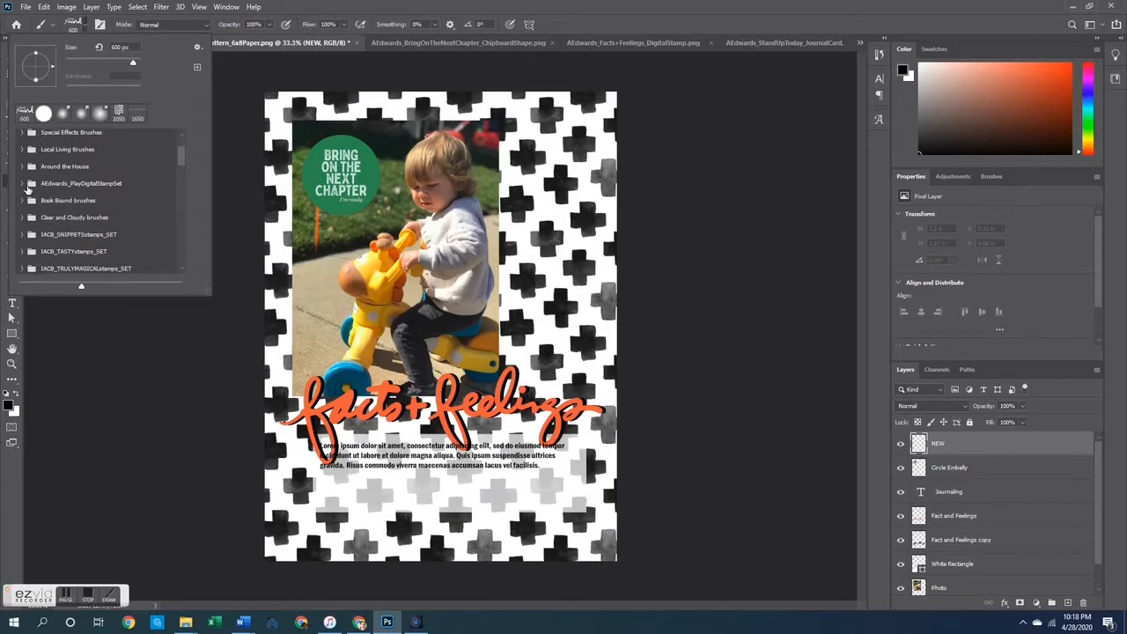
pyautogui.click(22, 183)
pyautogui.scroll(-1, 76, 217)
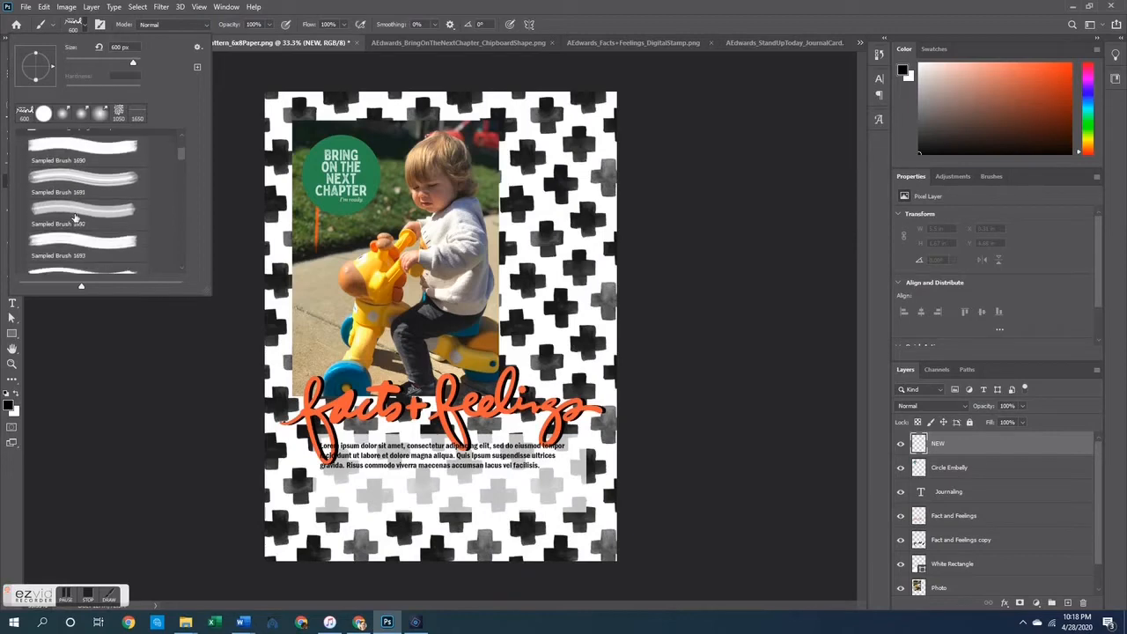
# Try out the stamps Sampled Brush 1690 to 1695 from the set
pyautogui.click(75, 212)
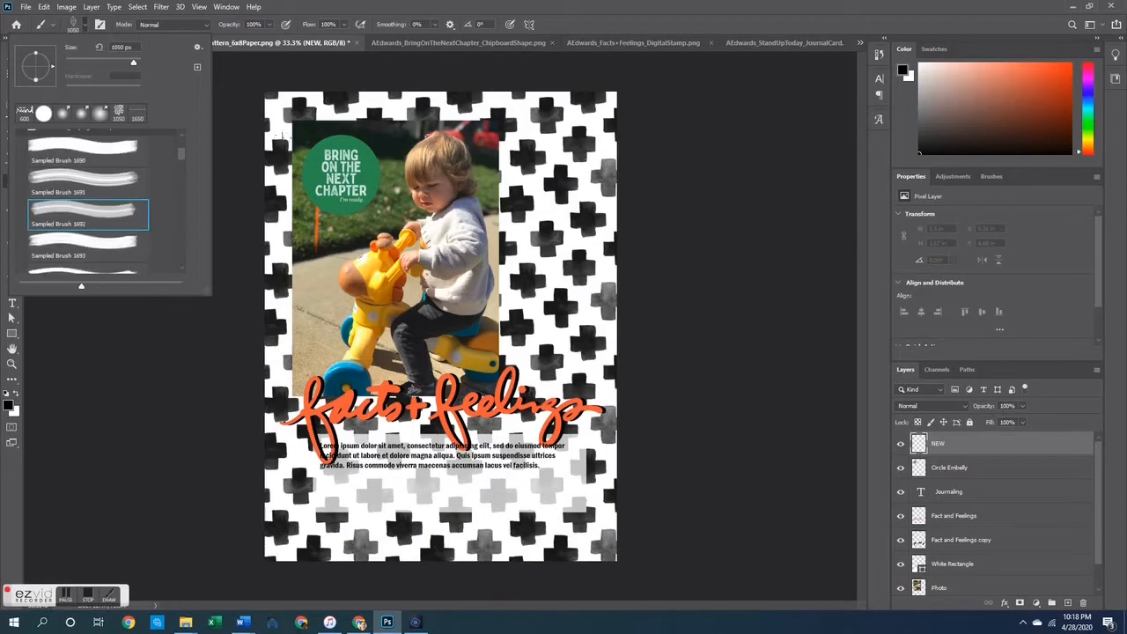
pyautogui.click(39, 245)
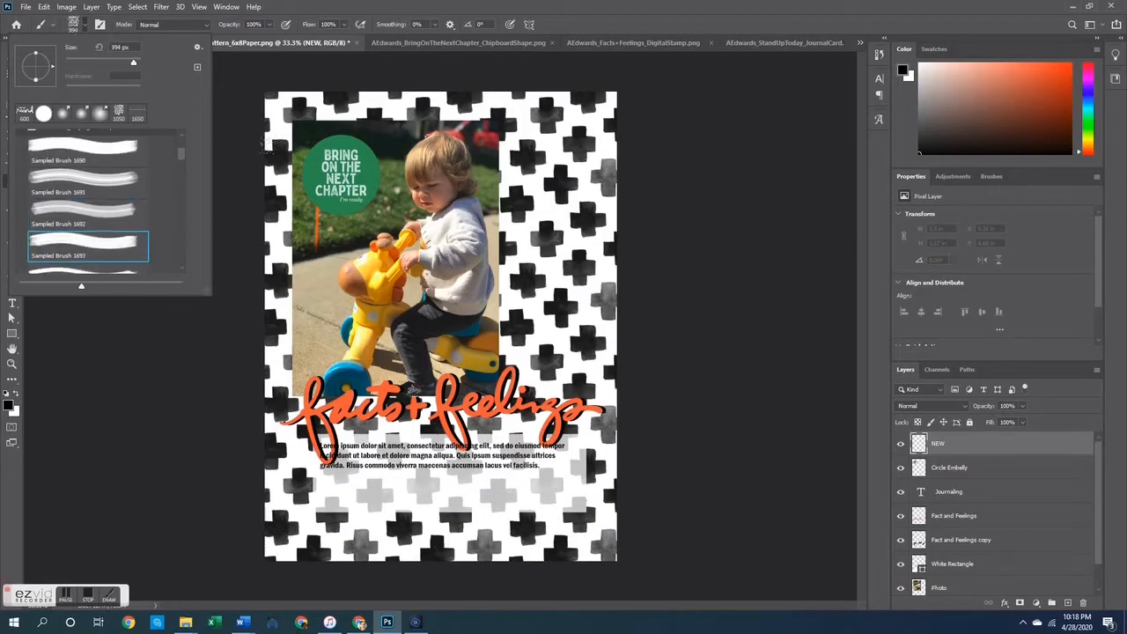
pyautogui.click(76, 214)
pyautogui.click(77, 176)
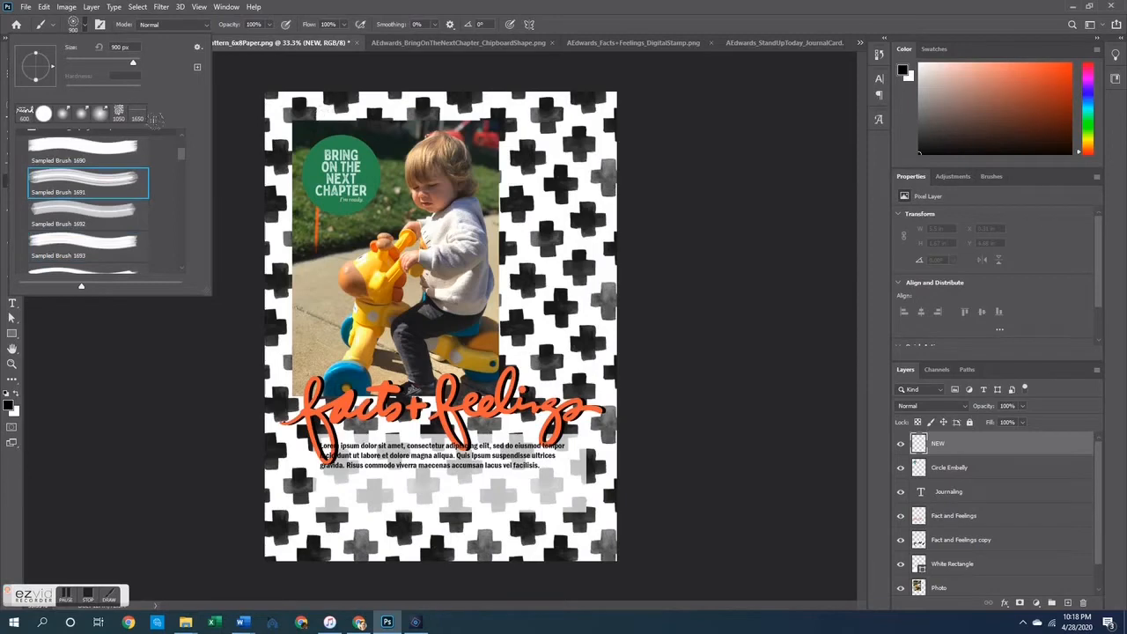
pyautogui.click(80, 155)
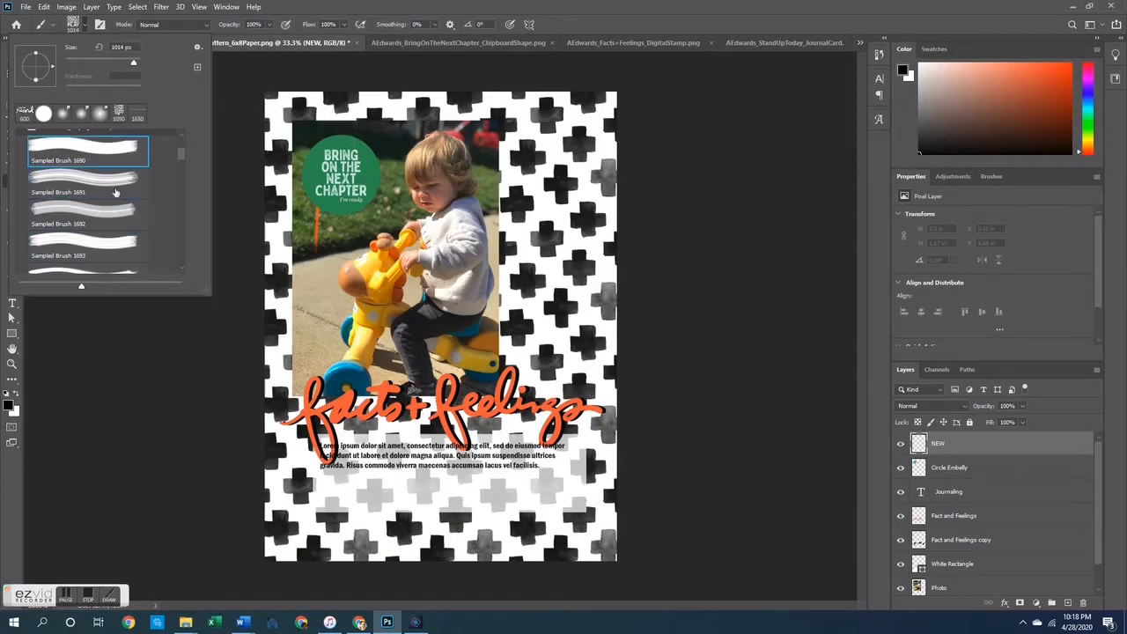
pyautogui.scroll(-2, 83, 222)
pyautogui.click(83, 219)
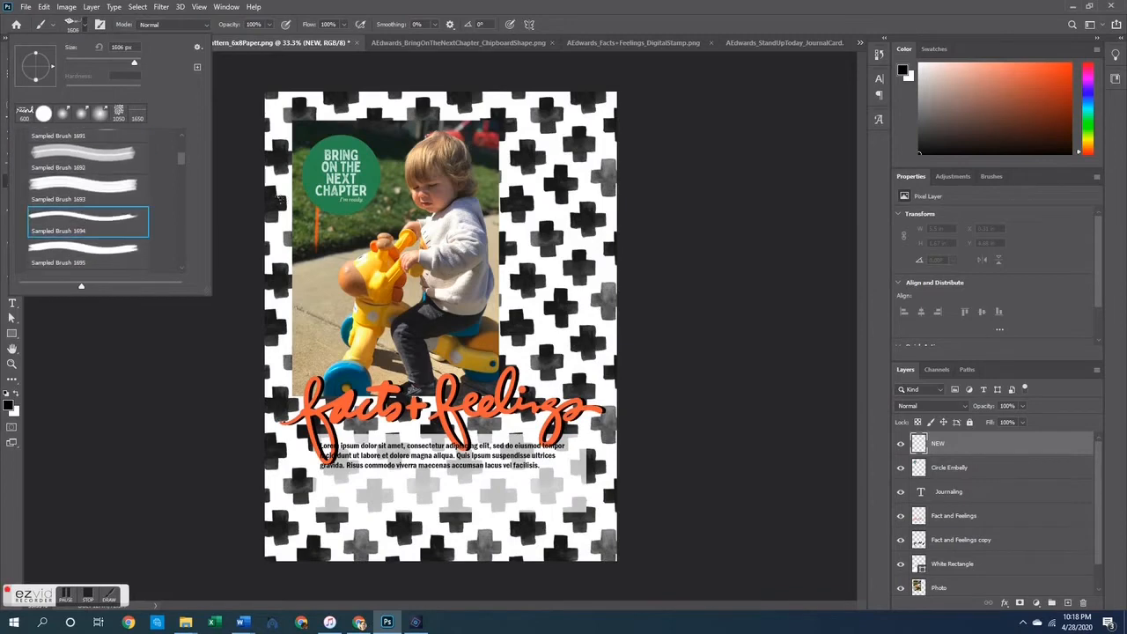
pyautogui.click(105, 249)
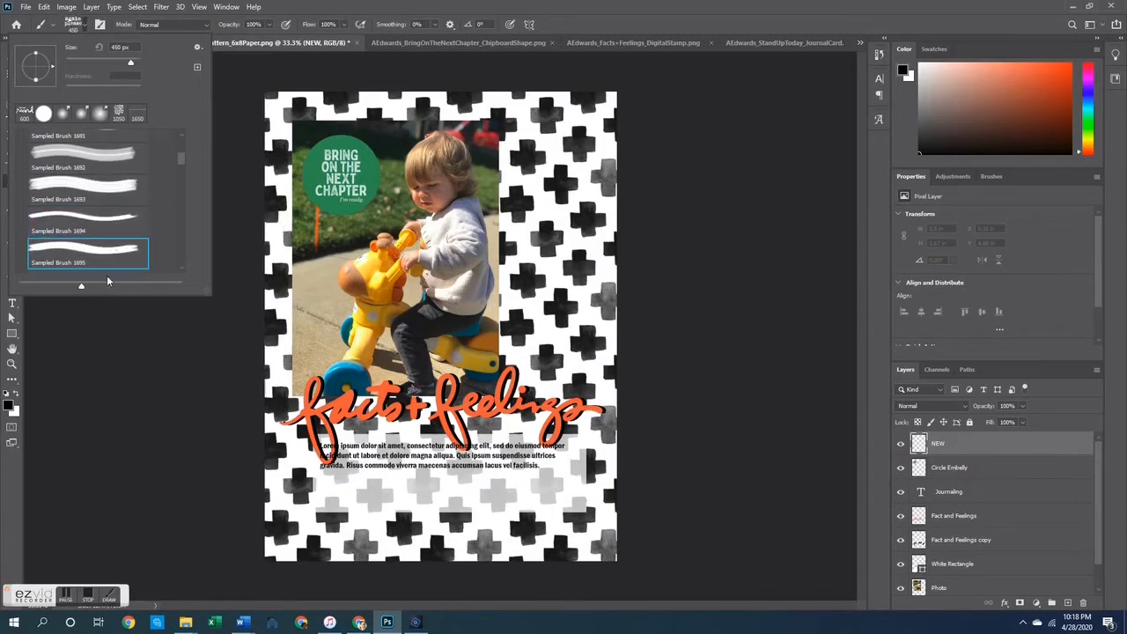
# Stamp "CURRENTLY PLAYING:" once in black below the journaling text on the NEW layer, using Sampled Brush 1696 at 1200 px
pyautogui.scroll(-1, 116, 255)
pyautogui.click(93, 239)
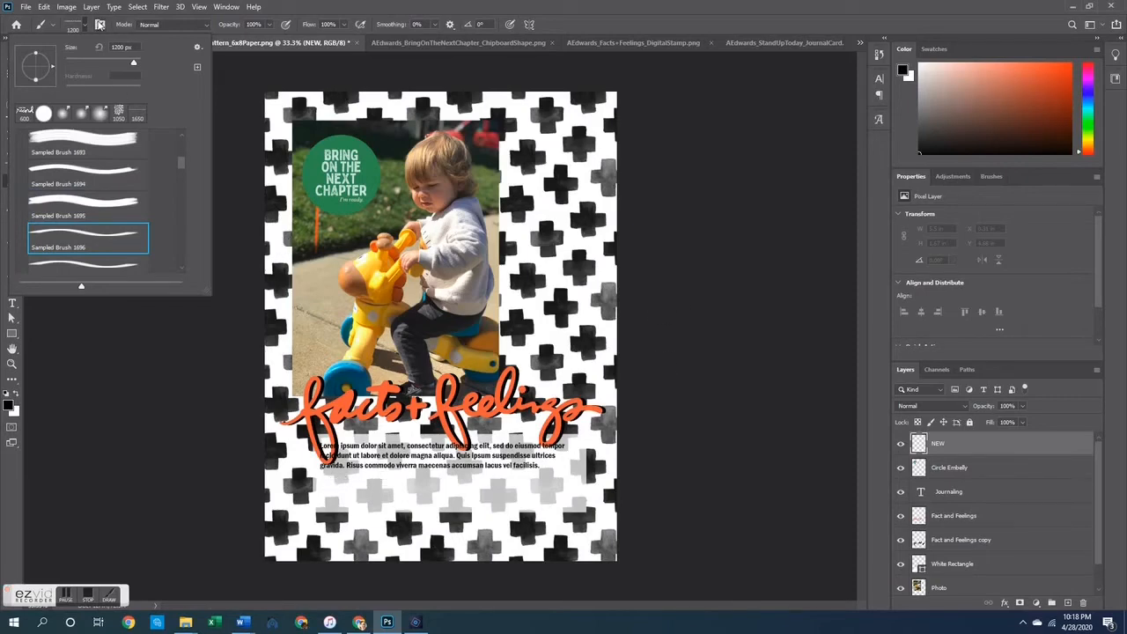
pyautogui.click(78, 31)
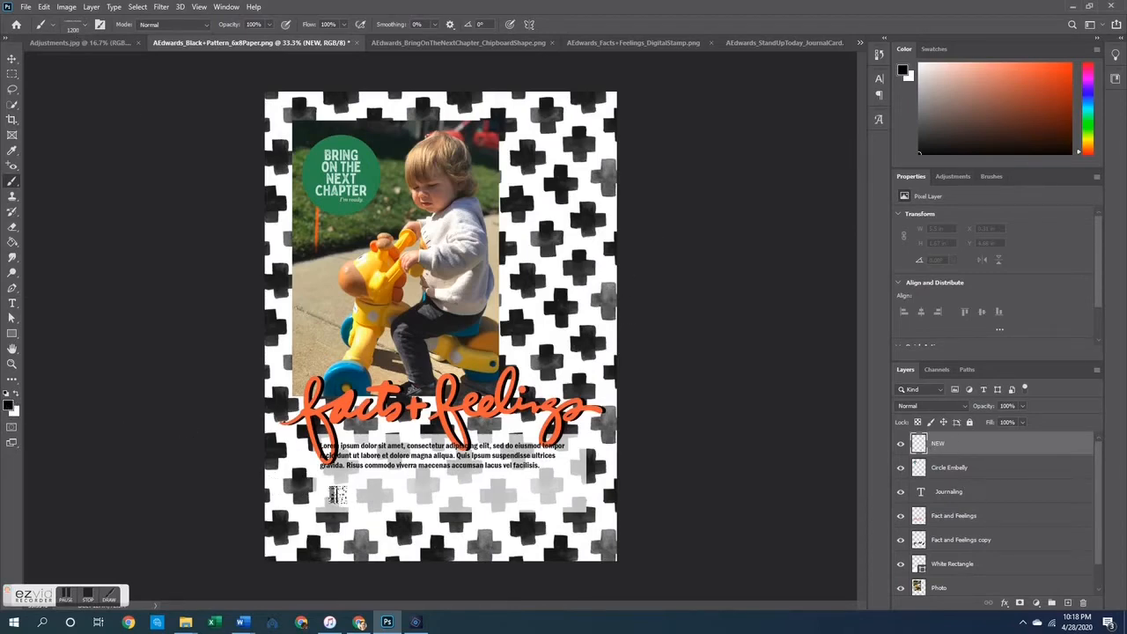
pyautogui.click(338, 494)
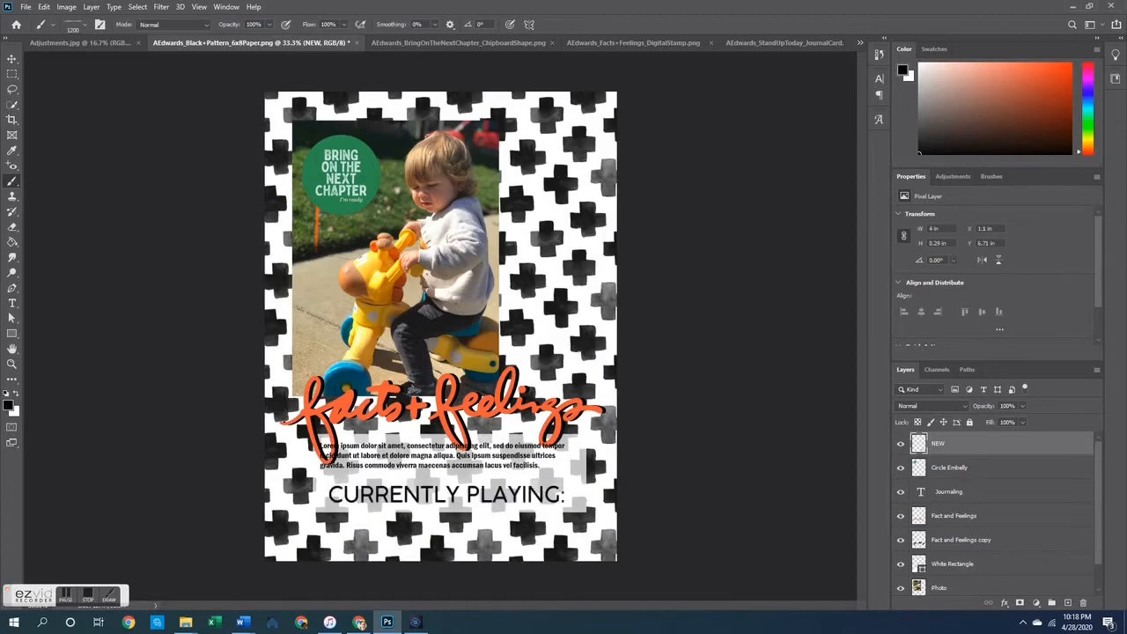
pyautogui.click(12, 58)
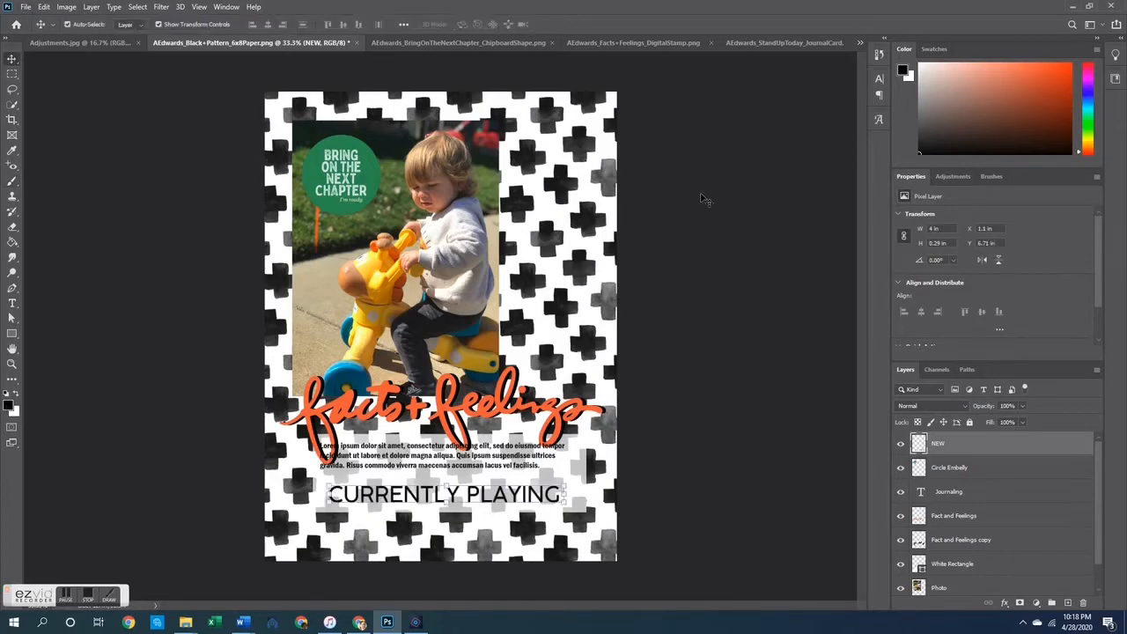
pyautogui.click(731, 267)
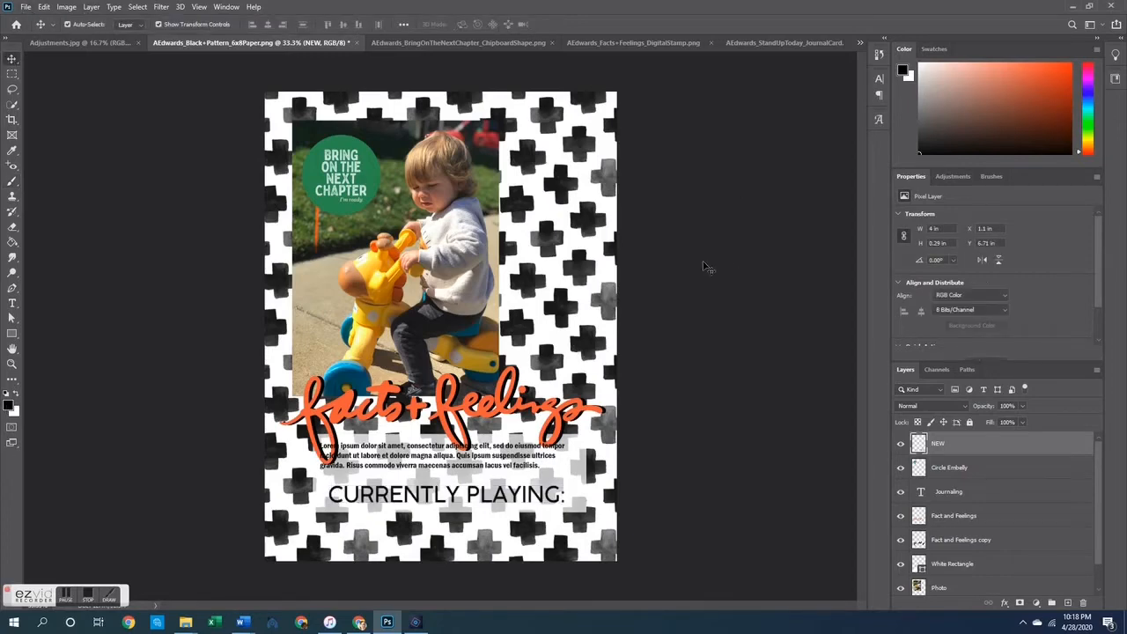
# Select the NEW layer and shift its "CURRENTLY PLAYING:" stamp slightly to the right
pyautogui.click(967, 450)
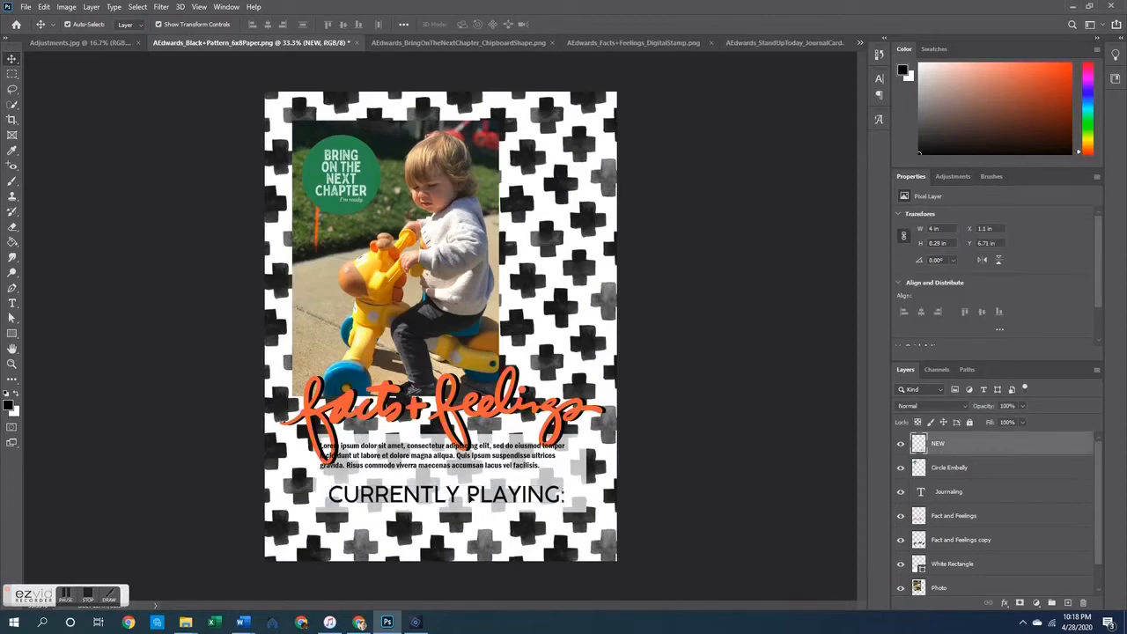
pyautogui.moveTo(472, 497); pyautogui.dragTo(509, 504)
pyautogui.click(742, 483)
pyautogui.click(702, 468)
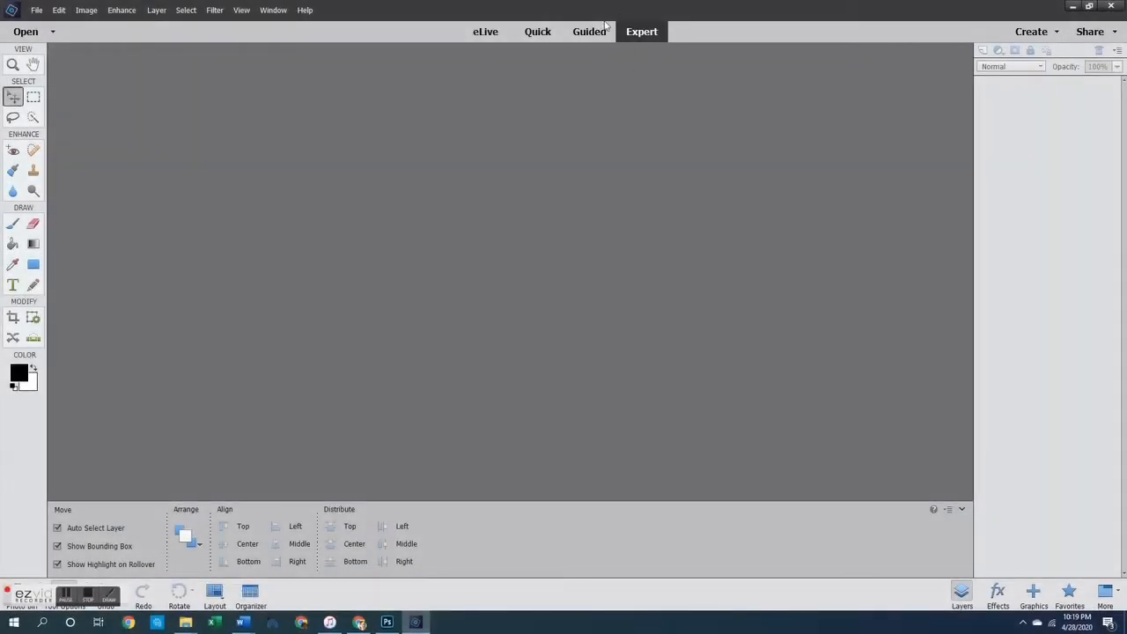
# Switch to Photoshop Elements and open Adjustments.jpg and the four AEdwards PNG files from the 01. Introduction folder
pyautogui.click(20, 32)
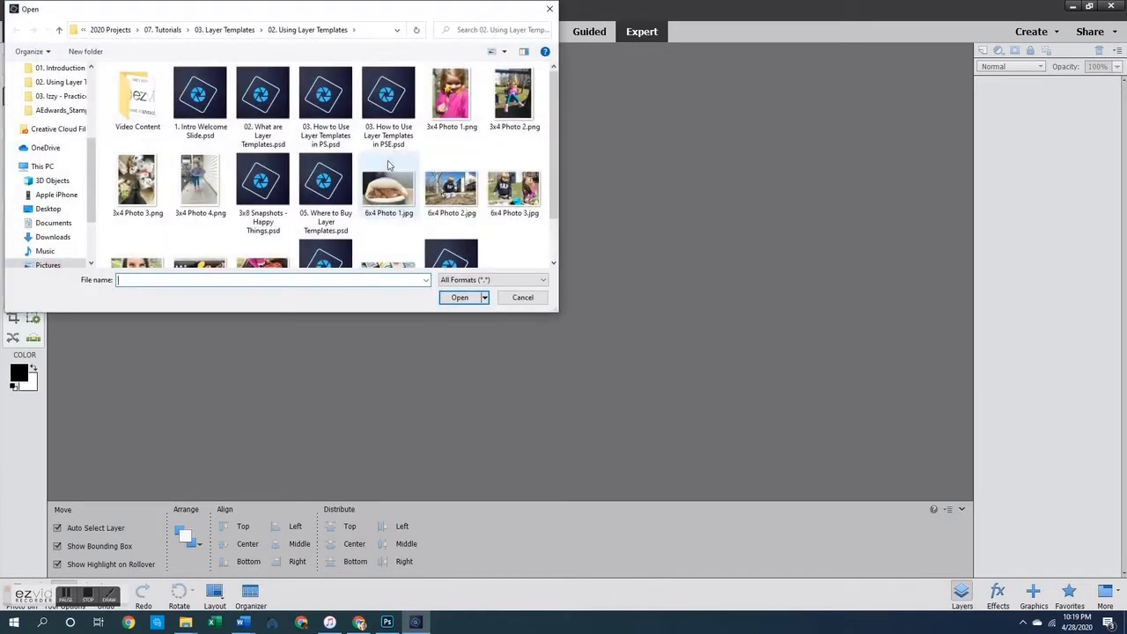
pyautogui.click(54, 71)
pyautogui.click(200, 180)
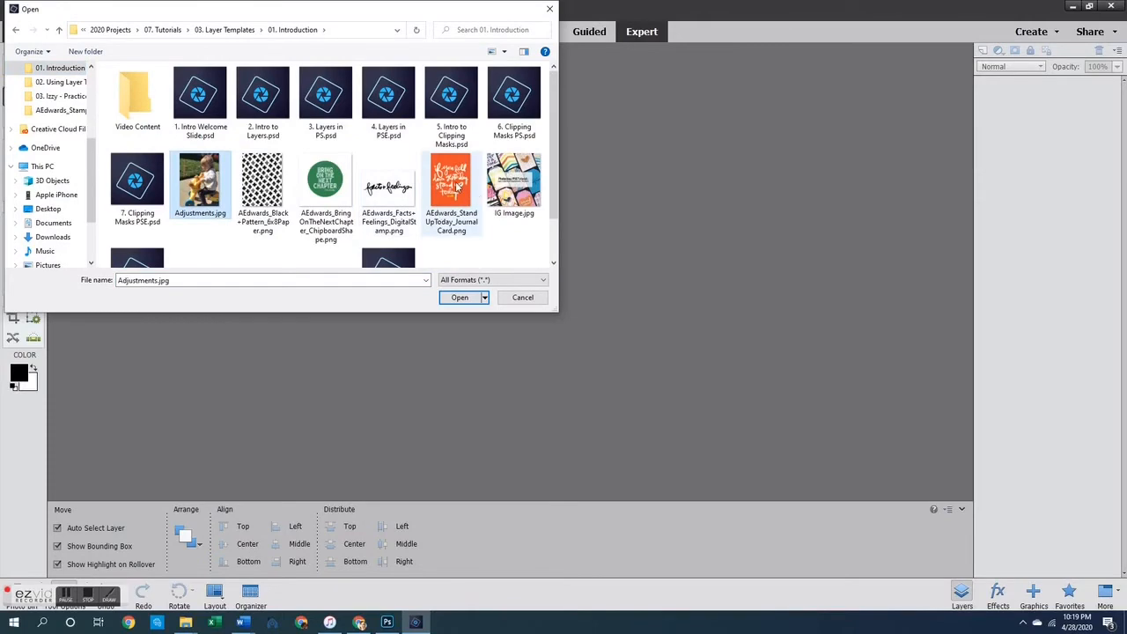
pyautogui.keyDown('shift'); pyautogui.click(457, 186); pyautogui.keyUp('shift')
pyautogui.scroll(-1, 449, 201)
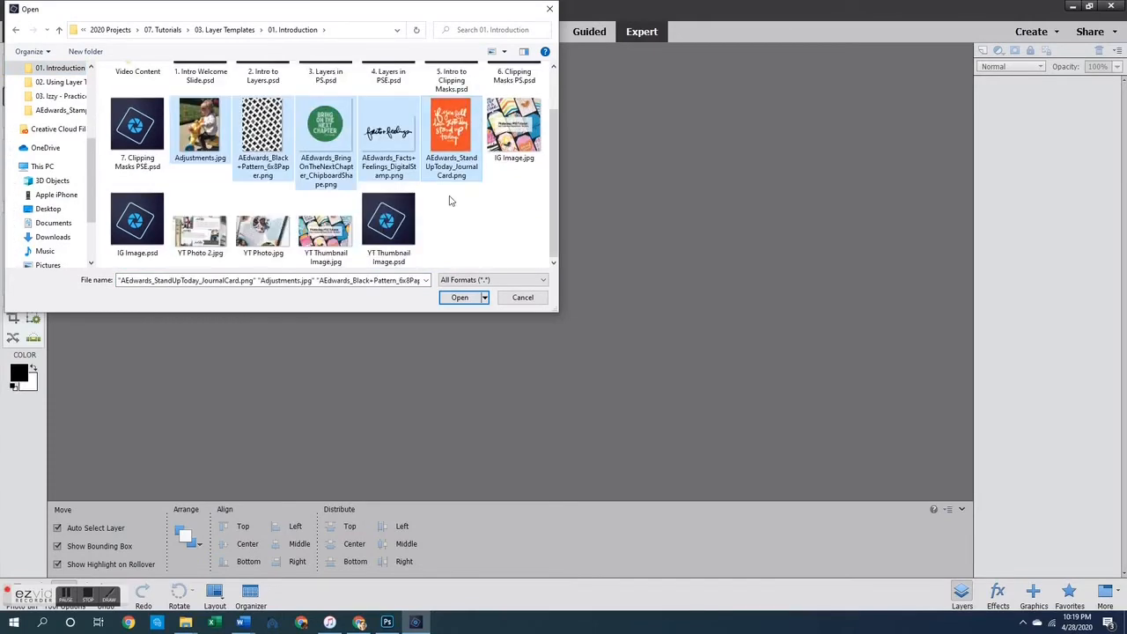
pyautogui.press('Return')
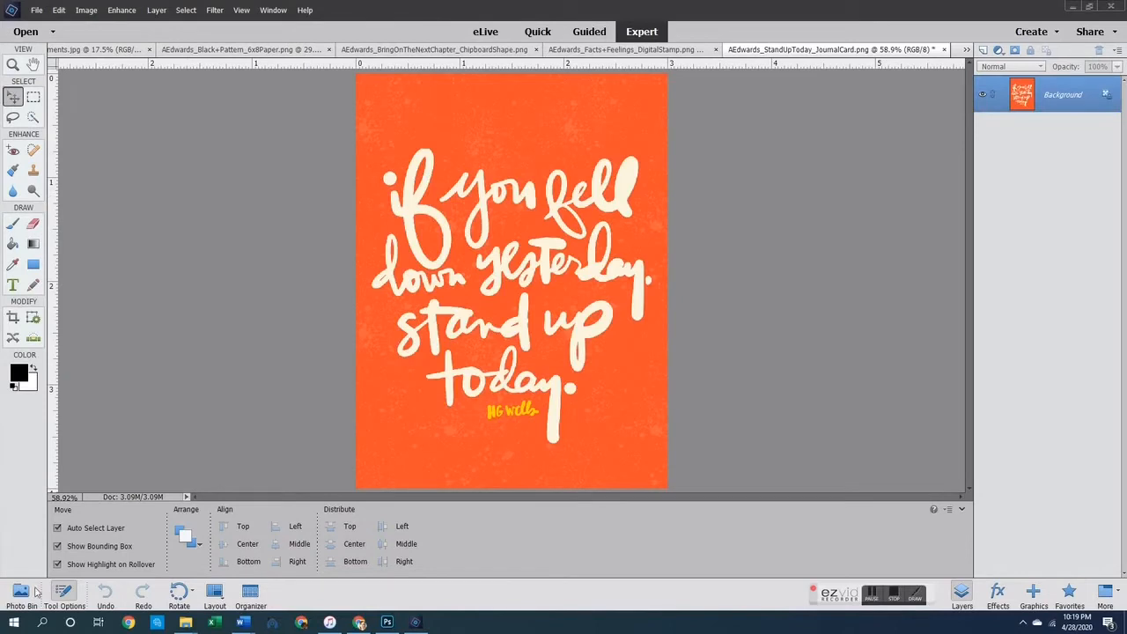
# Show the open files in the Photo Bin and toggle the layer list off and back on
pyautogui.click(22, 599)
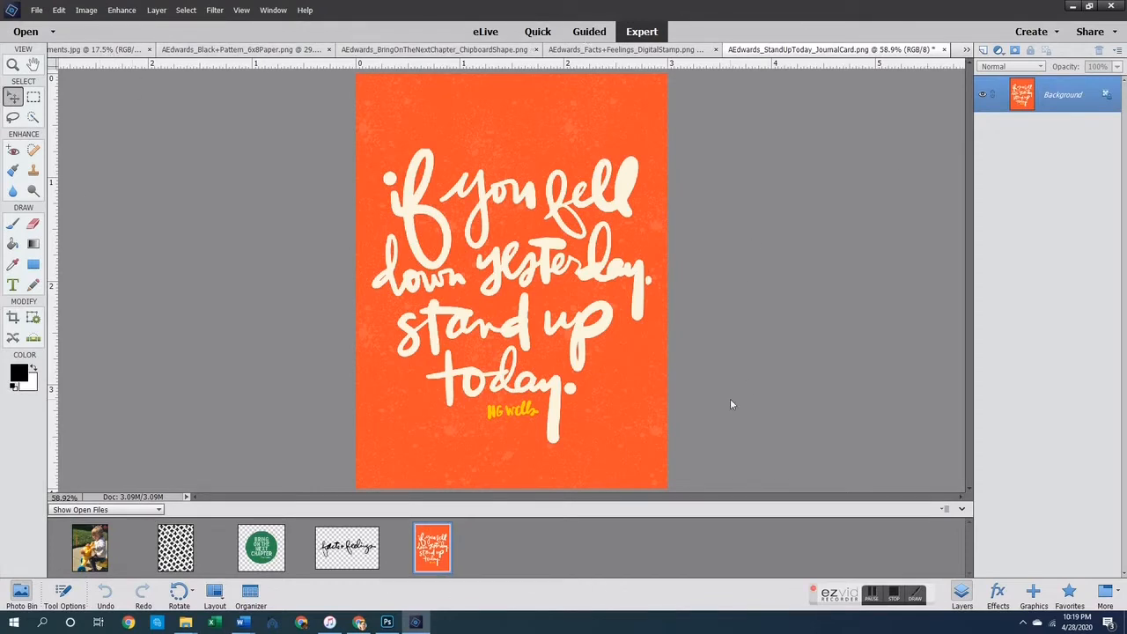
pyautogui.click(963, 599)
pyautogui.click(962, 596)
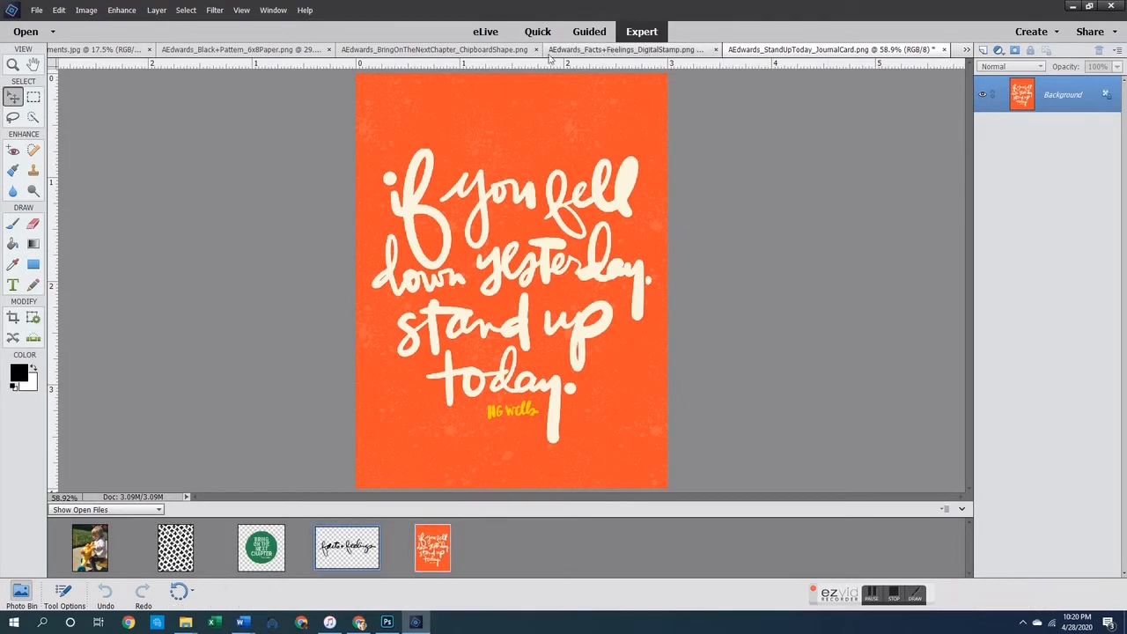
# Look through the open stamp, chipboard shape, patterned paper and photo documents
pyautogui.click(647, 49)
pyautogui.click(498, 50)
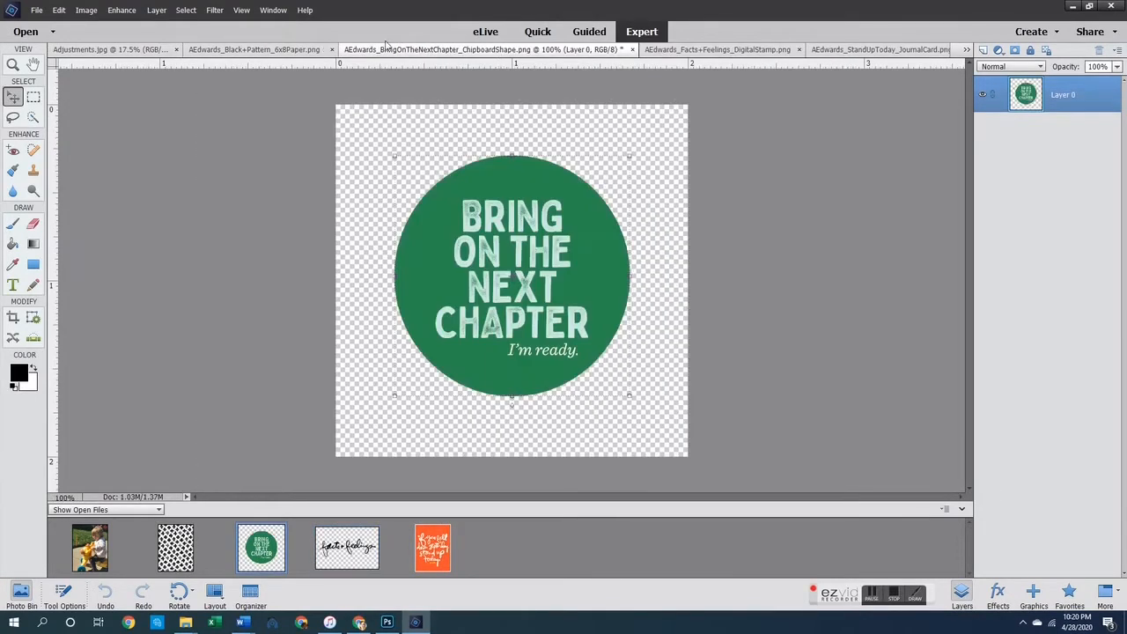
pyautogui.click(264, 50)
pyautogui.click(130, 51)
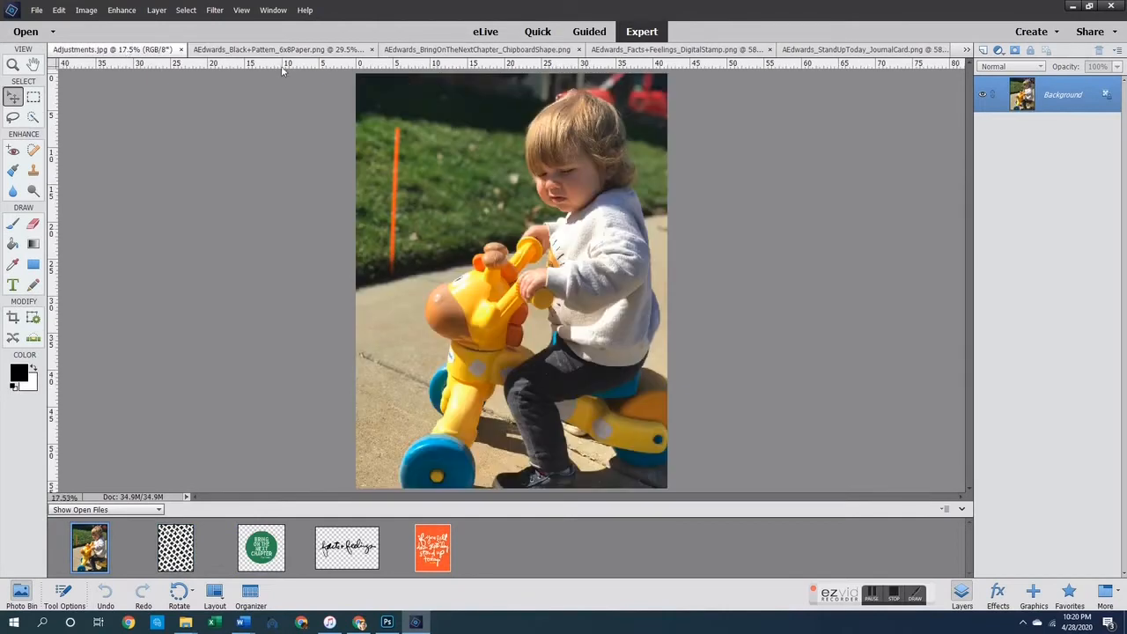
pyautogui.click(282, 50)
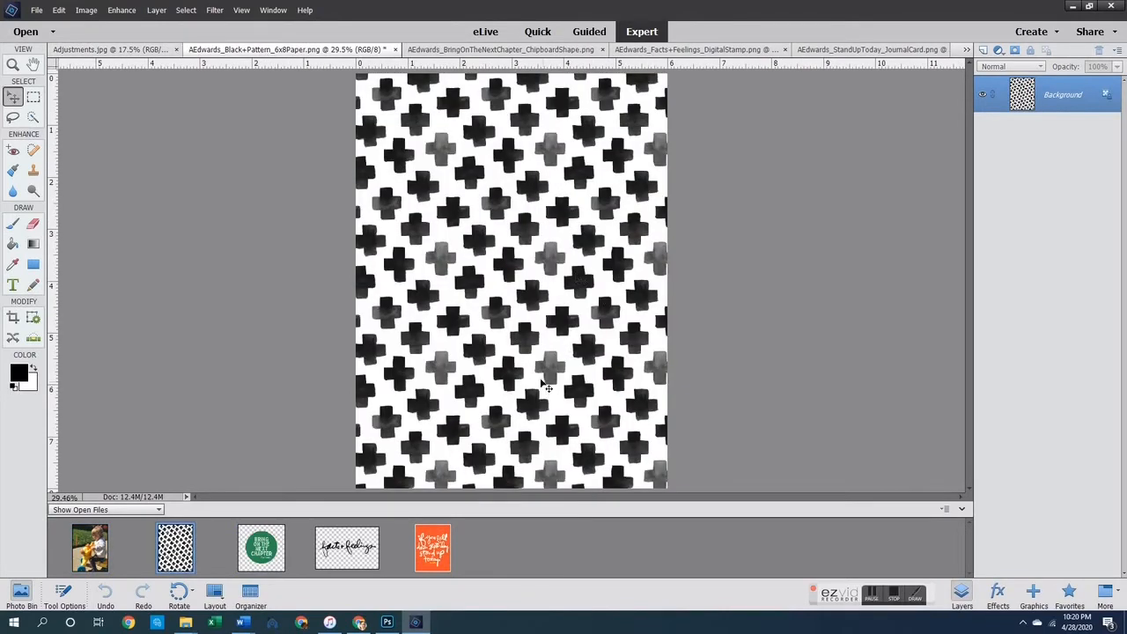
# Copy the entire Adjustments.jpg photo and paste it into the Black+Pattern 6x8 paper document
pyautogui.click(110, 50)
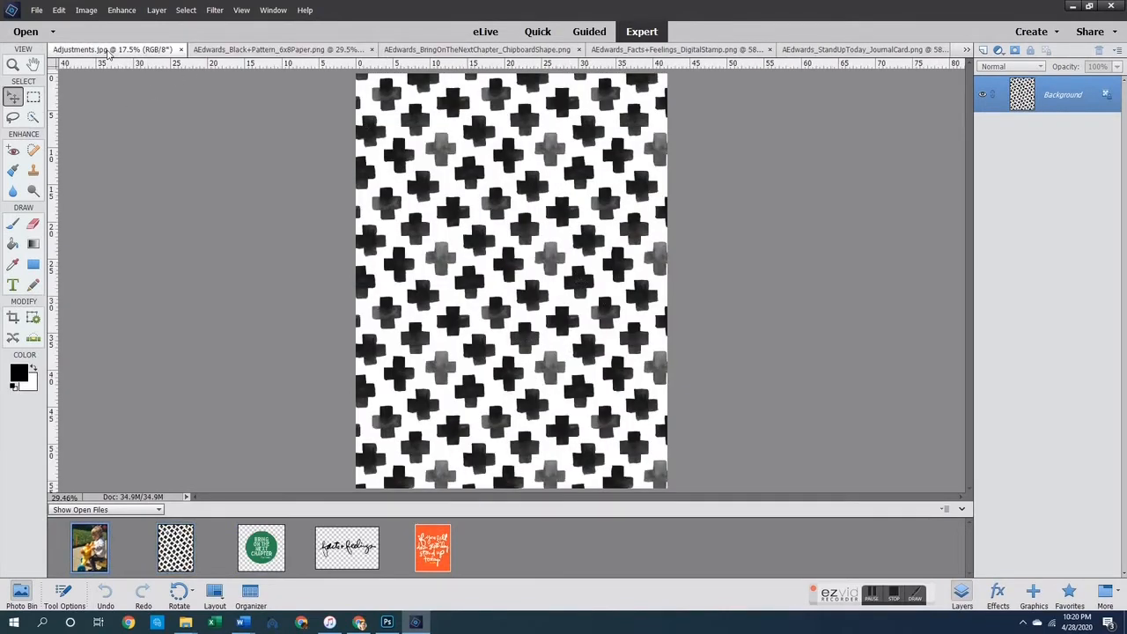
pyautogui.hotkey('ctrl', 'a')
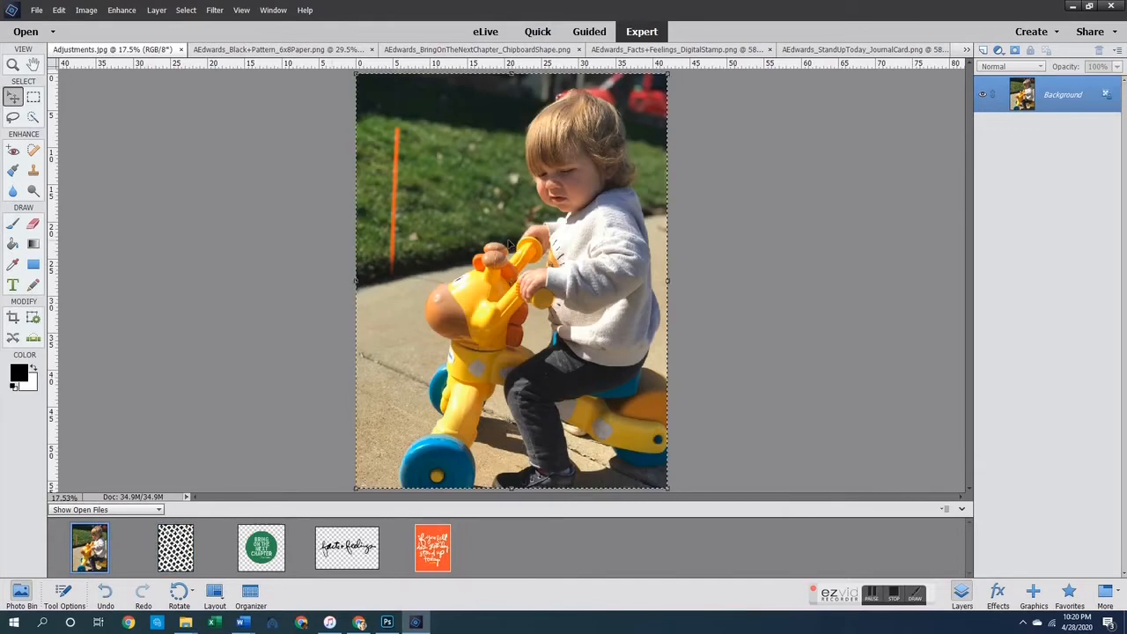
pyautogui.click(185, 10)
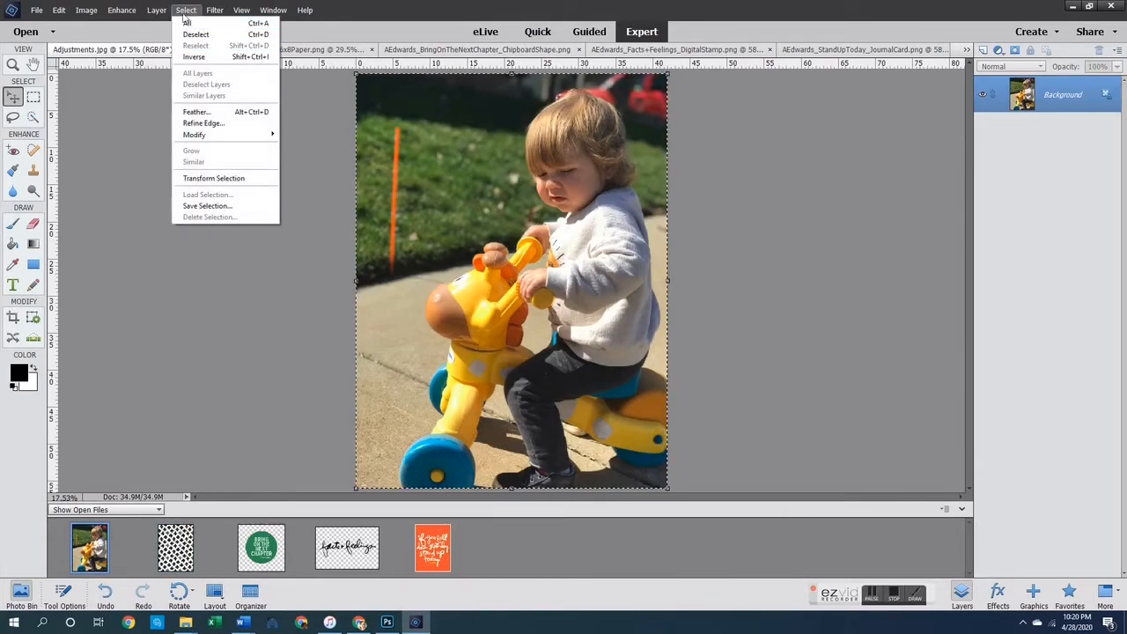
pyautogui.click(189, 23)
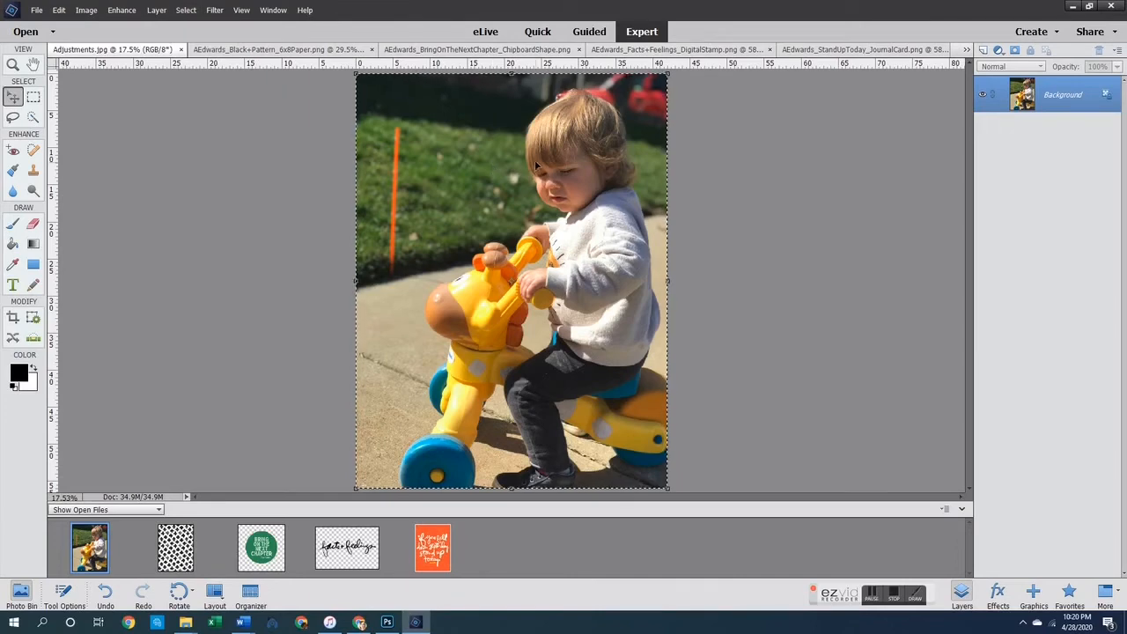
pyautogui.click(58, 10)
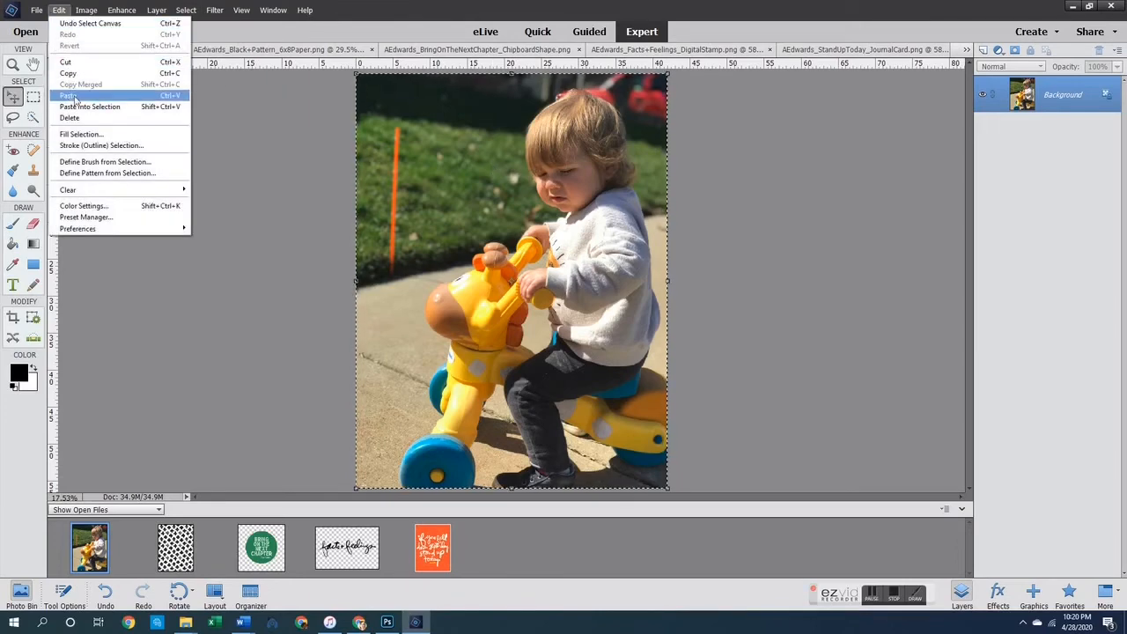
pyautogui.click(273, 10)
pyautogui.click(415, 4)
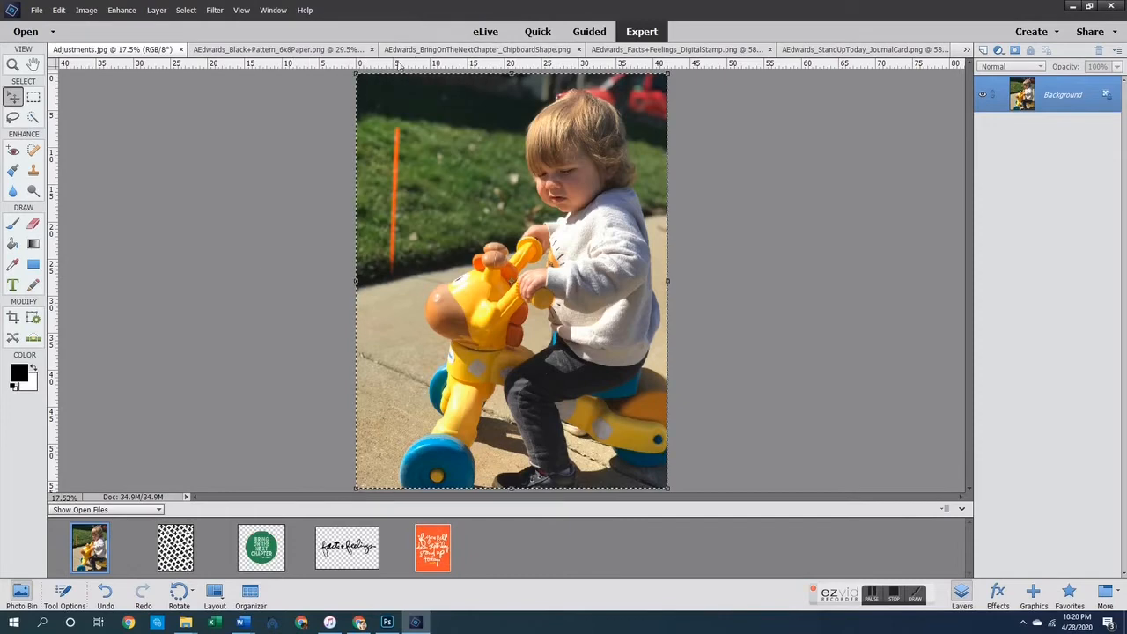
pyautogui.click(276, 49)
pyautogui.hotkey('ctrl', 'v')
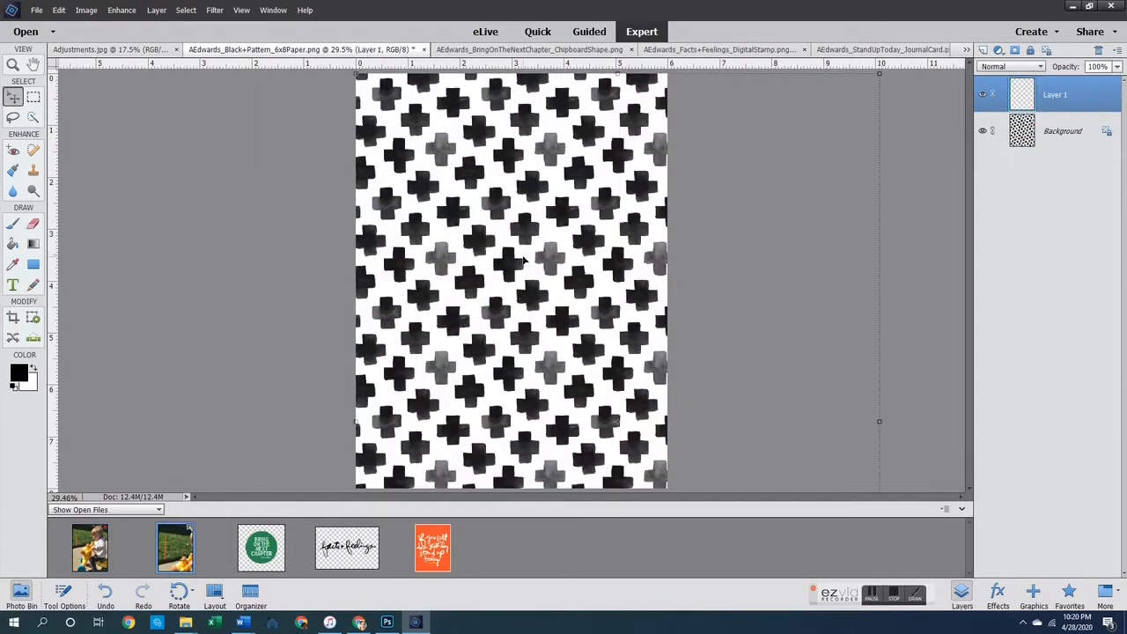
# Scale the pasted photo to 37.61% and position it in the upper left part of the patterned page
pyautogui.click(358, 74)
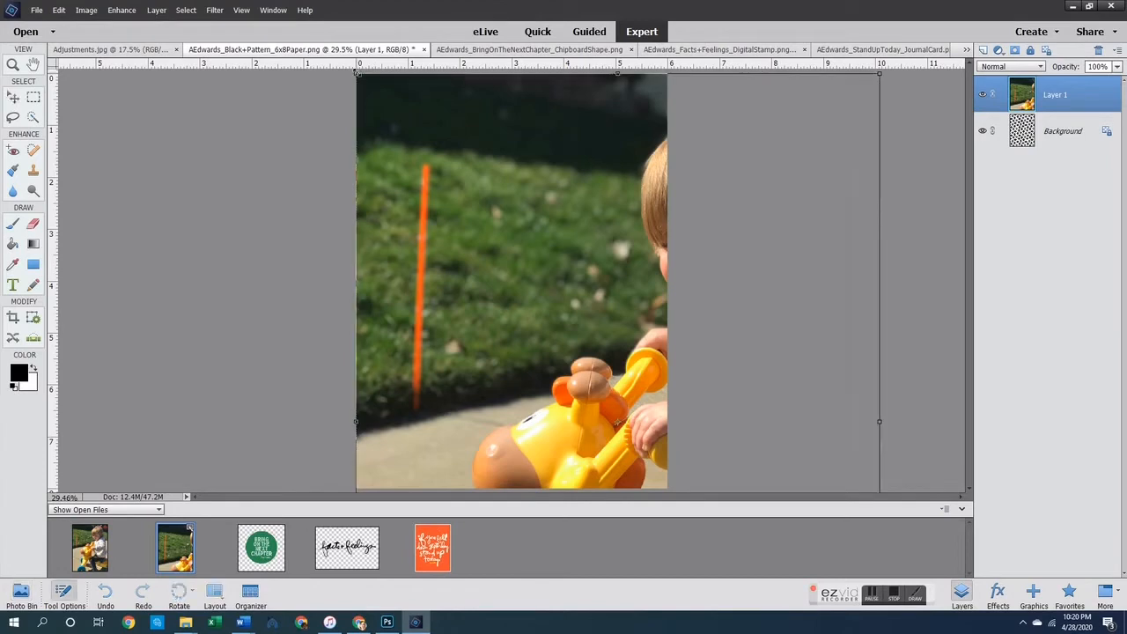
pyautogui.moveTo(357, 74); pyautogui.dragTo(451, 230)
pyautogui.moveTo(557, 340); pyautogui.dragTo(494, 209)
pyautogui.moveTo(555, 321); pyautogui.dragTo(585, 361)
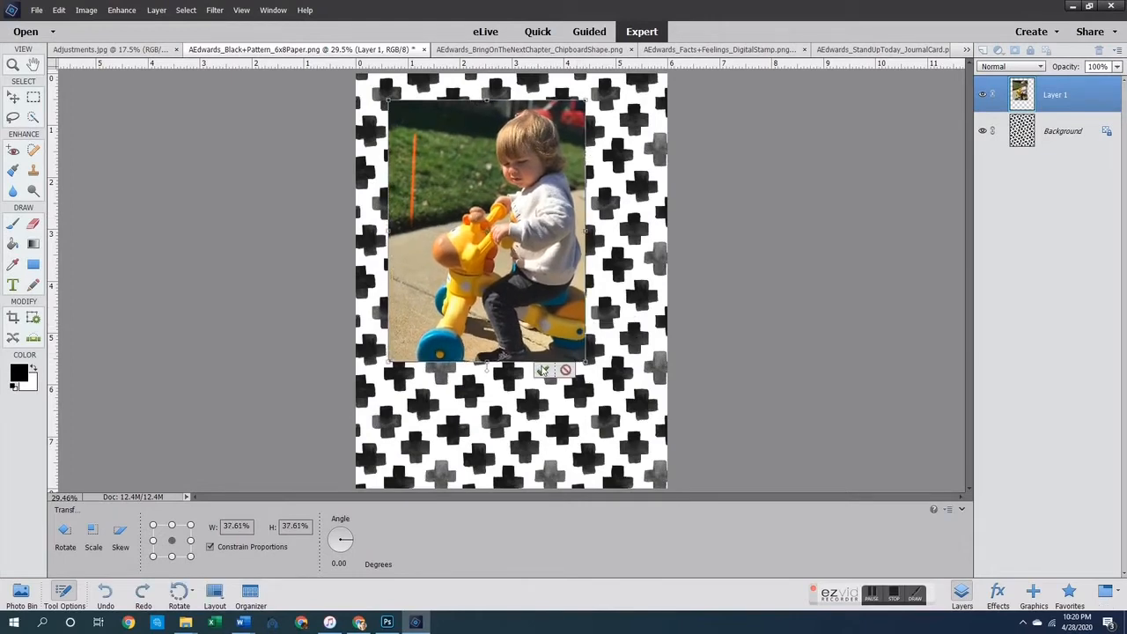
pyautogui.click(543, 370)
pyautogui.click(487, 366)
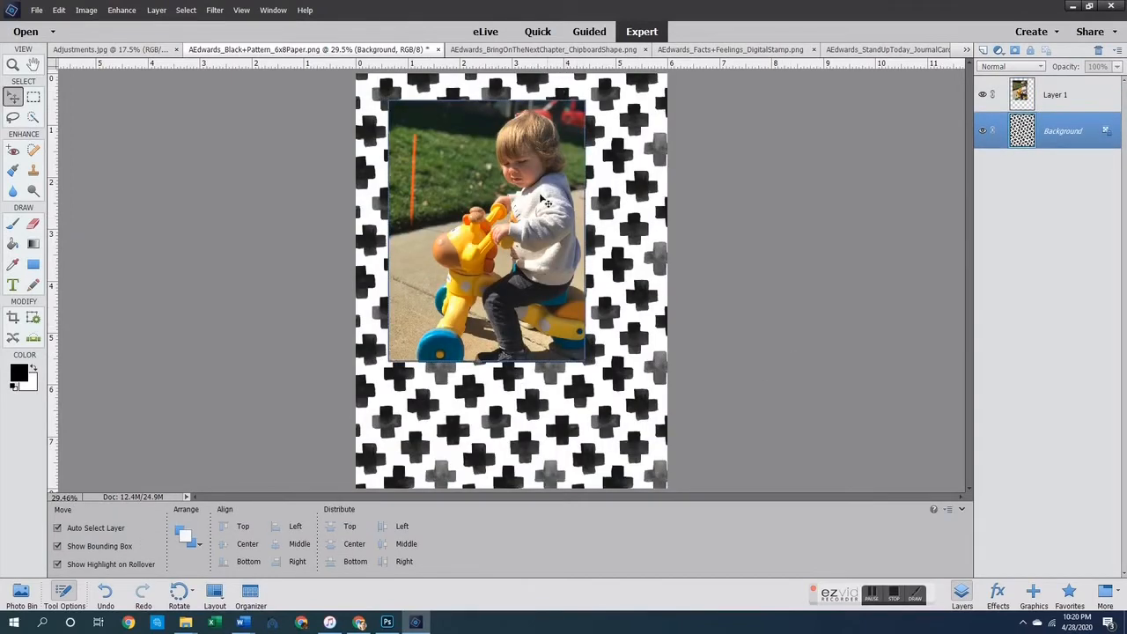
pyautogui.moveTo(539, 195)
pyautogui.mouseDown()
pyautogui.moveTo(518, 186)
pyautogui.moveTo(530, 186)
pyautogui.mouseUp()
pyautogui.click(795, 211)
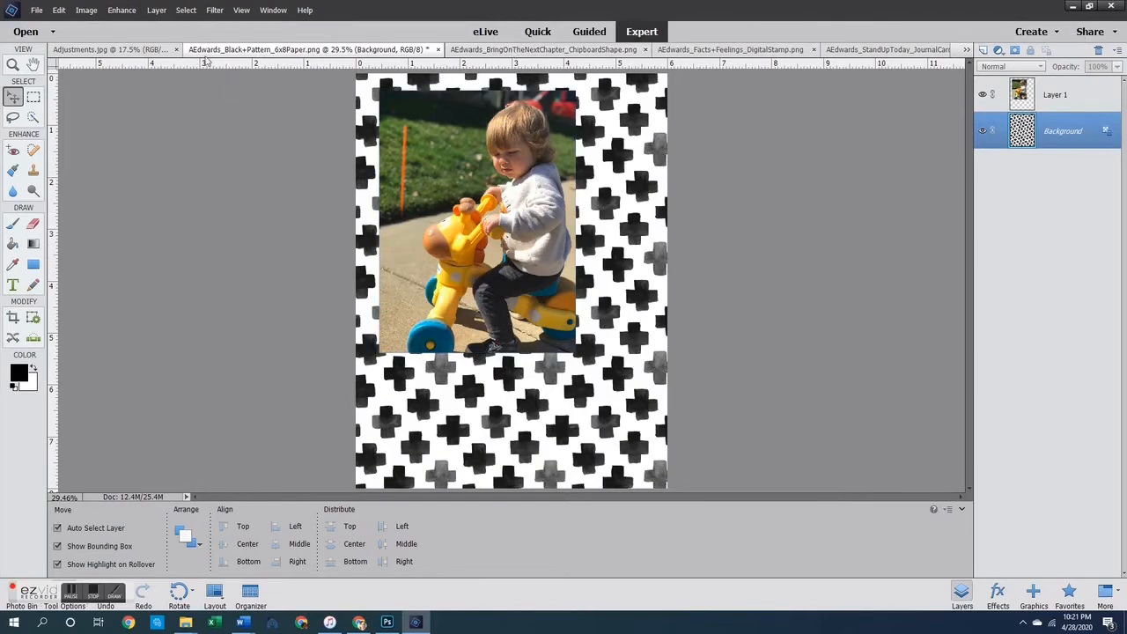
# Close Adjustments.jpg and sample the orange background of the StandUpToday journal card as the foreground color
pyautogui.click(176, 49)
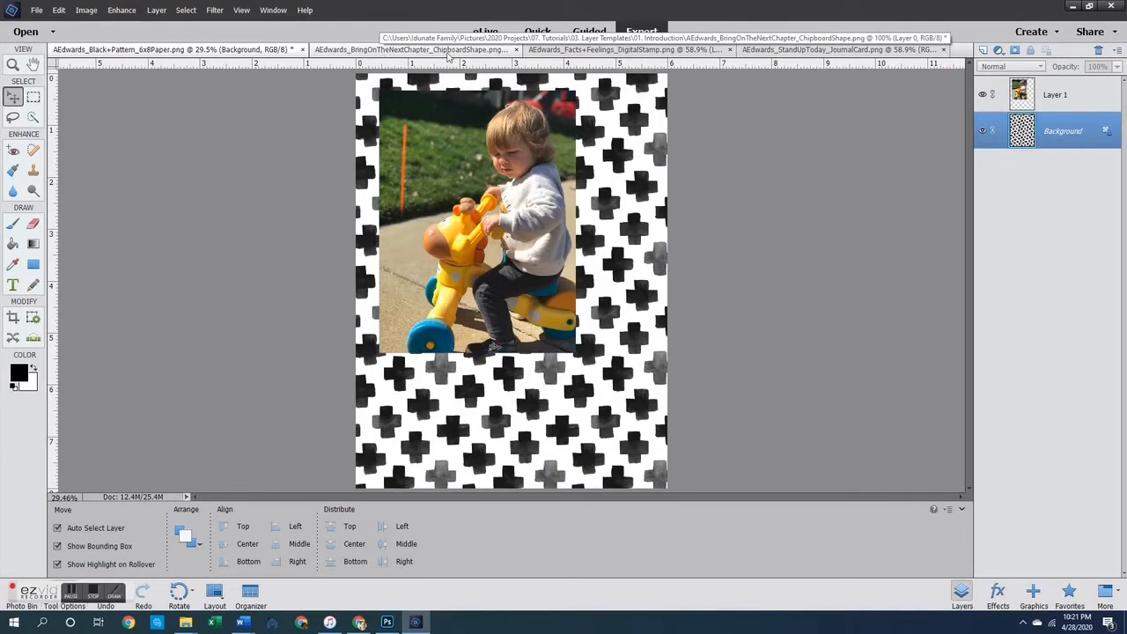
pyautogui.click(634, 50)
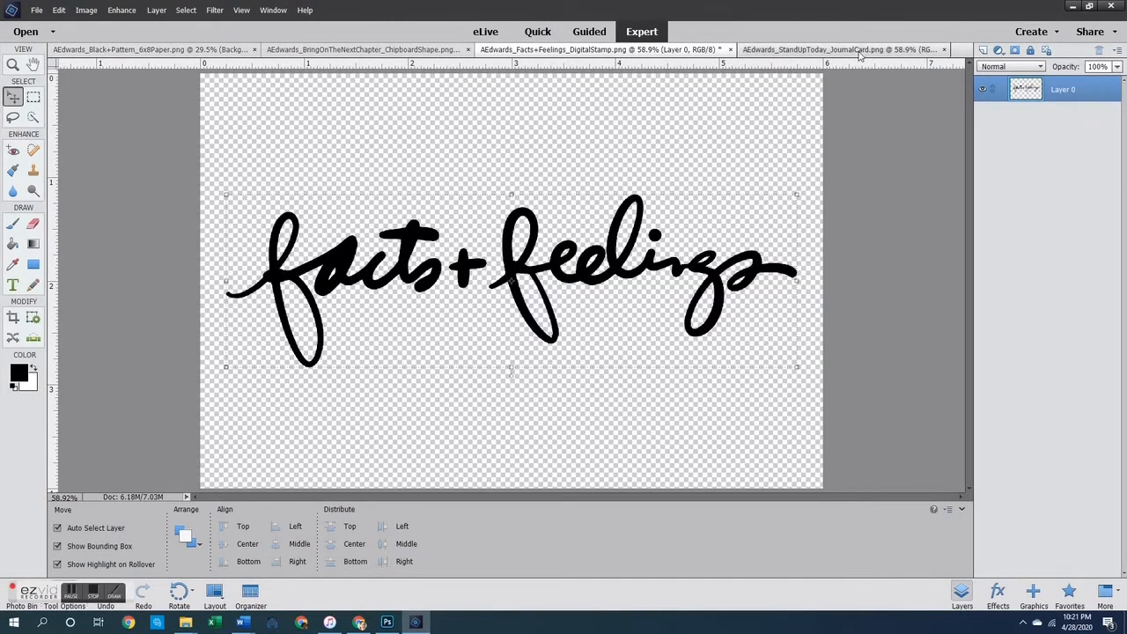
pyautogui.click(885, 50)
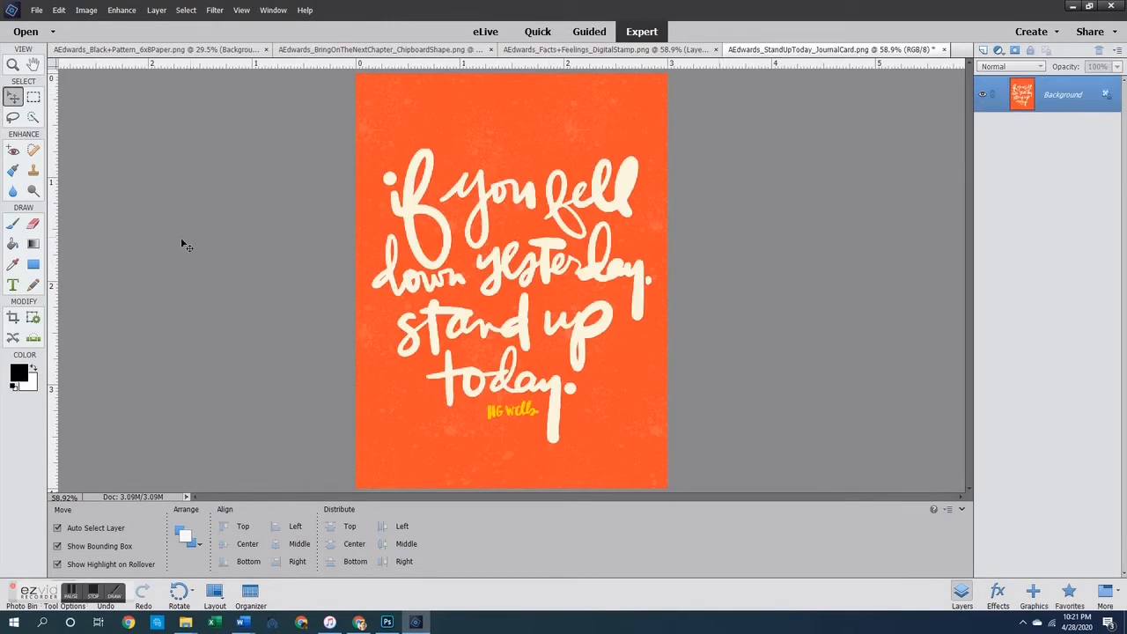
pyautogui.click(13, 266)
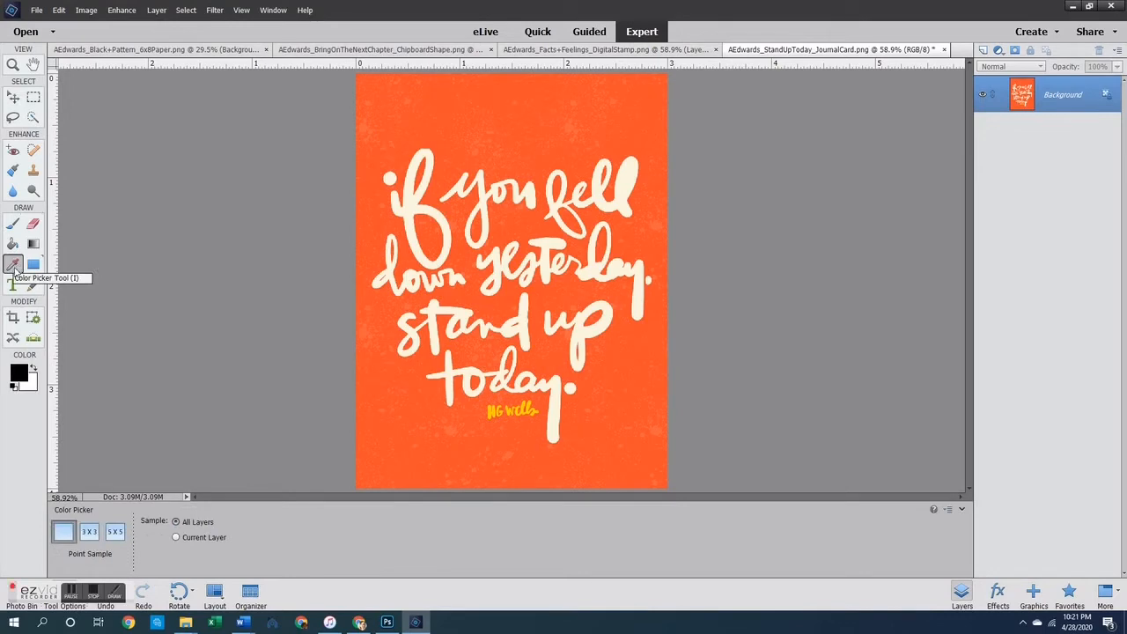
pyautogui.click(512, 102)
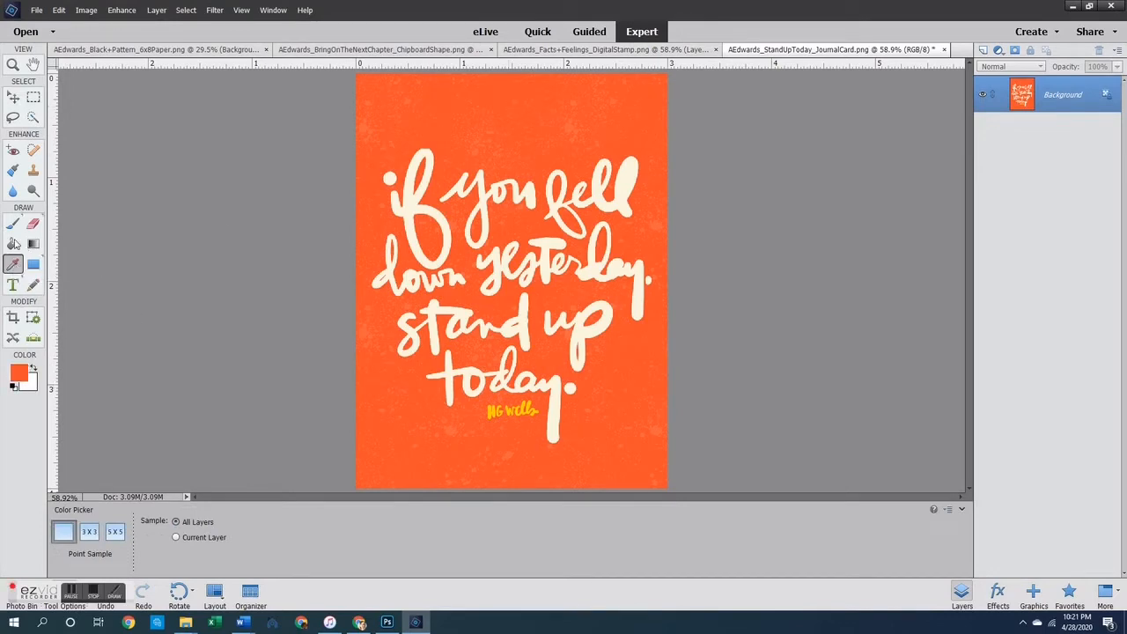
# Fill all of the "facts+feelings" stamp lettering with the sampled orange using the Paint Bucket
pyautogui.click(13, 244)
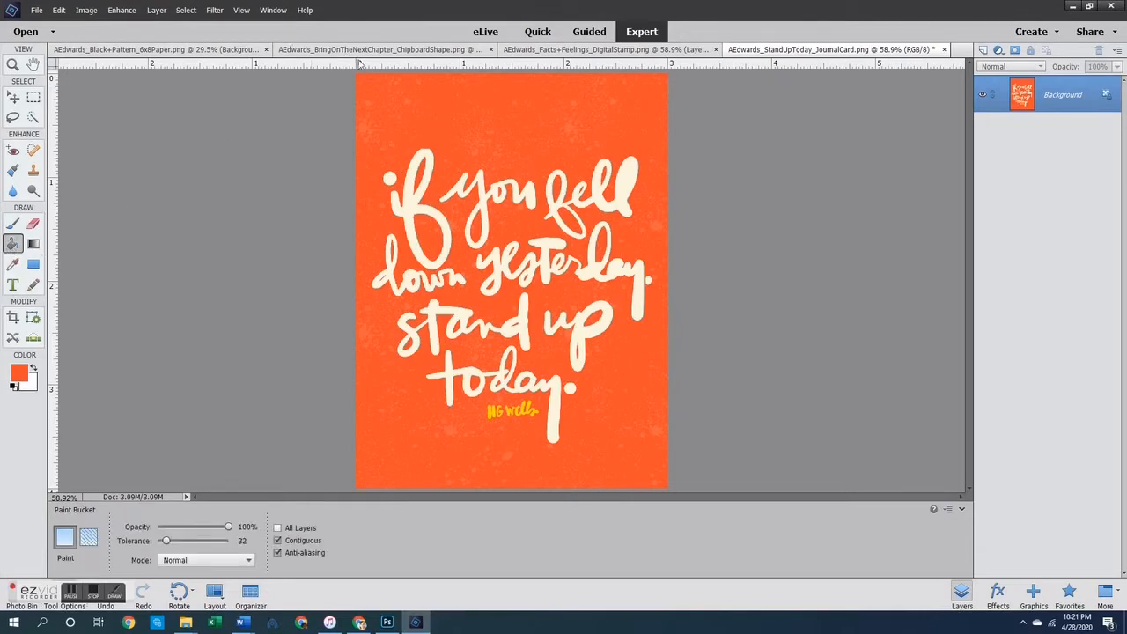
pyautogui.click(649, 53)
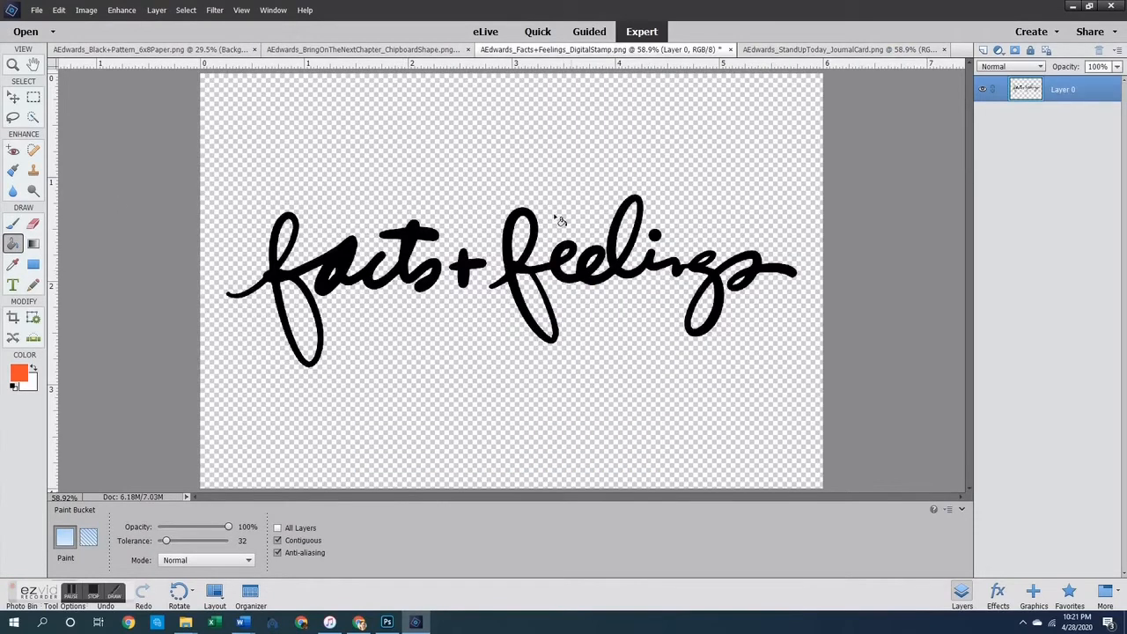
pyautogui.click(344, 268)
pyautogui.click(467, 272)
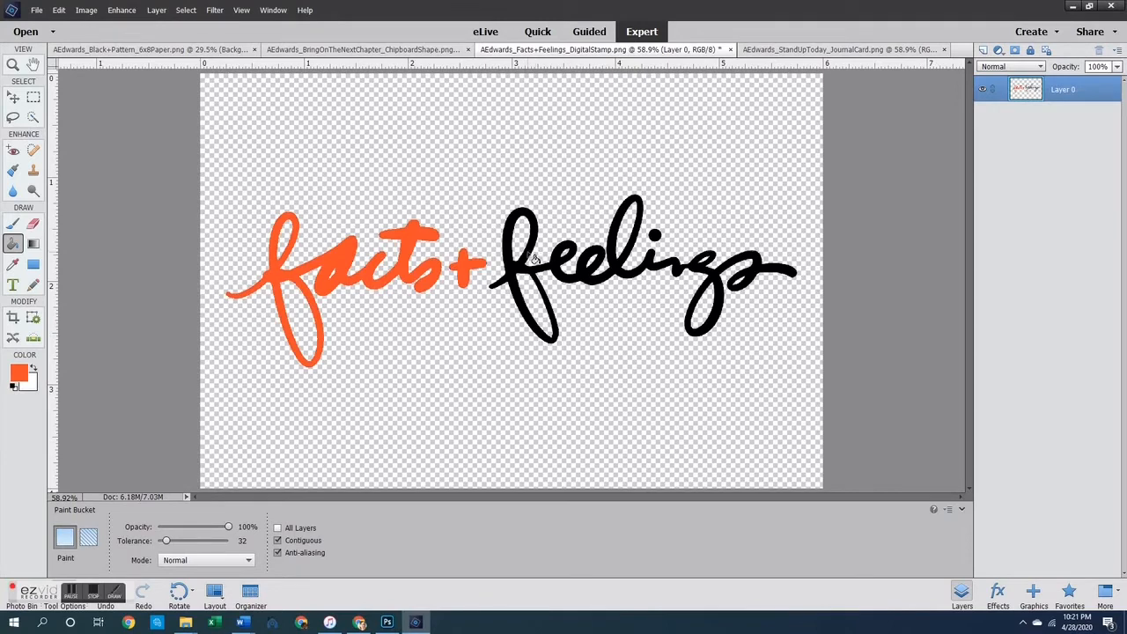
pyautogui.click(534, 258)
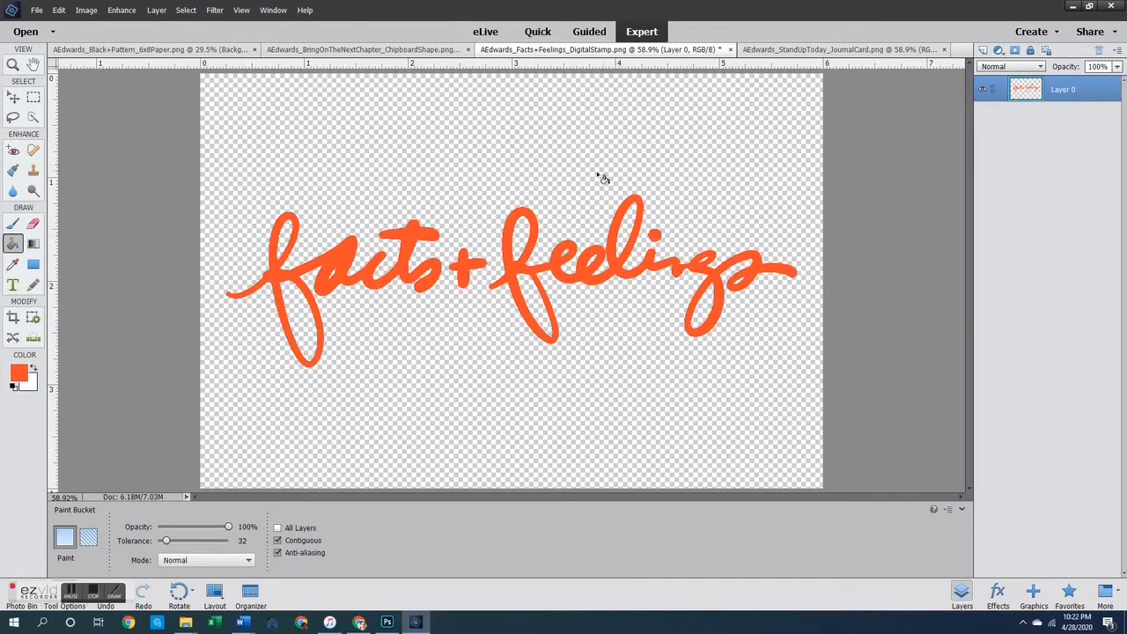
# Copy the orange "facts+feelings" lettering onto the patterned page above the photo layer and position it across the photo's bottom edge
pyautogui.press('v')
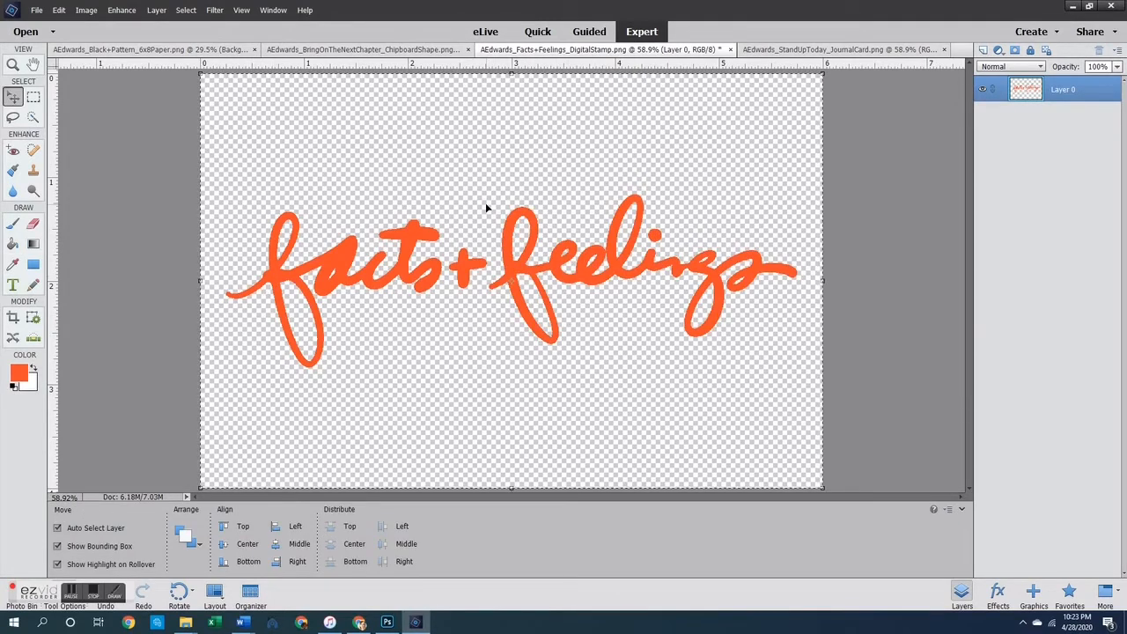
pyautogui.moveTo(159, 53); pyautogui.dragTo(611, 382)
pyautogui.moveTo(1057, 132); pyautogui.dragTo(1056, 83)
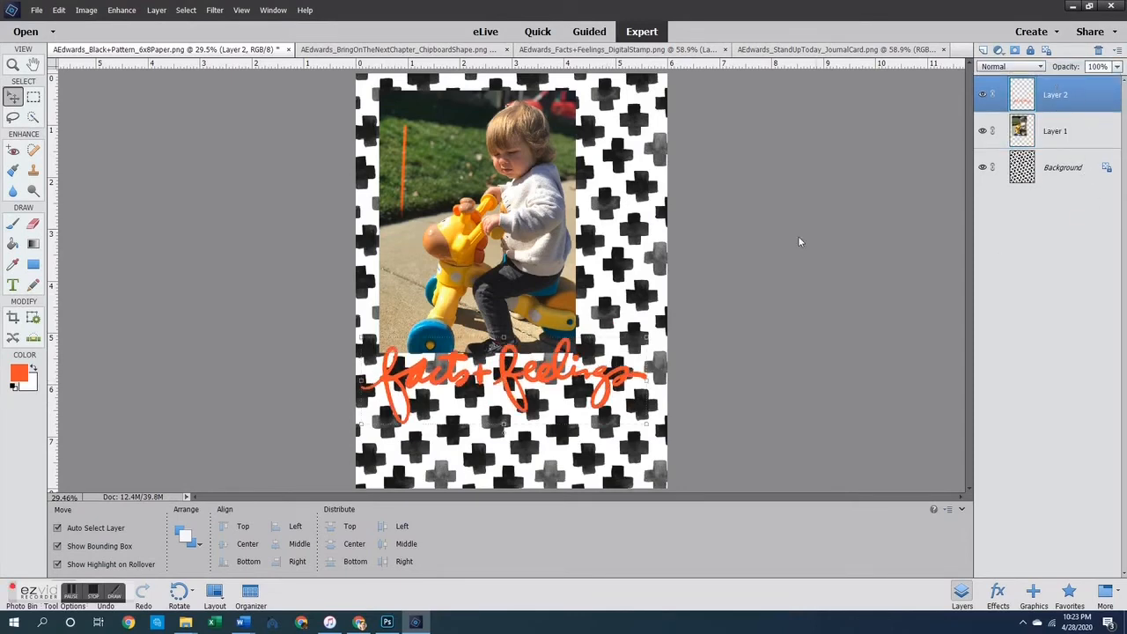
pyautogui.moveTo(559, 379); pyautogui.dragTo(567, 360)
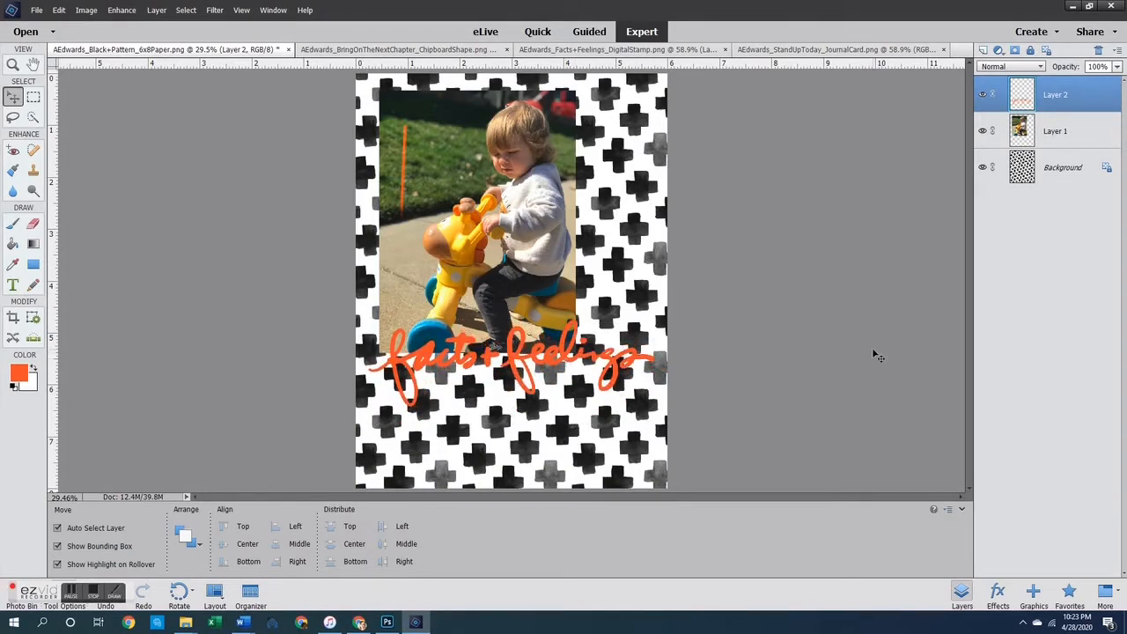
pyautogui.click(872, 347)
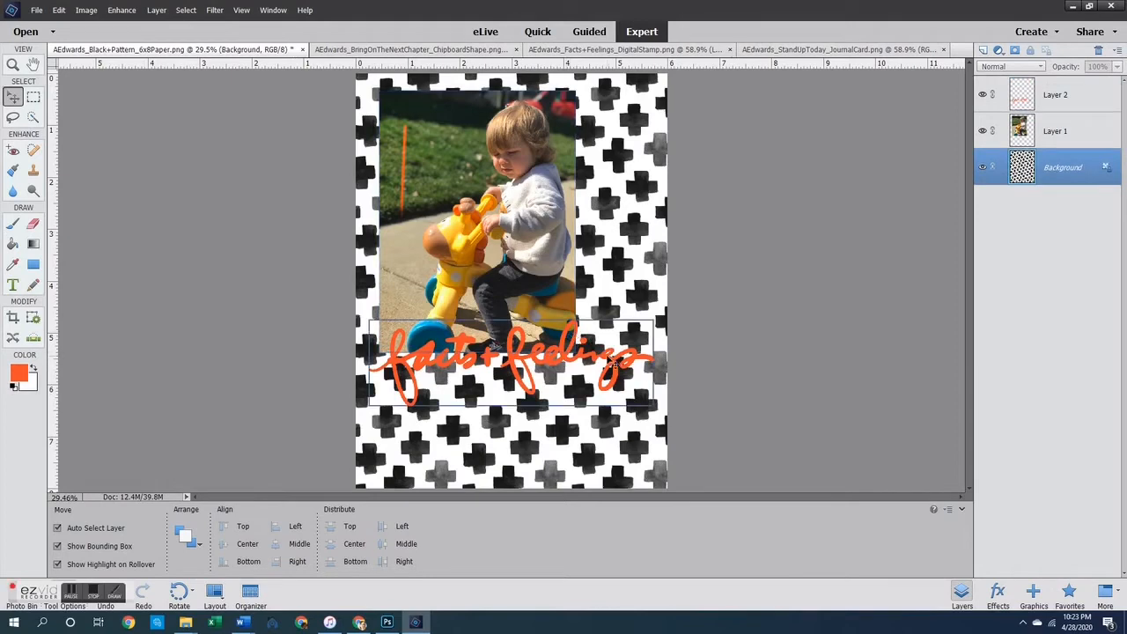
# Duplicate the orange "facts+feelings" lettering layer within the patterned page
pyautogui.rightClick(1060, 92)
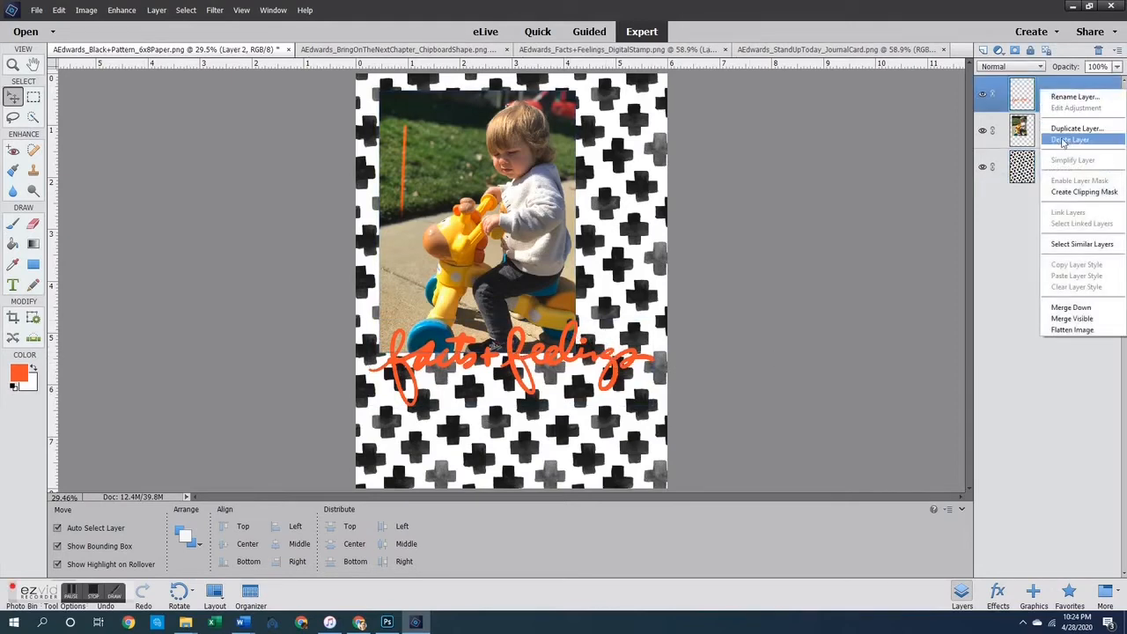
pyautogui.click(1067, 129)
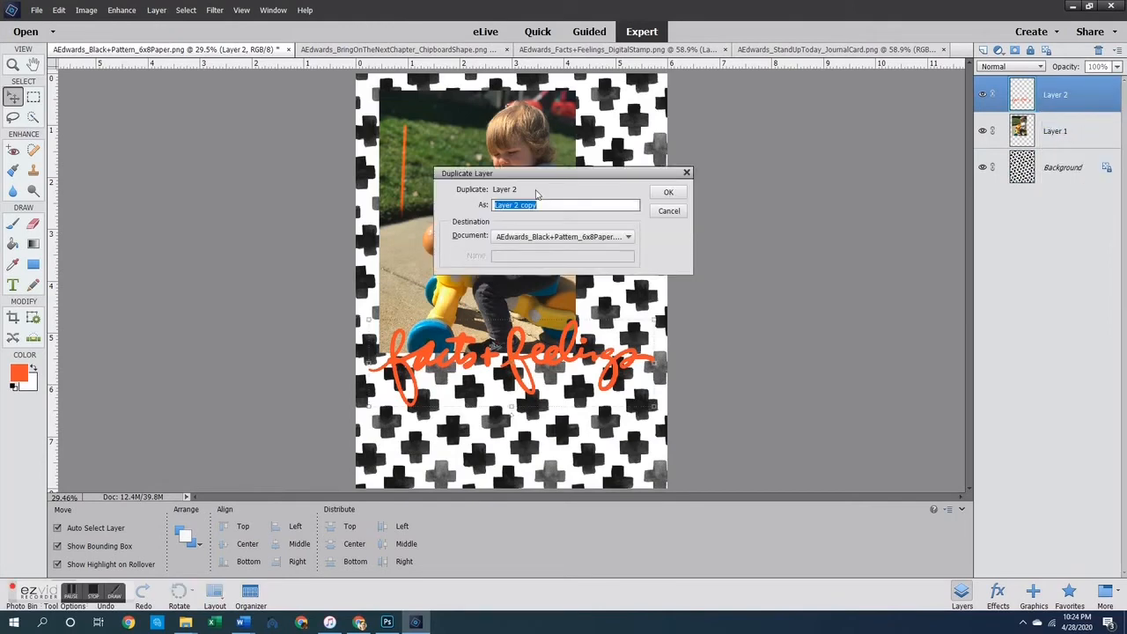
pyautogui.click(669, 192)
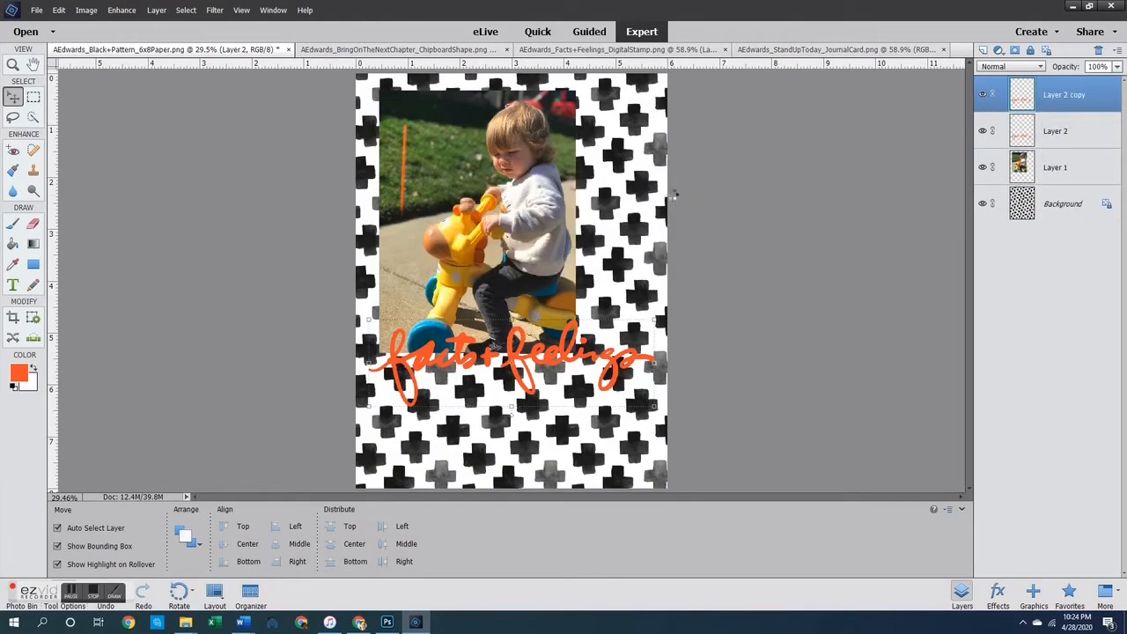
# Set the foreground color to black and fill all of the duplicated "facts+feelings" lettering with it using the Paint Bucket
pyautogui.click(24, 375)
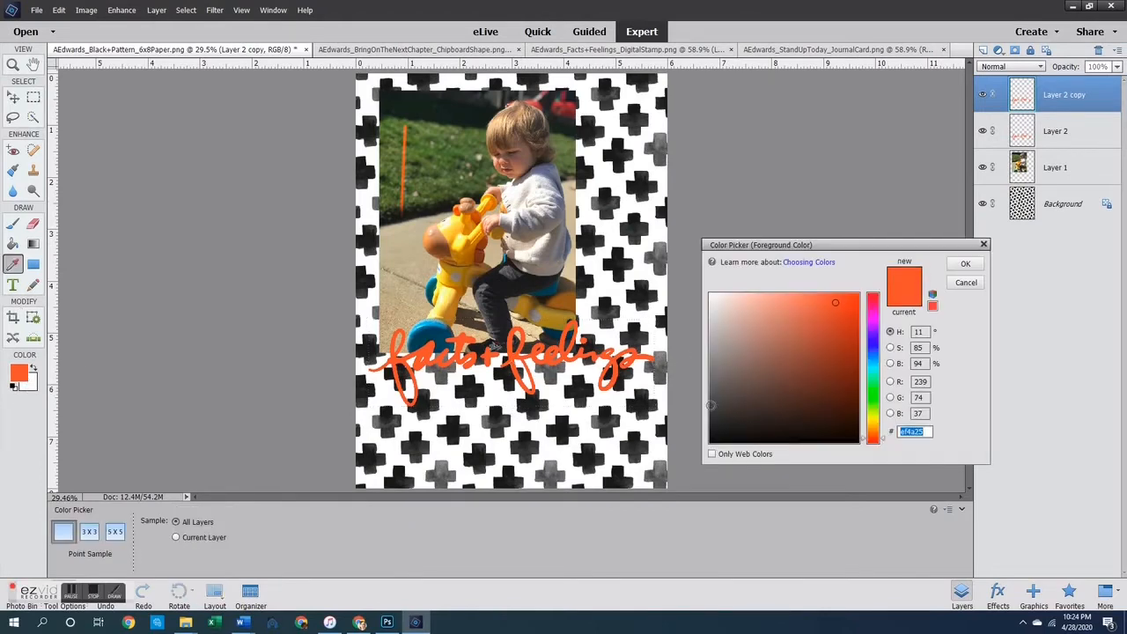
pyautogui.moveTo(712, 407); pyautogui.dragTo(644, 478)
pyautogui.click(965, 263)
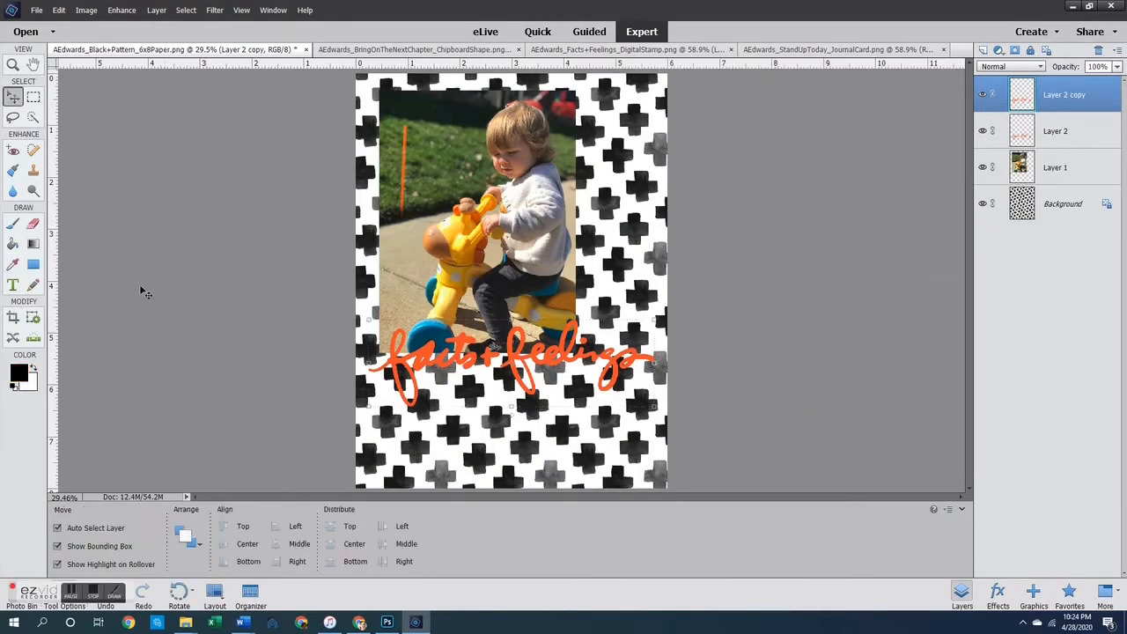
pyautogui.click(12, 244)
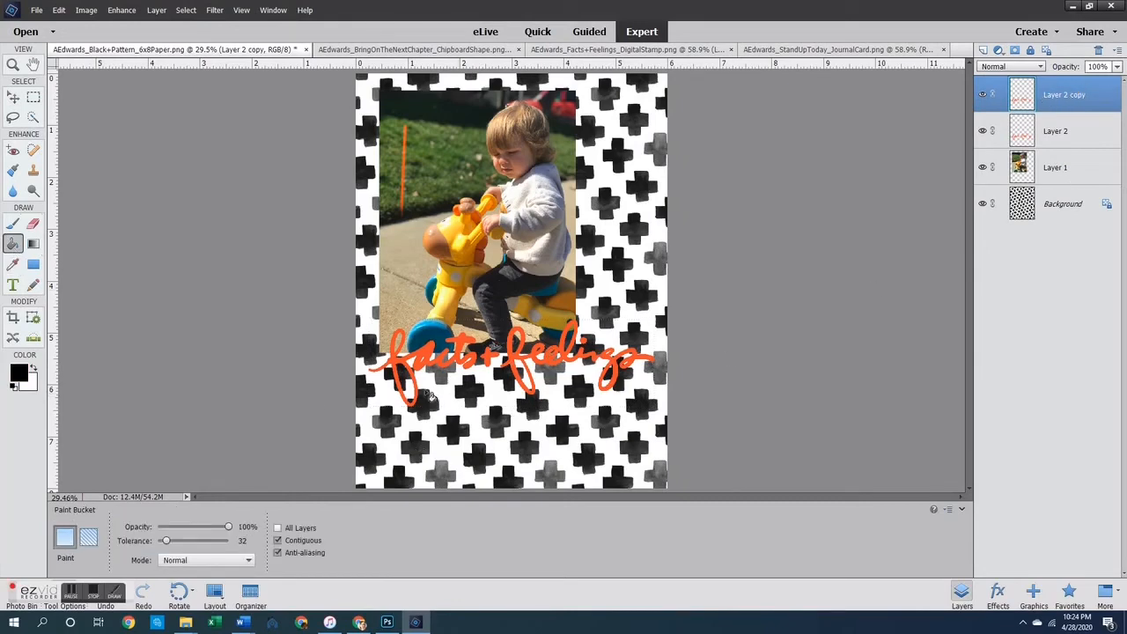
pyautogui.click(431, 356)
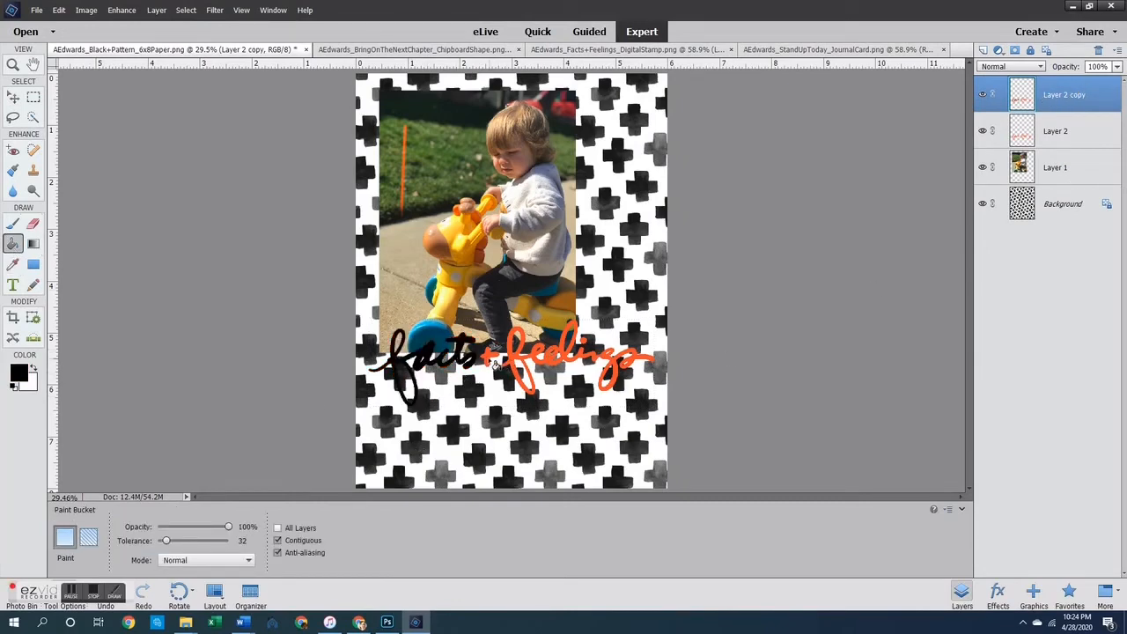
pyautogui.click(496, 363)
pyautogui.click(520, 363)
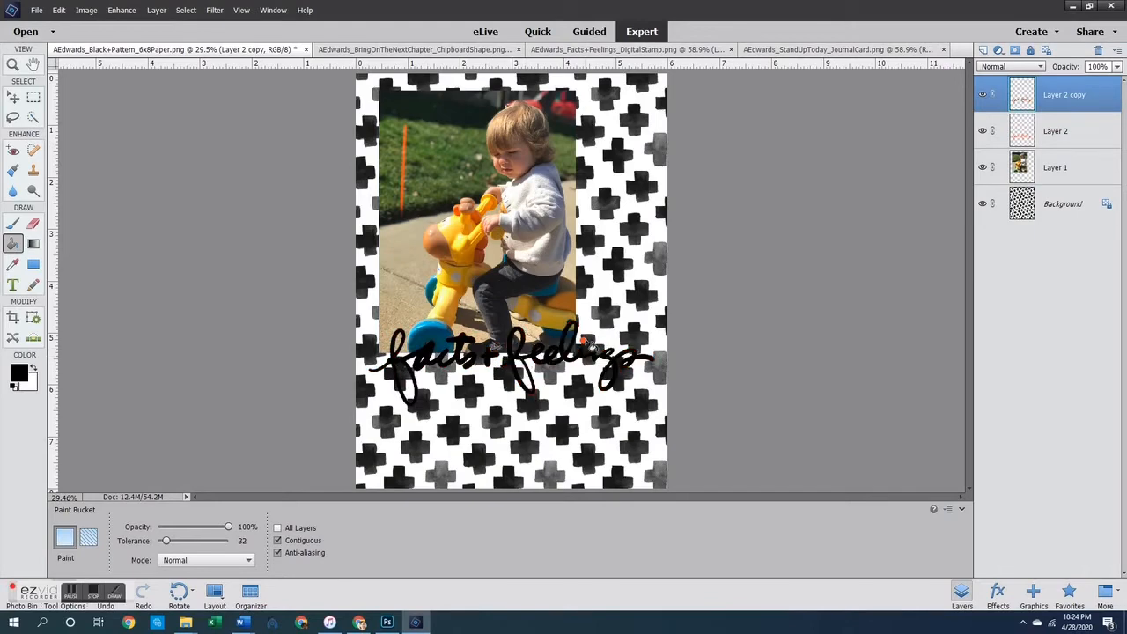
pyautogui.click(584, 341)
# Move the black lettering layer beneath the orange lettering layer in the layer stack
pyautogui.click(13, 64)
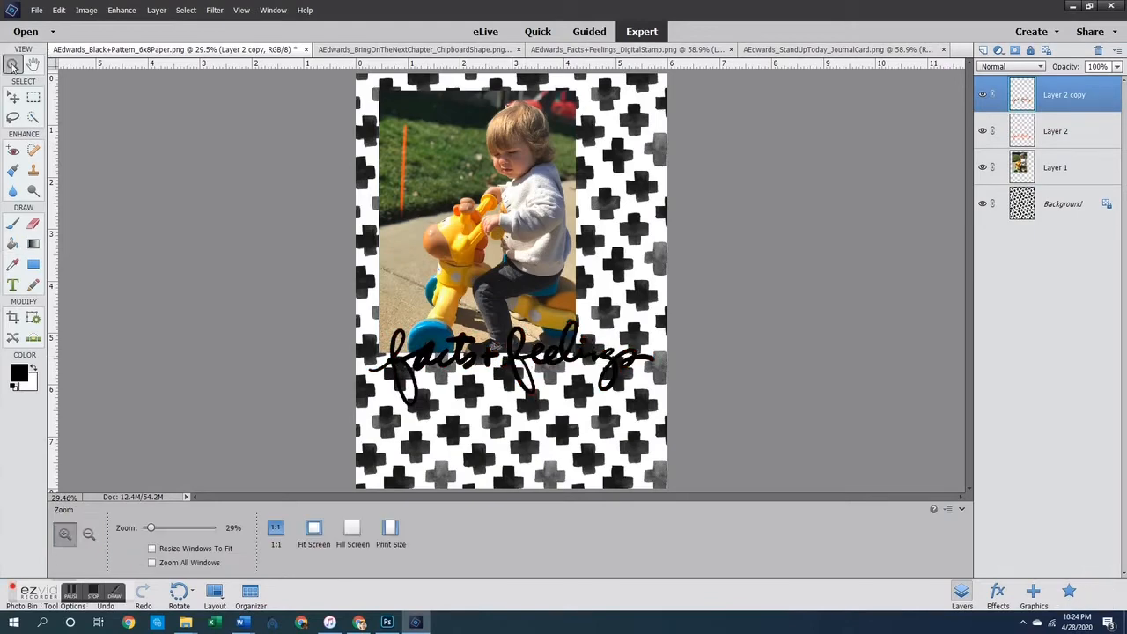
pyautogui.click(13, 98)
pyautogui.moveTo(1042, 105); pyautogui.dragTo(1045, 150)
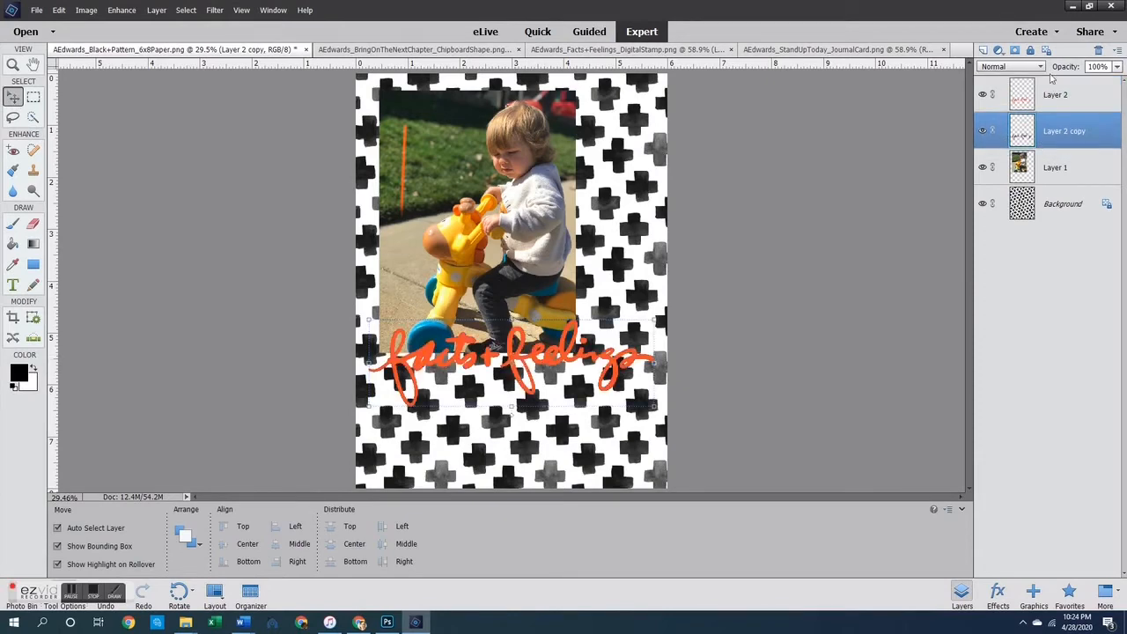
# Nudge the orange "facts+feelings" lettering slightly to the right so the black copy forms an offset shadow, then deselect it
pyautogui.click(1053, 103)
pyautogui.press('Right')
pyautogui.press('Right')
pyautogui.press('Right')
pyautogui.press('Right')
pyautogui.press('Right')
pyautogui.press('Right')
pyautogui.press('Right')
pyautogui.press('Right')
pyautogui.press('Right')
pyautogui.press('Right')
pyautogui.press('Right')
pyautogui.press('Right')
pyautogui.press('Right')
pyautogui.press('Right')
pyautogui.press('Right')
pyautogui.press('Right')
pyautogui.press('Right')
pyautogui.press('Right')
pyautogui.press('Right')
pyautogui.press('Right')
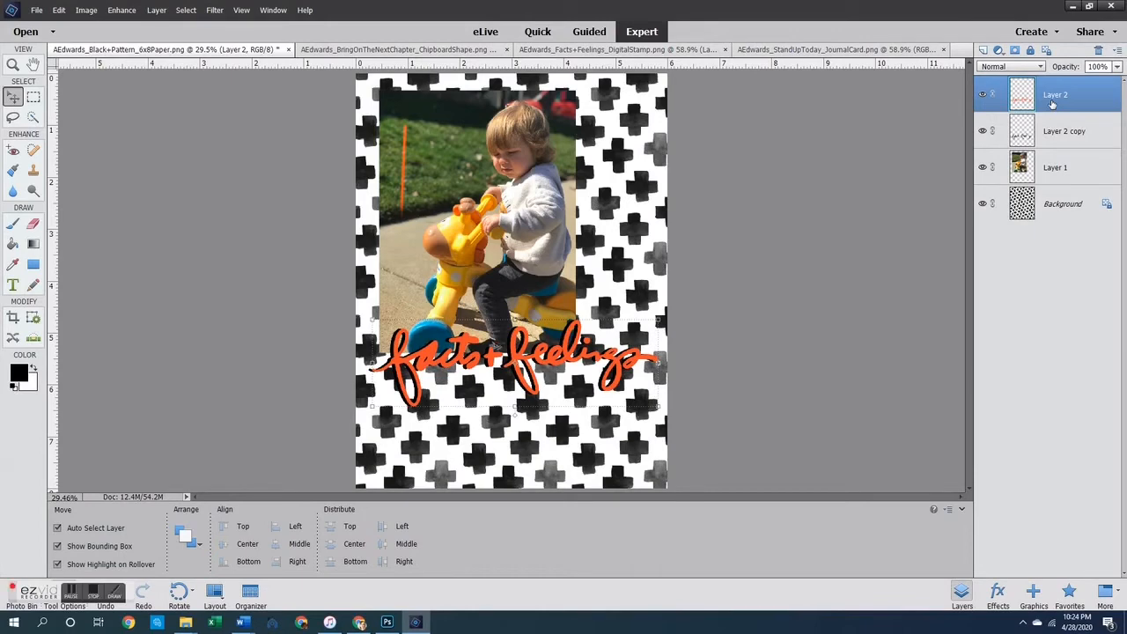
pyautogui.click(1052, 203)
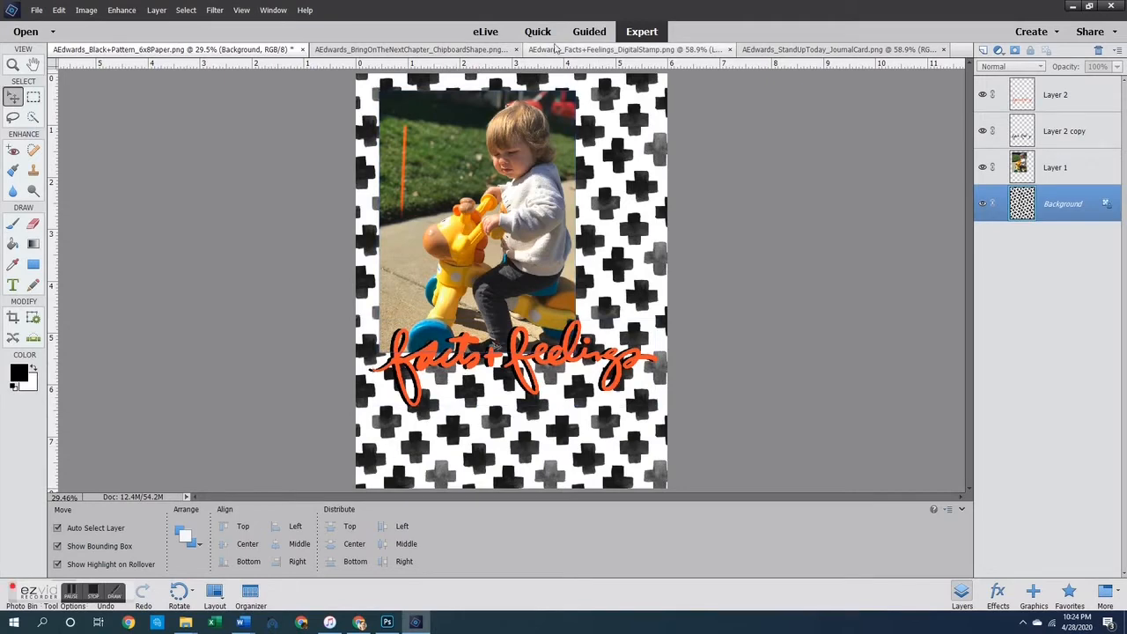
# Close the Facts+Feelings stamp and the StandUpToday journal card documents without saving the changes
pyautogui.click(378, 52)
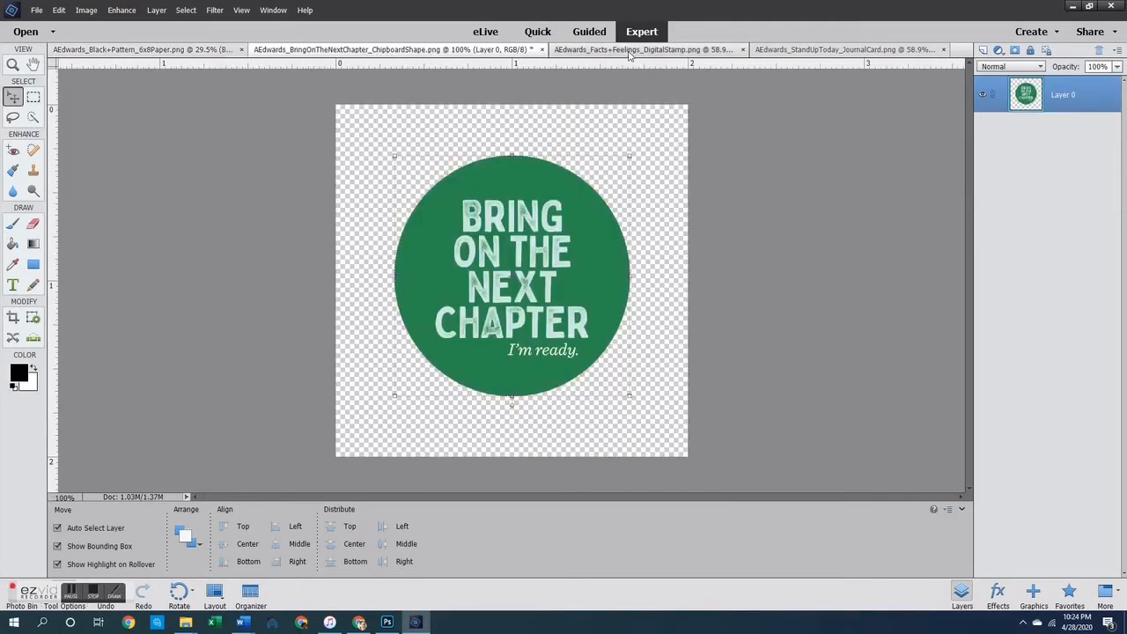
pyautogui.click(625, 51)
pyautogui.click(731, 50)
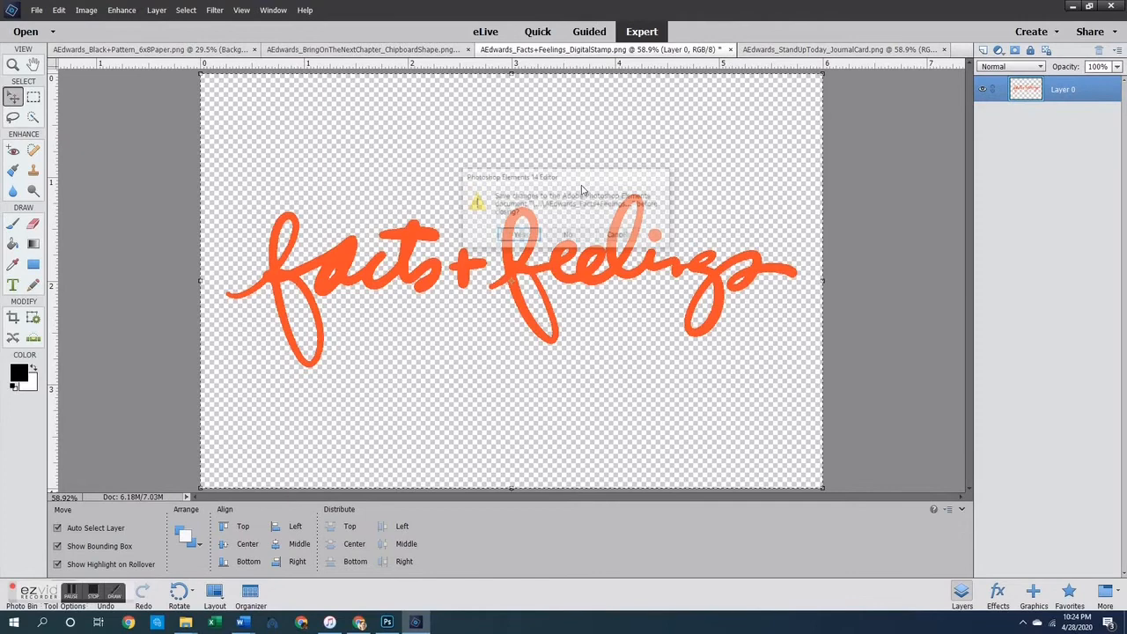
pyautogui.click(569, 234)
pyautogui.click(657, 53)
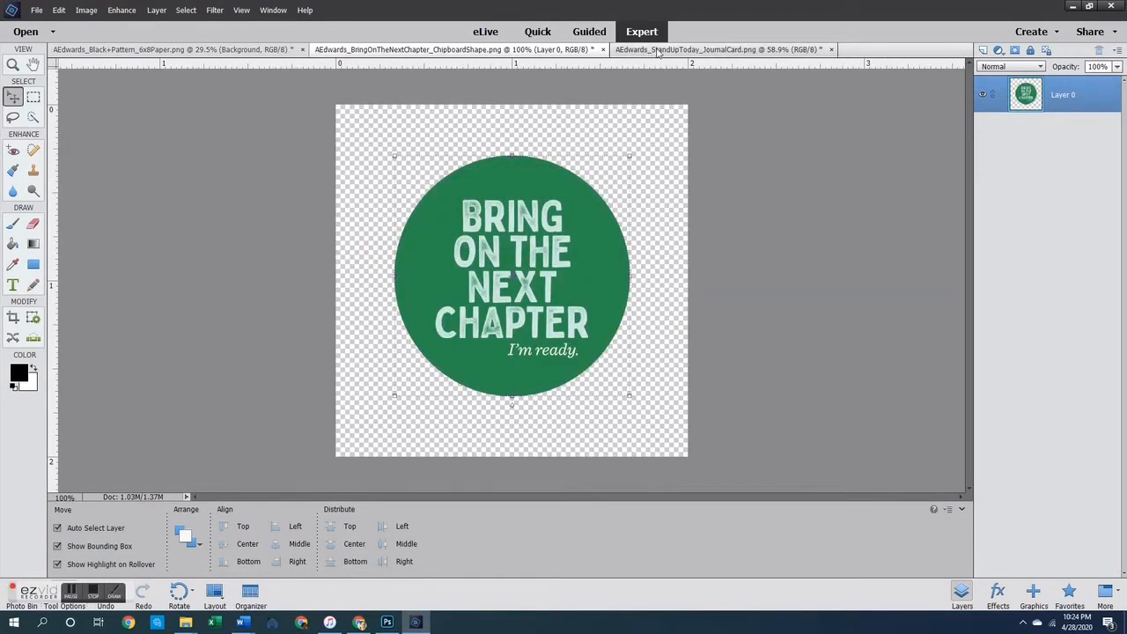
pyautogui.click(832, 49)
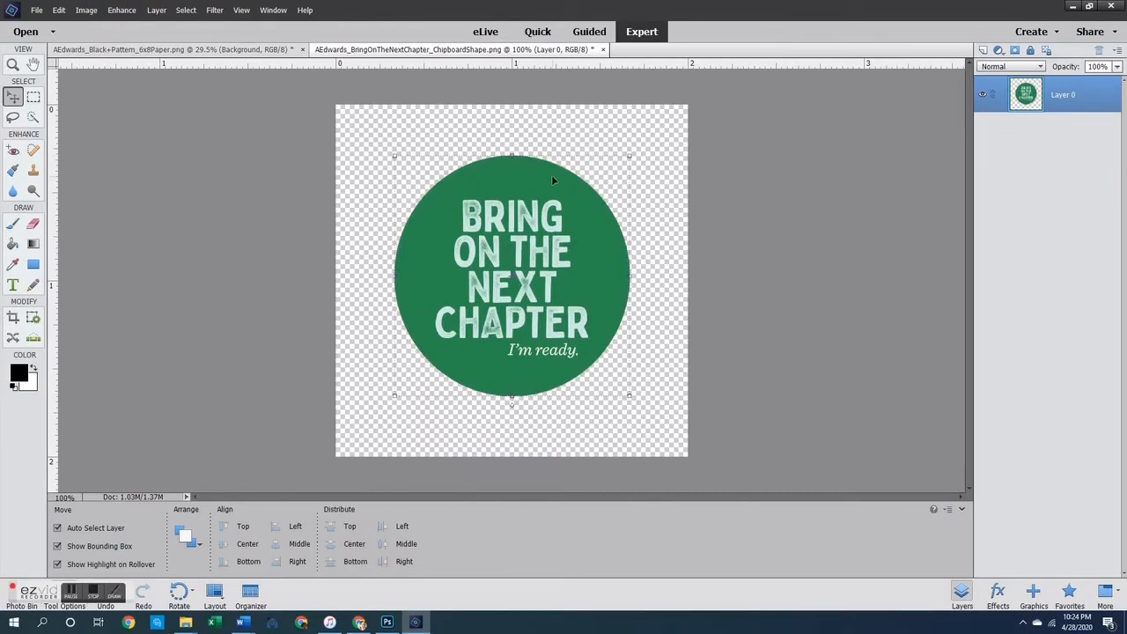
# Copy the green "Bring on the Next Chapter" circle onto the page, directly above the photo layer, and position it in the photo's upper left corner
pyautogui.hotkey('ctrl', 'a')
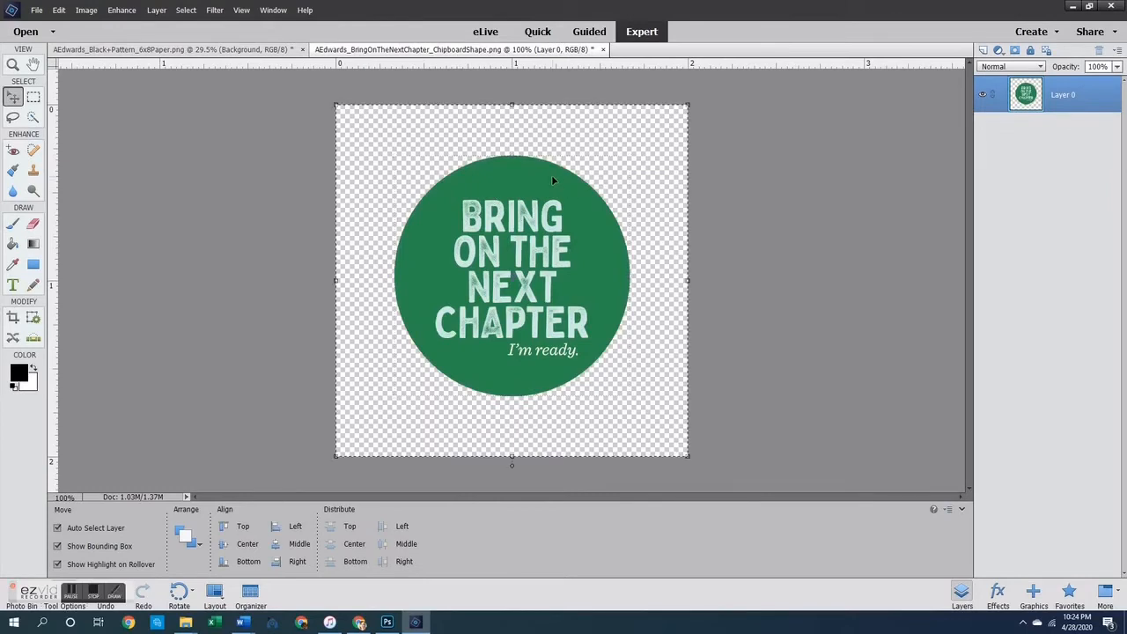
pyautogui.click(234, 50)
pyautogui.hotkey('ctrl', 'v')
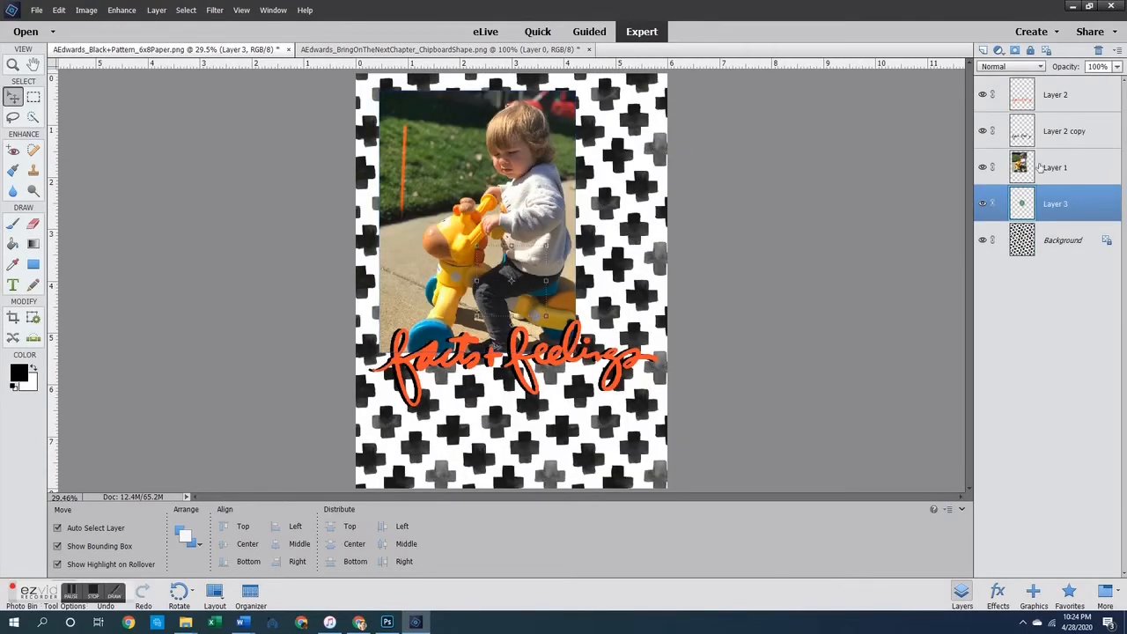
pyautogui.moveTo(1047, 206); pyautogui.dragTo(1045, 151)
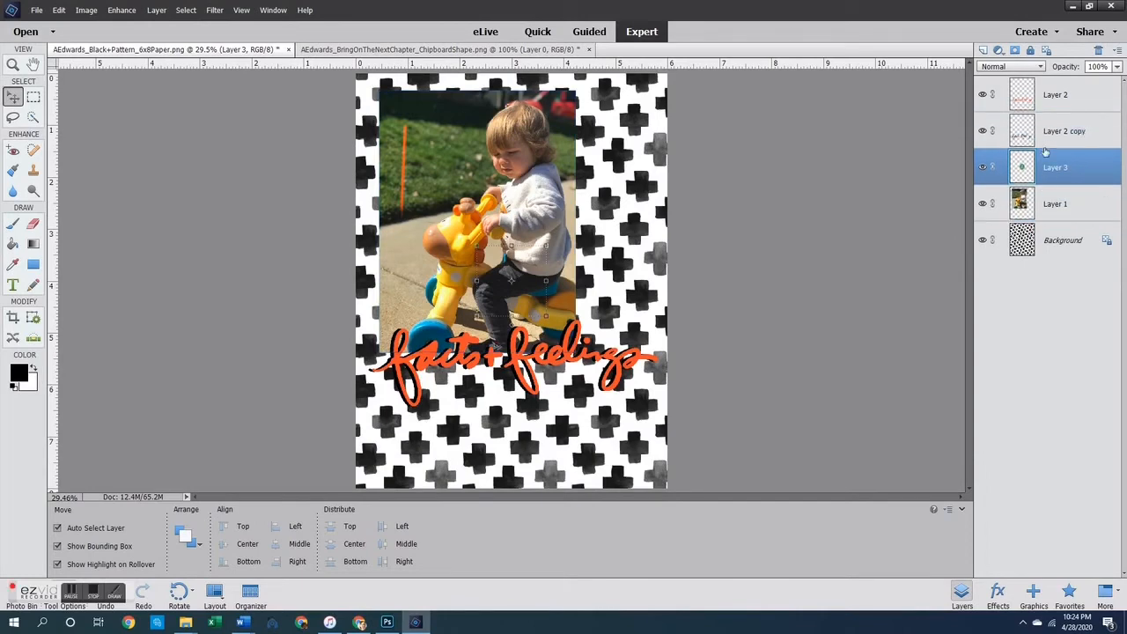
pyautogui.moveTo(518, 284); pyautogui.dragTo(431, 147)
pyautogui.click(666, 179)
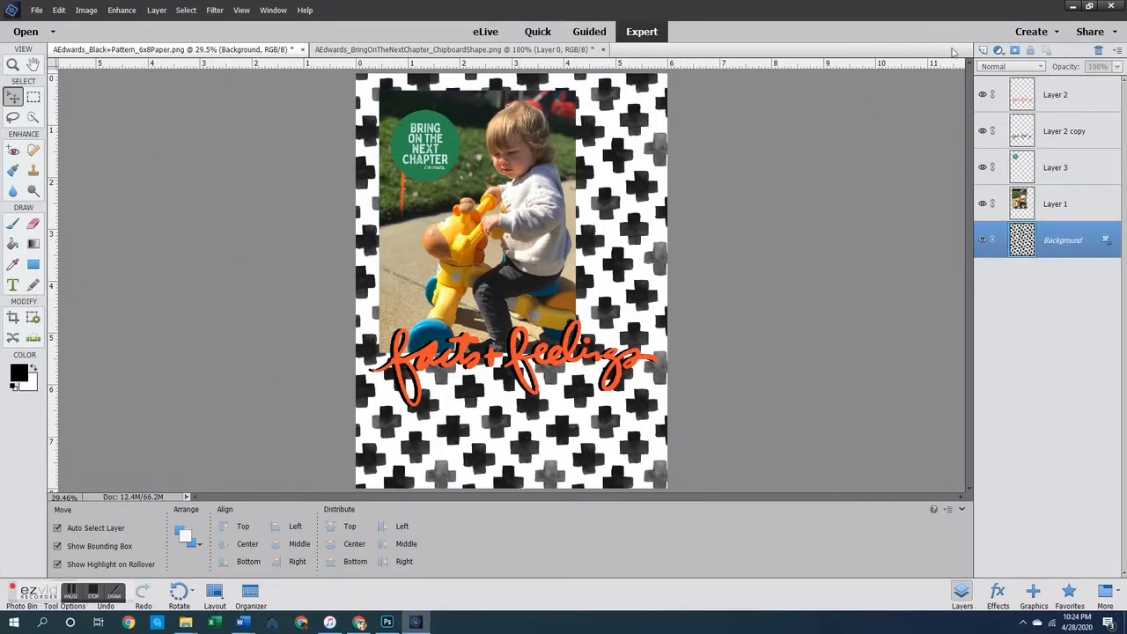
# Draw a white rectangle about 5 in wide and 1.5 in high beneath the photo, on a shape layer above all other layers
pyautogui.click(1041, 104)
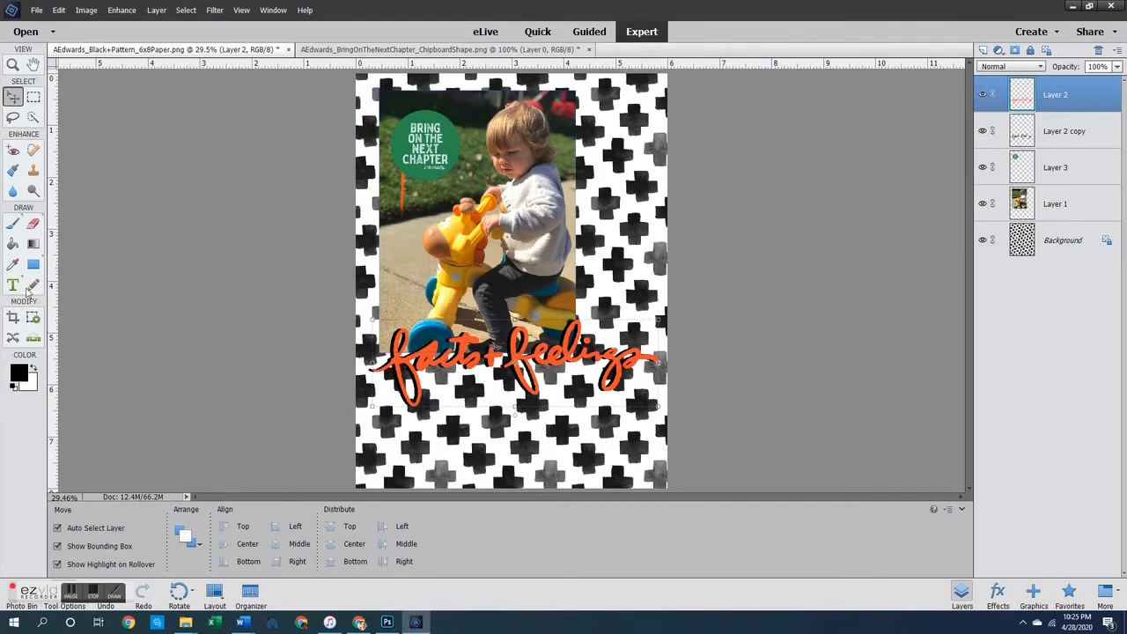
pyautogui.click(33, 265)
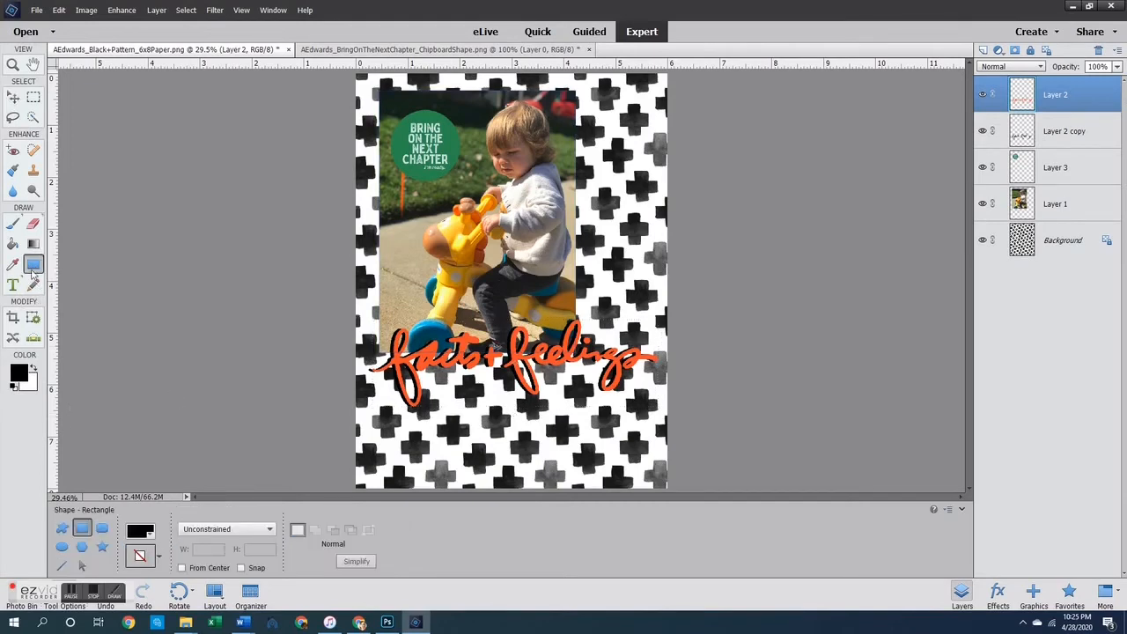
pyautogui.click(139, 533)
pyautogui.click(187, 415)
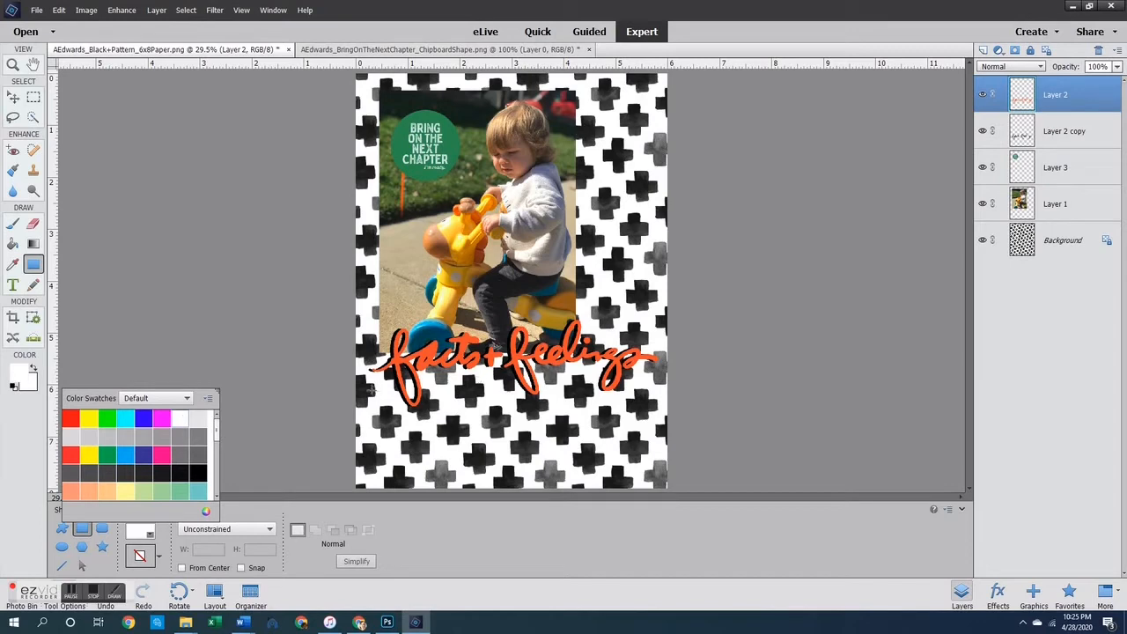
pyautogui.moveTo(383, 377); pyautogui.dragTo(637, 459)
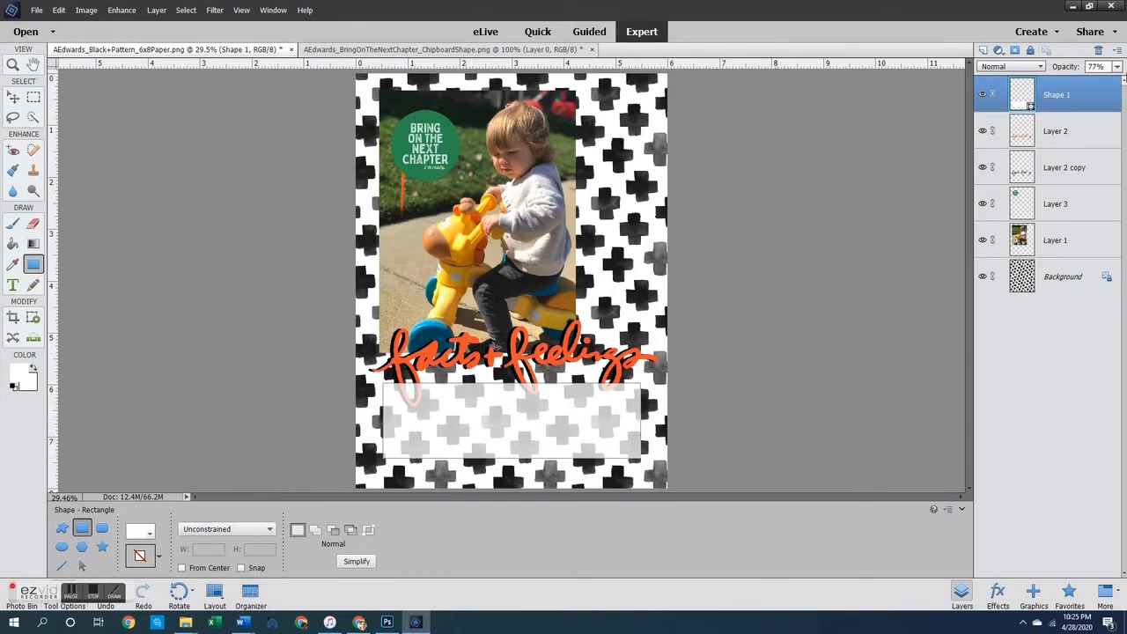
# Set the white rectangle's opacity to 75% and move its layer beneath both lettering layers
pyautogui.moveTo(1107, 66); pyautogui.dragTo(1085, 67)
pyautogui.write('75')
pyautogui.click(1116, 67)
pyautogui.moveTo(1108, 81); pyautogui.dragTo(1119, 80)
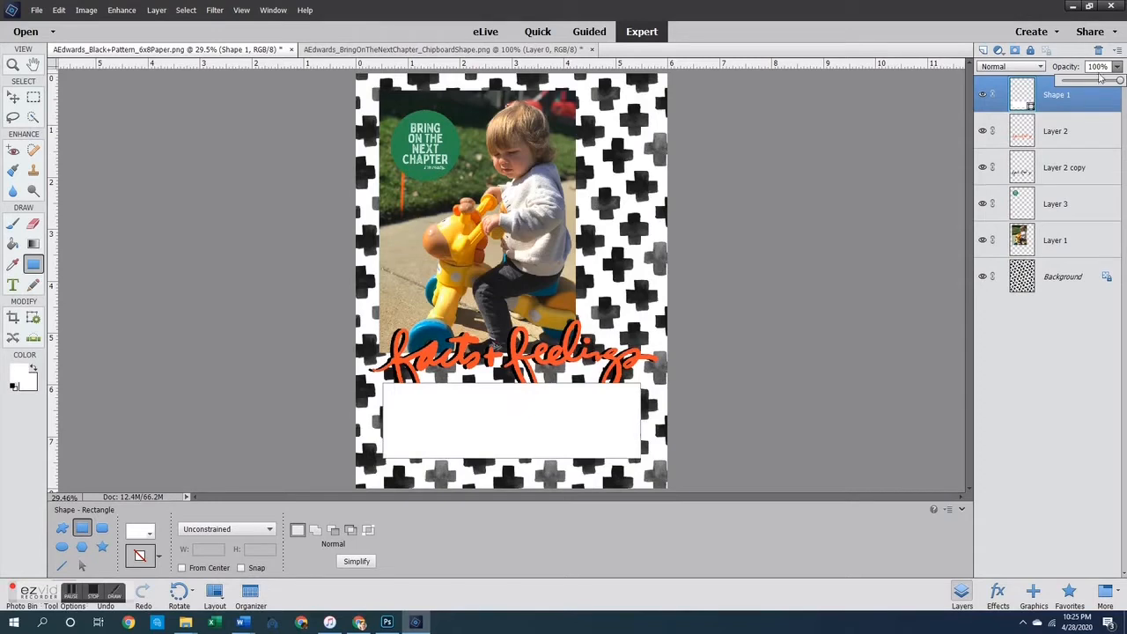
pyautogui.moveTo(1106, 67); pyautogui.dragTo(1038, 68)
pyautogui.write('75')
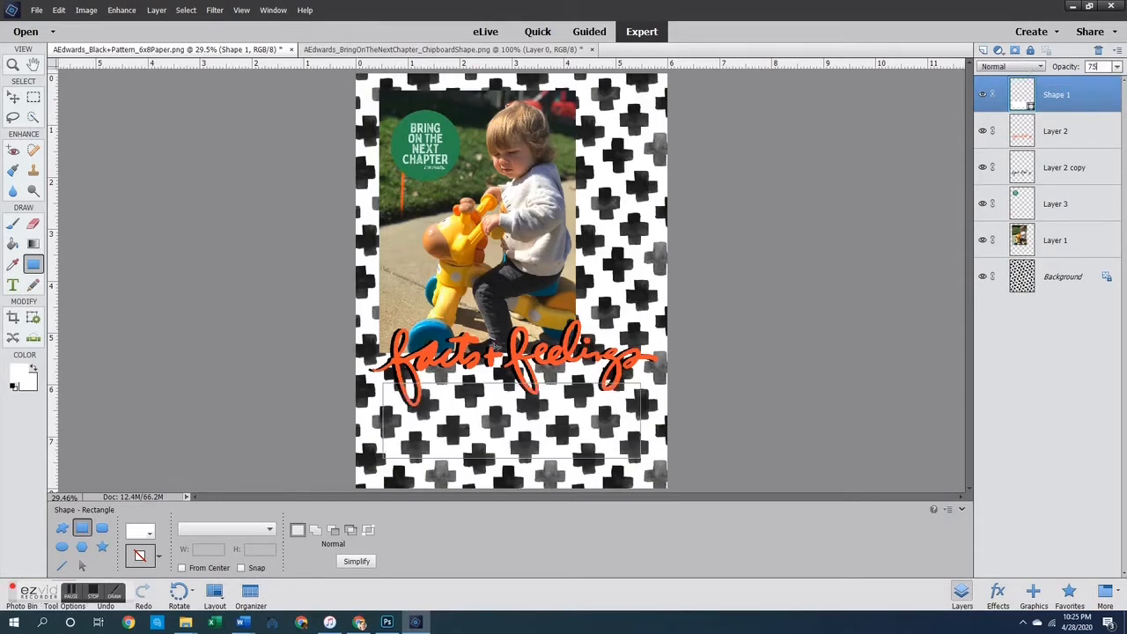
pyautogui.press('Return')
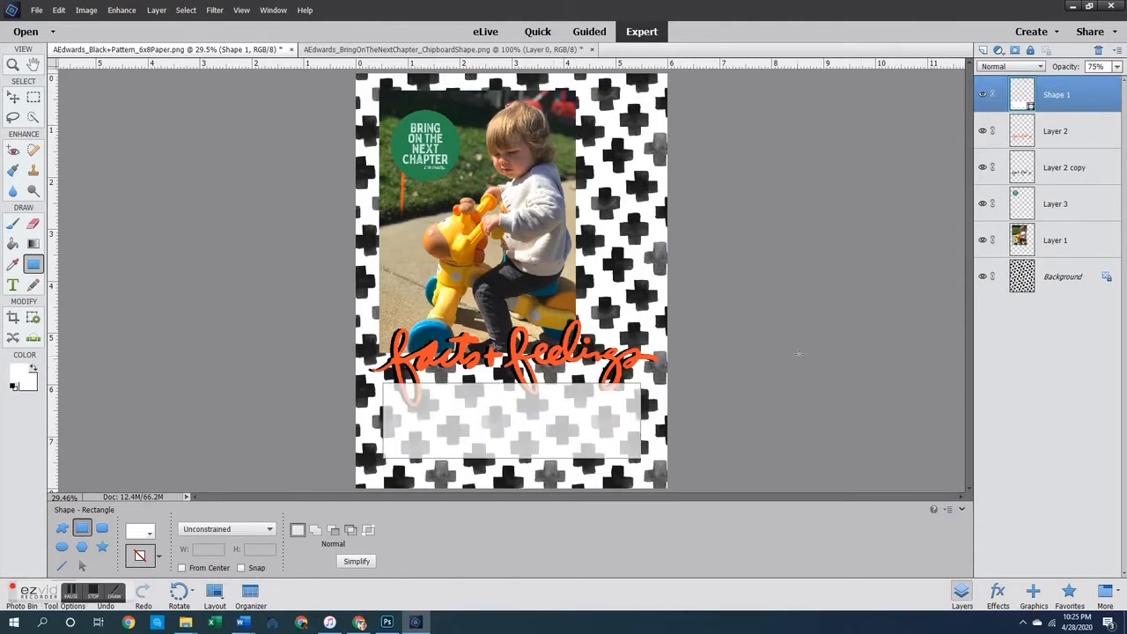
pyautogui.moveTo(1048, 94); pyautogui.dragTo(1030, 187)
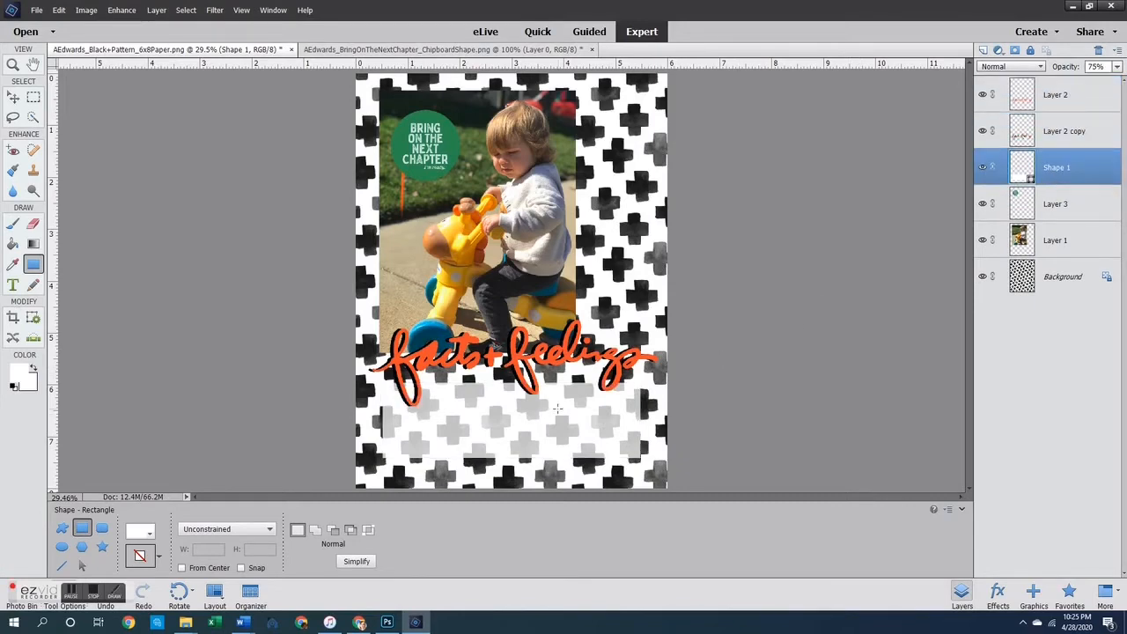
# Add a black paragraph text box inside the white rectangle reading "JOURNALING" followed by several lines of dashes
pyautogui.click(13, 286)
pyautogui.click(19, 377)
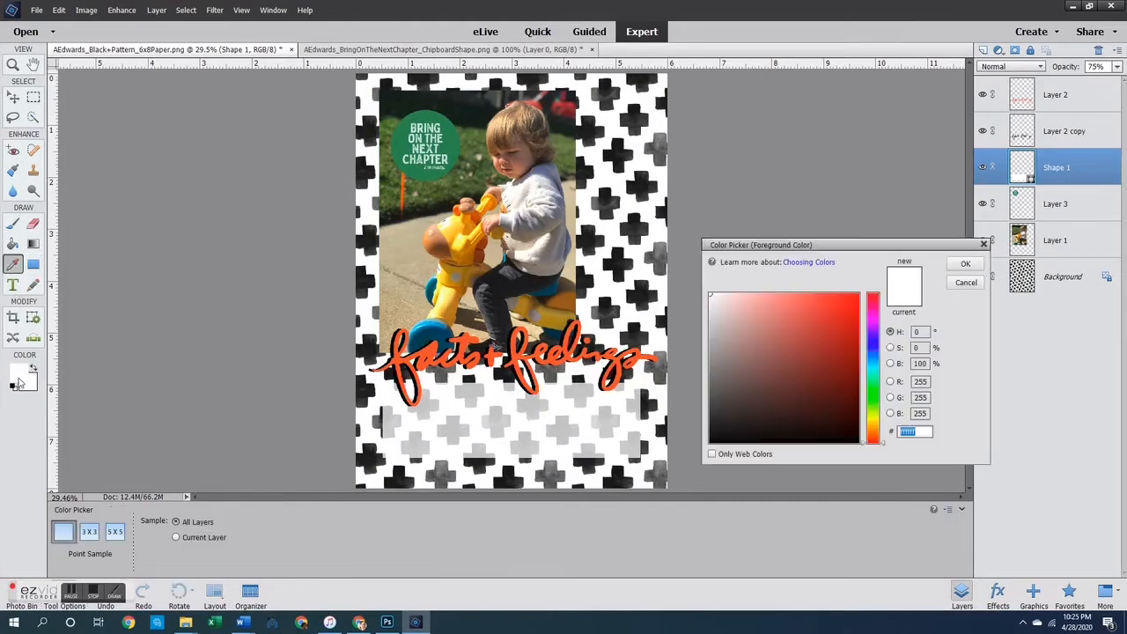
pyautogui.click(652, 470)
pyautogui.click(965, 264)
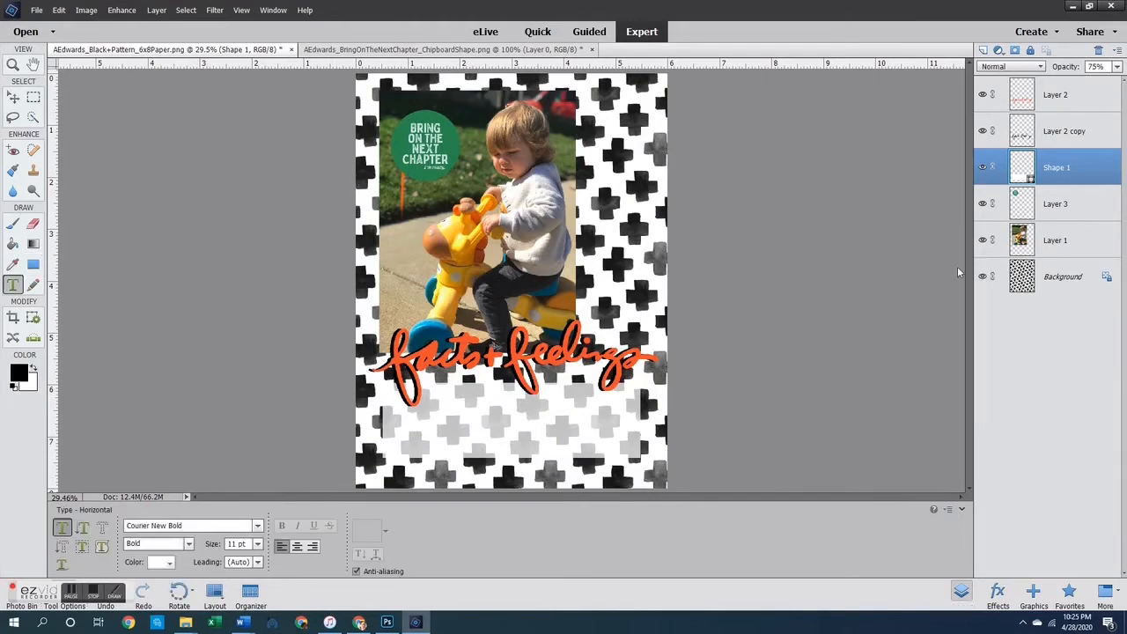
pyautogui.moveTo(391, 403); pyautogui.dragTo(629, 447)
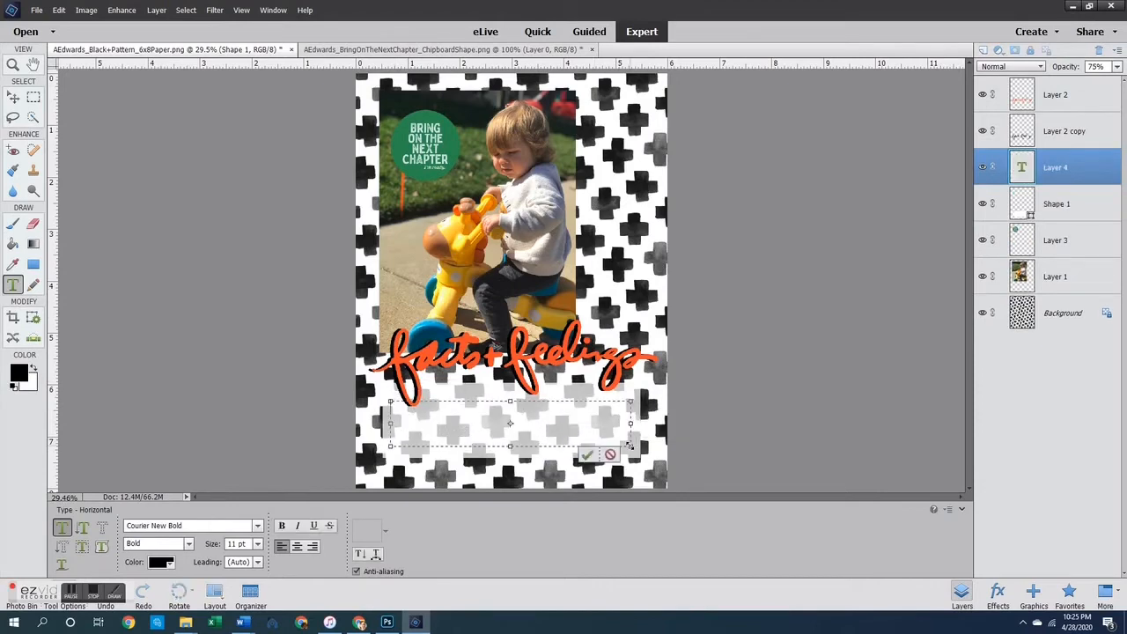
pyautogui.write('jouRNALING --------------------------------------------------------------------------------------------------')
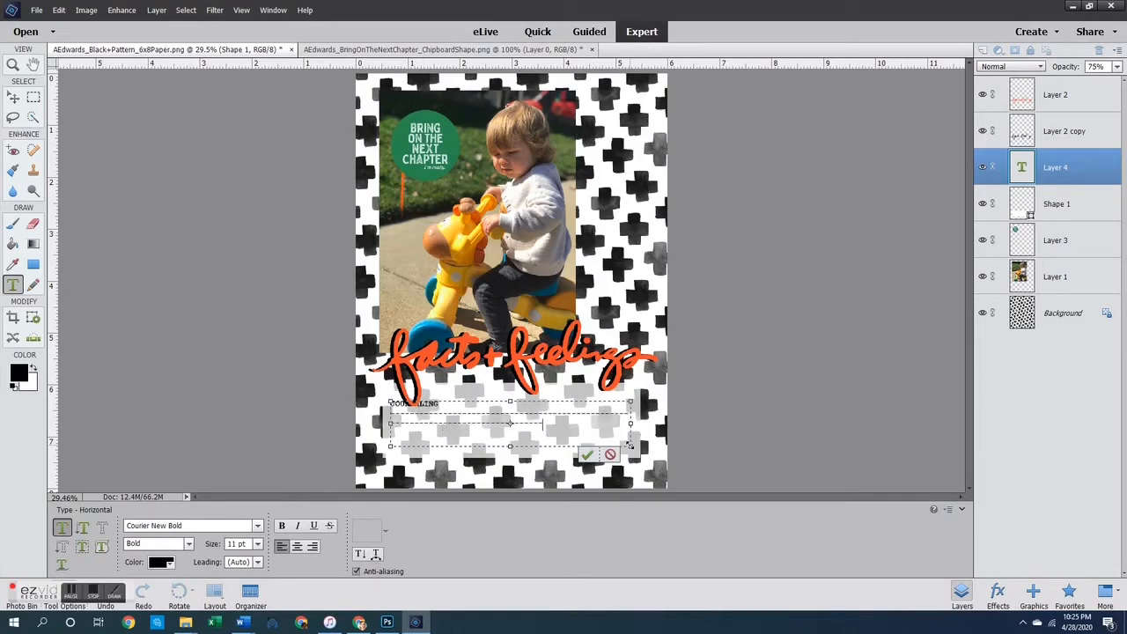
pyautogui.write('----------------------------------------------------------------------------------------')
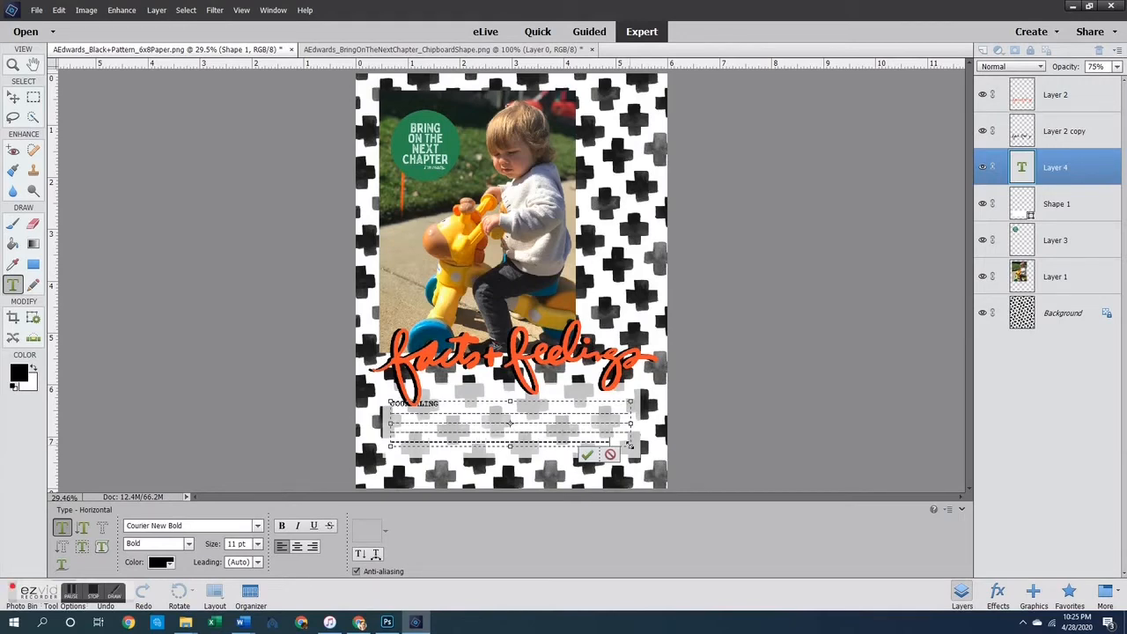
pyautogui.hotkey('ctrl', 'Return')
pyautogui.press('v')
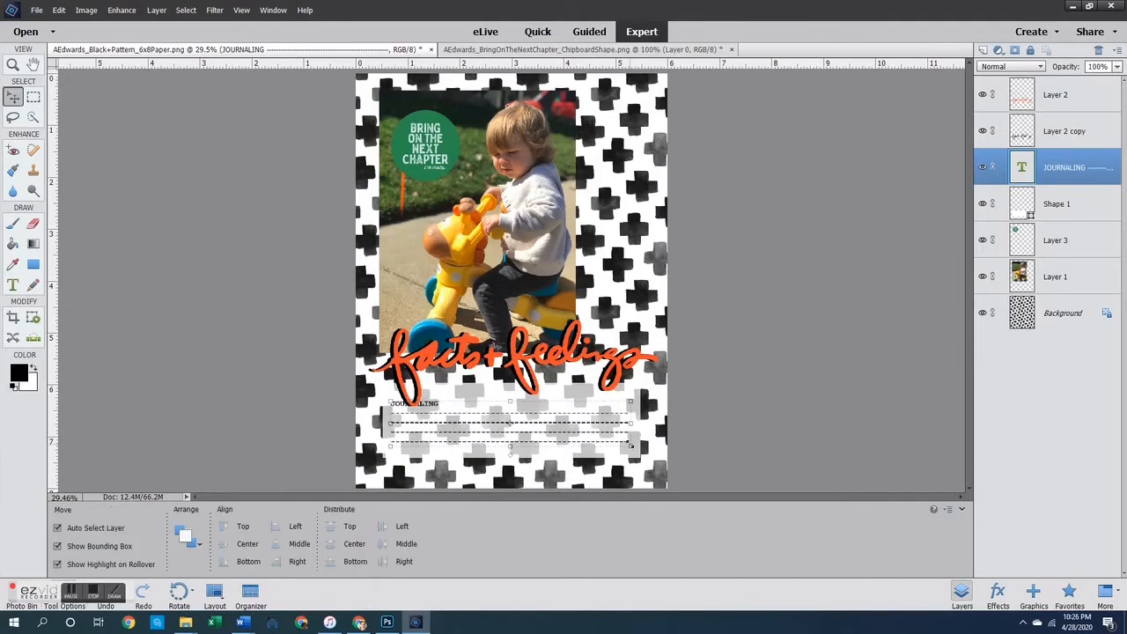
pyautogui.click(499, 433)
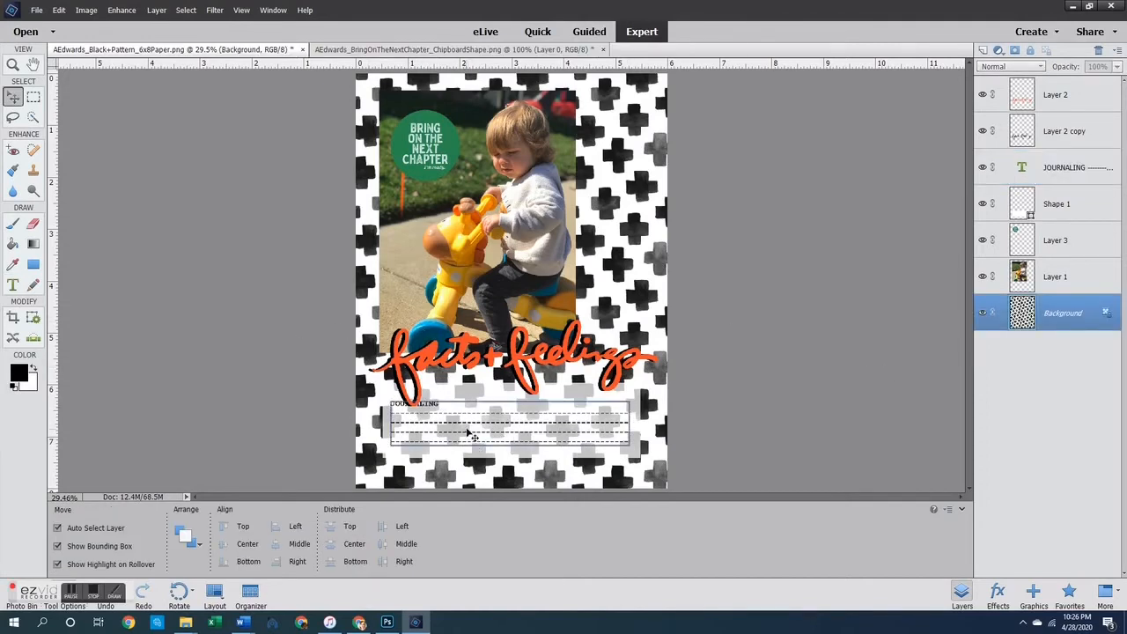
# Shift the journaling text block slightly up and to the right so it sits better inside the white rectangle
pyautogui.click(468, 426)
pyautogui.click(735, 418)
pyautogui.click(496, 431)
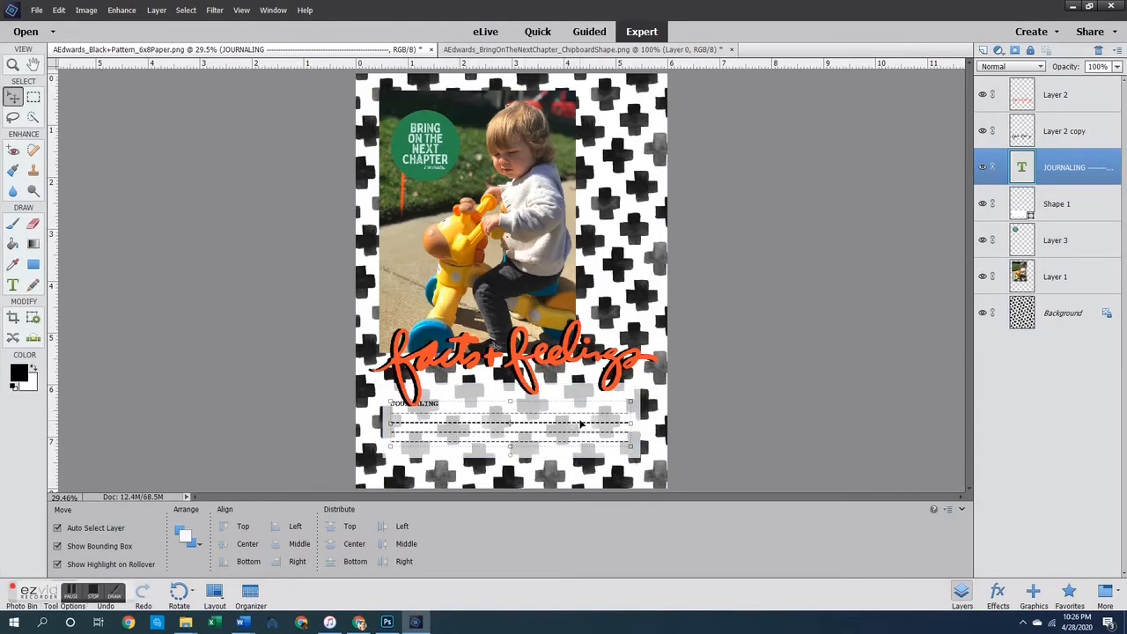
pyautogui.moveTo(433, 423)
pyautogui.mouseDown()
pyautogui.moveTo(443, 414)
pyautogui.moveTo(439, 423)
pyautogui.mouseUp()
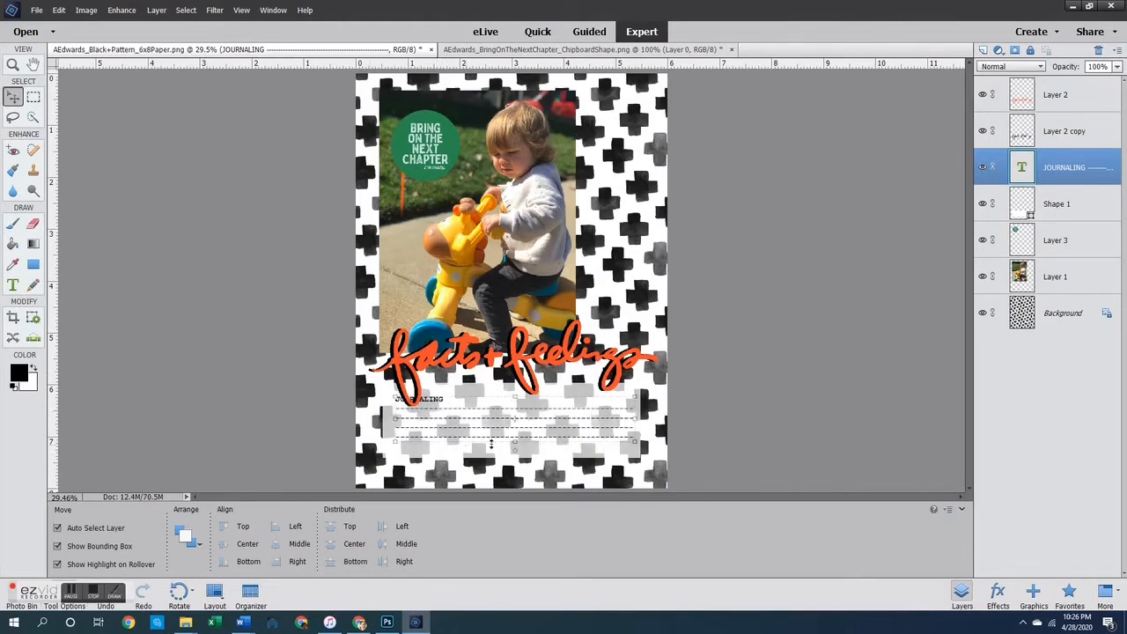
pyautogui.click(802, 417)
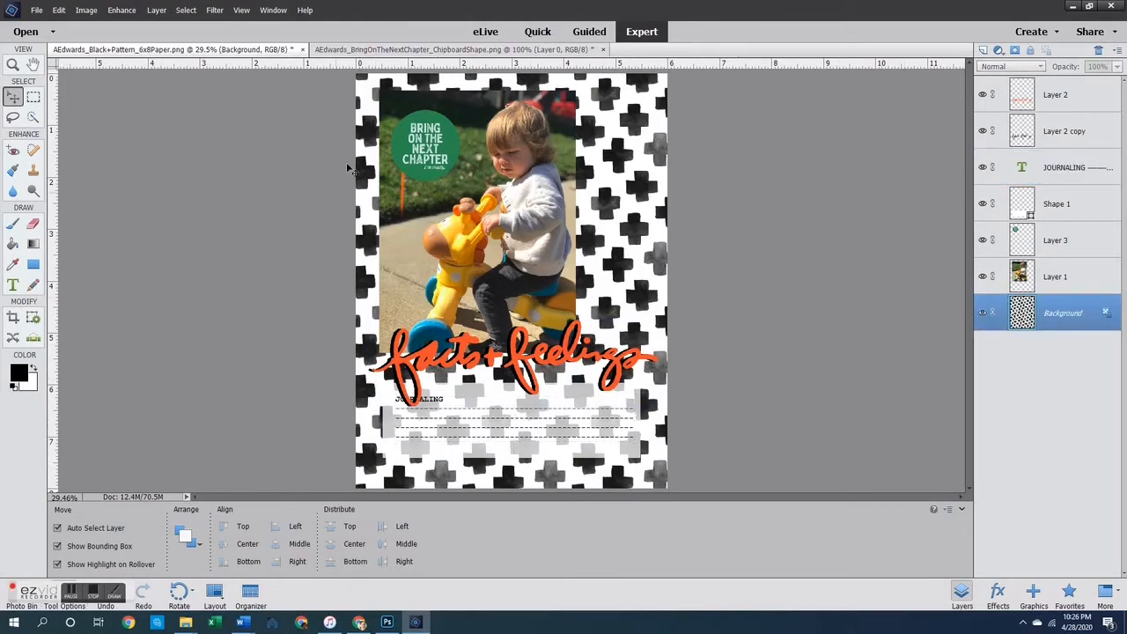
# Rename the text layer "Journaling" and the white shape layer "Rectangle"
pyautogui.doubleClick(1062, 167)
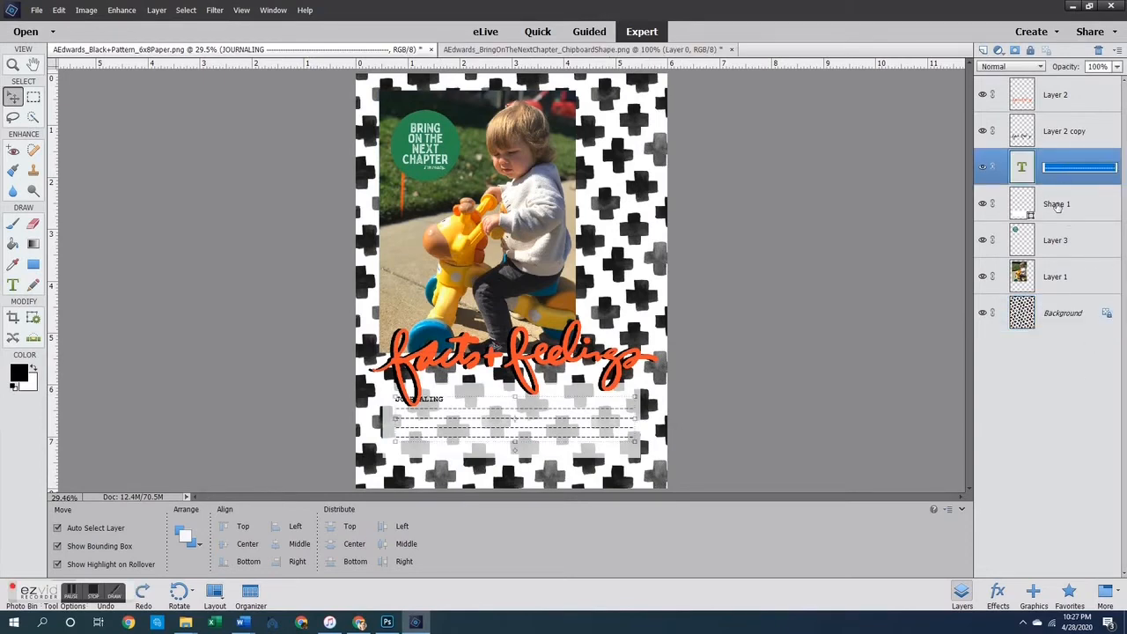
pyautogui.write('Journaling')
pyautogui.press('Return')
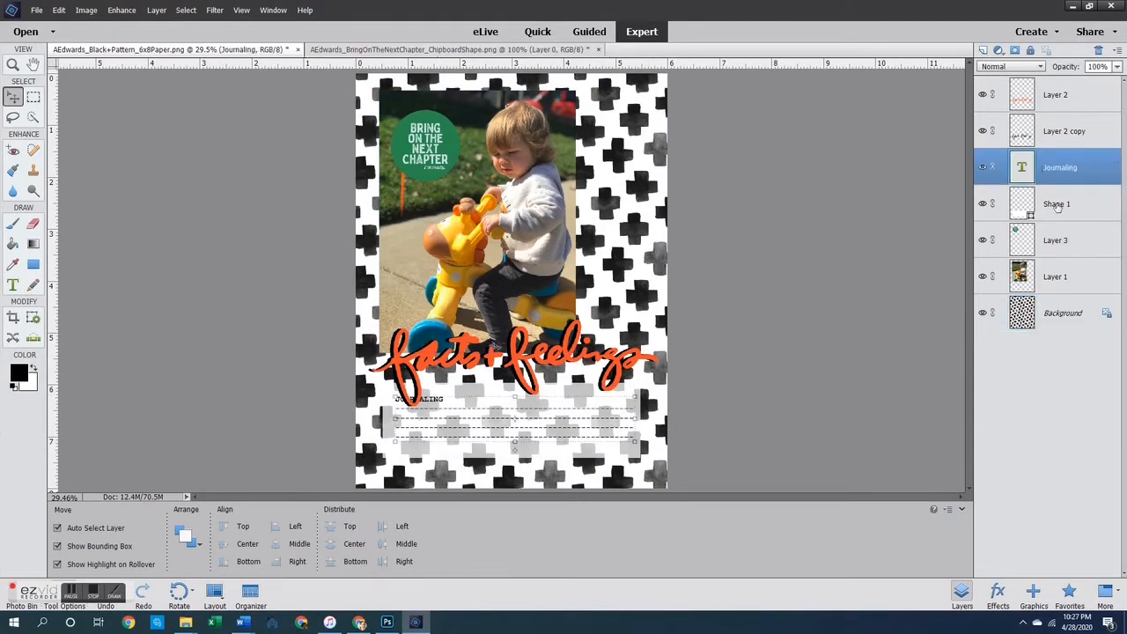
pyautogui.doubleClick(1058, 204)
pyautogui.write('Rec')
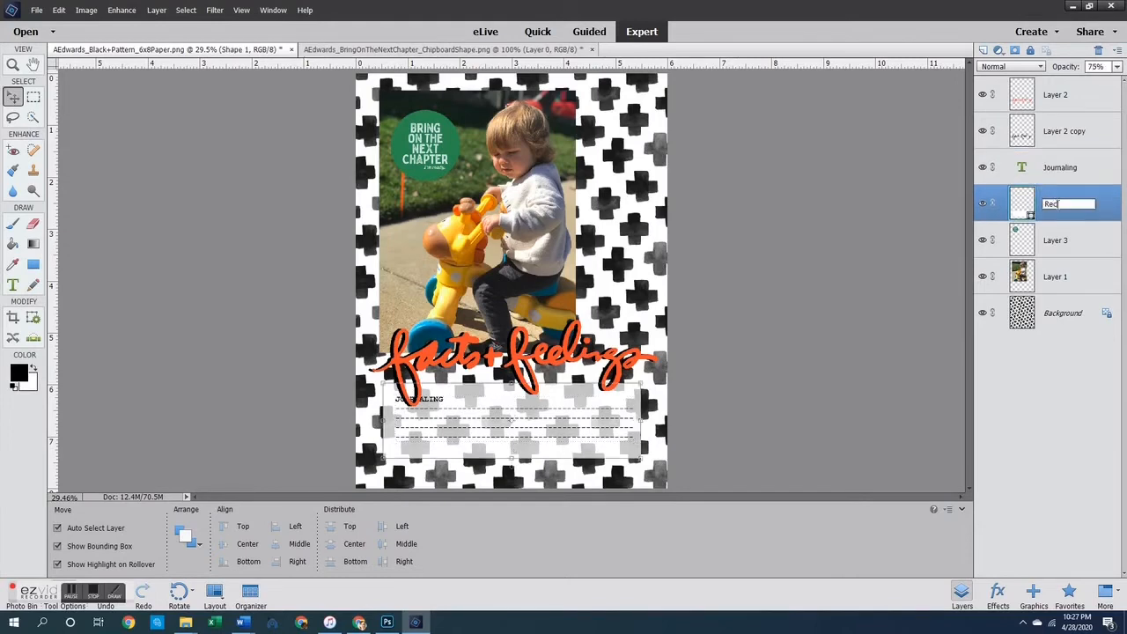
pyautogui.write('tangle')
pyautogui.press('Return')
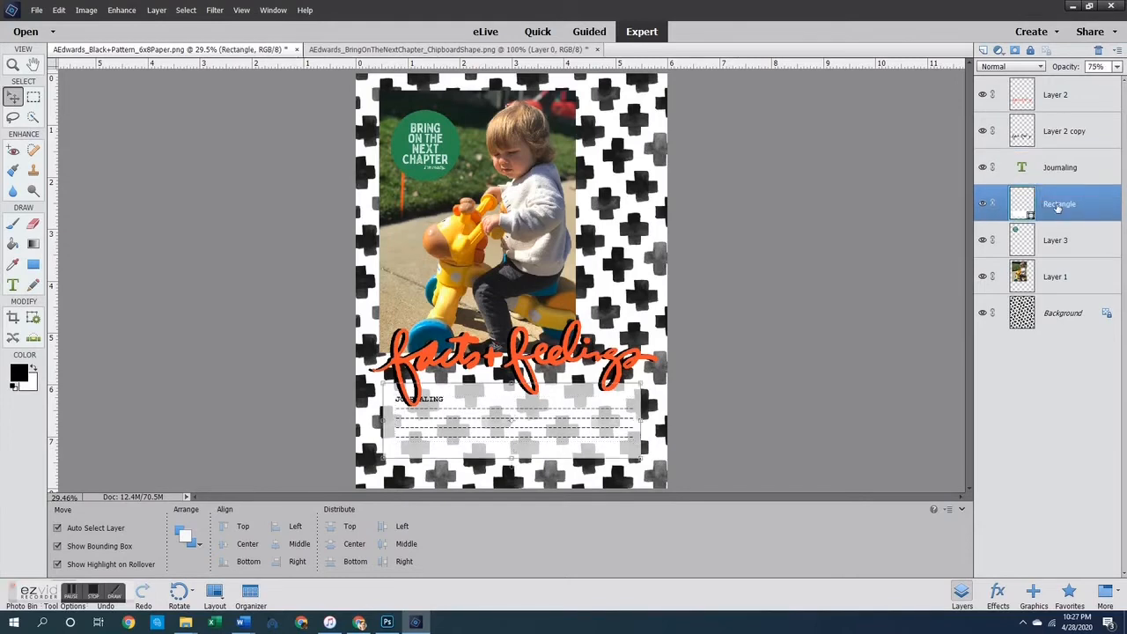
# Rename the green circle's layer "Circle Embelly" and the photo's layer "Photo"
pyautogui.click(1057, 249)
pyautogui.doubleClick(1058, 250)
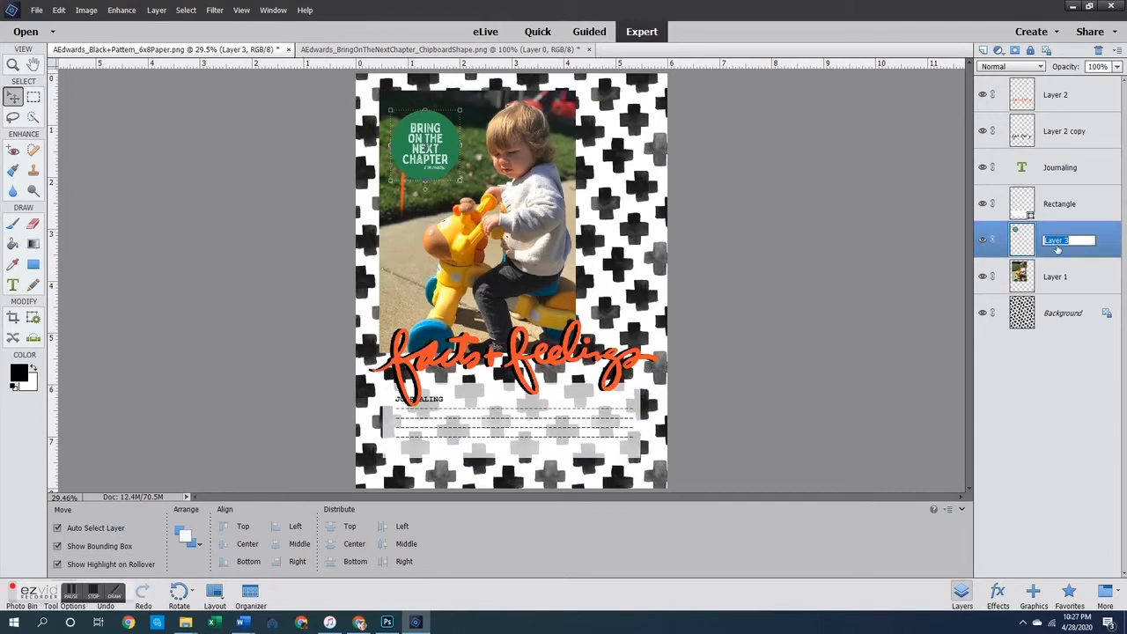
pyautogui.write('Circle Embelly')
pyautogui.press('Return')
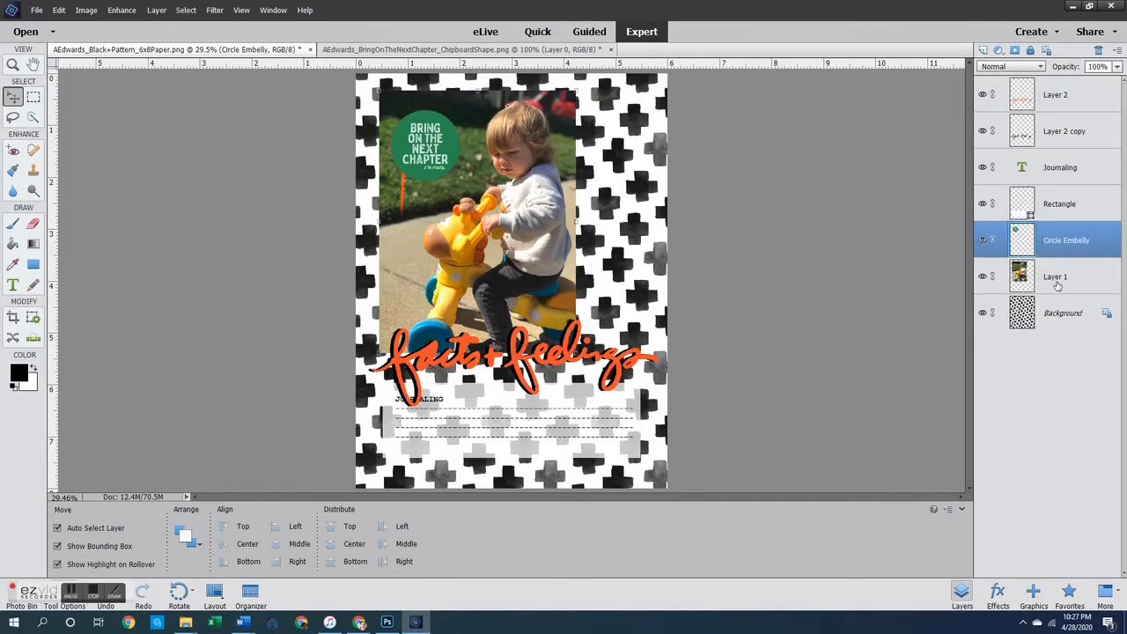
pyautogui.doubleClick(1057, 282)
pyautogui.write('Photo')
pyautogui.press('Return')
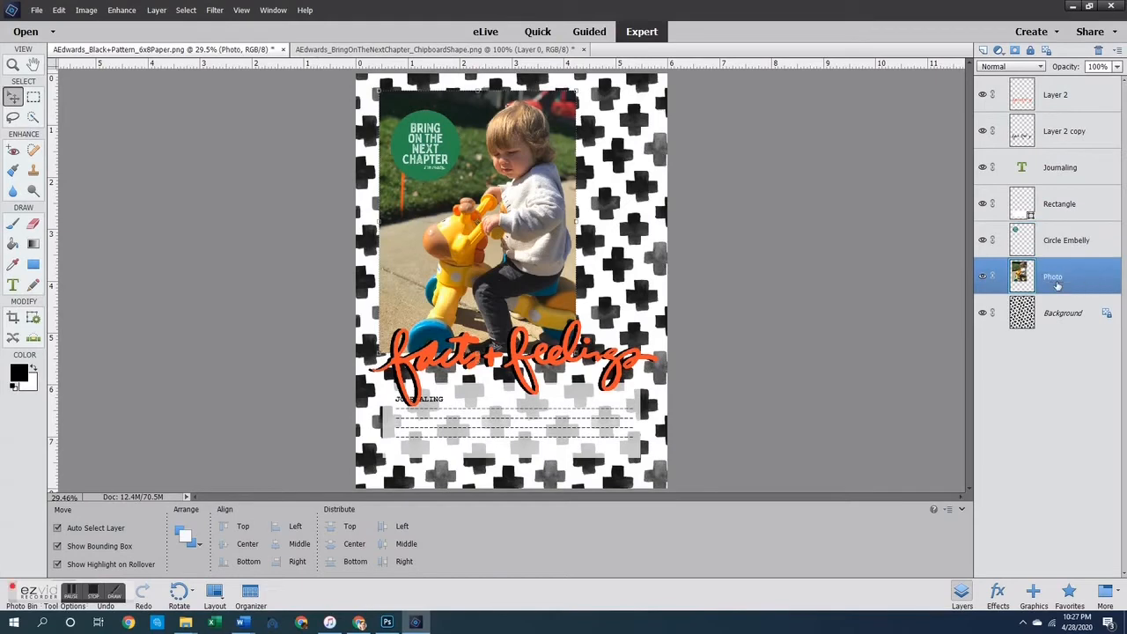
# Rename the black lettering layer "Title Black" and the orange-red lettering layer "Title Red"
pyautogui.doubleClick(1067, 132)
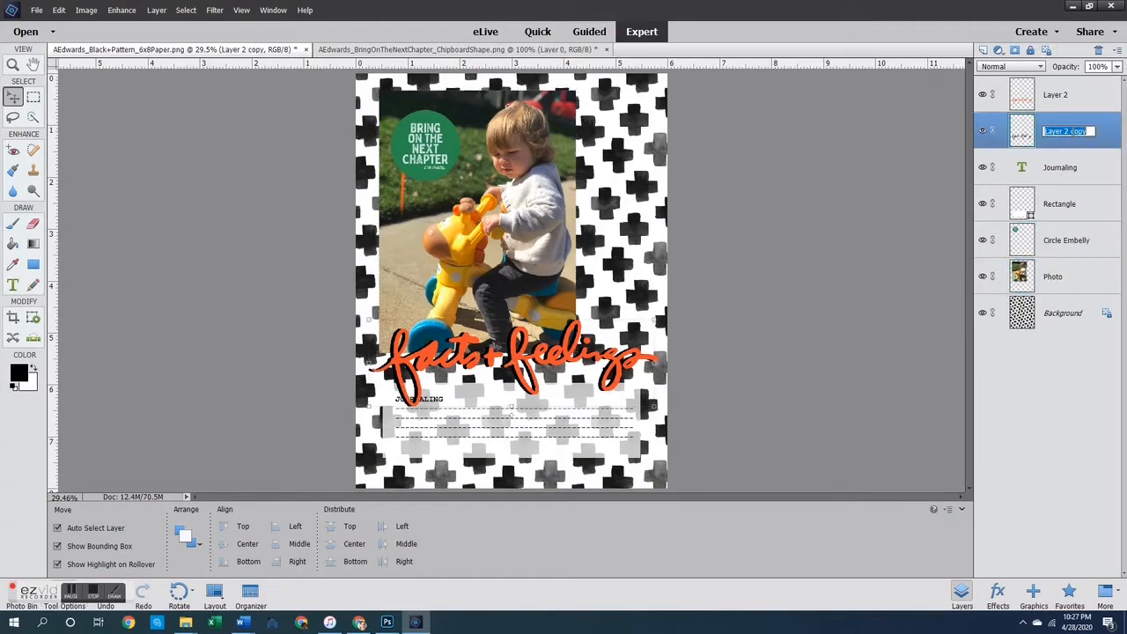
pyautogui.write('Title Black')
pyautogui.press('Return')
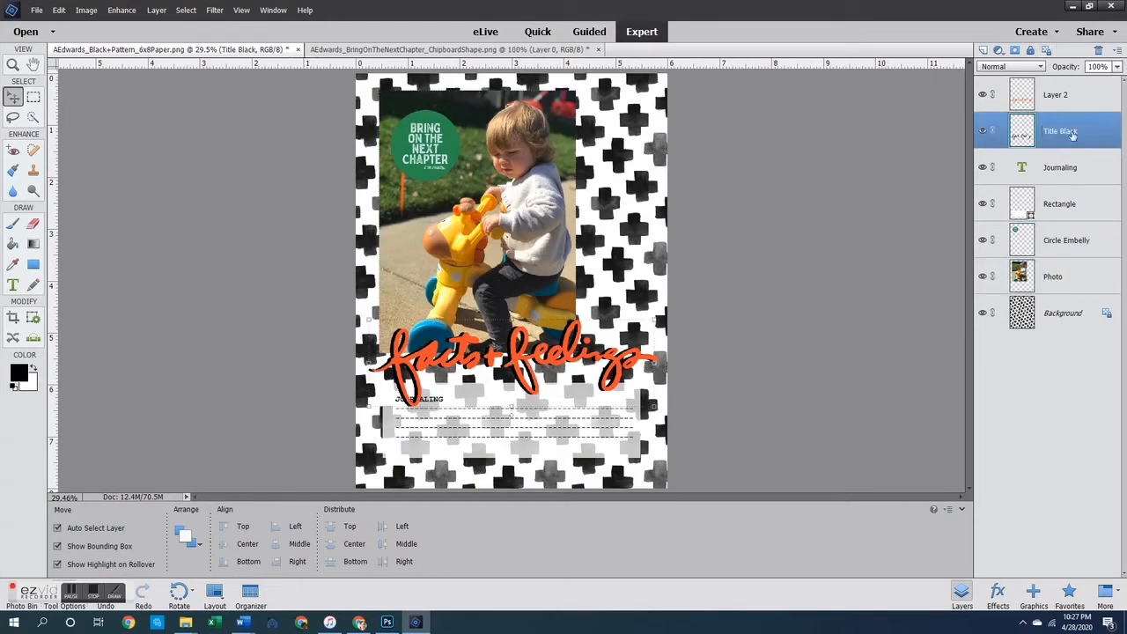
pyautogui.doubleClick(1048, 102)
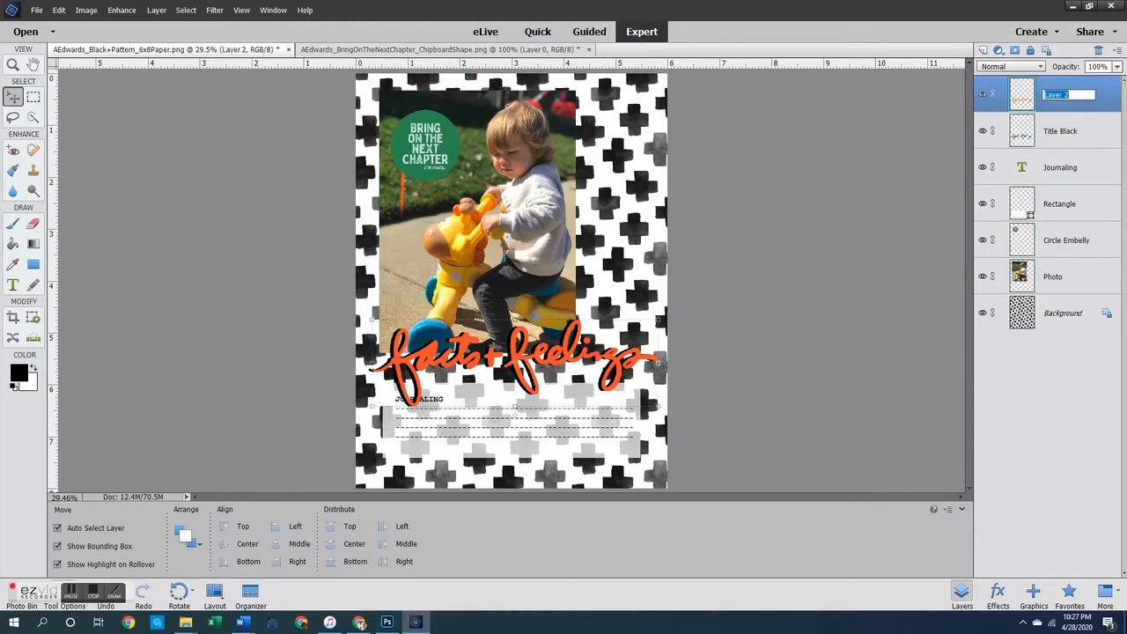
pyautogui.write('Title Red')
pyautogui.press('Return')
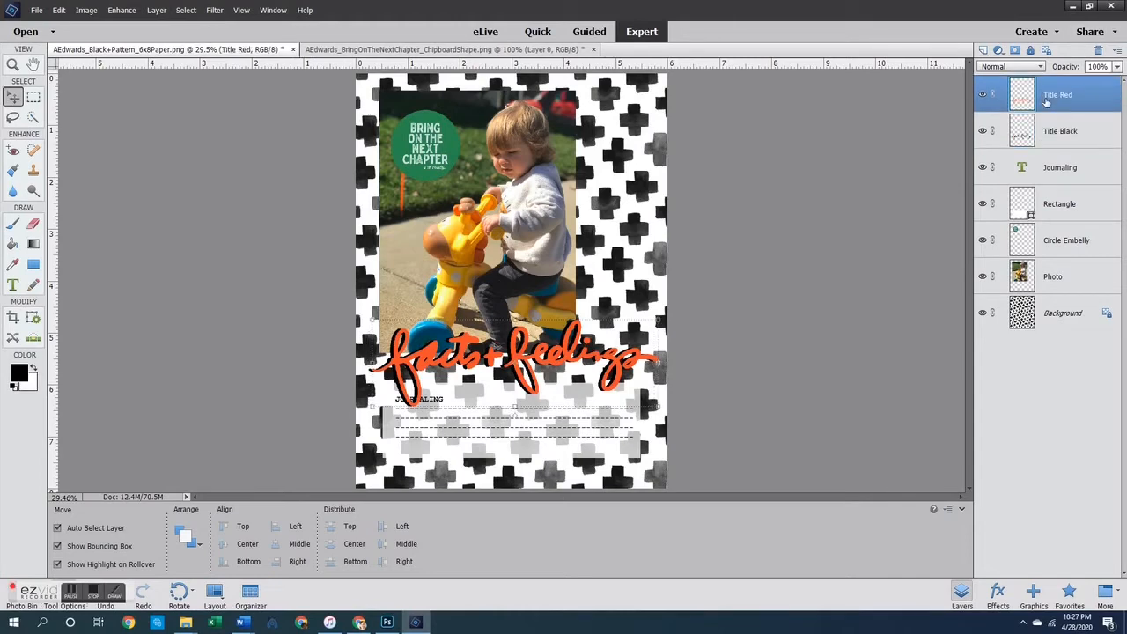
pyautogui.click(755, 410)
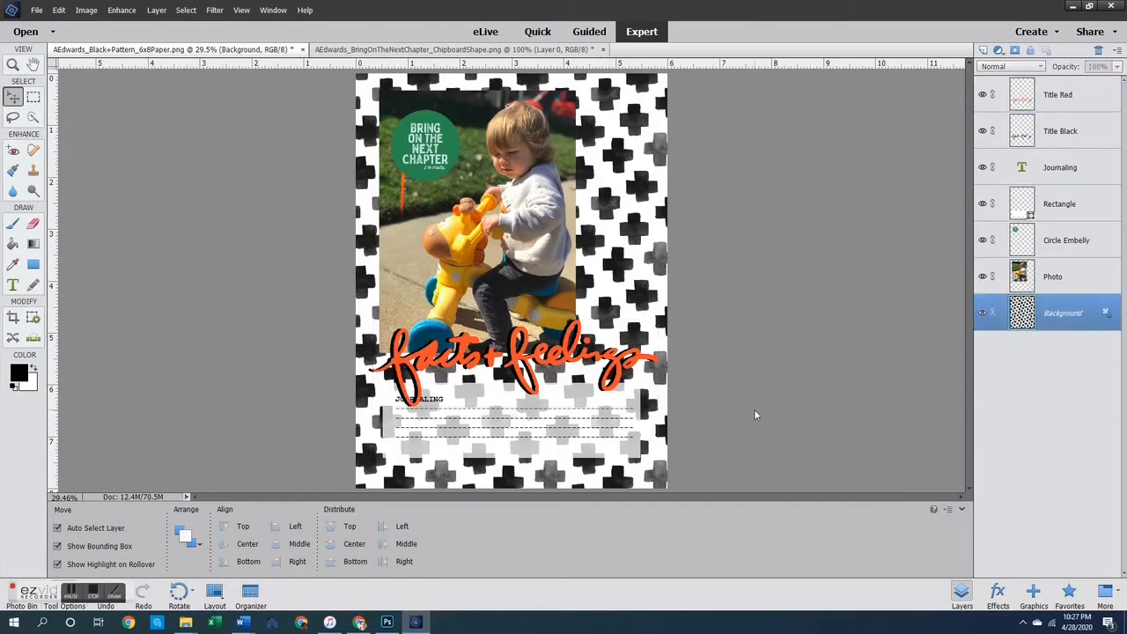
# Check the Title Black and Title Red layers by hiding each one briefly and showing it again
pyautogui.rightClick(1045, 133)
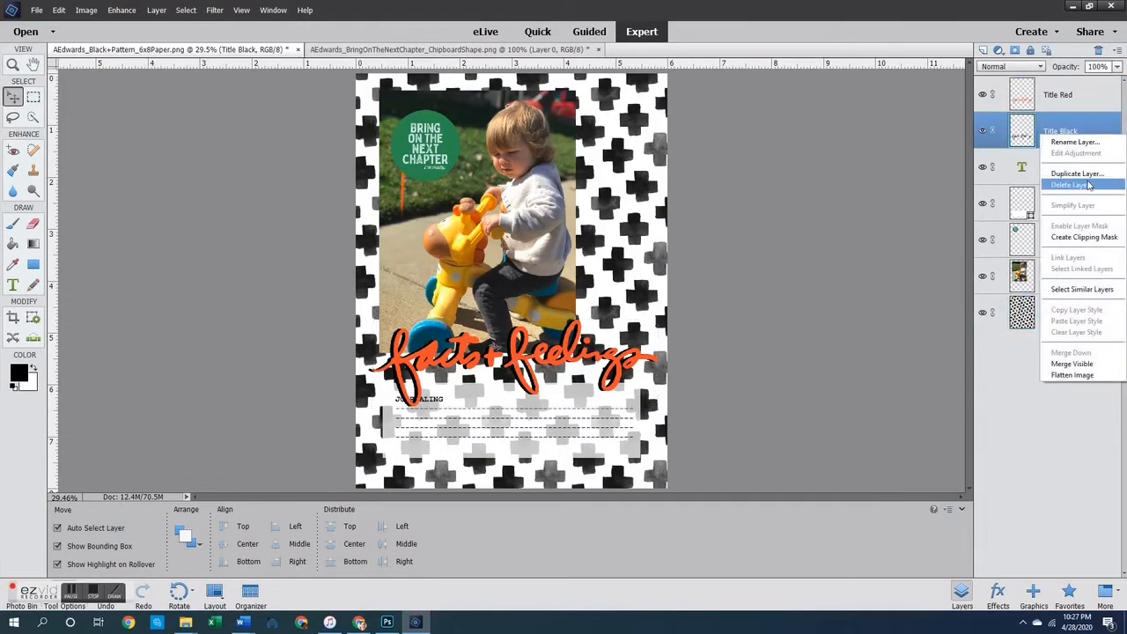
pyautogui.click(998, 377)
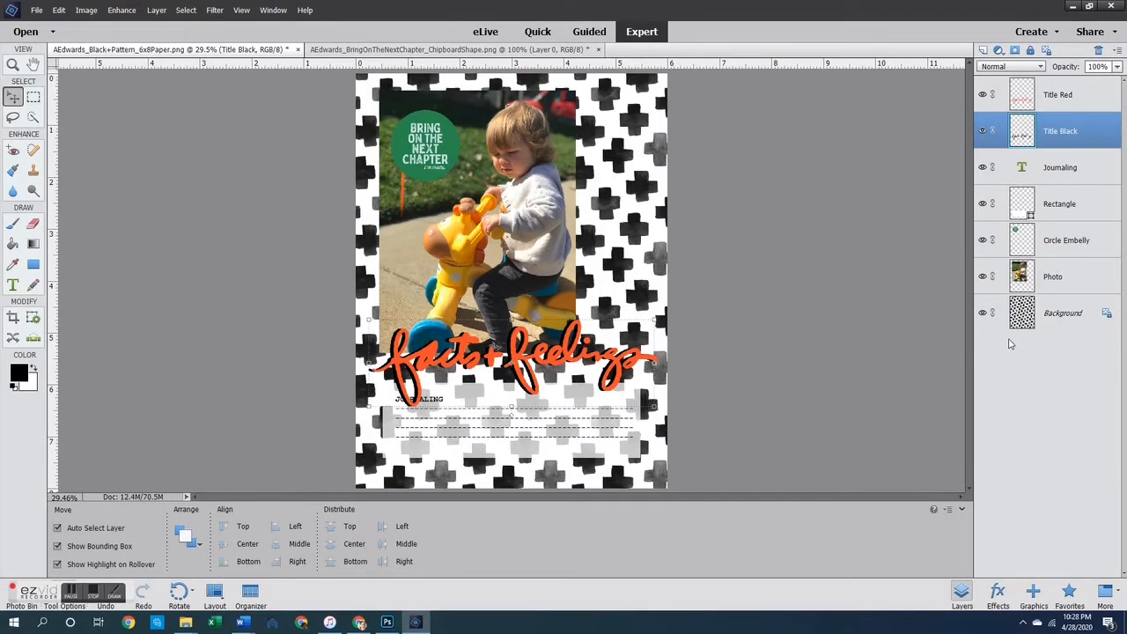
pyautogui.click(982, 132)
pyautogui.click(982, 132)
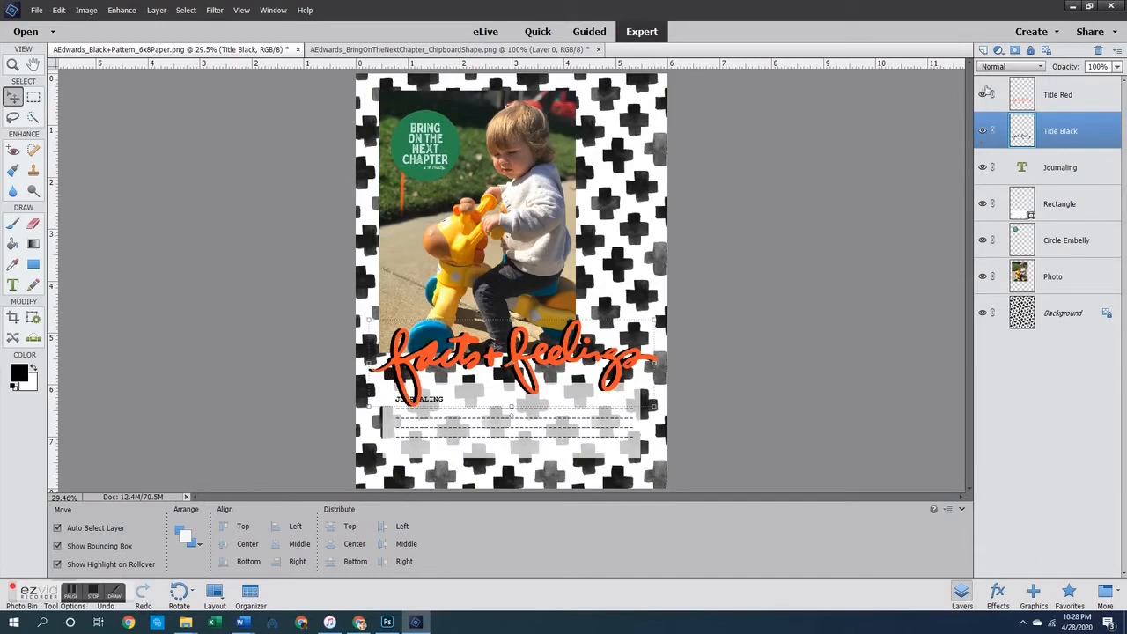
pyautogui.click(982, 95)
pyautogui.click(983, 95)
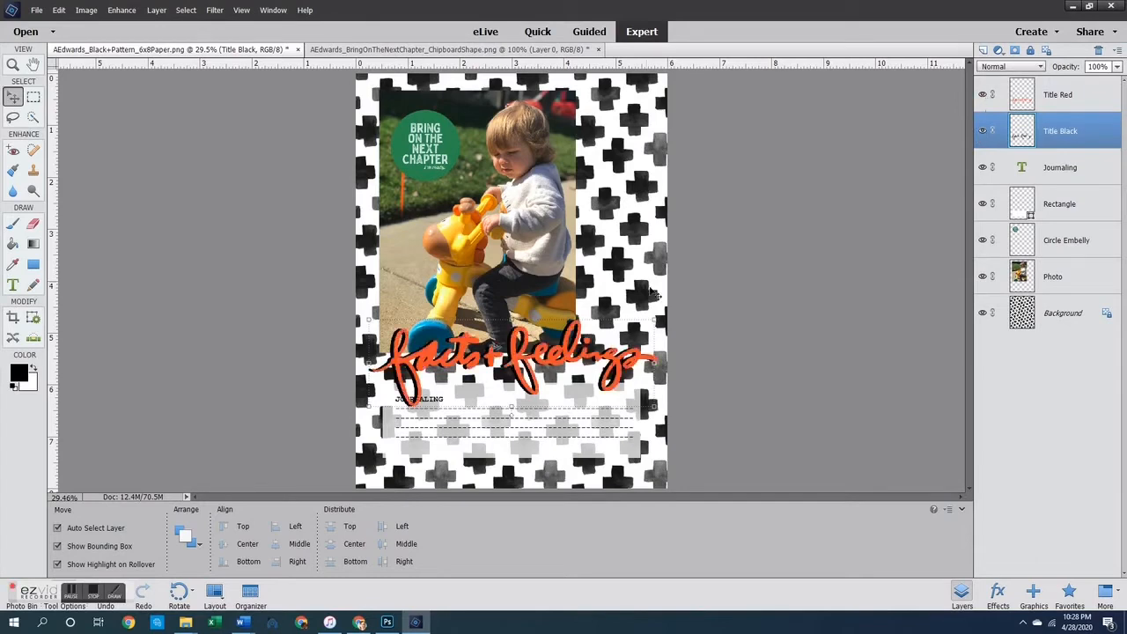
pyautogui.click(803, 311)
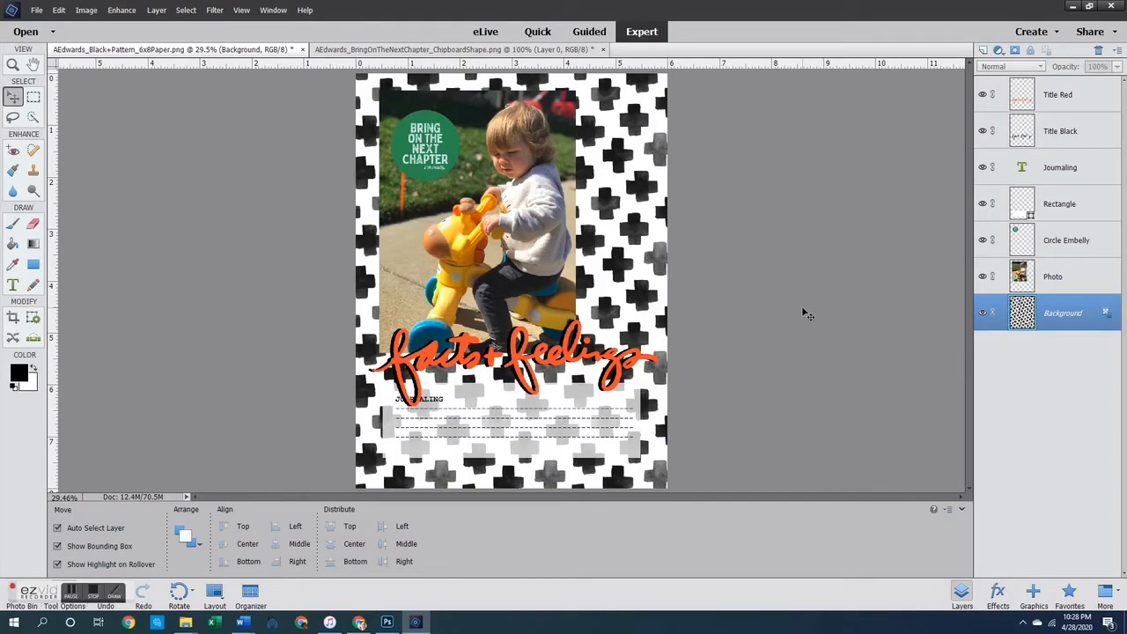
# Unlock the patterned Background layer into a regular layer and set its opacity to 50%
pyautogui.click(1106, 313)
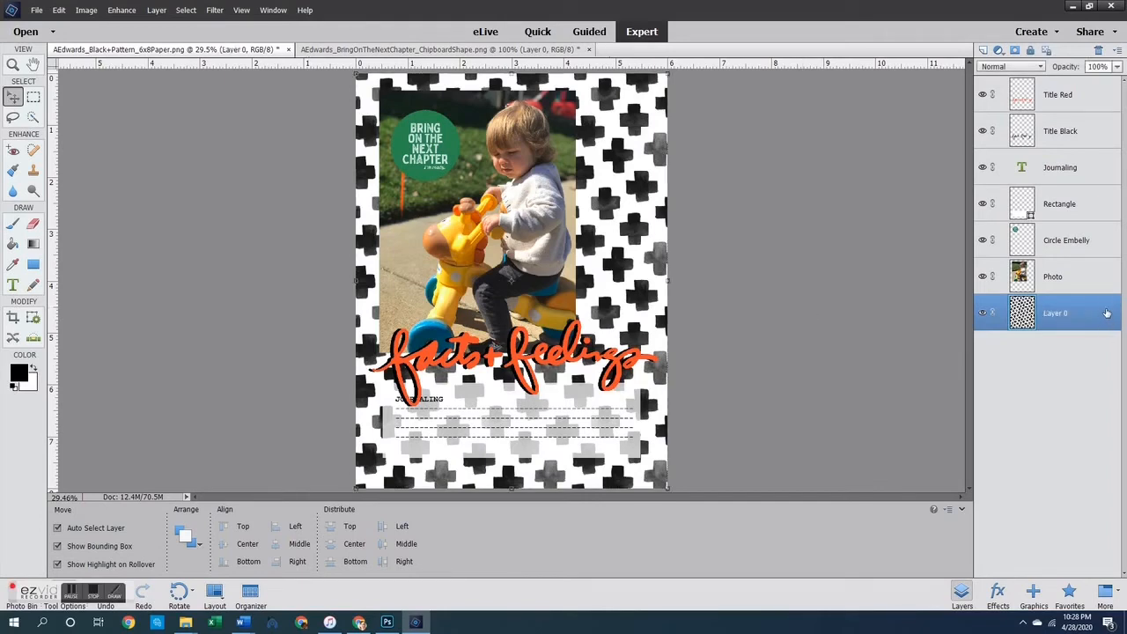
pyautogui.moveTo(1073, 335)
pyautogui.mouseDown()
pyautogui.moveTo(1077, 236)
pyautogui.moveTo(1057, 234)
pyautogui.moveTo(1056, 344)
pyautogui.mouseUp()
pyautogui.moveTo(1111, 67); pyautogui.dragTo(1062, 62)
pyautogui.write('50')
pyautogui.press('Return')
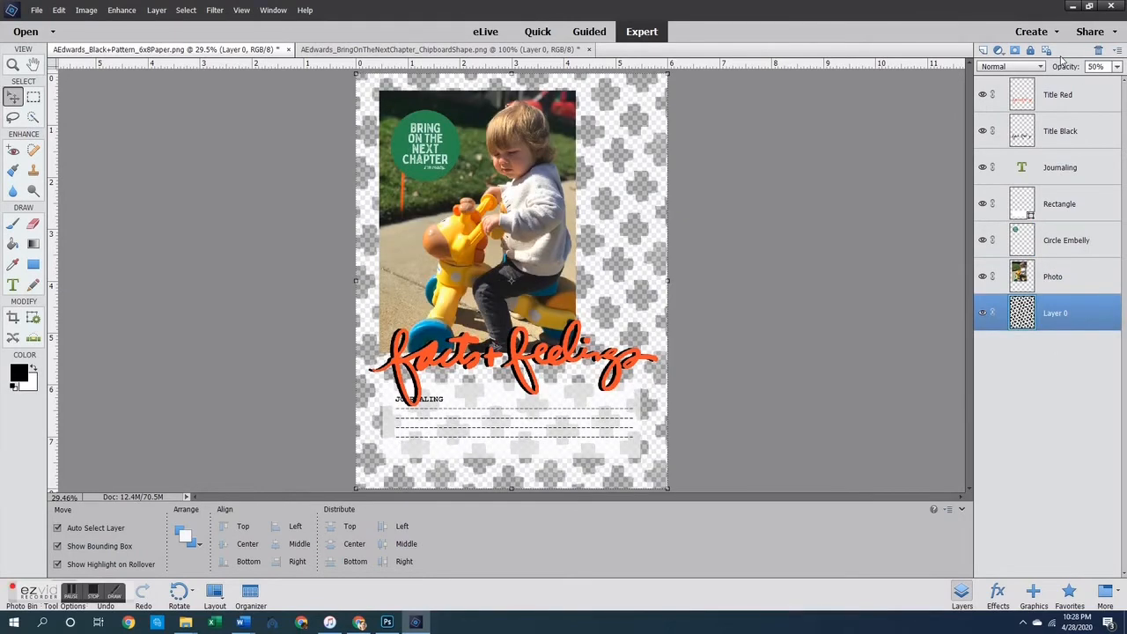
# Undo the opacity change and convert the patterned paper layer back into the Background
pyautogui.hotkey('ctrl', 'z')
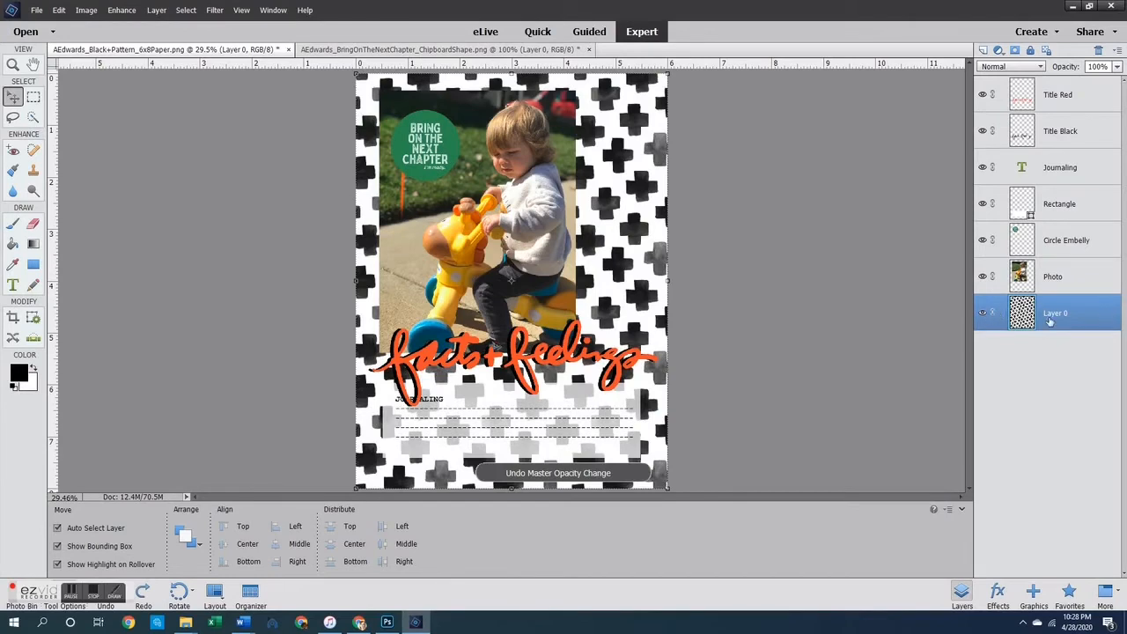
pyautogui.click(157, 9)
pyautogui.moveTo(229, 24)
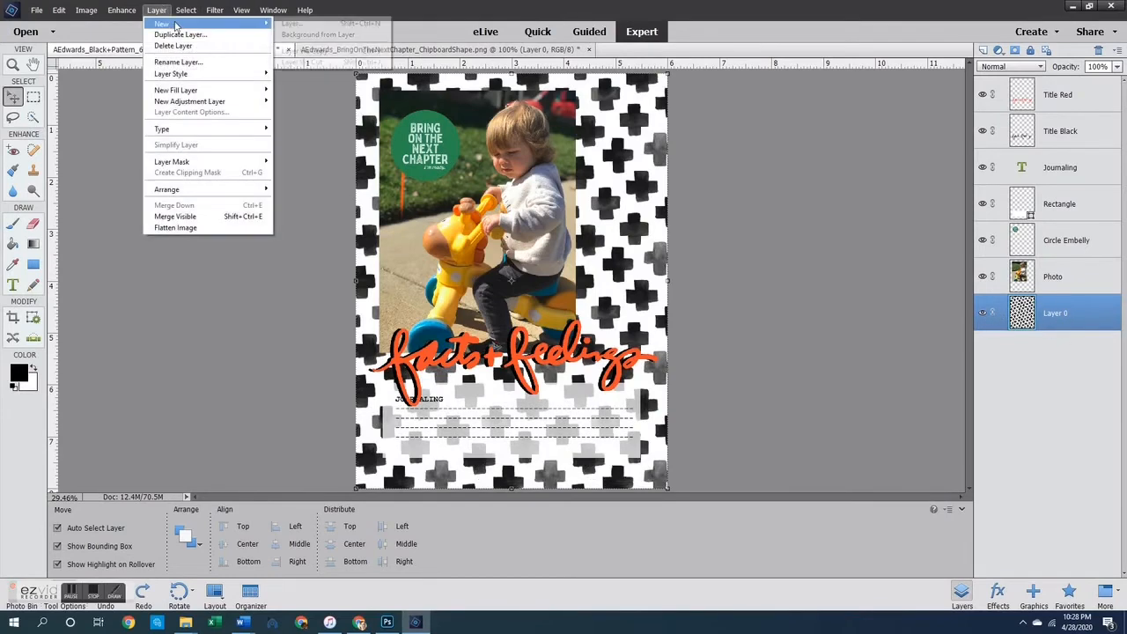
pyautogui.click(313, 35)
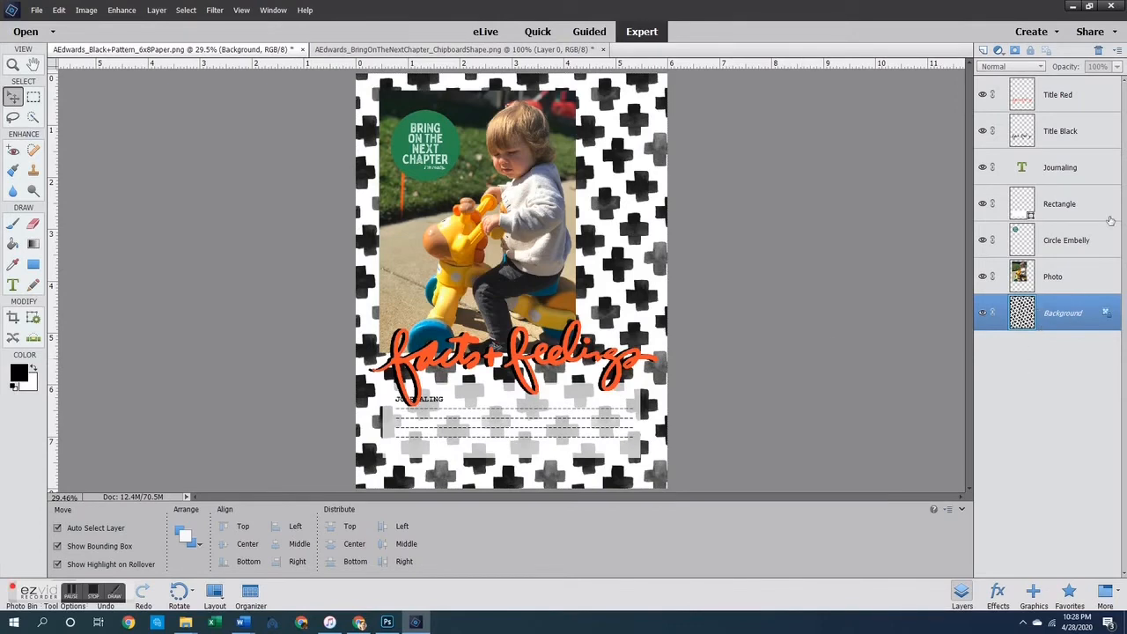
# Add a new blank layer with the default name and move it to the top of the layer stack
pyautogui.click(1117, 53)
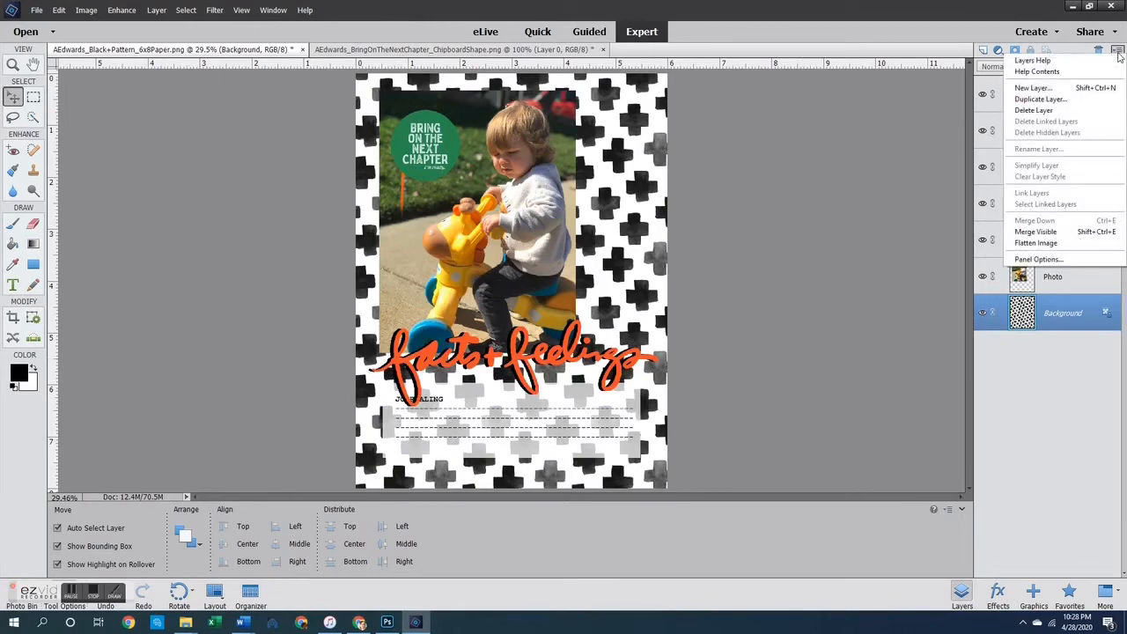
pyautogui.click(1036, 88)
pyautogui.click(665, 202)
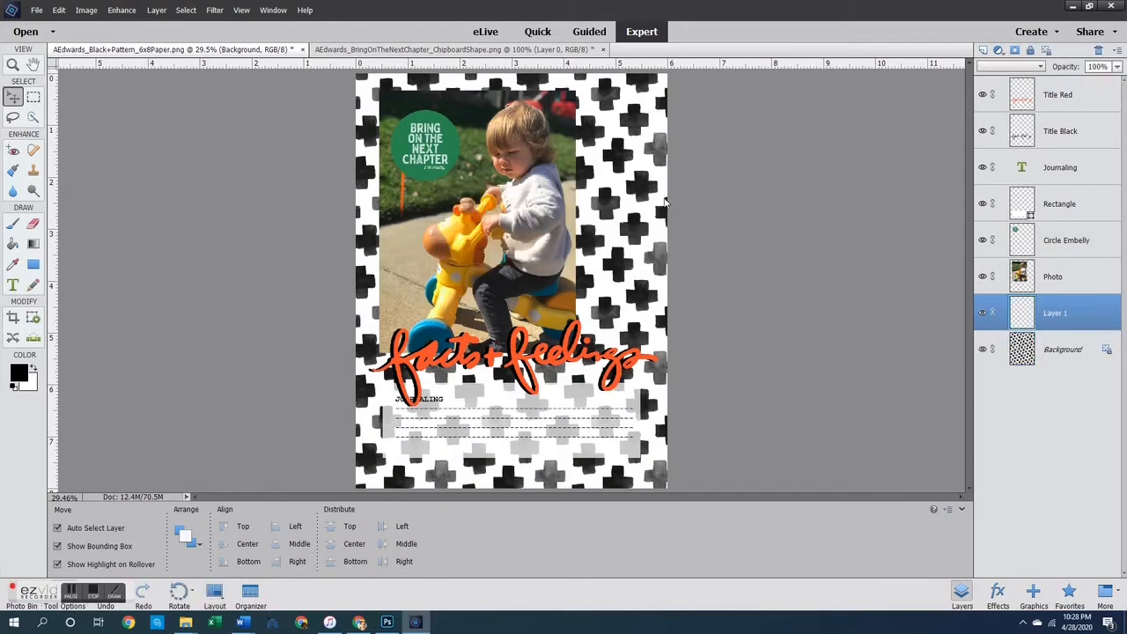
pyautogui.moveTo(1059, 317); pyautogui.dragTo(1051, 84)
pyautogui.click(855, 175)
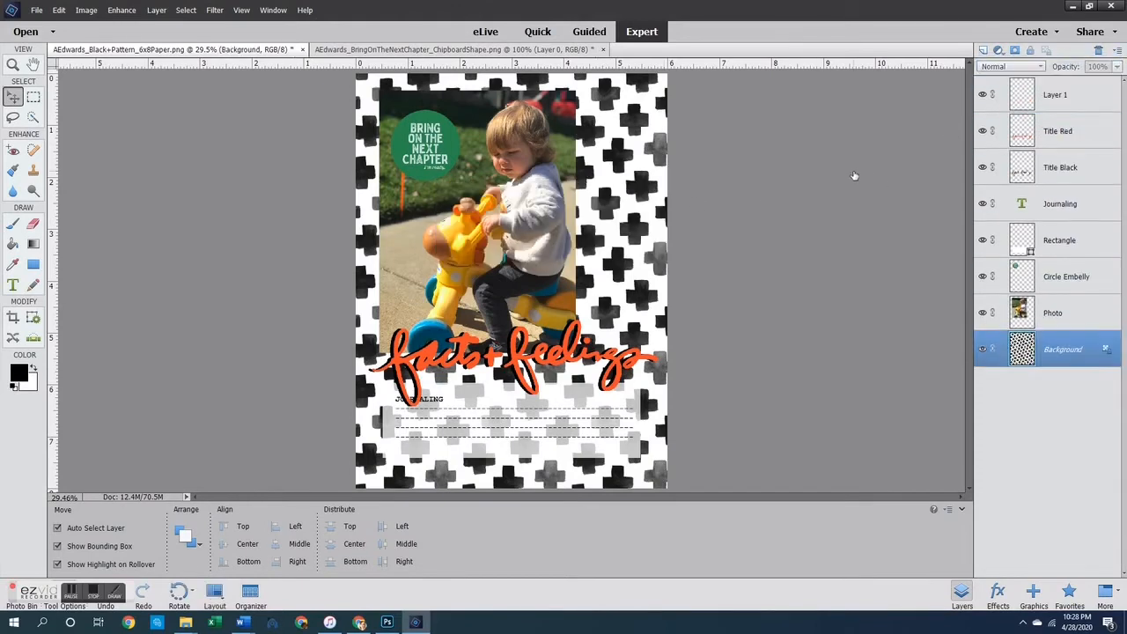
# With the blank top layer active, choose the 1350 px "LOVE THIS" stamp for the Brush tool
pyautogui.click(1070, 93)
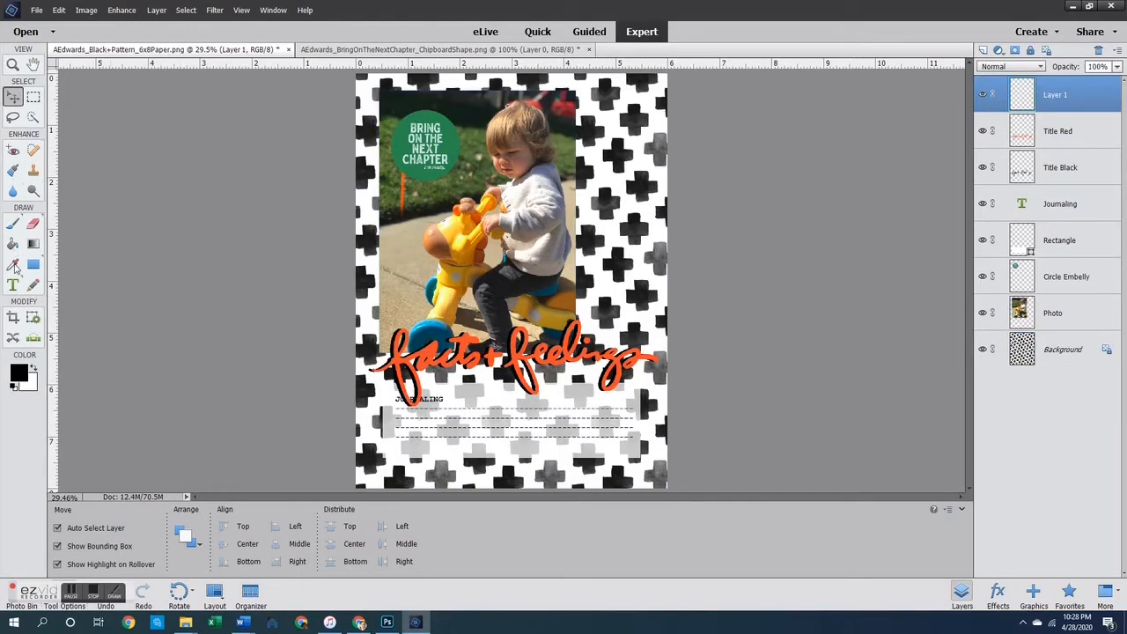
pyautogui.click(13, 224)
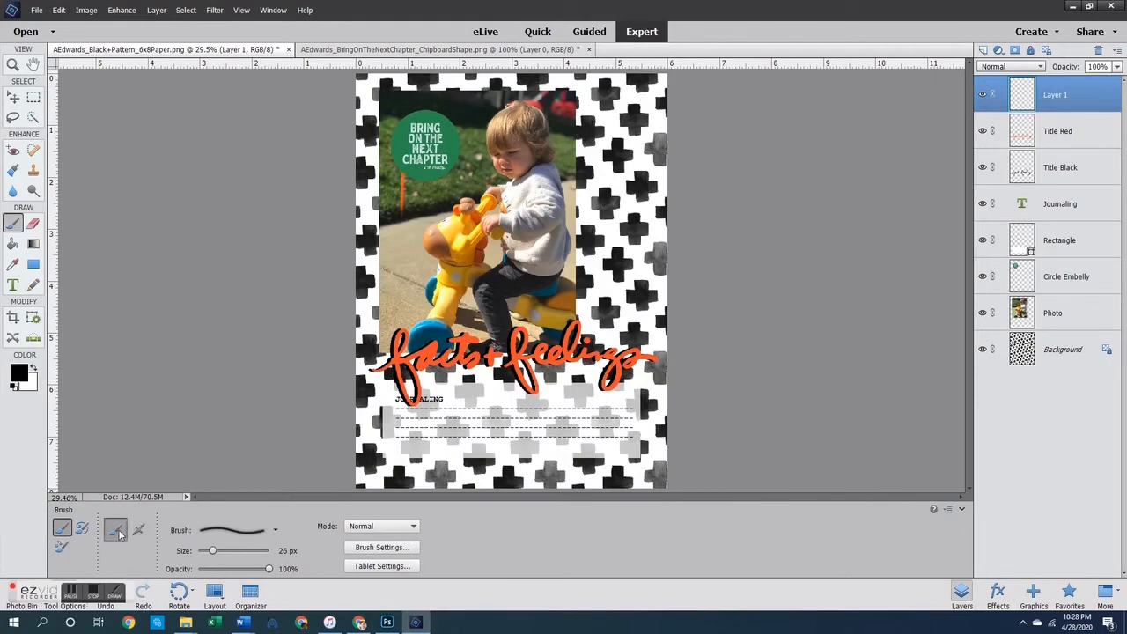
pyautogui.click(236, 530)
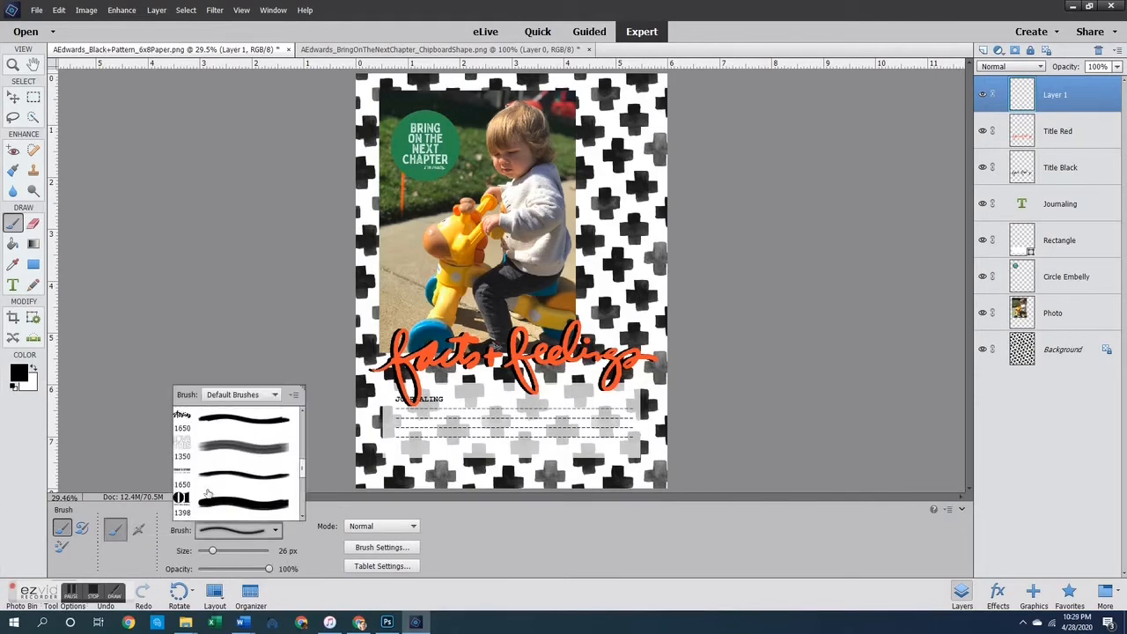
pyautogui.click(182, 474)
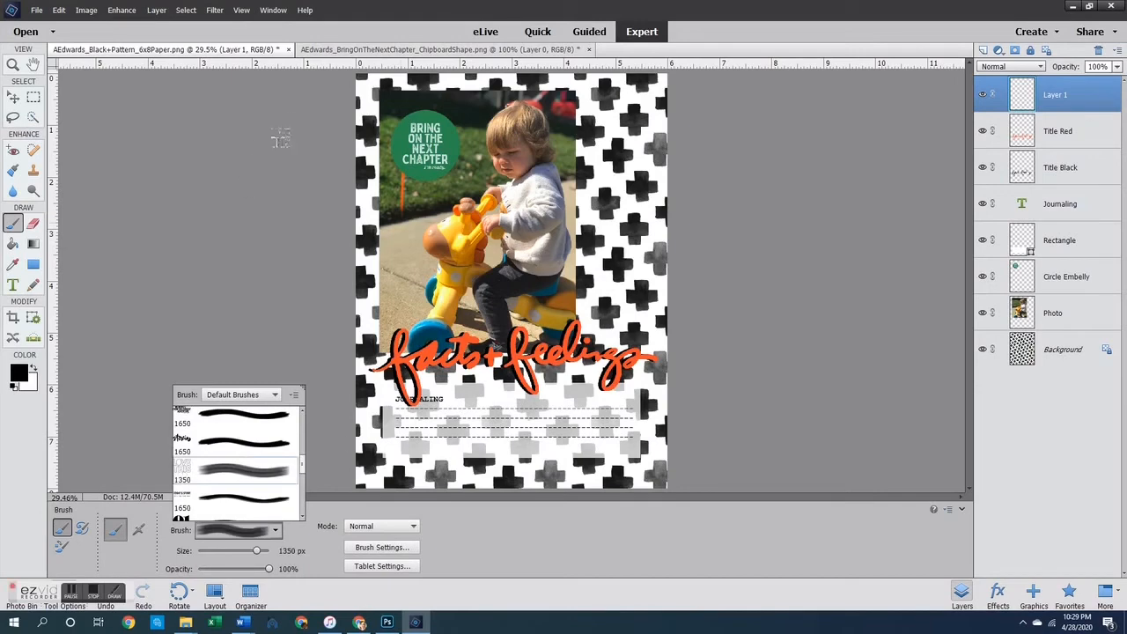
# Set the brush size to 300 px and stamp "LOVE THIS" once in black over the right end of the journaling rectangle
pyautogui.click(233, 552)
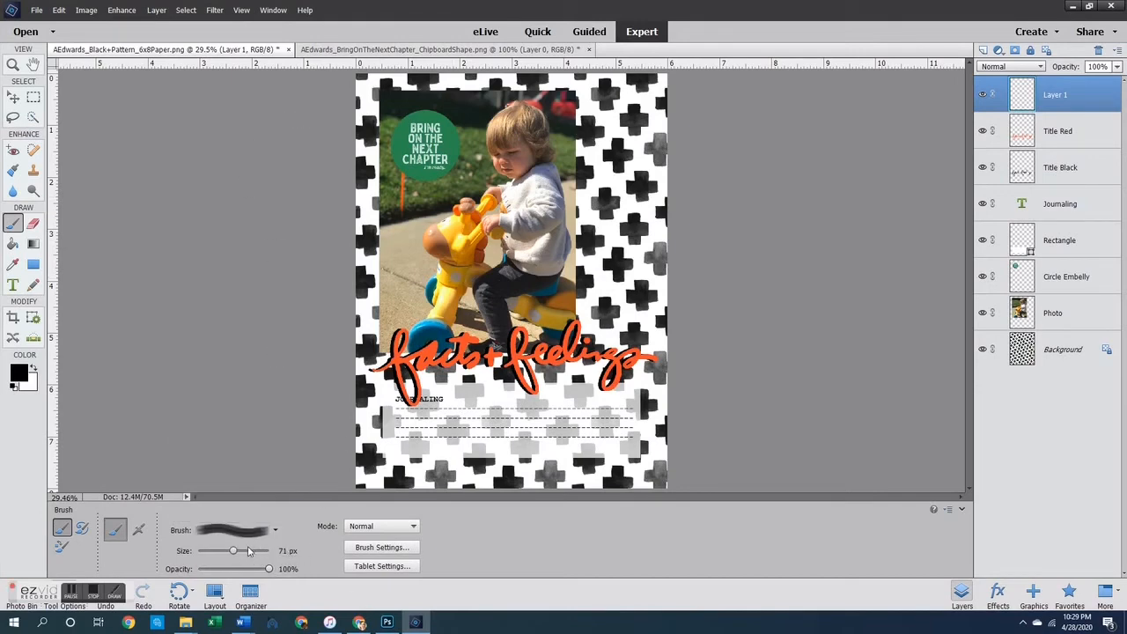
pyautogui.click(247, 551)
pyautogui.press(']')
pyautogui.press(']')
pyautogui.press(']')
pyautogui.press(']')
pyautogui.press(']')
pyautogui.press('[')
pyautogui.press('[')
pyautogui.press('[')
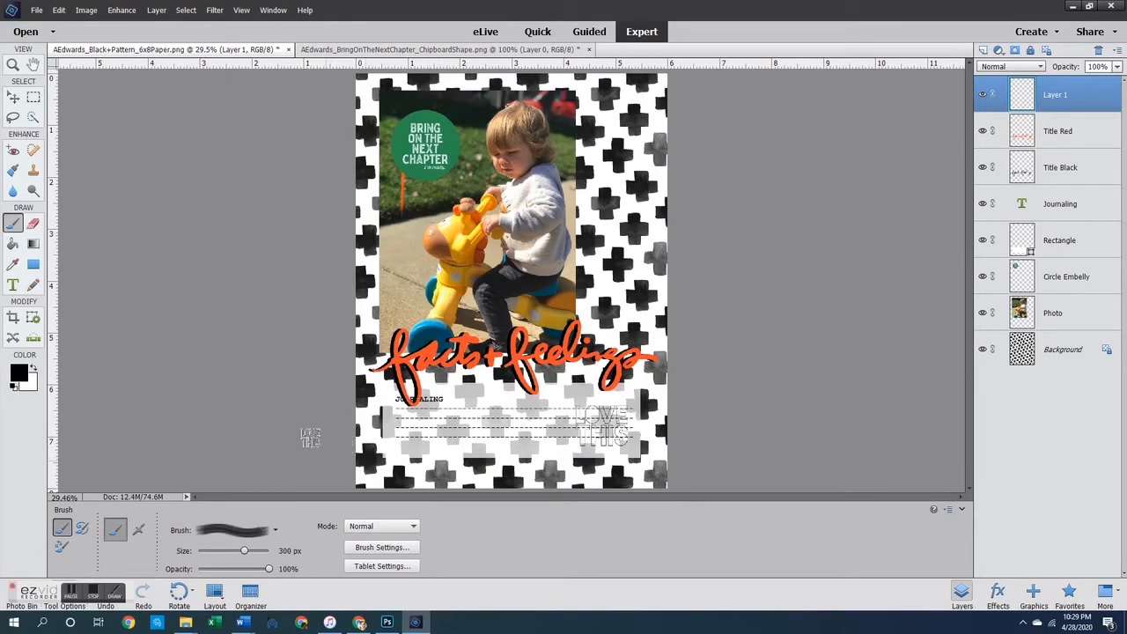
pyautogui.click(14, 97)
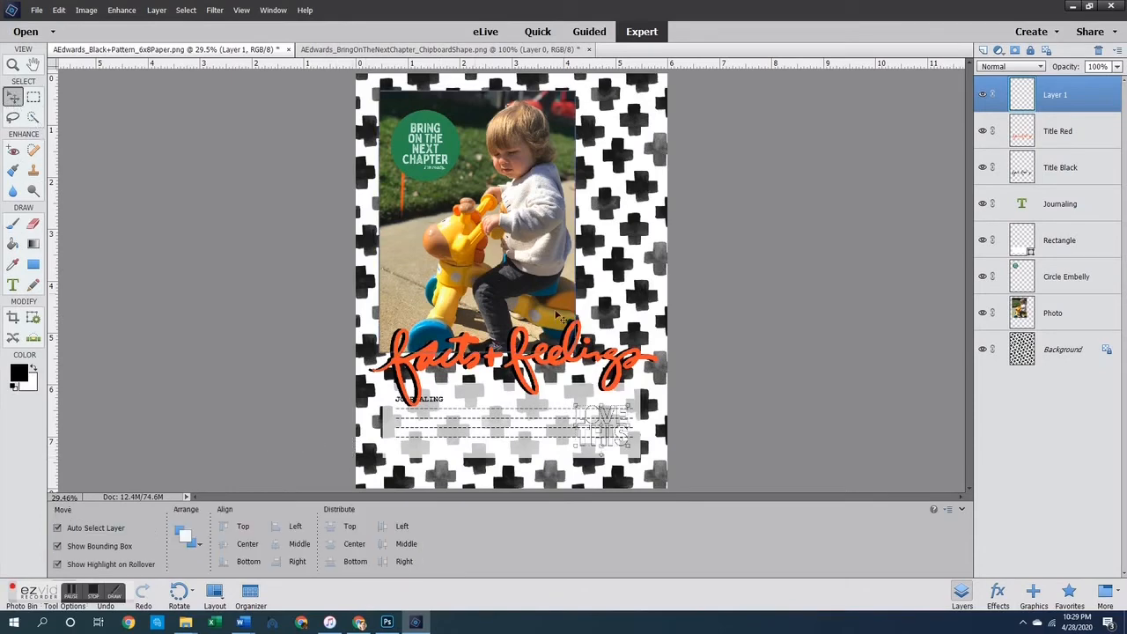
# Move the "LOVE THIS" stamp on Layer 1 off the journaling rectangle into the page's lower-right corner
pyautogui.click(624, 421)
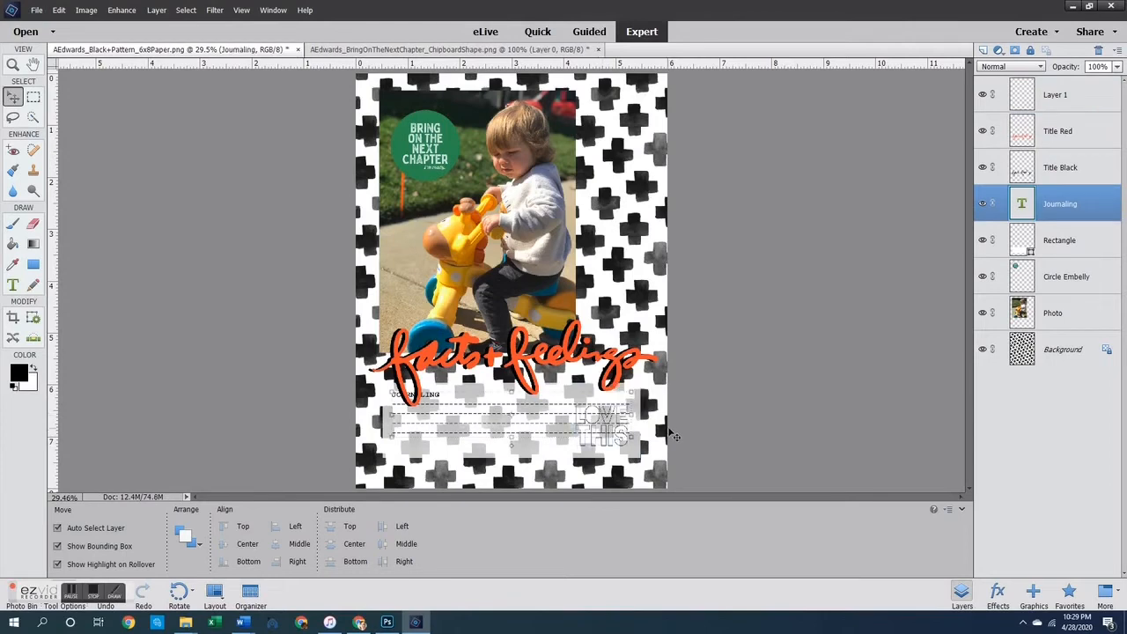
pyautogui.click(1062, 109)
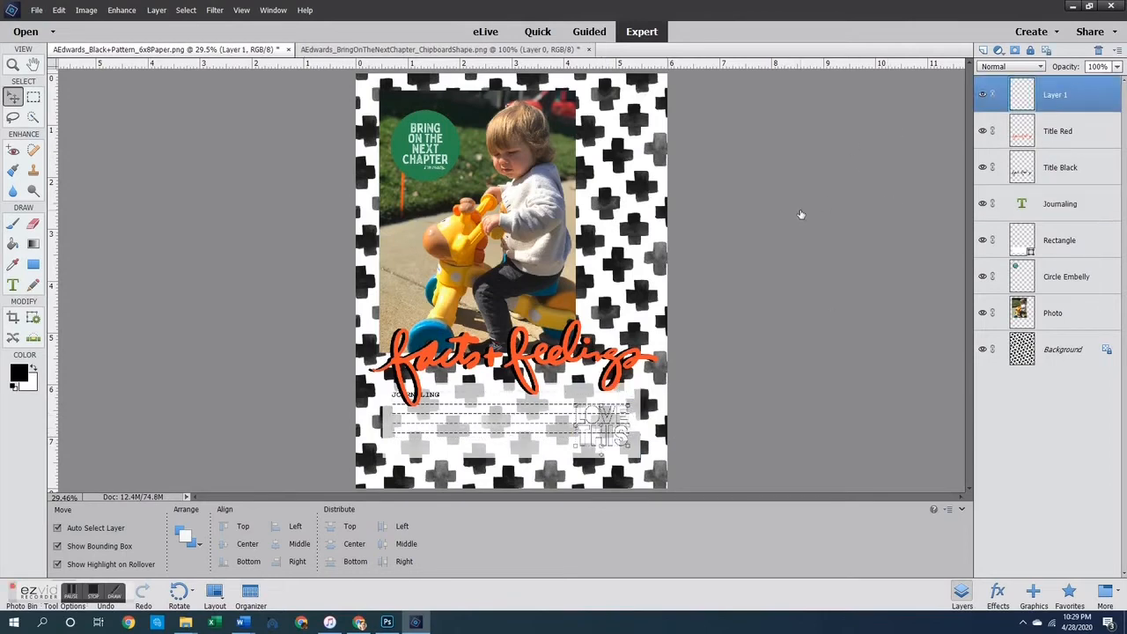
pyautogui.hotkey('ctrl', 't')
pyautogui.moveTo(606, 437); pyautogui.dragTo(635, 466)
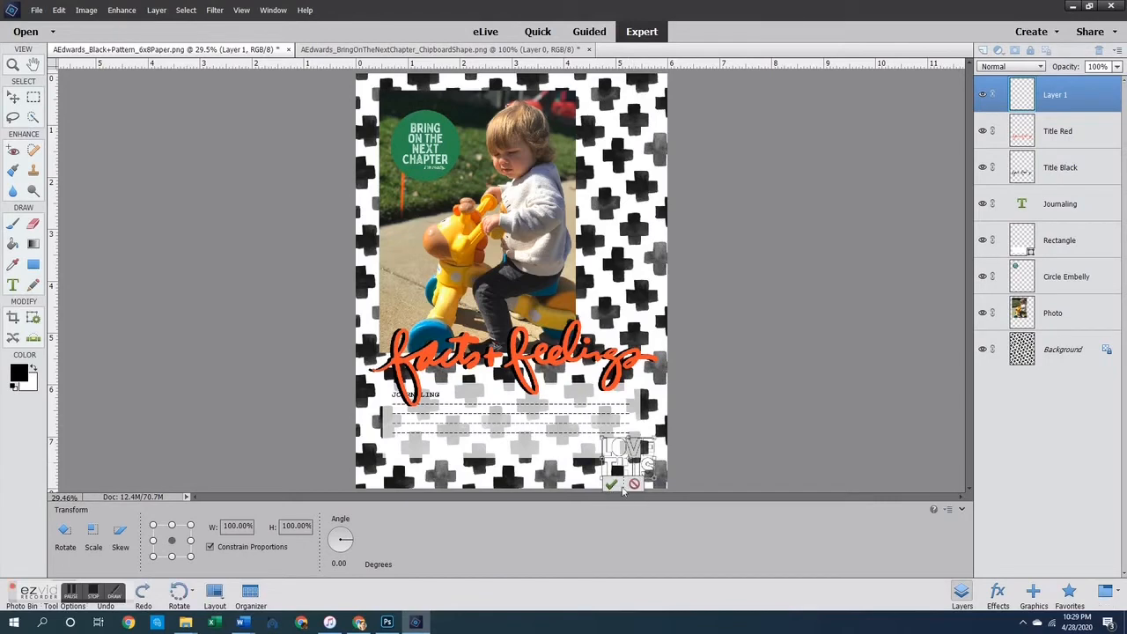
pyautogui.click(614, 487)
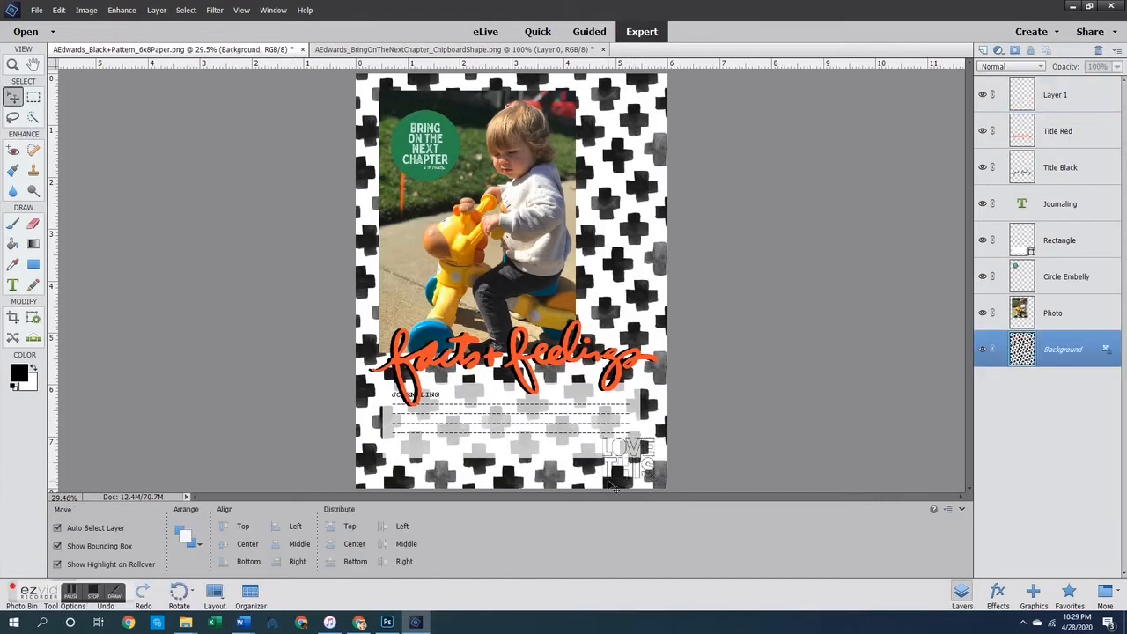
# Delete the stamped Layer 1, leave the remaining layers, and close the chipboard shape document
pyautogui.click(1065, 95)
pyautogui.press('Delete')
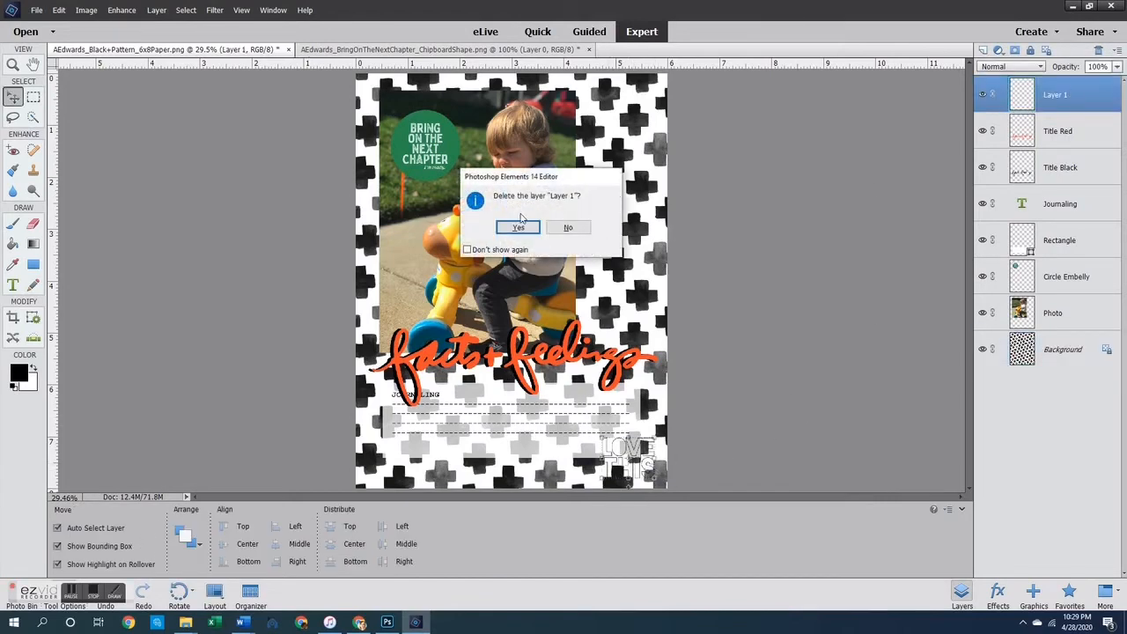
pyautogui.click(517, 231)
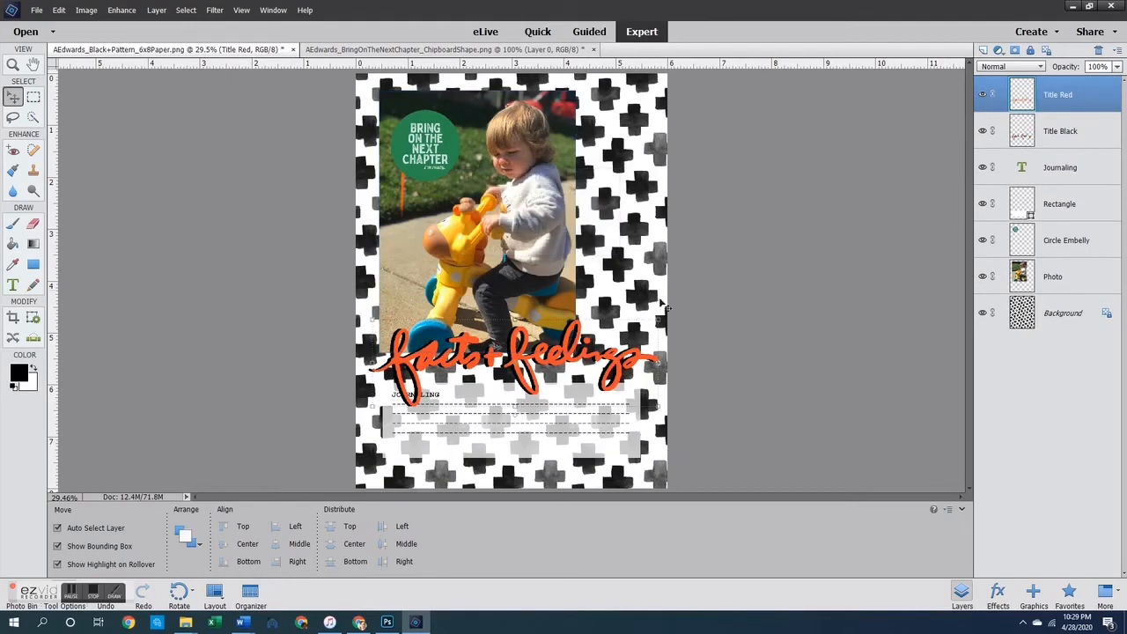
pyautogui.click(786, 381)
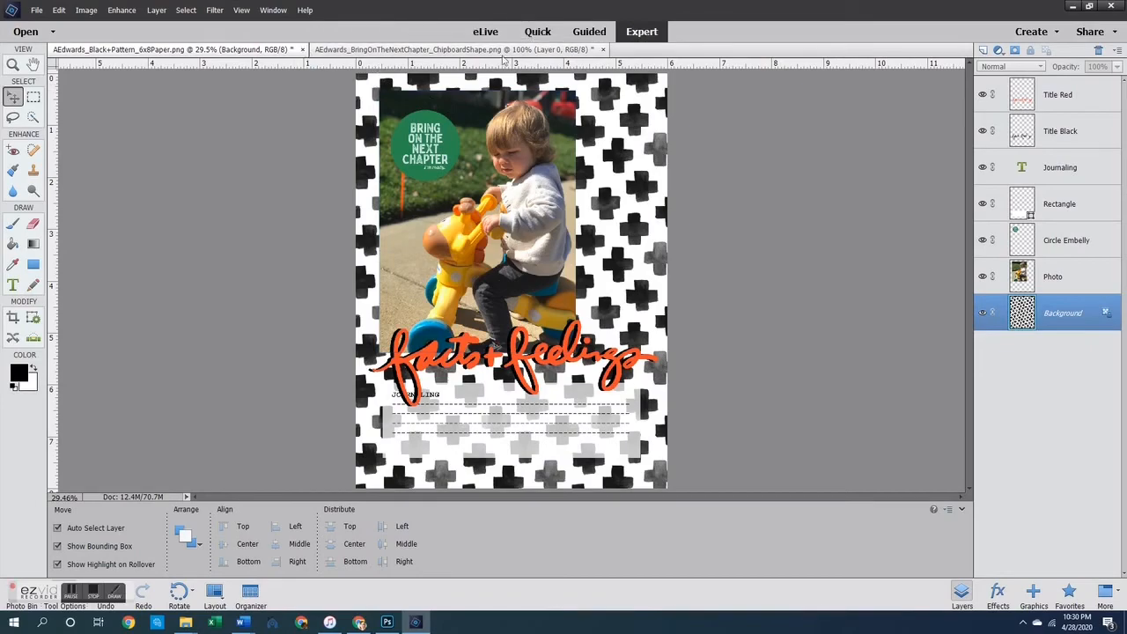
pyautogui.click(604, 49)
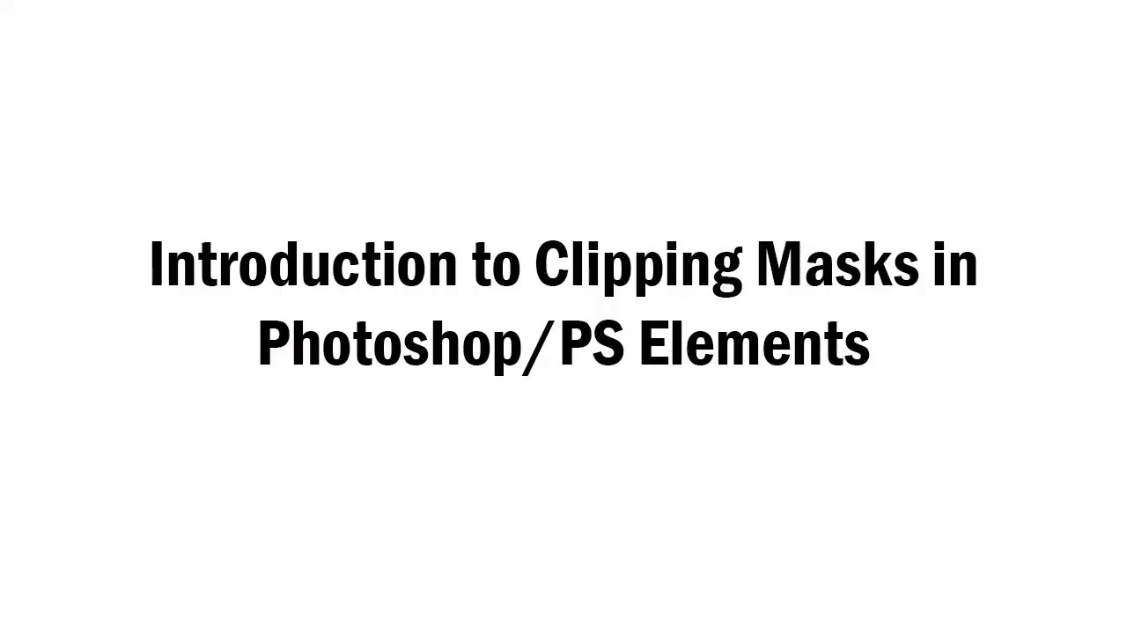
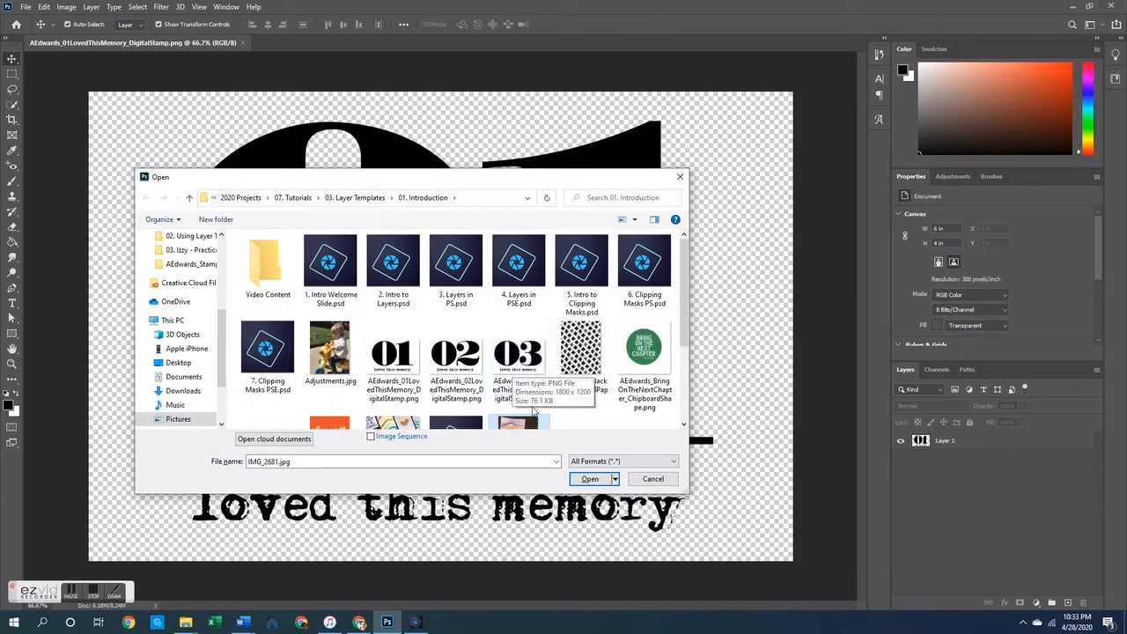
# Open IMG_2681.jpg and copy the whole photo into the "01 loved this memory" stamp document, positioned to cover the stamp
pyautogui.doubleClick(532, 305)
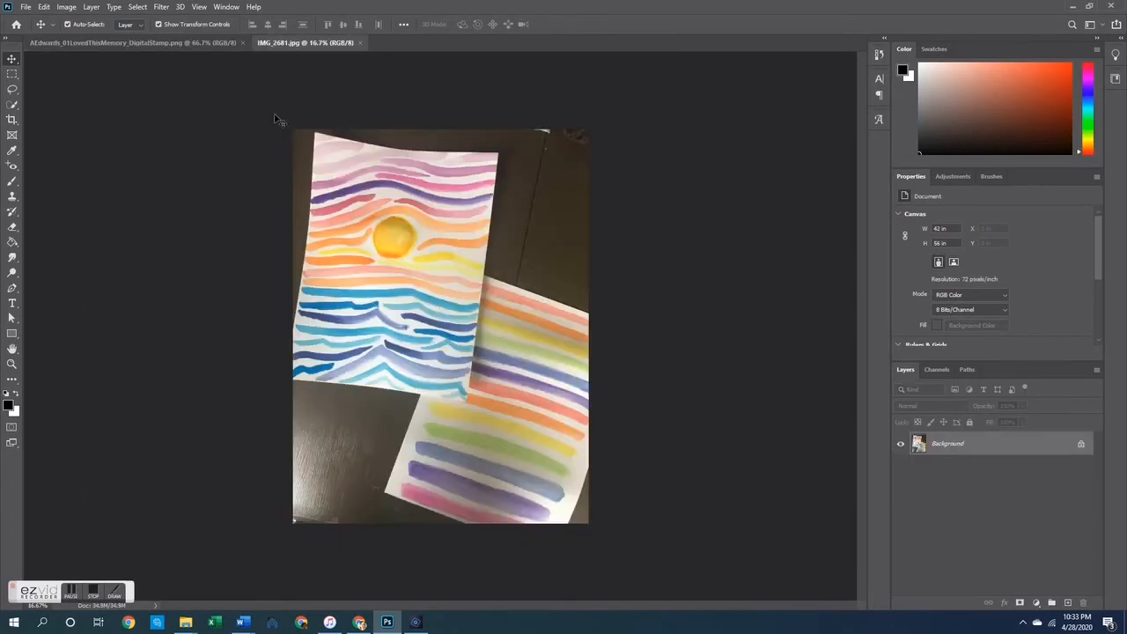
pyautogui.hotkey('ctrl', 'a')
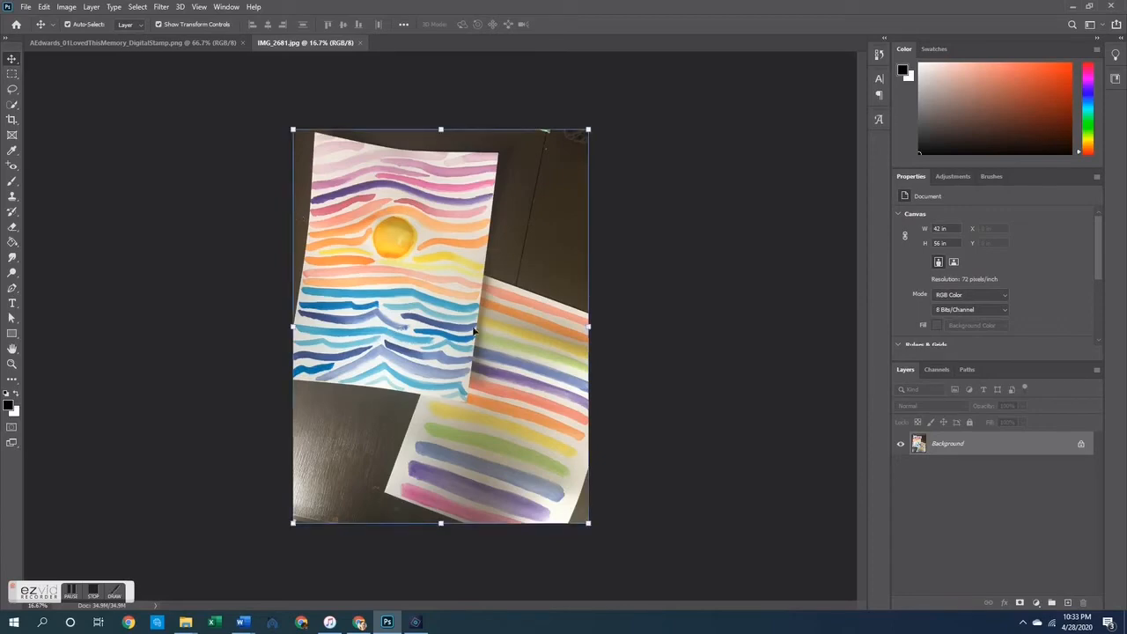
pyautogui.click(128, 42)
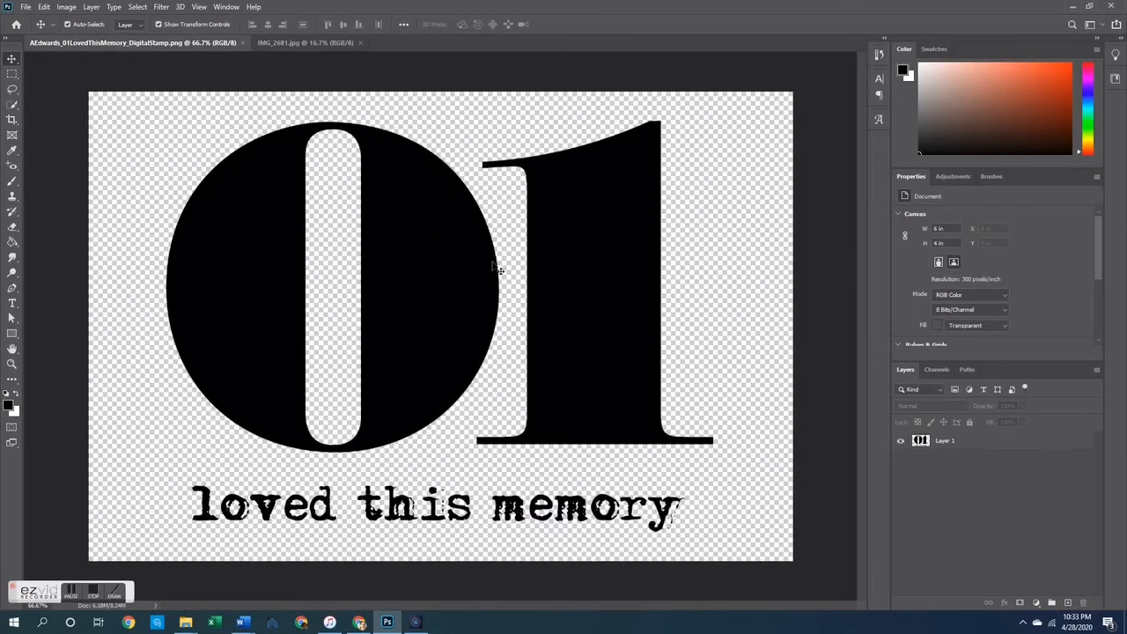
pyautogui.hotkey('ctrl', 'v')
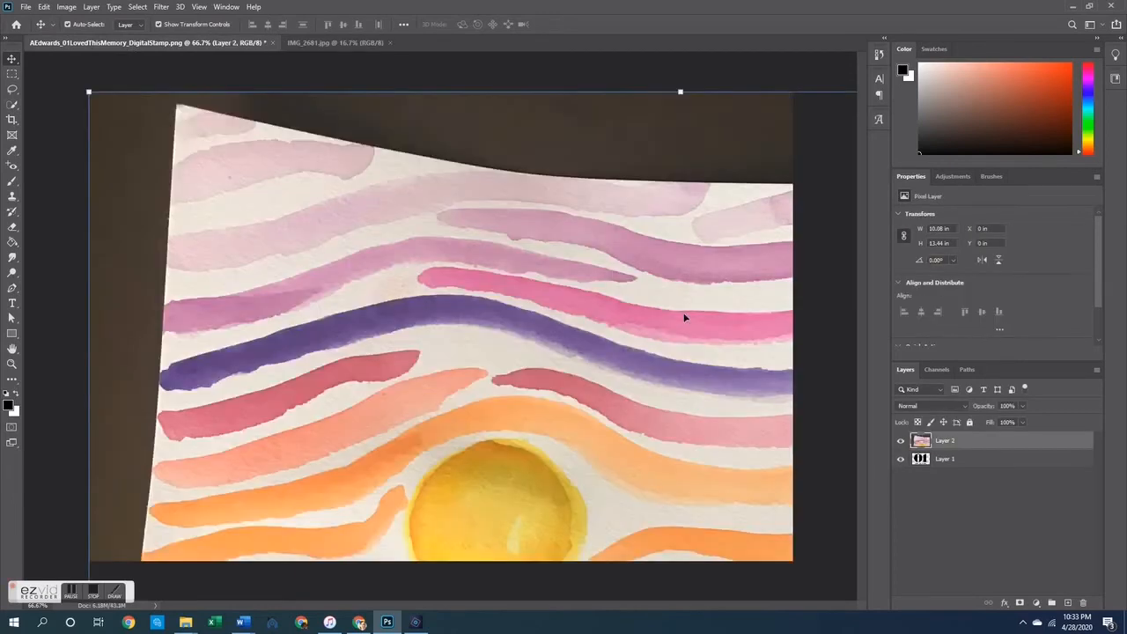
pyautogui.moveTo(584, 321); pyautogui.dragTo(491, 285)
# Clip the watercolor photo on Layer 2 to the stamp on Layer 1 with a clipping mask
pyautogui.click(954, 471)
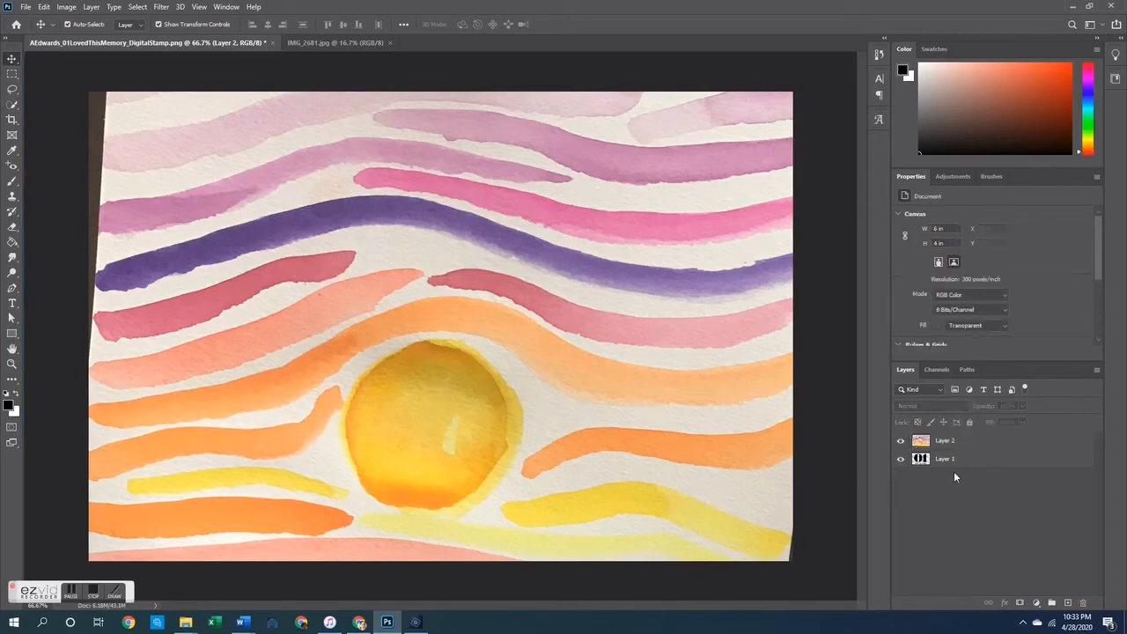
pyautogui.click(955, 466)
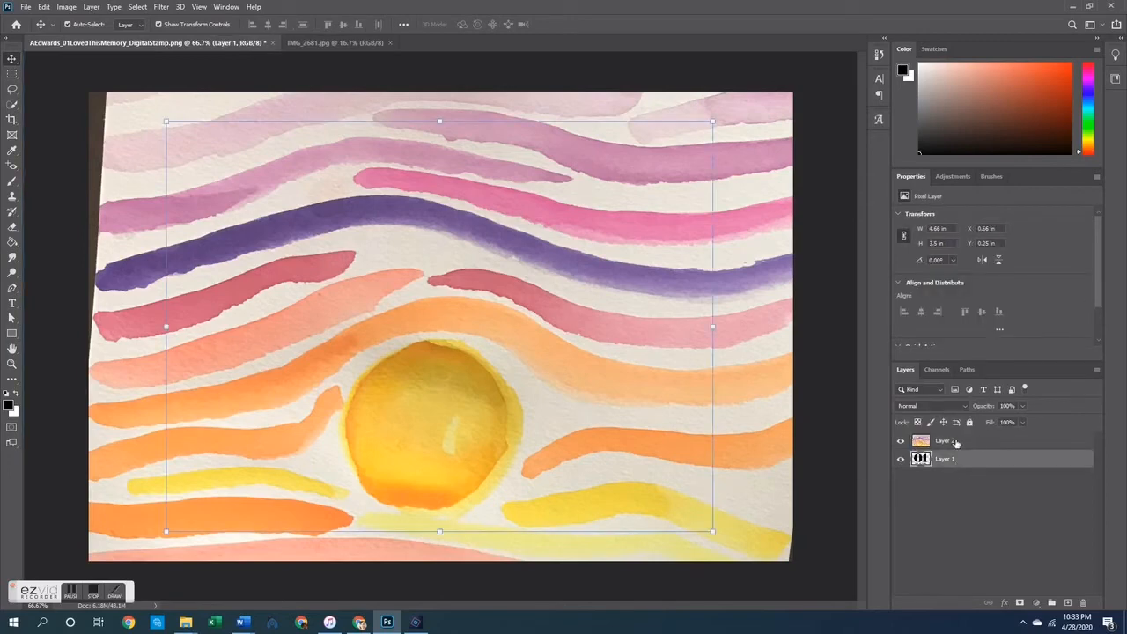
pyautogui.click(956, 442)
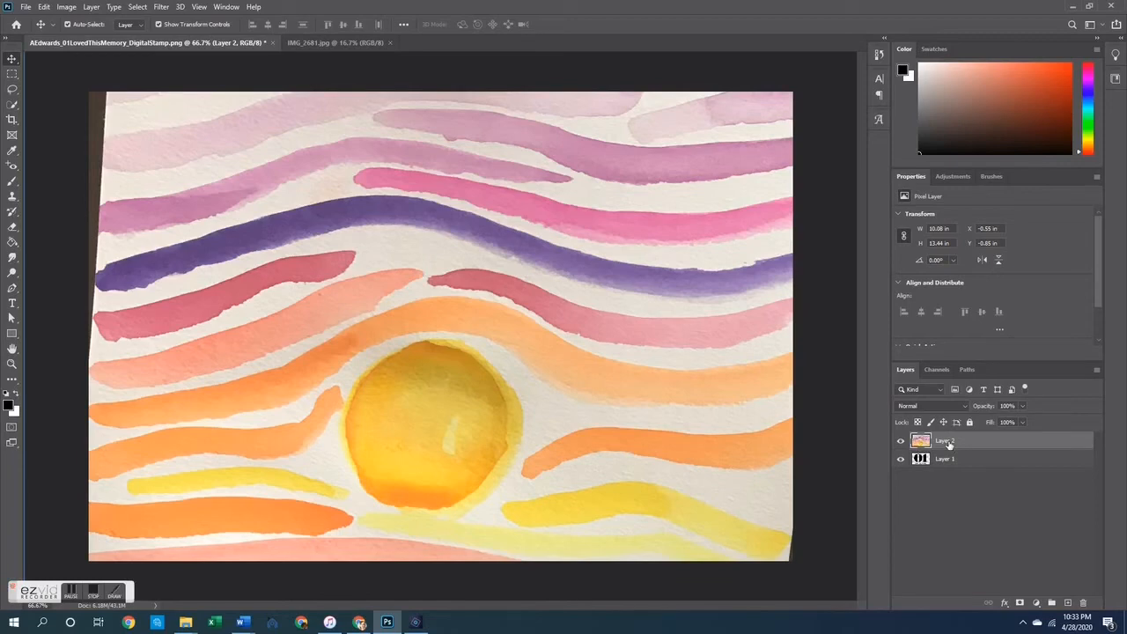
pyautogui.rightClick(949, 444)
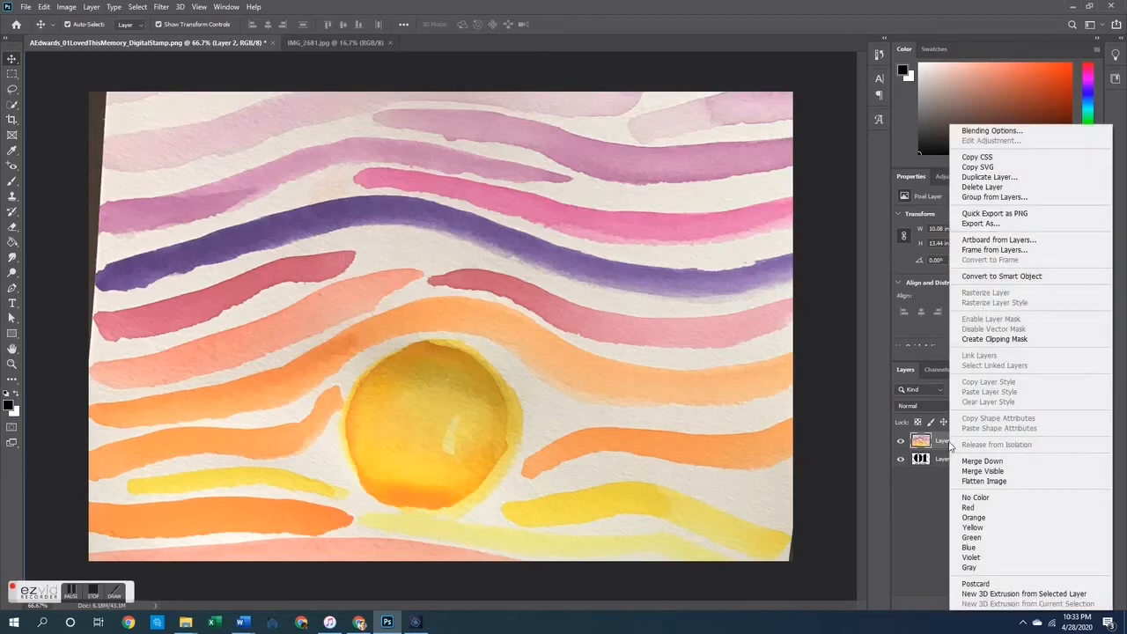
pyautogui.click(993, 339)
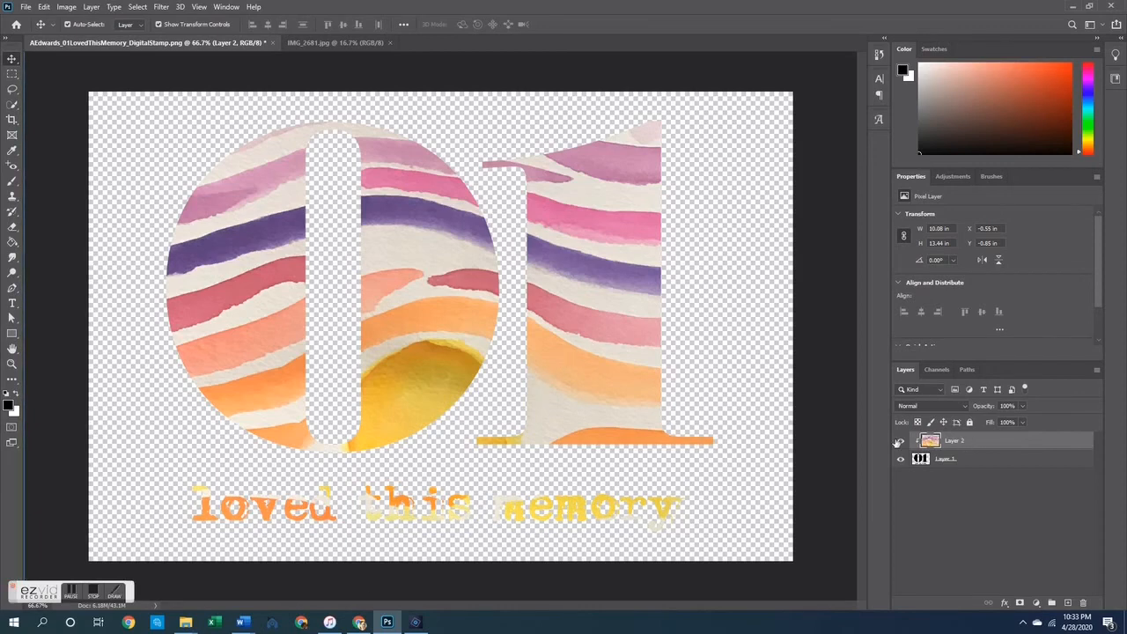
# Scale the clipped watercolor photo to about 78.5% and reposition it so its orange and blue stripes fill the stamp
pyautogui.hotkey('ctrl', 't')
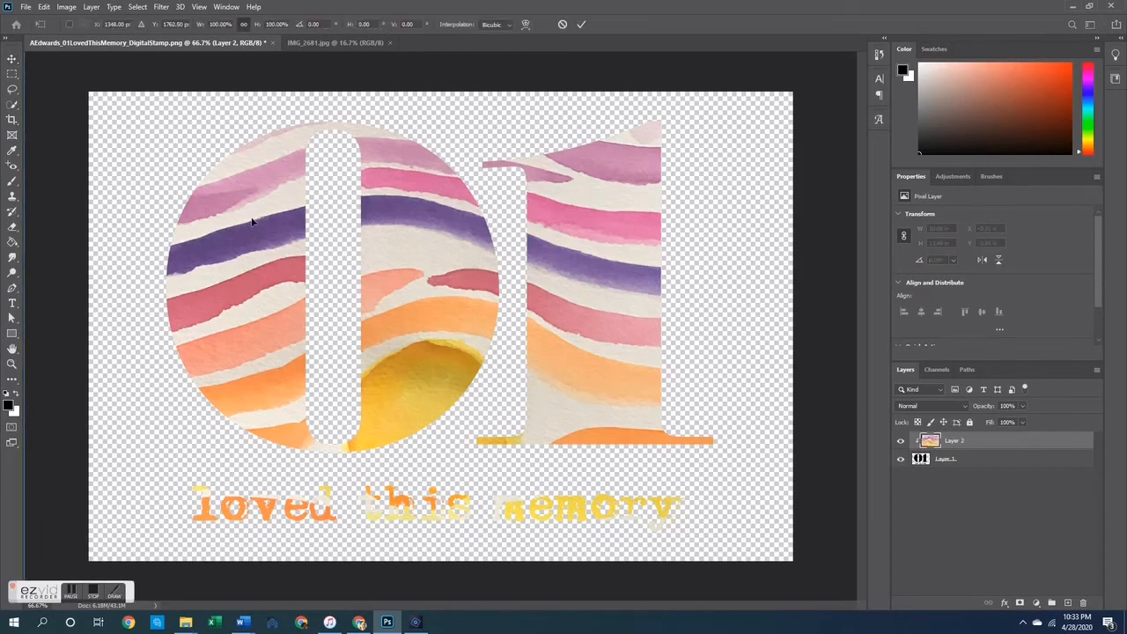
pyautogui.moveTo(252, 222); pyautogui.dragTo(312, 319)
pyautogui.moveTo(84, 91); pyautogui.dragTo(420, 369)
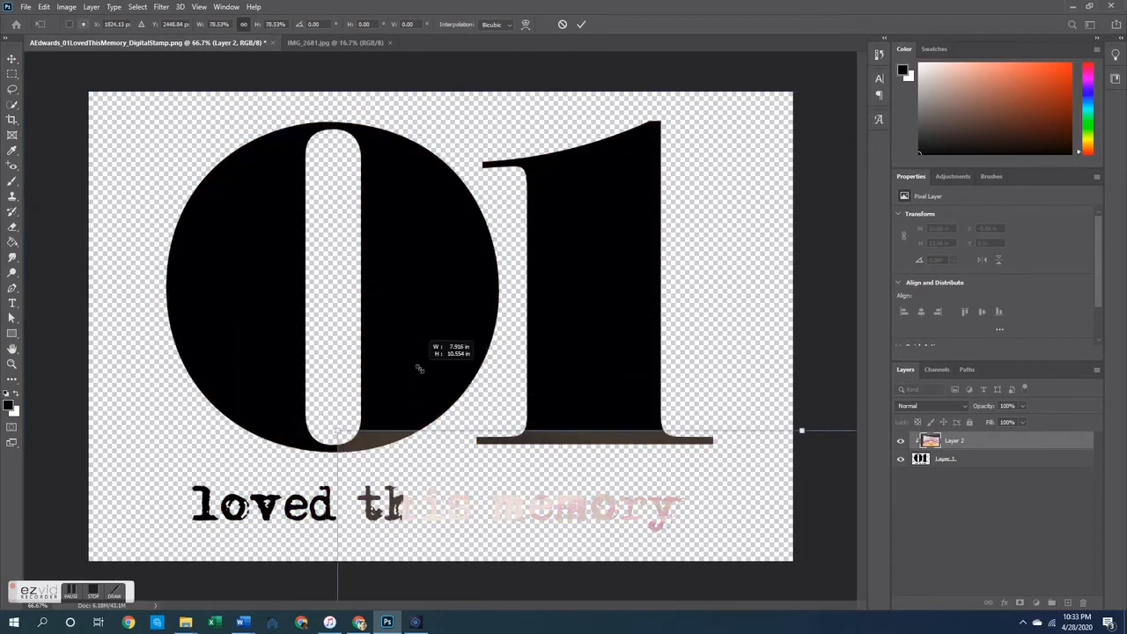
pyautogui.moveTo(541, 496); pyautogui.dragTo(335, 121)
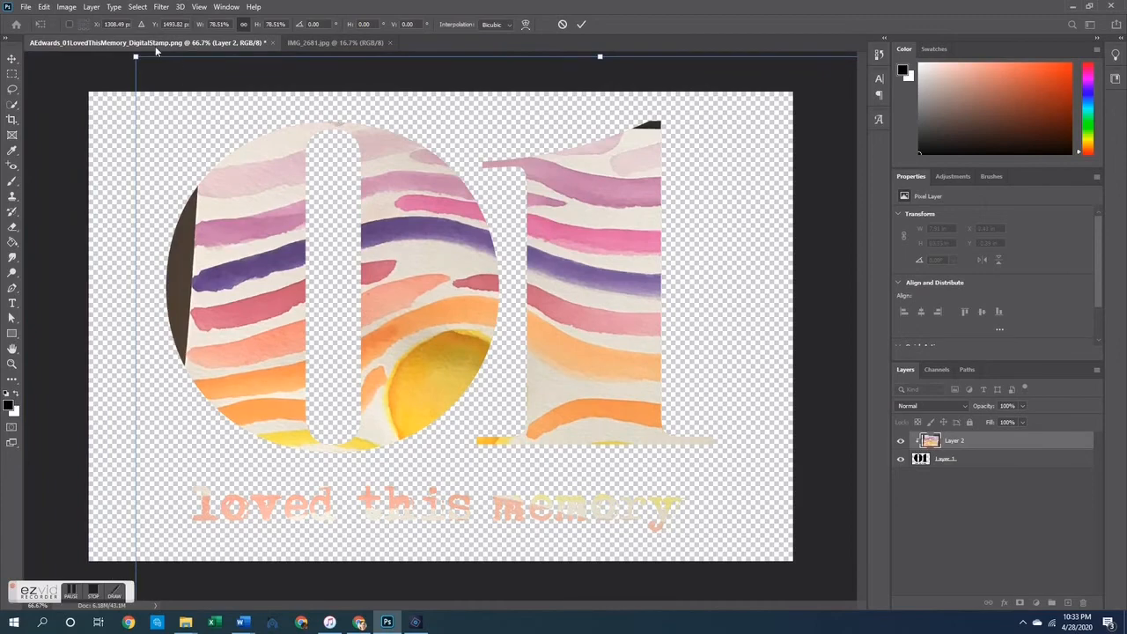
pyautogui.moveTo(268, 268); pyautogui.dragTo(545, 278)
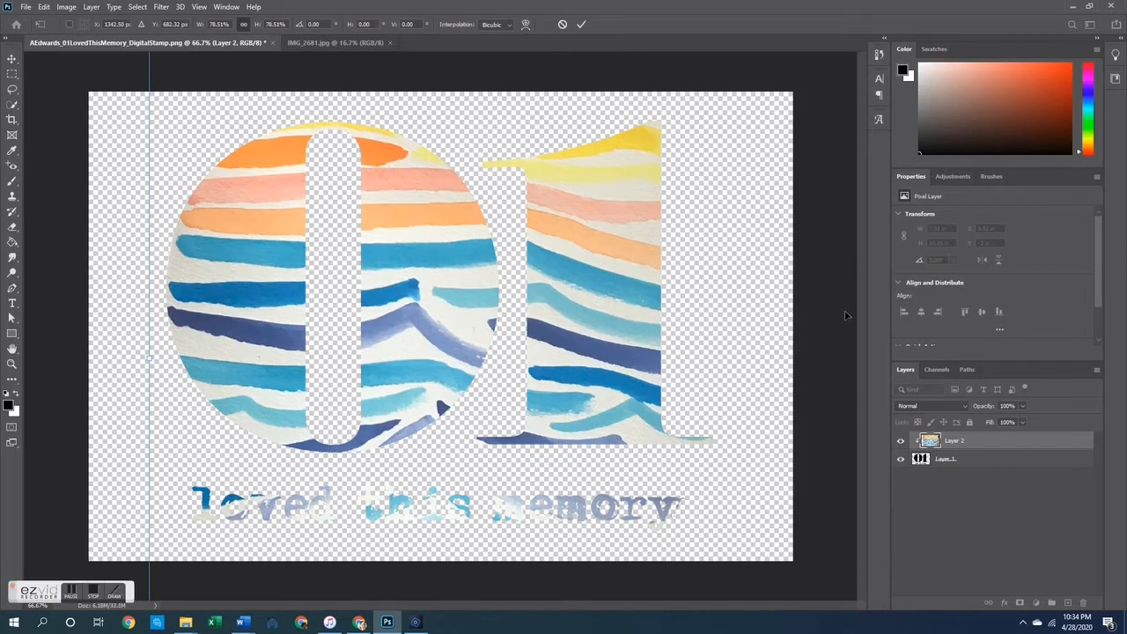
pyautogui.press('Return')
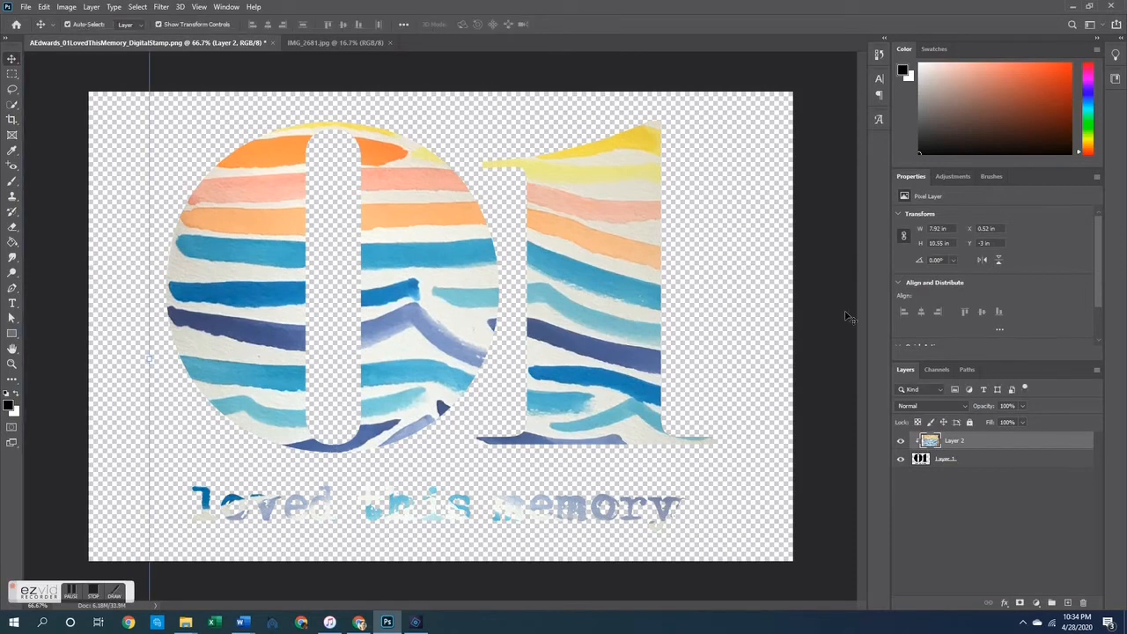
pyautogui.click(730, 338)
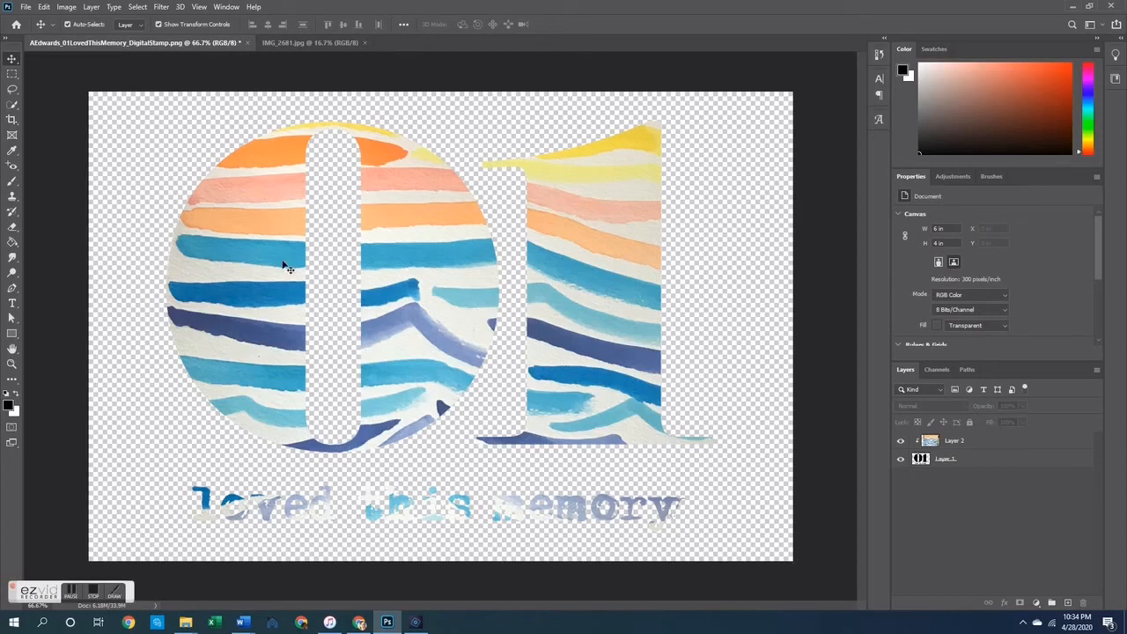
# Create a new 6 x 8 in document at 300 pixels/inch with a black background
pyautogui.hotkey('ctrl', 'n')
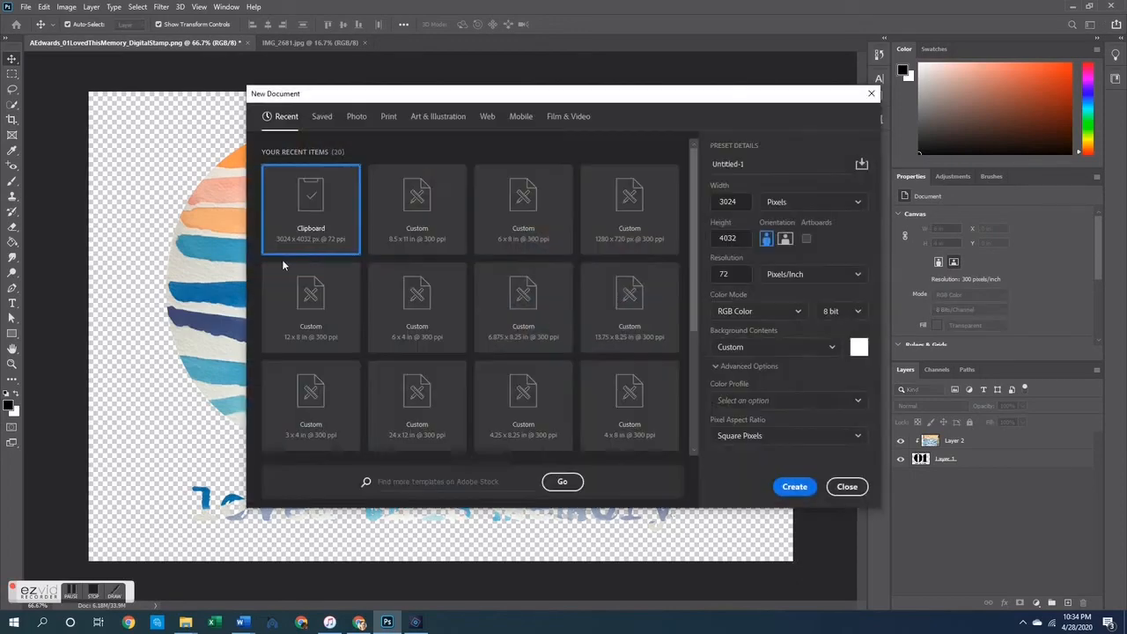
pyautogui.click(531, 232)
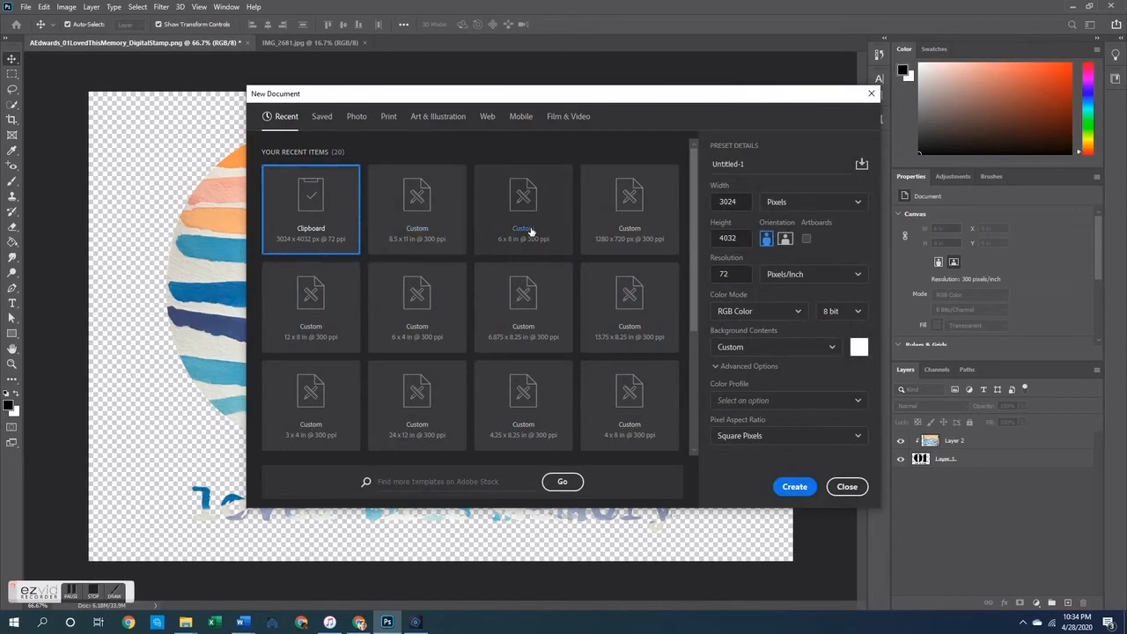
pyautogui.click(752, 347)
pyautogui.click(728, 391)
pyautogui.click(795, 486)
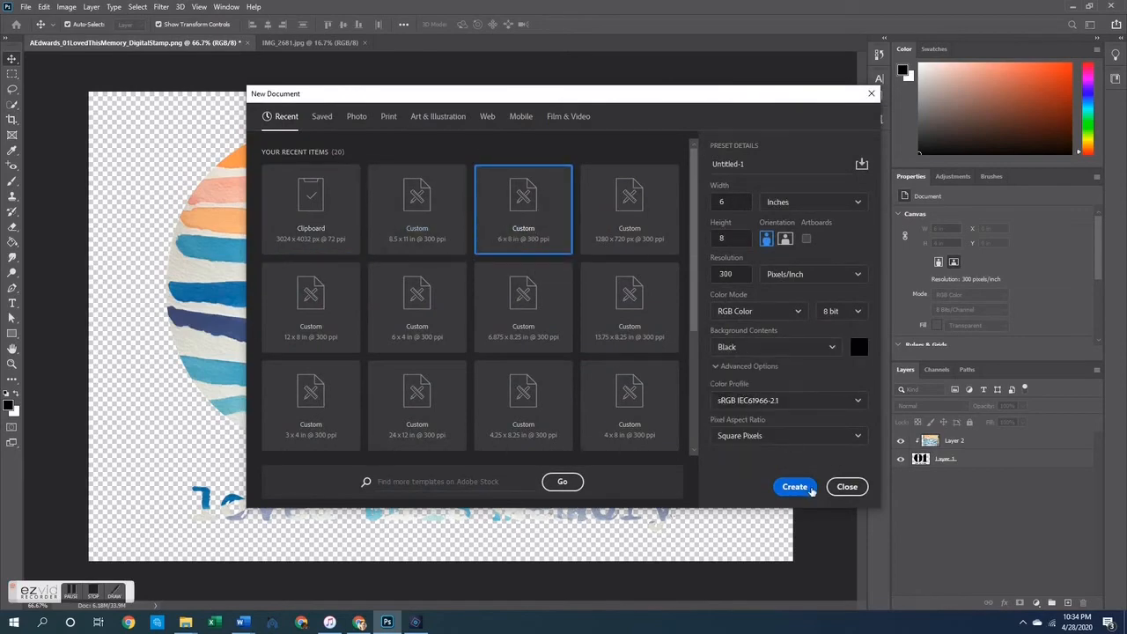
# Try to copy the entire watercolor-filled stamp canvas into the new black document
pyautogui.click(315, 44)
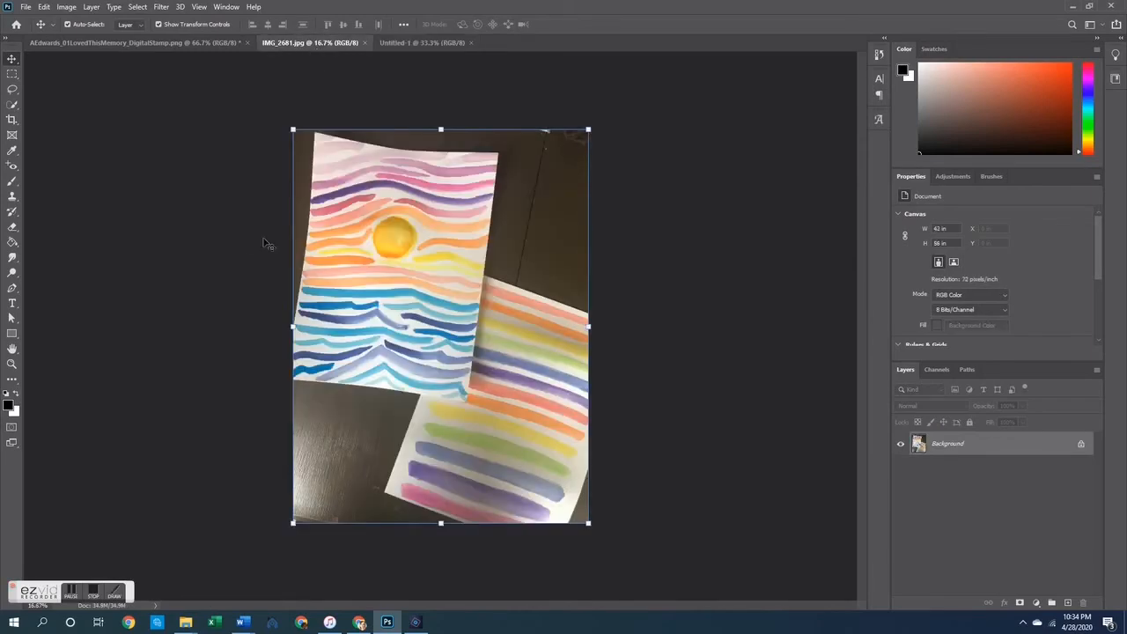
pyautogui.click(152, 44)
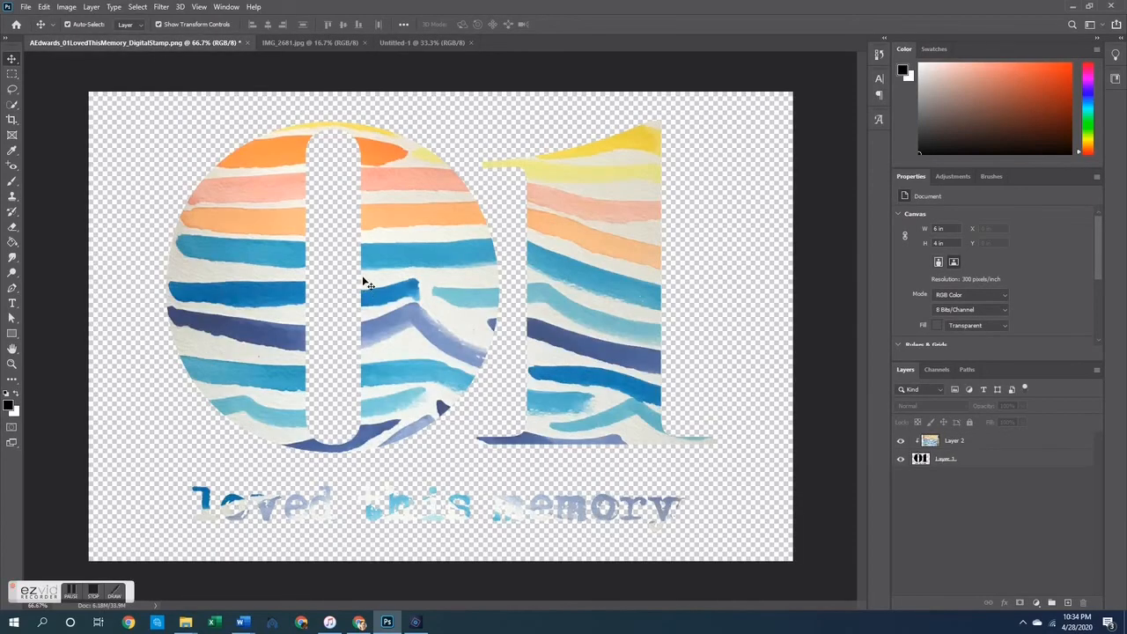
pyautogui.hotkey('ctrl', 'a')
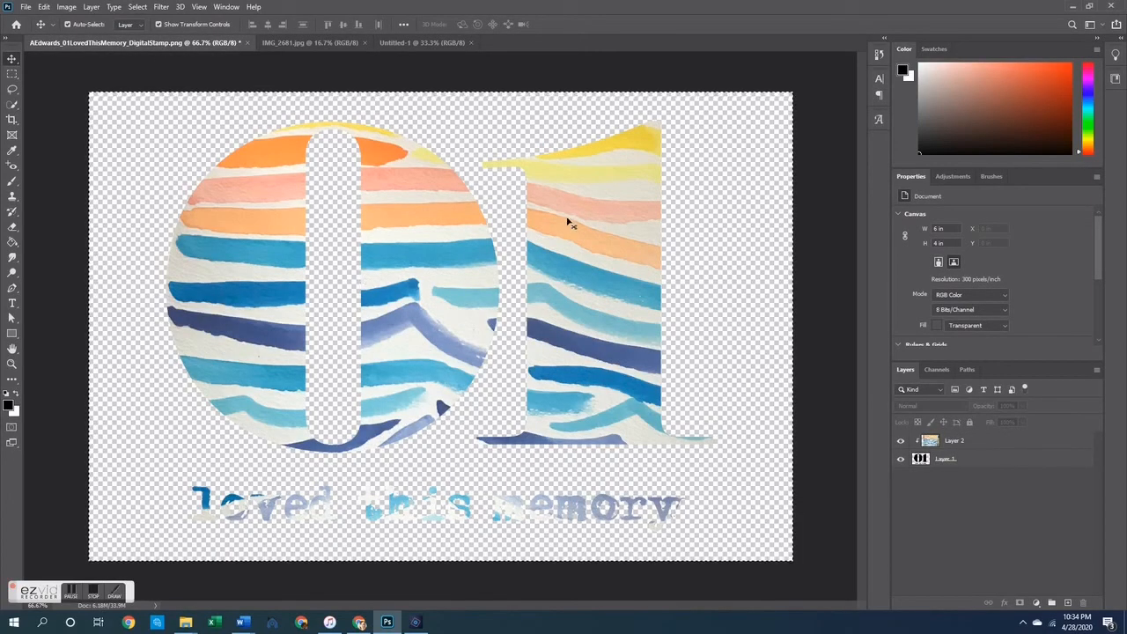
pyautogui.click(403, 25)
pyautogui.click(558, 63)
pyautogui.click(428, 43)
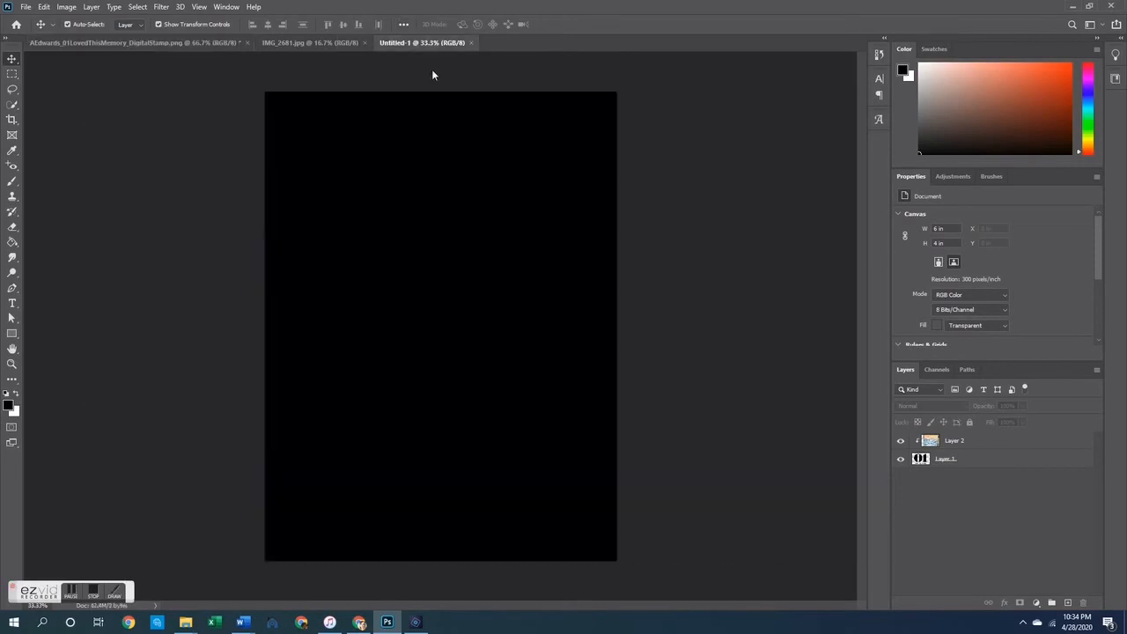
pyautogui.hotkey('ctrl', 'v')
pyautogui.moveTo(397, 291); pyautogui.dragTo(346, 221)
pyautogui.press('Delete')
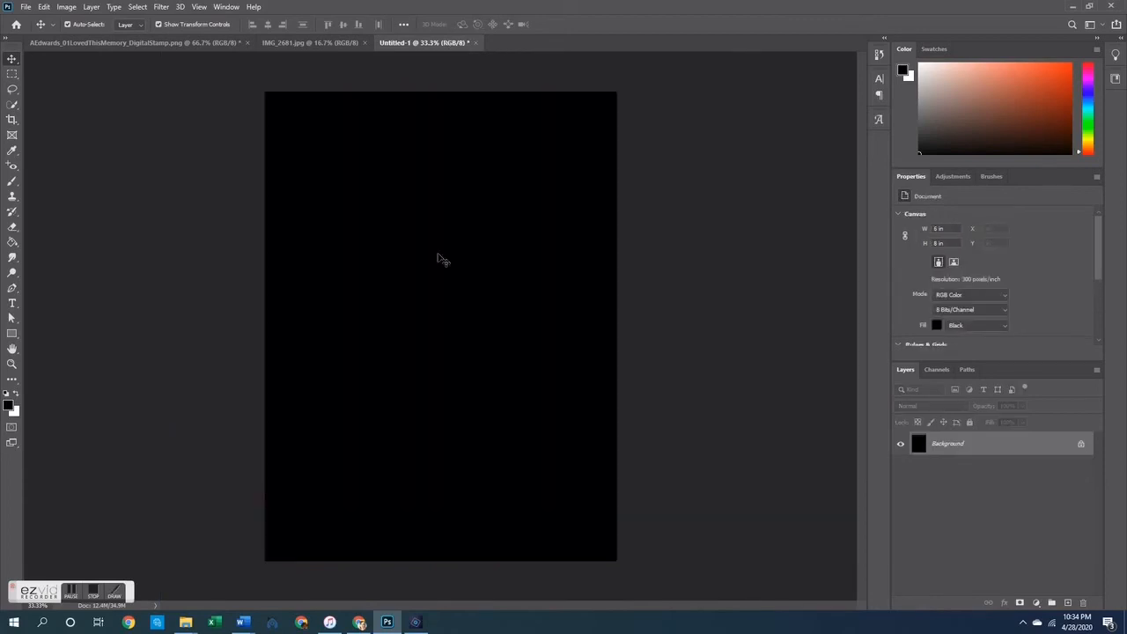
# Merge the clipped watercolor Layer 2 and the stamp Layer 1 into one layer in the digital stamp document
pyautogui.click(105, 43)
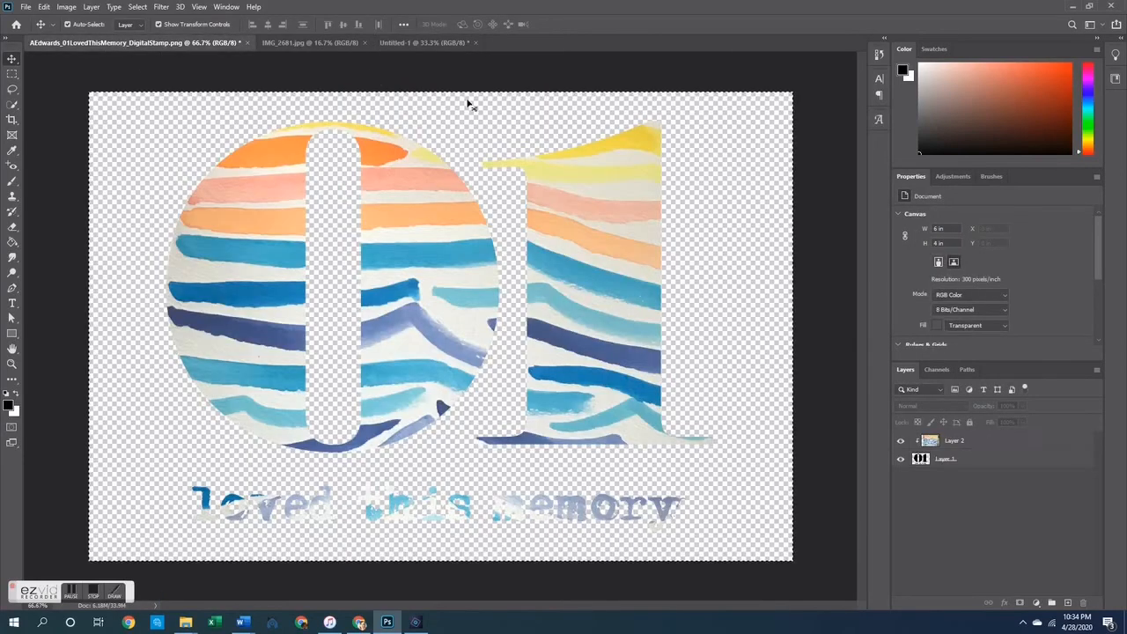
pyautogui.click(973, 442)
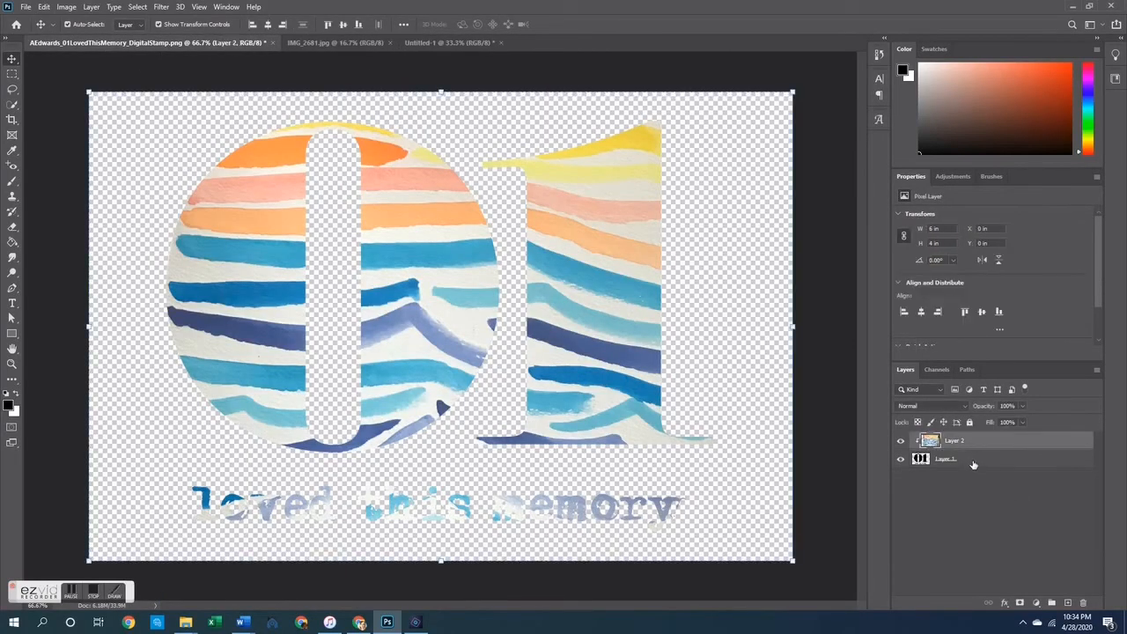
pyautogui.keyDown('shift'); pyautogui.click(973, 462); pyautogui.keyUp('shift')
pyautogui.rightClick(973, 463)
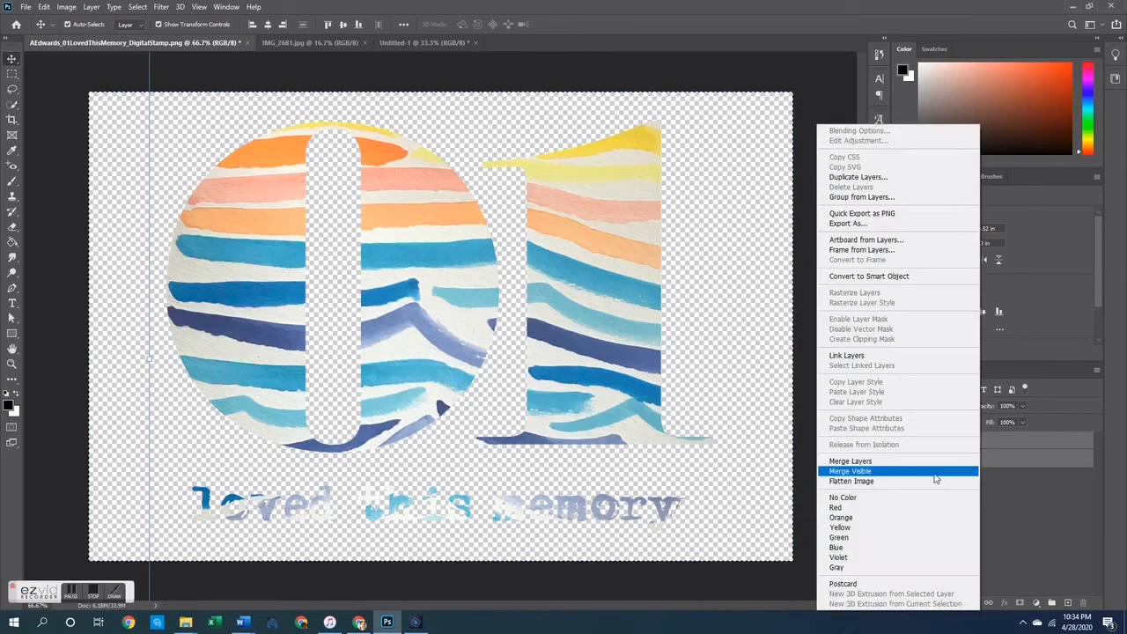
pyautogui.click(888, 465)
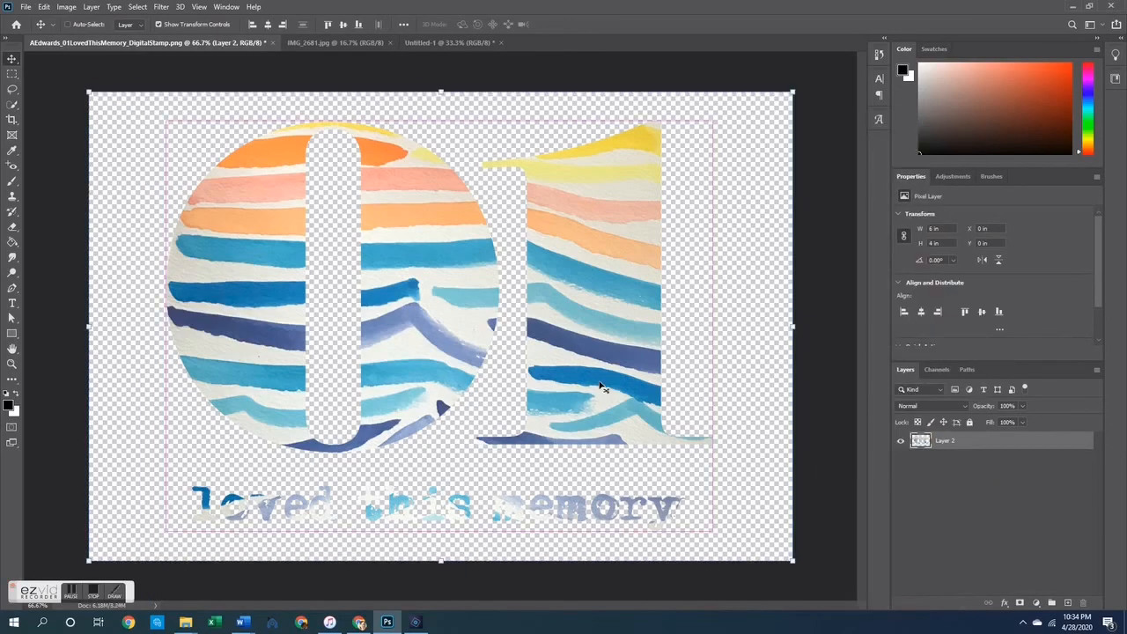
# Place the merged stamp near the top of the black Untitled-1 page and scale it down to about 2.74 in wide
pyautogui.moveTo(602, 388); pyautogui.dragTo(539, 220)
pyautogui.hotkey('ctrl', 't')
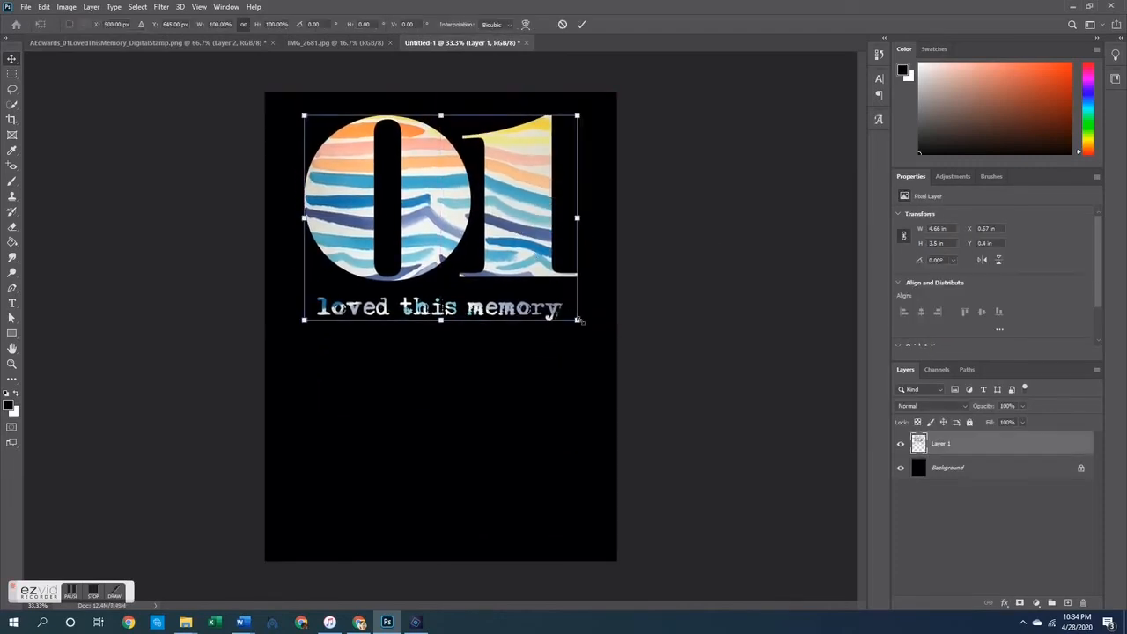
pyautogui.moveTo(577, 322); pyautogui.dragTo(438, 275)
pyautogui.press('Return')
pyautogui.click(466, 221)
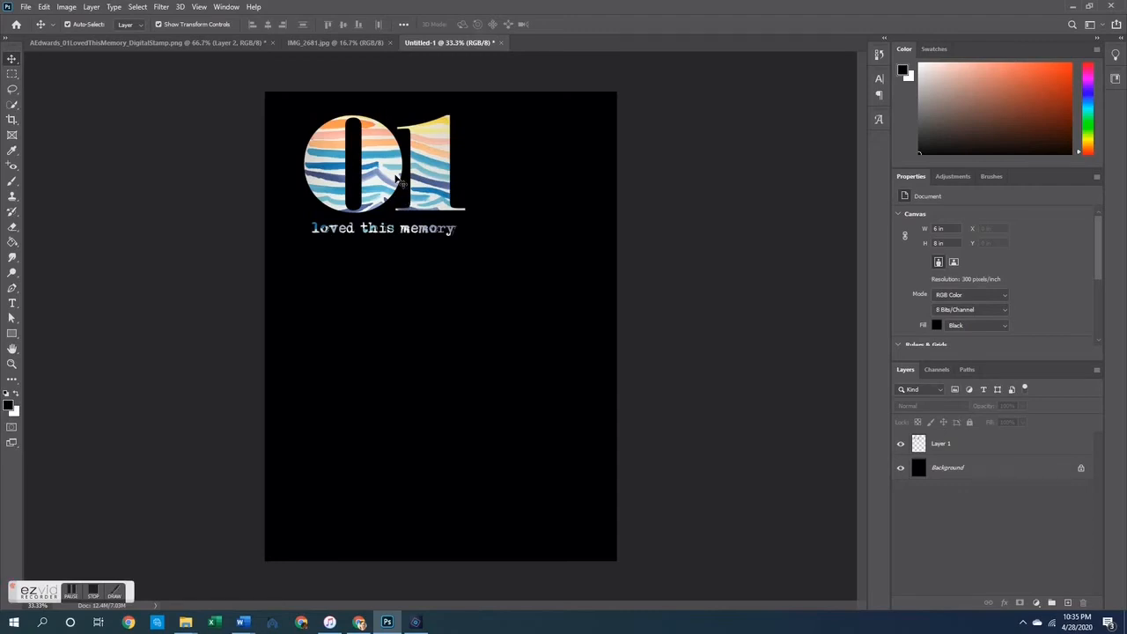
pyautogui.click(449, 163)
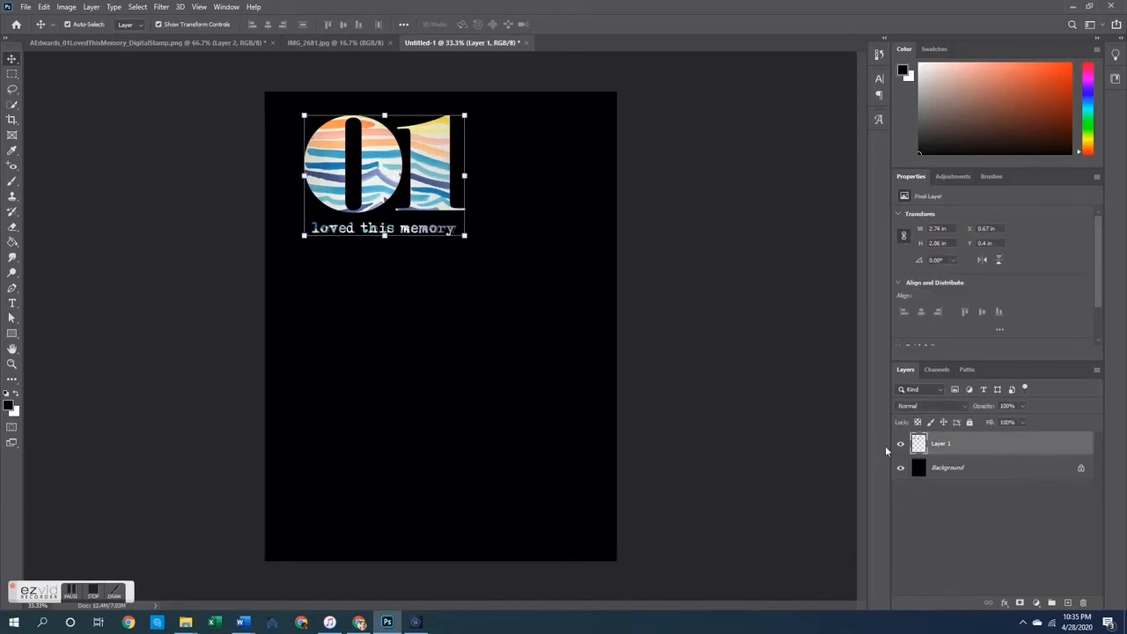
# Undo the layer merge in the digital stamp document and clear the canvas selection
pyautogui.click(230, 44)
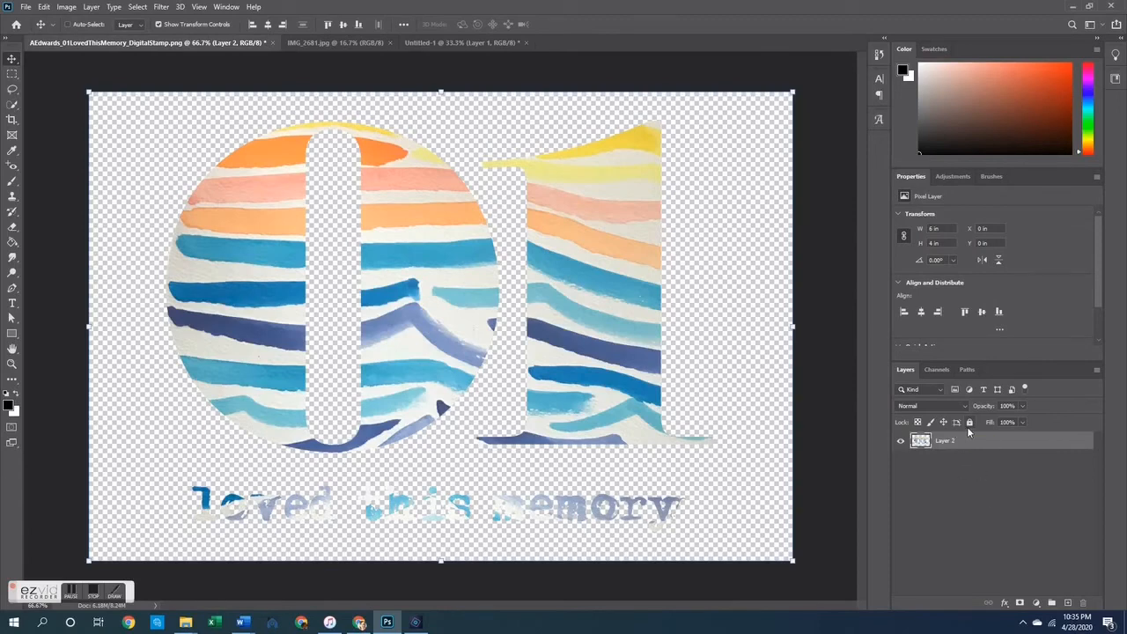
pyautogui.hotkey('ctrl', 'z')
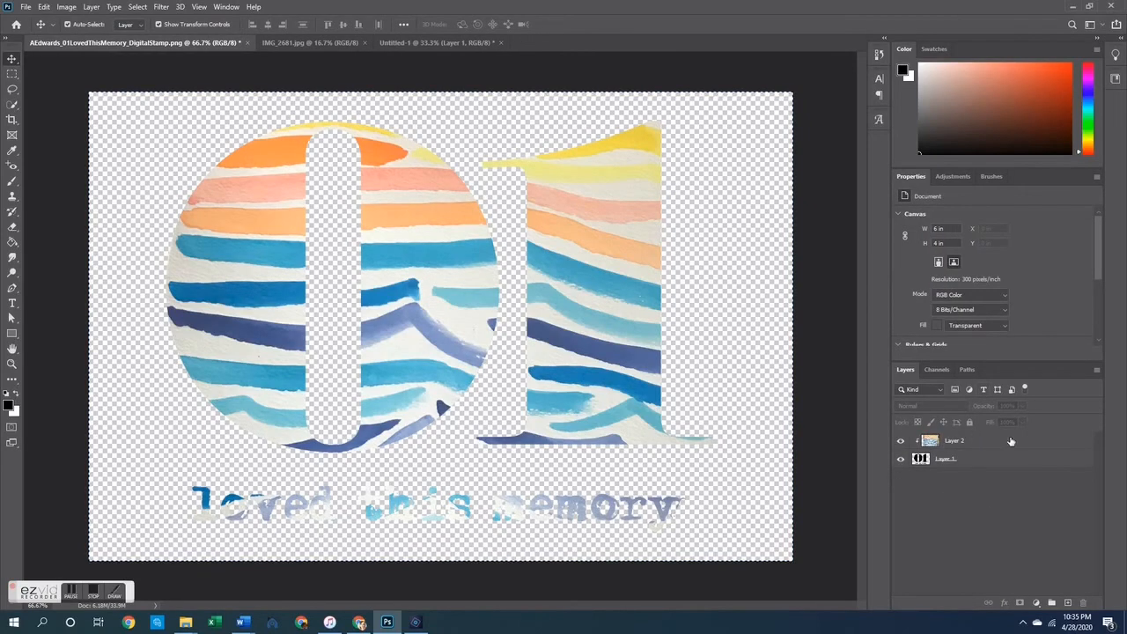
pyautogui.click(948, 449)
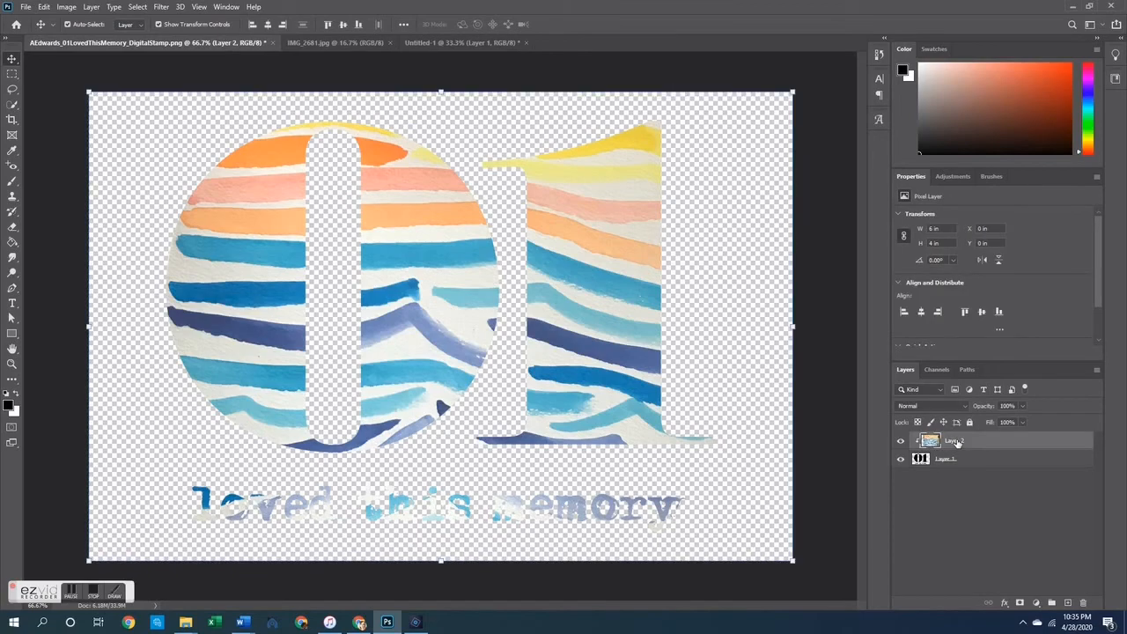
pyautogui.click(841, 399)
pyautogui.hotkey('ctrl', 'z')
# Add another copy of the IMG_2681.jpg watercolor photo above Layer 2 and clip it to the stamp
pyautogui.click(355, 45)
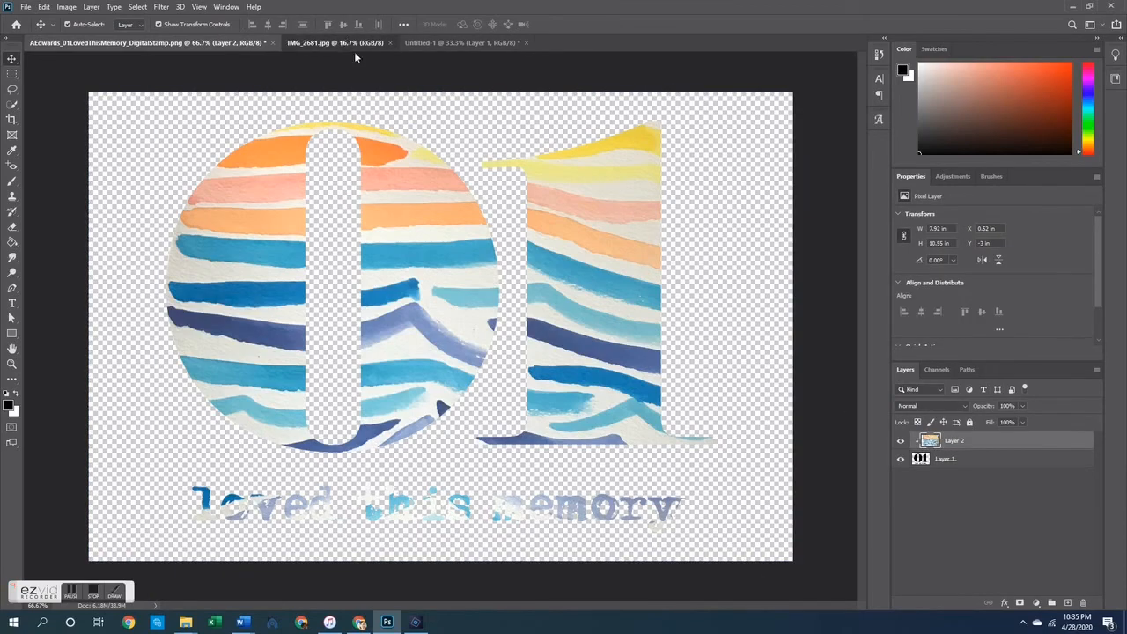
pyautogui.moveTo(395, 168); pyautogui.dragTo(542, 393)
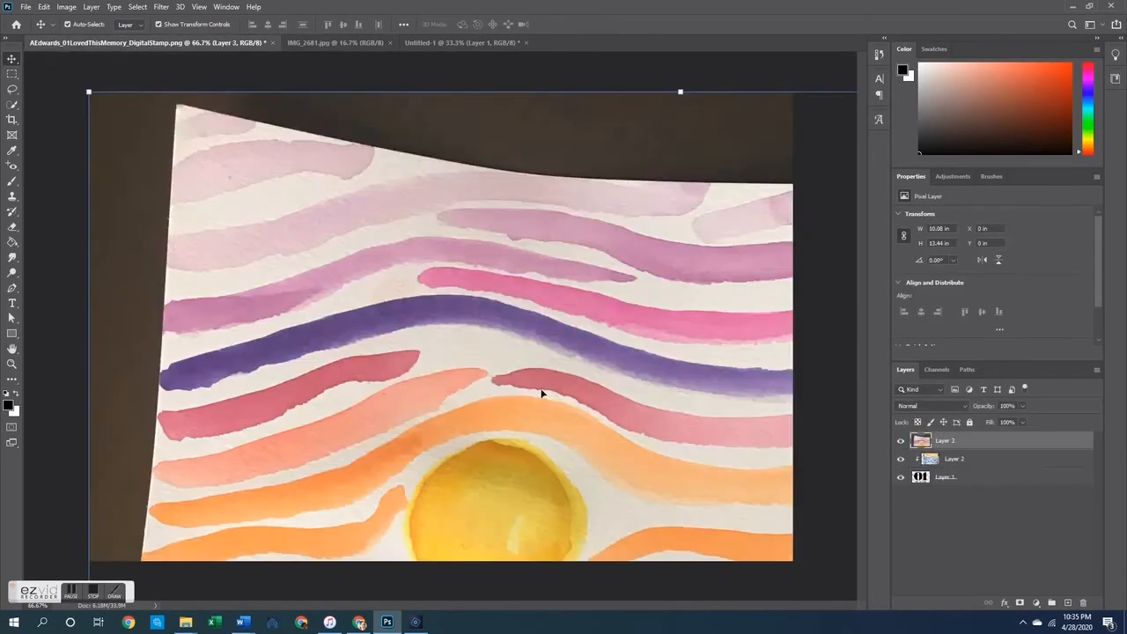
pyautogui.rightClick(959, 443)
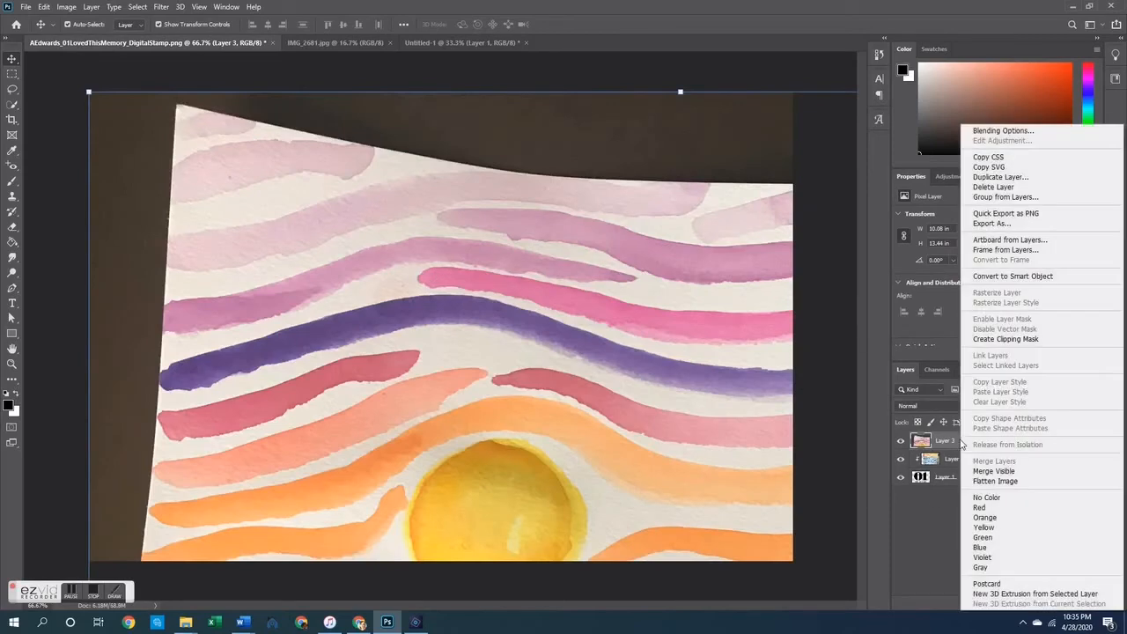
pyautogui.click(1013, 340)
# Scale the clipped Layer 3 photo to about 87.4% and move it down so it fills only the "loved this memory" text
pyautogui.moveTo(611, 275); pyautogui.dragTo(566, 427)
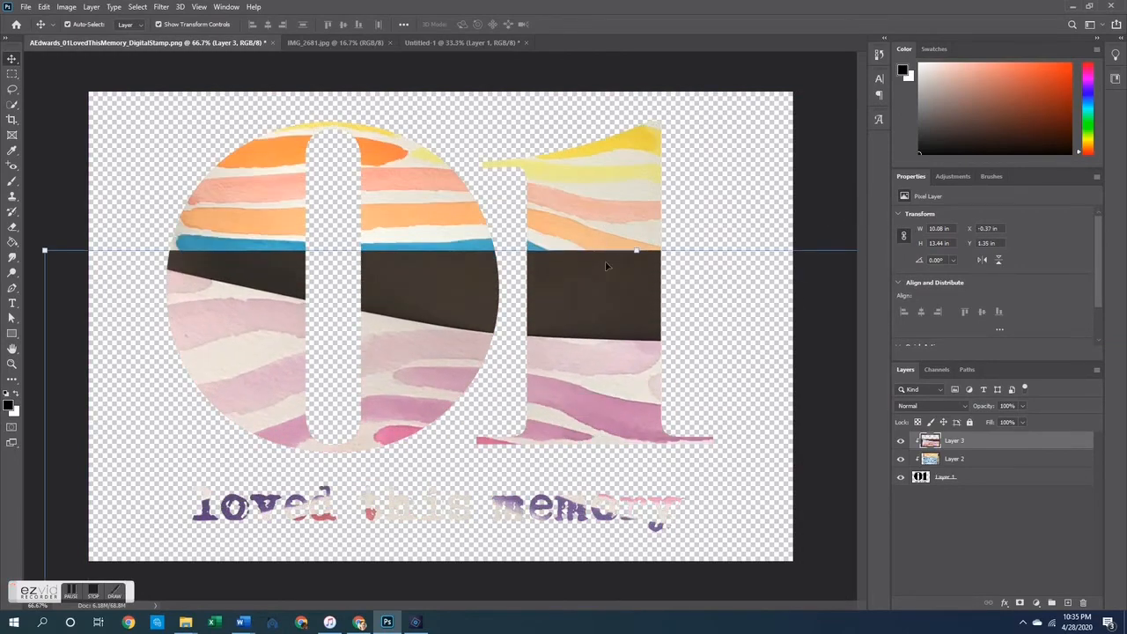
pyautogui.moveTo(594, 352); pyautogui.dragTo(619, 358)
pyautogui.hotkey('ctrl', 't')
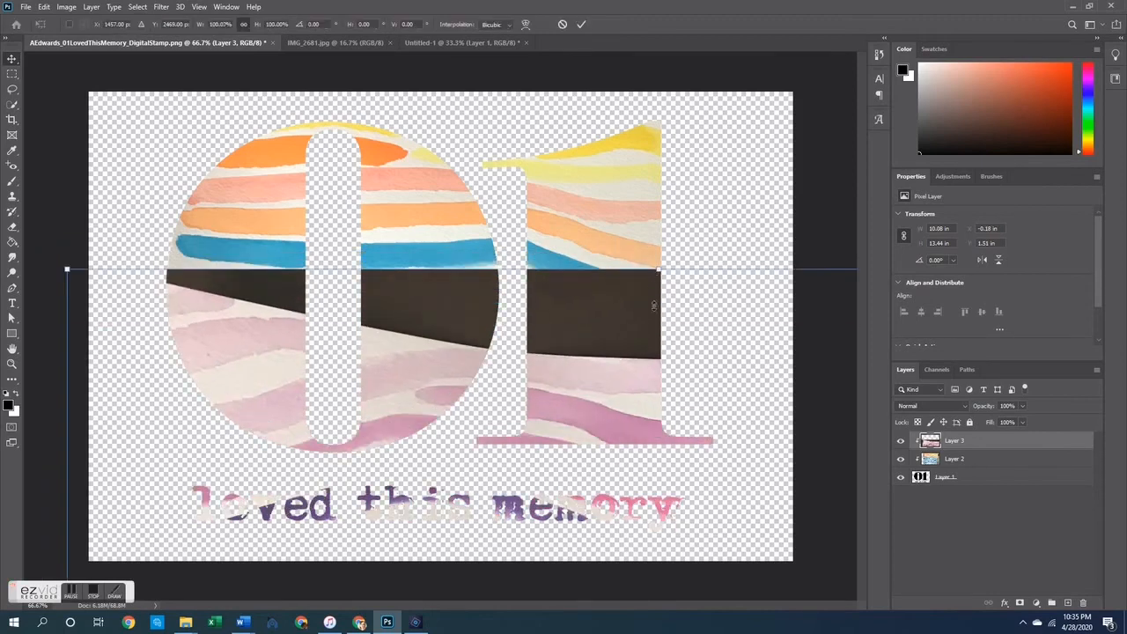
pyautogui.moveTo(656, 269); pyautogui.dragTo(261, 509)
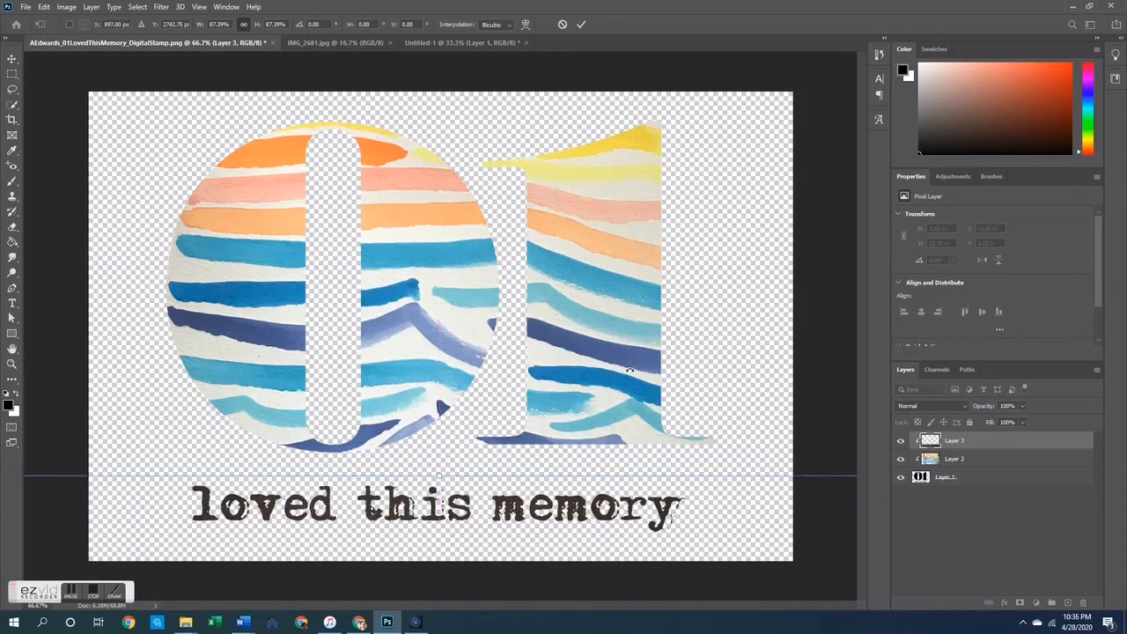
pyautogui.moveTo(798, 376); pyautogui.dragTo(797, 376)
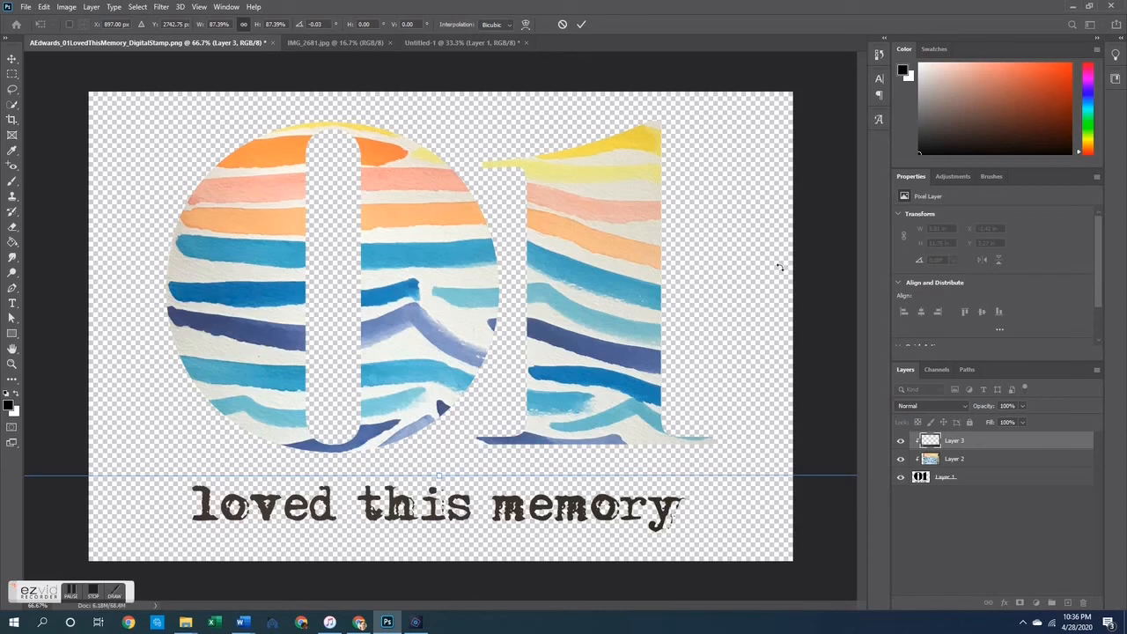
pyautogui.press('Return')
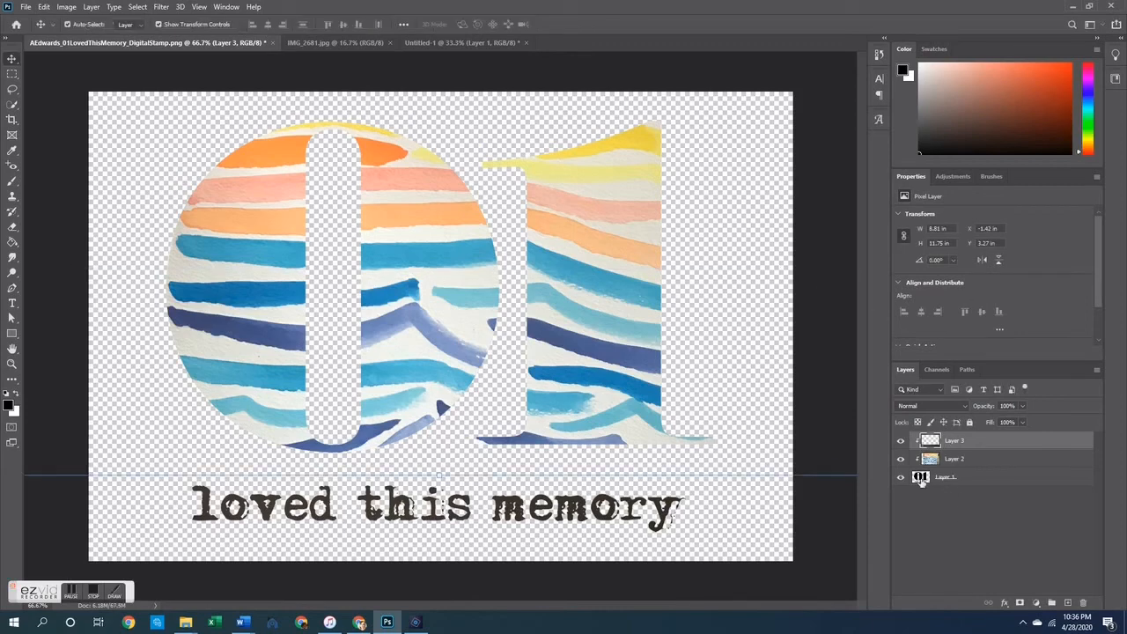
pyautogui.click(768, 321)
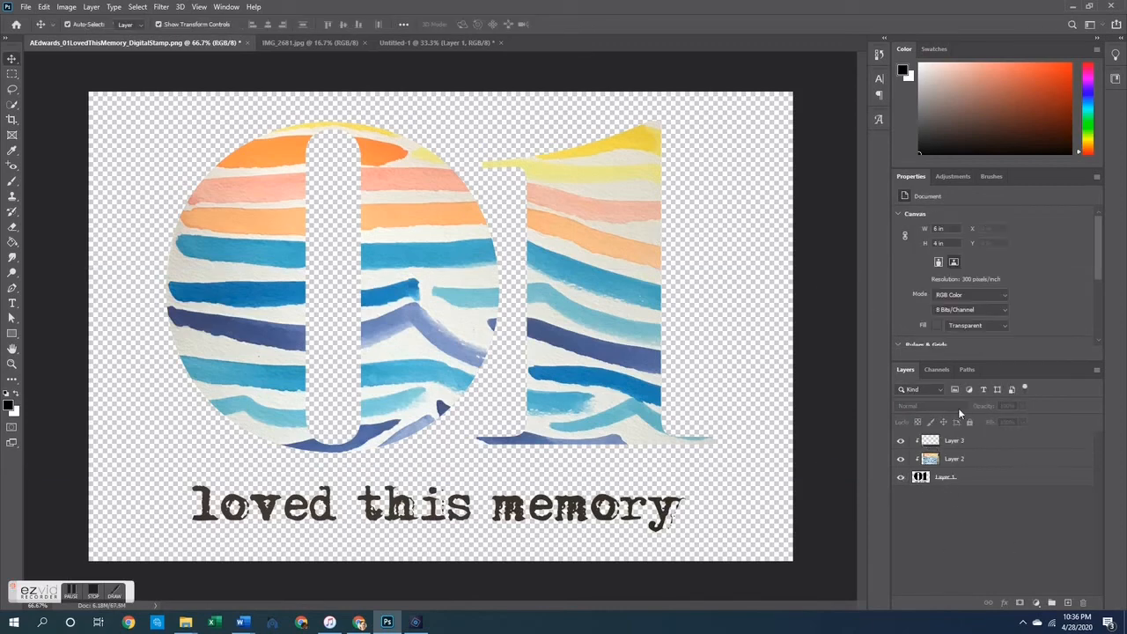
# Merge Layer 3, Layer 2 and Layer 1 of the stamp document into a single layer
pyautogui.click(969, 441)
pyautogui.keyDown('shift'); pyautogui.click(957, 480); pyautogui.keyUp('shift')
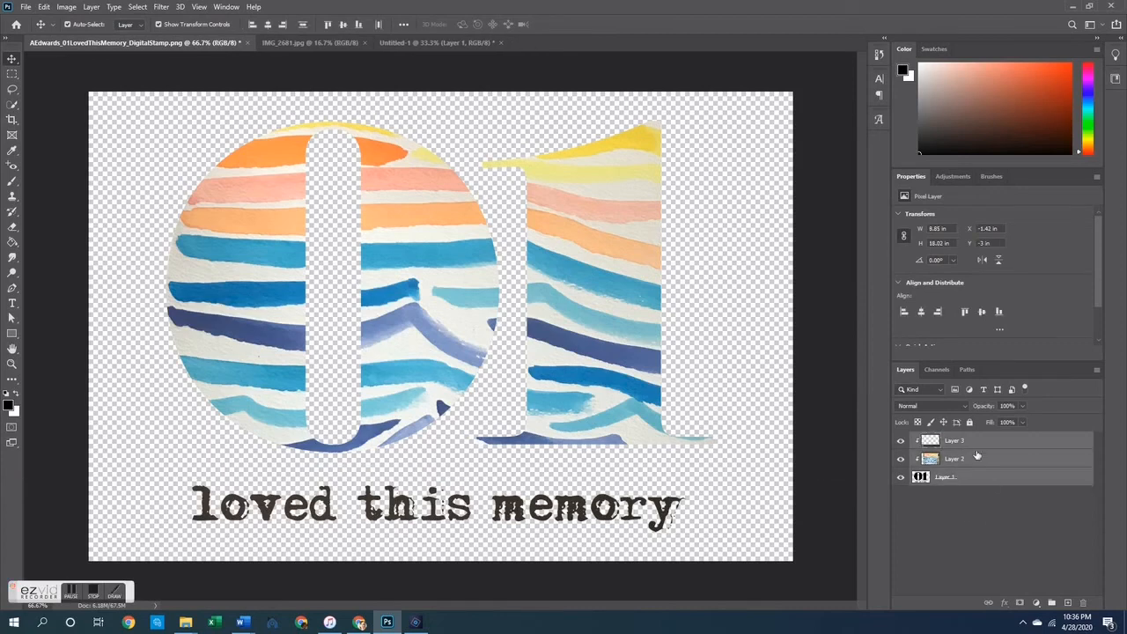
pyautogui.click(970, 443)
pyautogui.hotkey('ctrl', 'e')
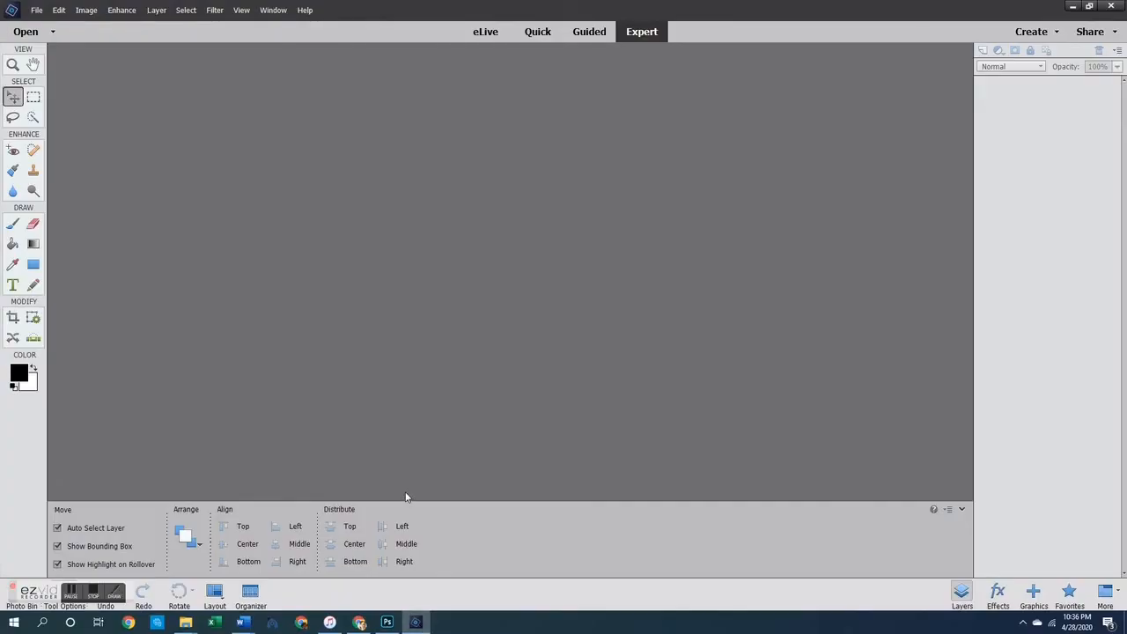
# In Photoshop Elements, open AEdwards_01LovedThisMemory_DigitalStamp.png and the watercolor photo IMG_2681.jpg
pyautogui.hotkey('ctrl', 'o')
pyautogui.doubleClick(274, 188)
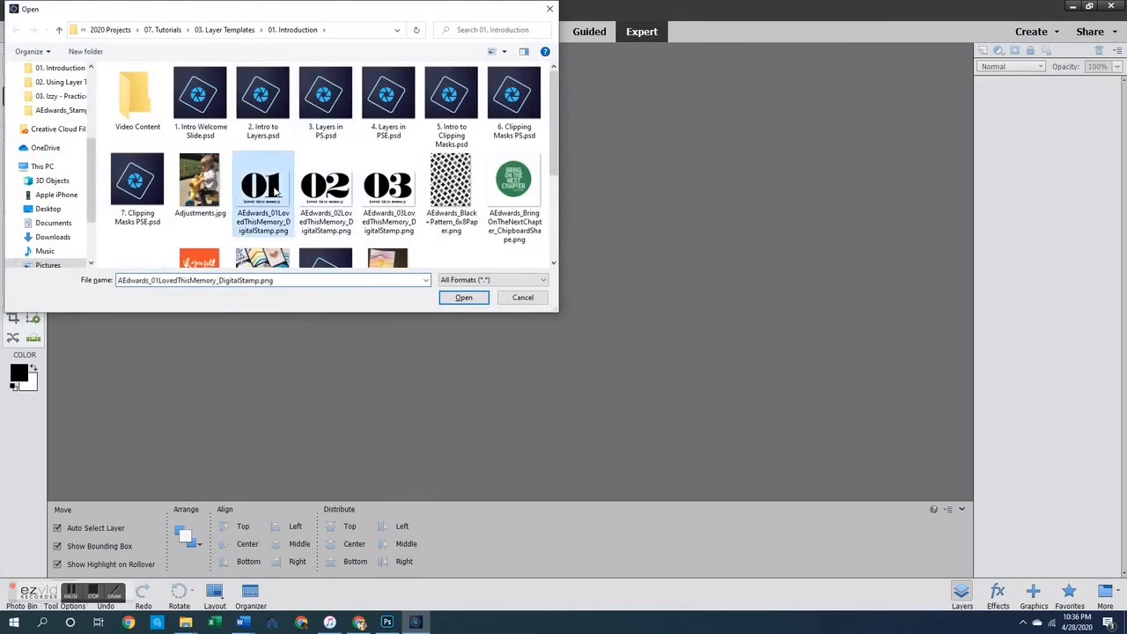
pyautogui.hotkey('ctrl', 'o')
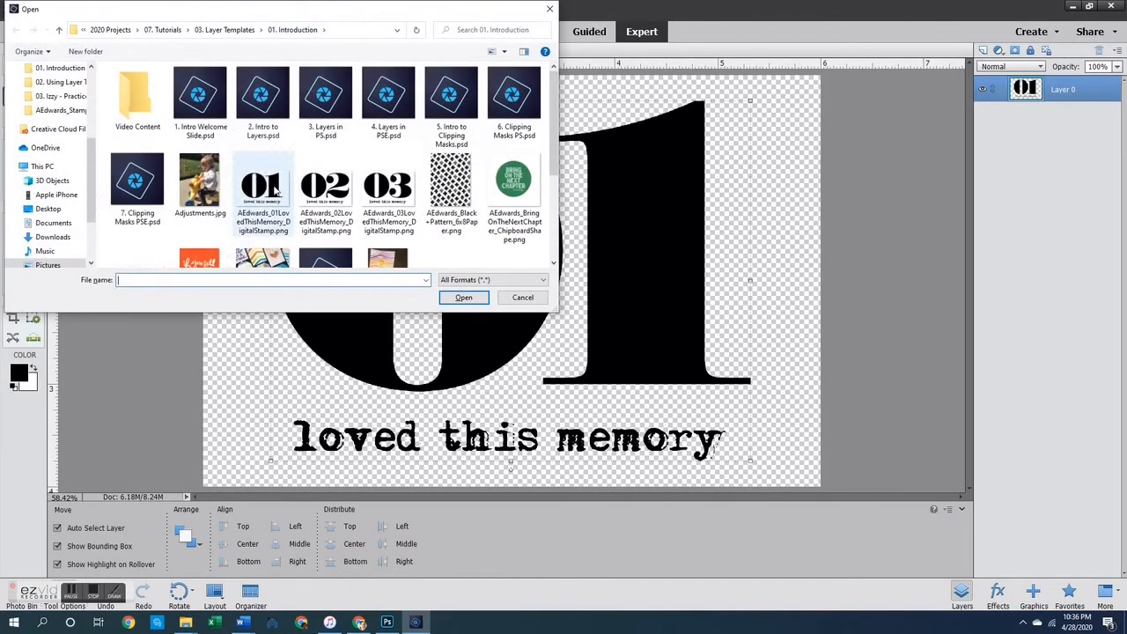
pyautogui.scroll(-3, 479, 212)
pyautogui.doubleClick(387, 136)
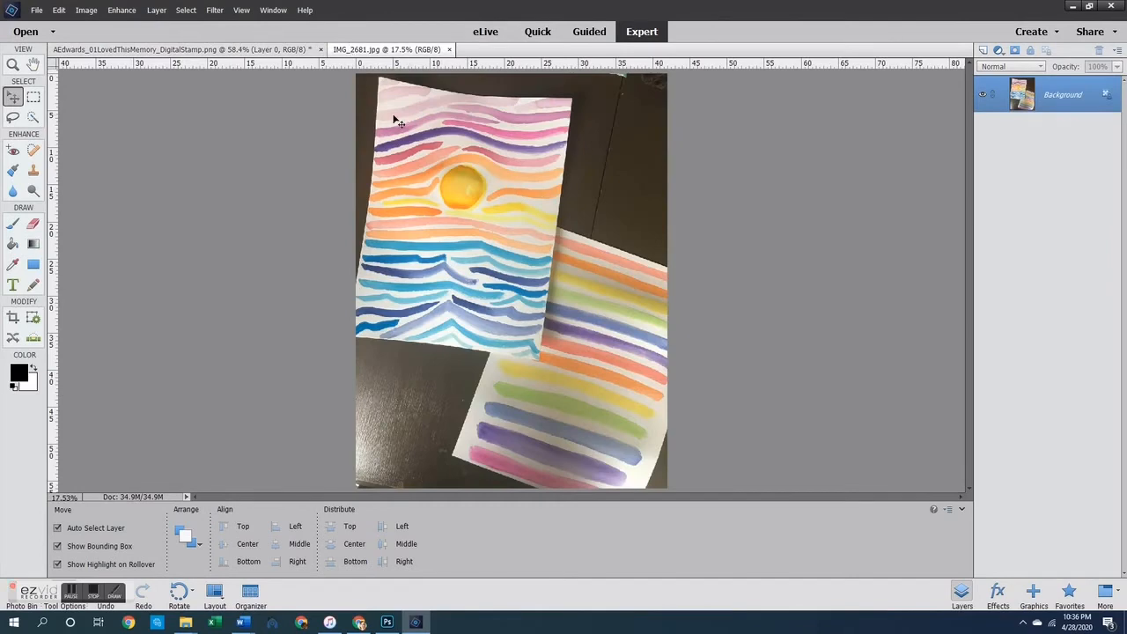
# Bring the watercolor photo into the stamp document above Layer 0 and clip it to the stamp
pyautogui.click(181, 49)
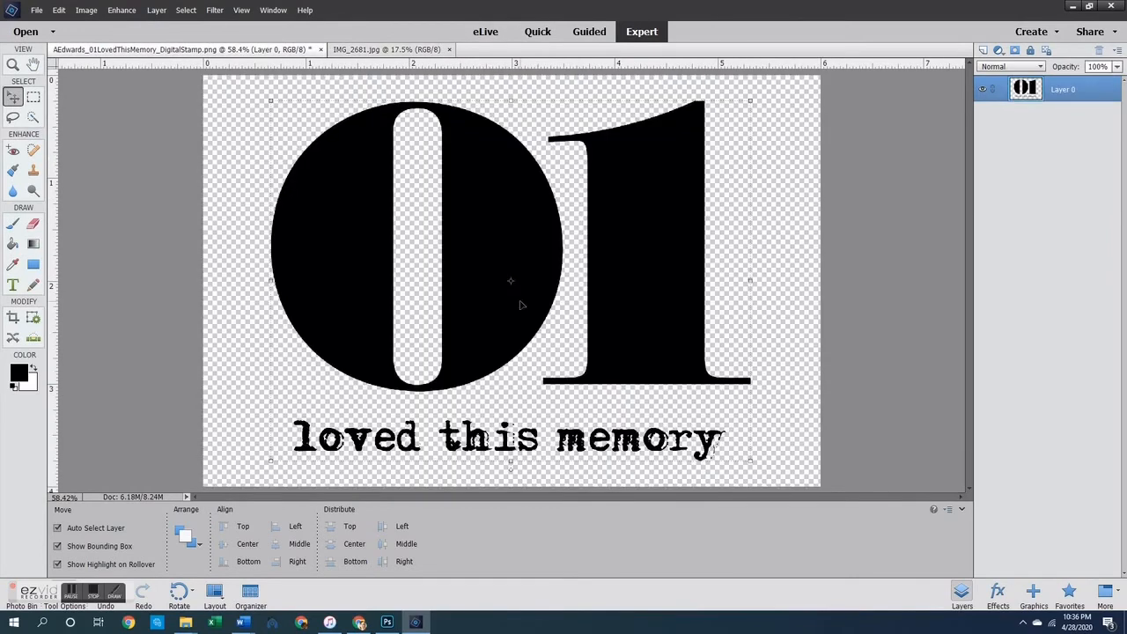
pyautogui.hotkey('ctrl', 'v')
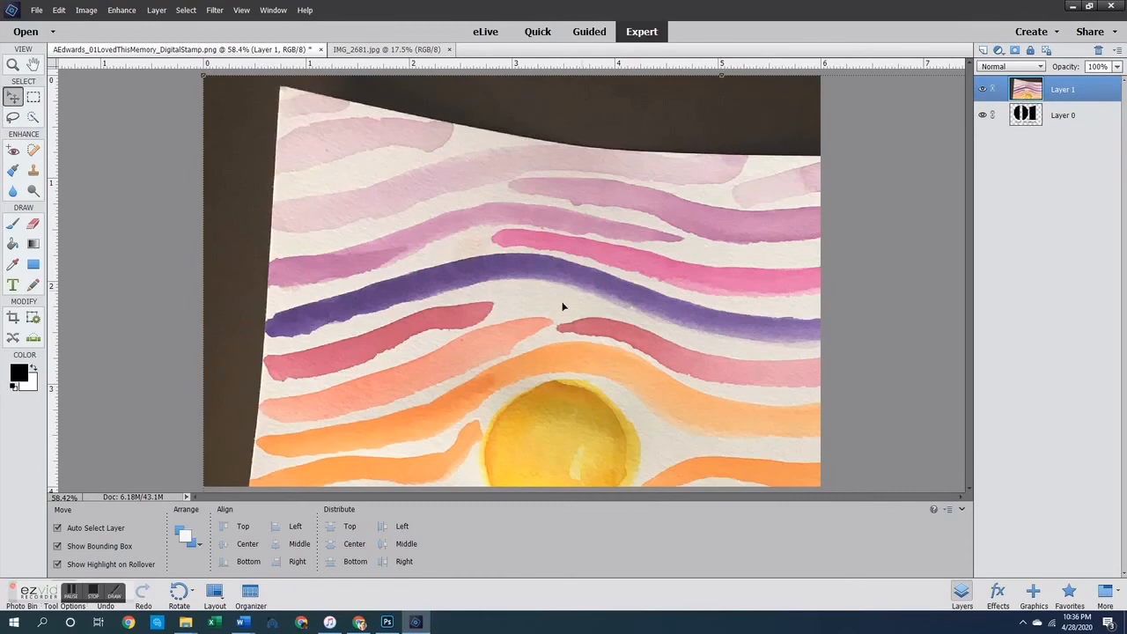
pyautogui.rightClick(1069, 93)
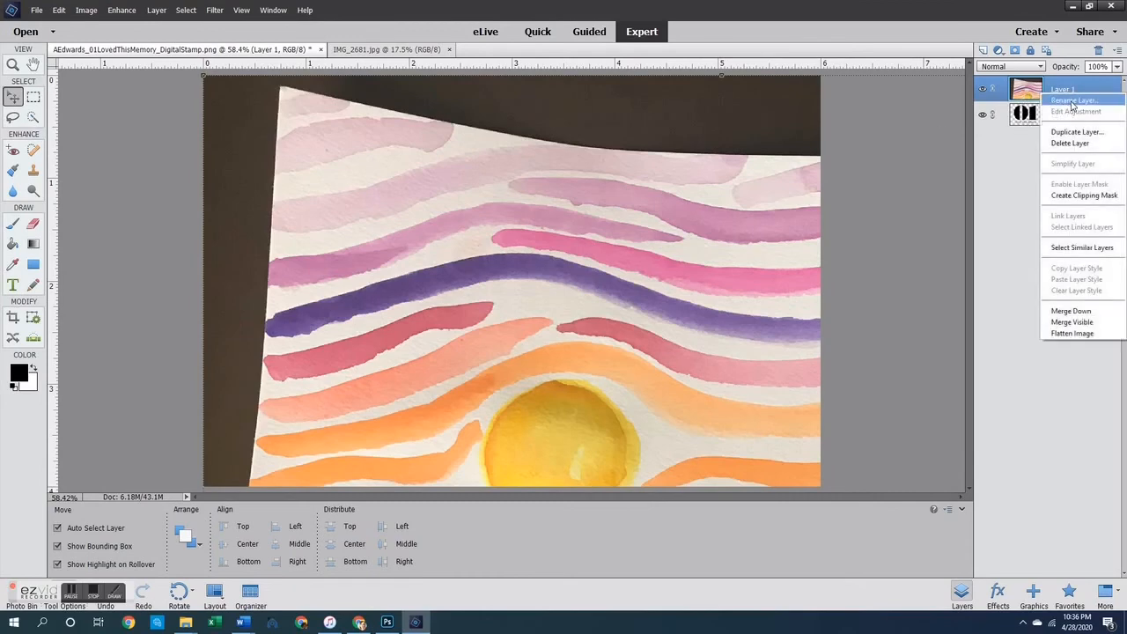
pyautogui.click(1074, 196)
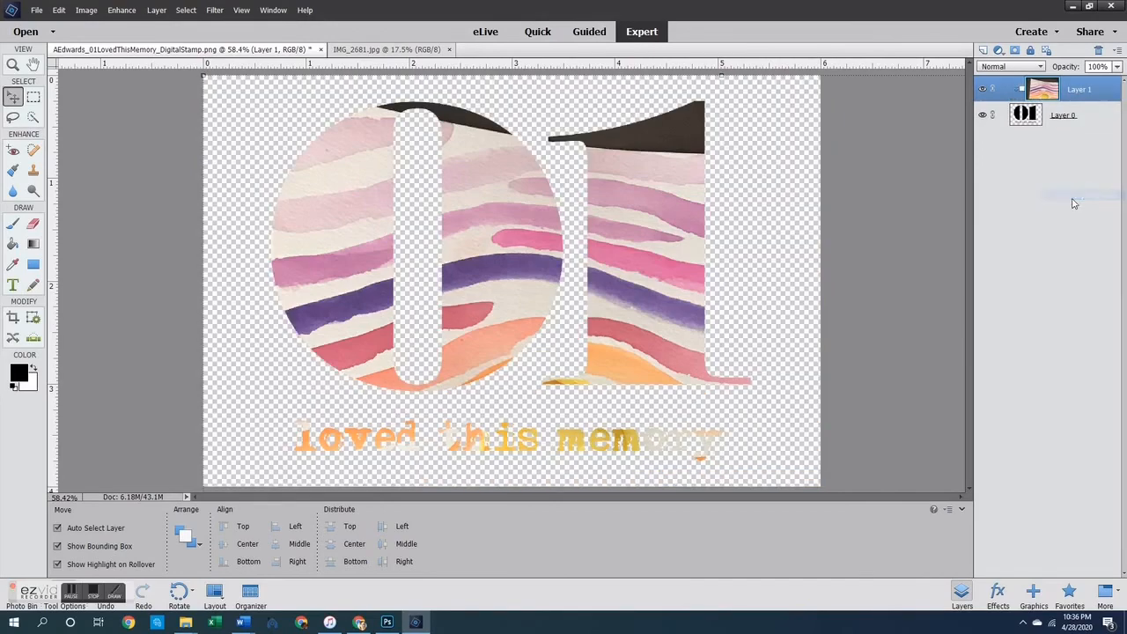
# Scale the clipped watercolor photo proportionally to about 65% and reposition it over the stamp
pyautogui.moveTo(635, 352); pyautogui.dragTo(643, 264)
pyautogui.moveTo(643, 241); pyautogui.dragTo(633, 111)
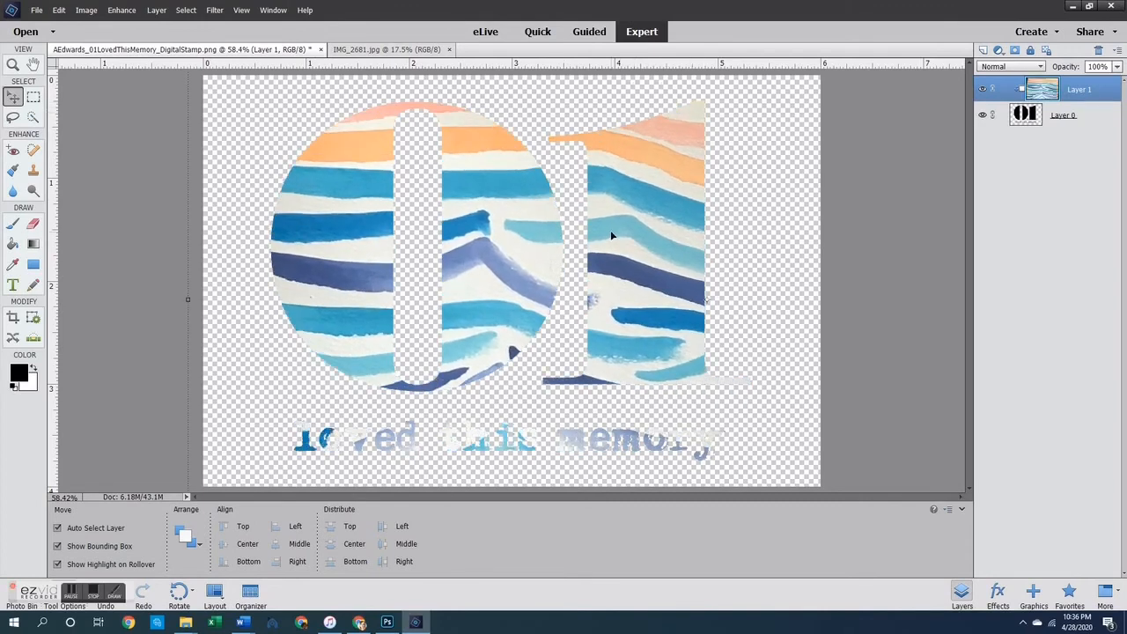
pyautogui.hotkey('ctrl', 't')
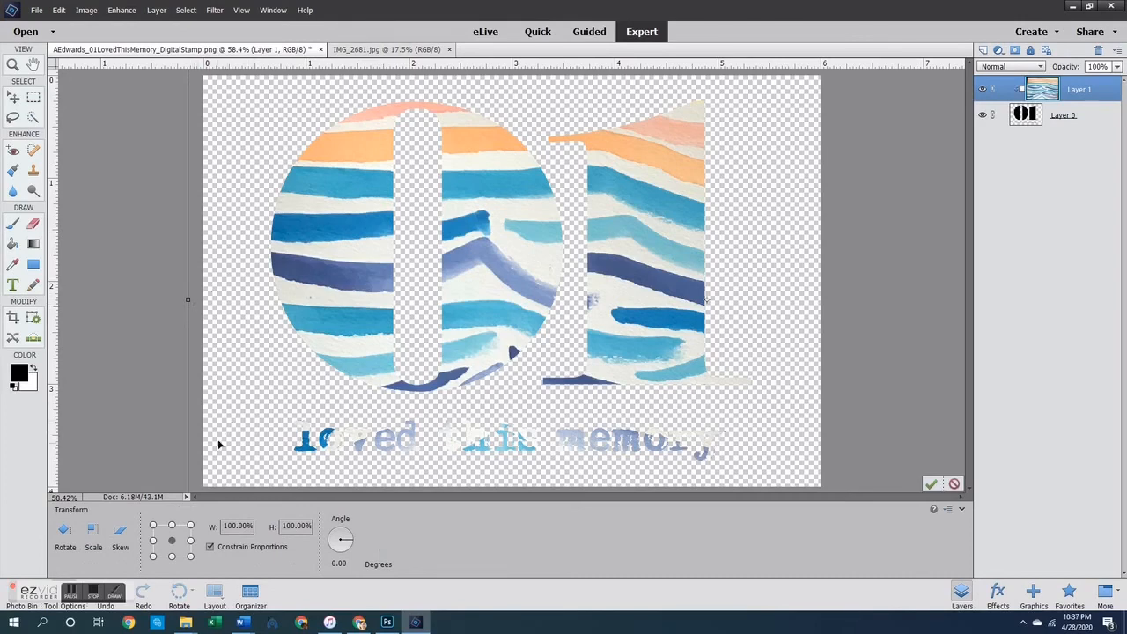
pyautogui.moveTo(480, 122); pyautogui.dragTo(480, 333)
pyautogui.moveTo(461, 206); pyautogui.dragTo(463, 345)
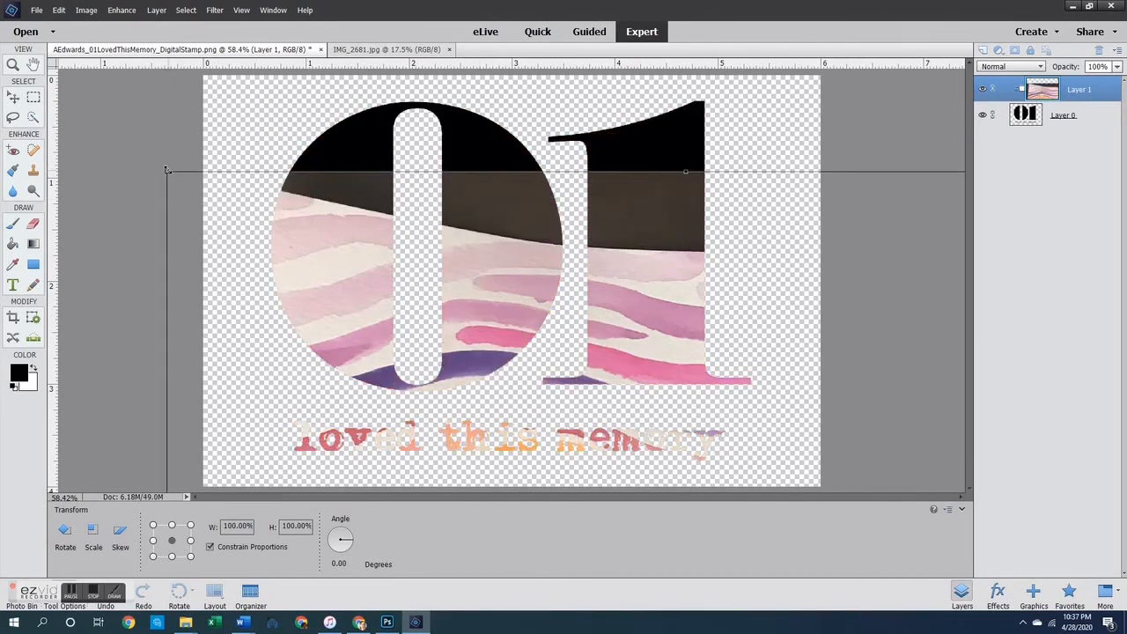
pyautogui.moveTo(167, 170)
pyautogui.mouseDown()
pyautogui.moveTo(513, 387)
pyautogui.moveTo(483, 455)
pyautogui.moveTo(239, 151)
pyautogui.moveTo(451, 249)
pyautogui.moveTo(509, 421)
pyautogui.moveTo(354, 46)
pyautogui.moveTo(394, 43)
pyautogui.moveTo(604, 250)
pyautogui.moveTo(503, 159)
pyautogui.moveTo(435, 180)
pyautogui.moveTo(544, 182)
pyautogui.moveTo(574, 208)
pyautogui.moveTo(566, 220)
pyautogui.mouseUp()
pyautogui.moveTo(403, 329)
pyautogui.mouseDown()
pyautogui.moveTo(331, 169)
pyautogui.moveTo(339, 282)
pyautogui.moveTo(308, 432)
pyautogui.moveTo(372, 460)
pyautogui.moveTo(310, 458)
pyautogui.mouseUp()
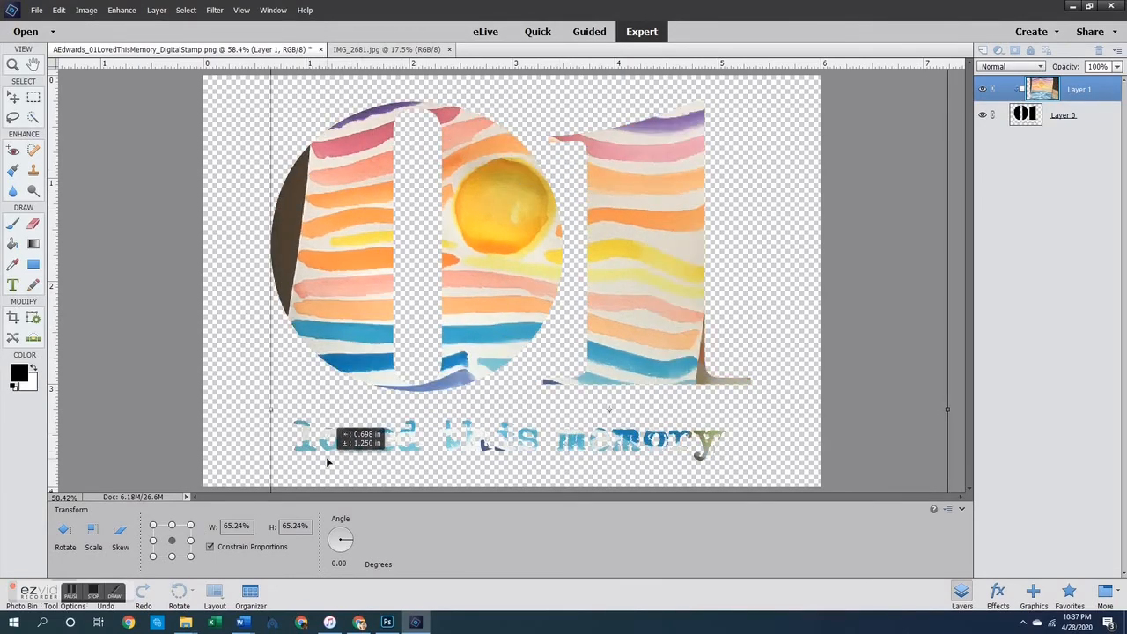
# Stretch the clipped photo's width to about 84.4% and shift it so its sun and colored stripes fill the whole stamp
pyautogui.moveTo(269, 412); pyautogui.dragTo(72, 422)
pyautogui.moveTo(474, 331); pyautogui.dragTo(624, 250)
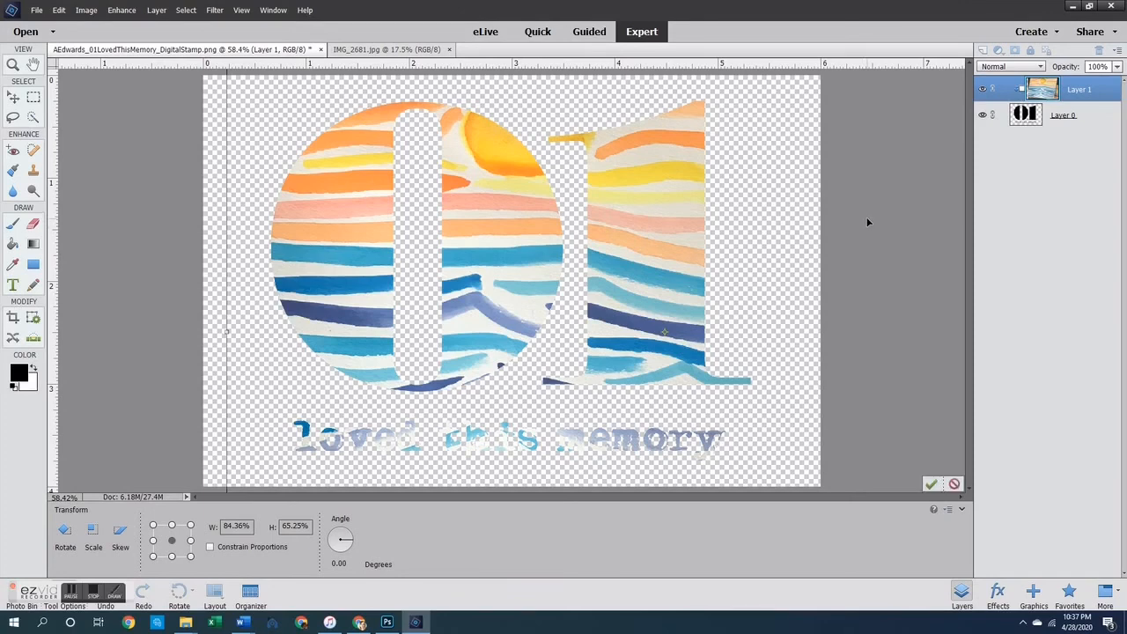
pyautogui.press('Return')
pyautogui.click(867, 217)
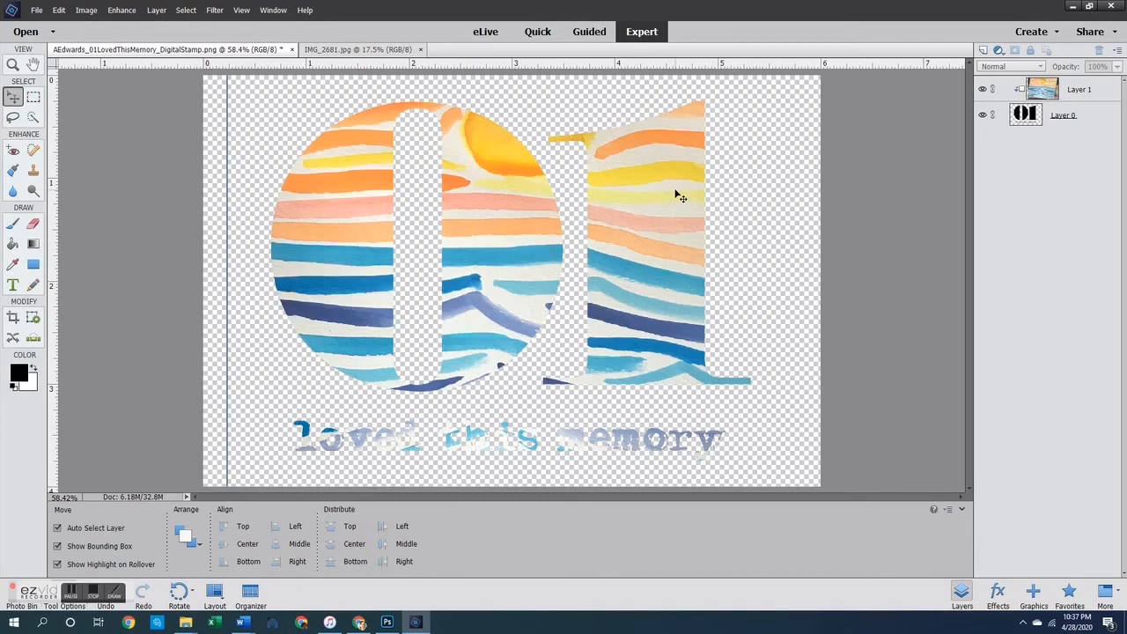
# Merge the clipped watercolor layer with Layer 0, the stamp, and move the merged artwork slightly within the document
pyautogui.click(1077, 93)
pyautogui.keyDown('ctrl'); pyautogui.click(1087, 120); pyautogui.keyUp('ctrl')
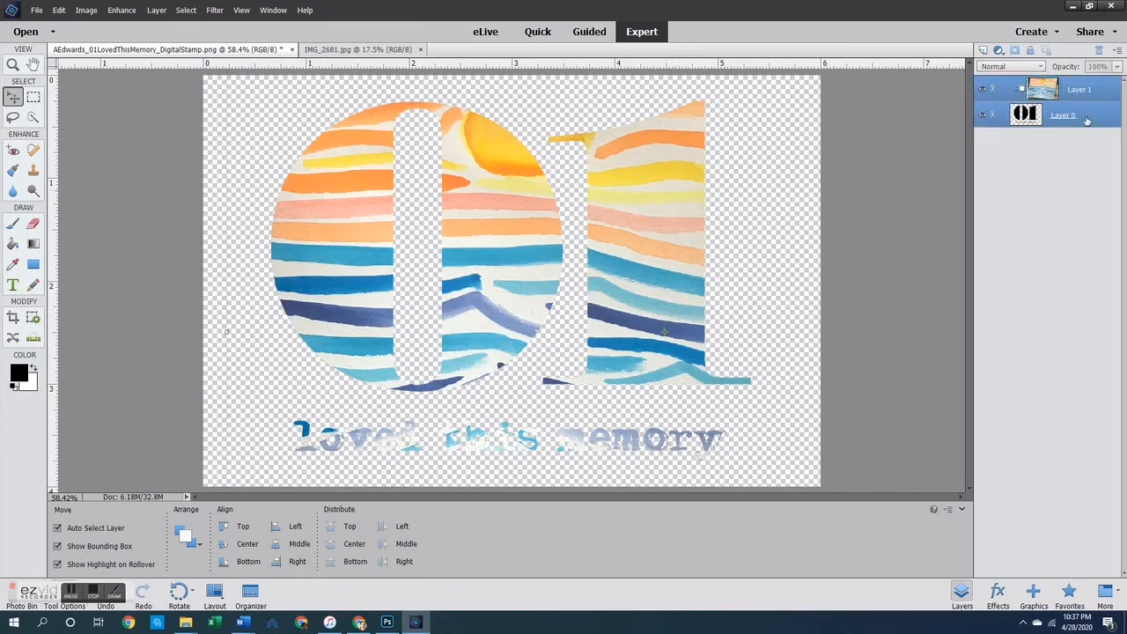
pyautogui.rightClick(1087, 120)
pyautogui.click(1070, 336)
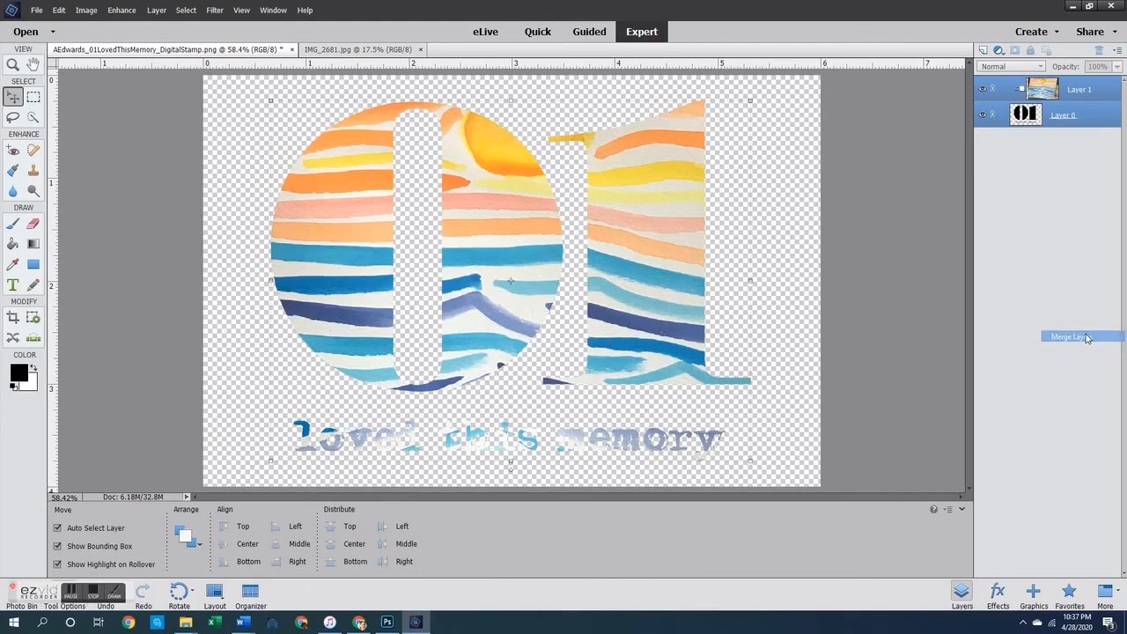
pyautogui.click(863, 234)
pyautogui.moveTo(657, 200); pyautogui.dragTo(697, 235)
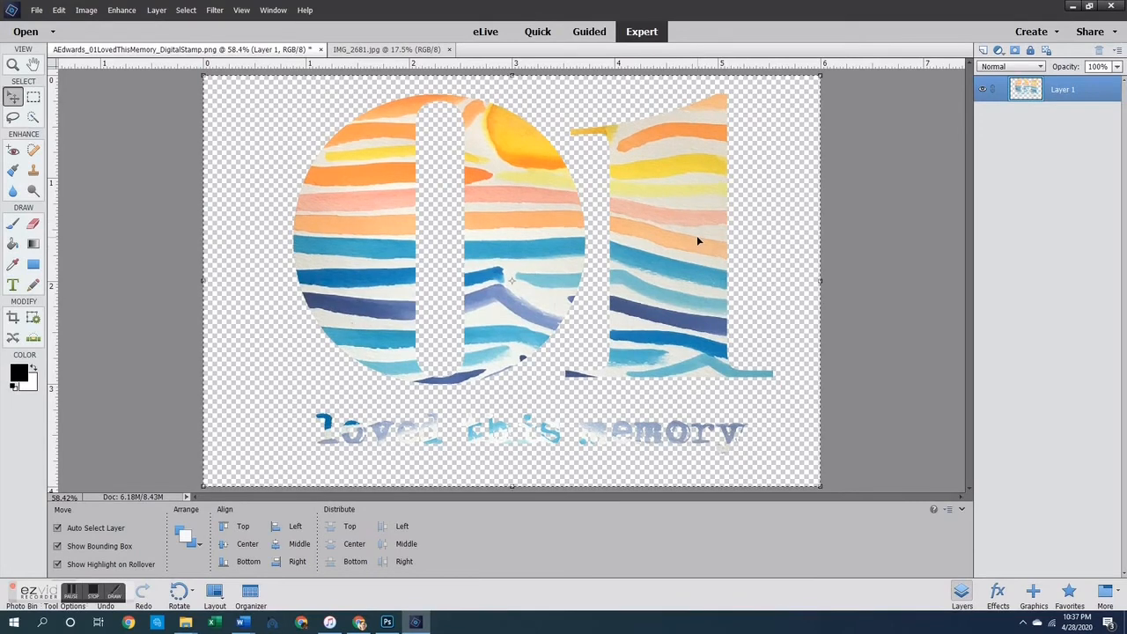
# Copy the merged stamp into IMG_2681.jpg, delete that copy, and return to the stamp document
pyautogui.moveTo(403, 65); pyautogui.dragTo(466, 408)
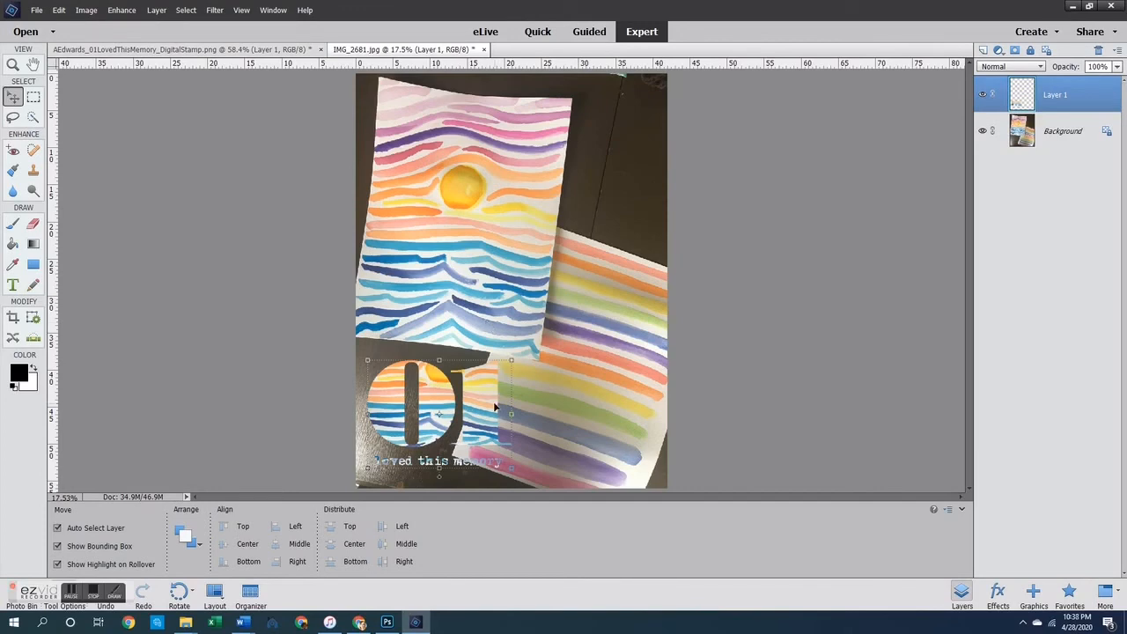
pyautogui.press('Delete')
pyautogui.press('Return')
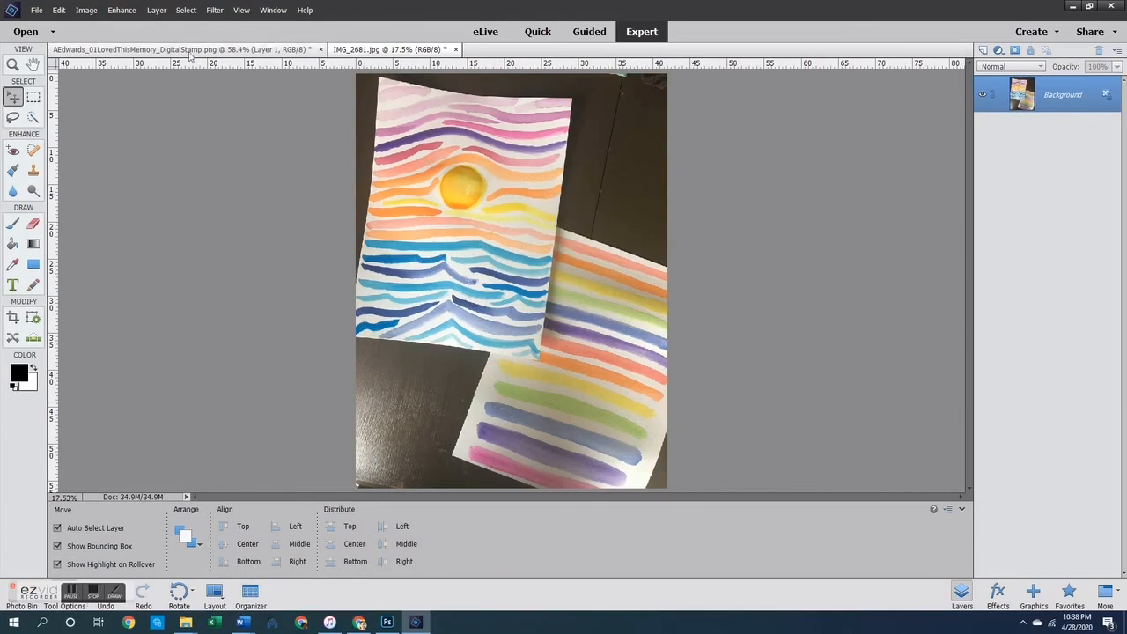
pyautogui.click(189, 53)
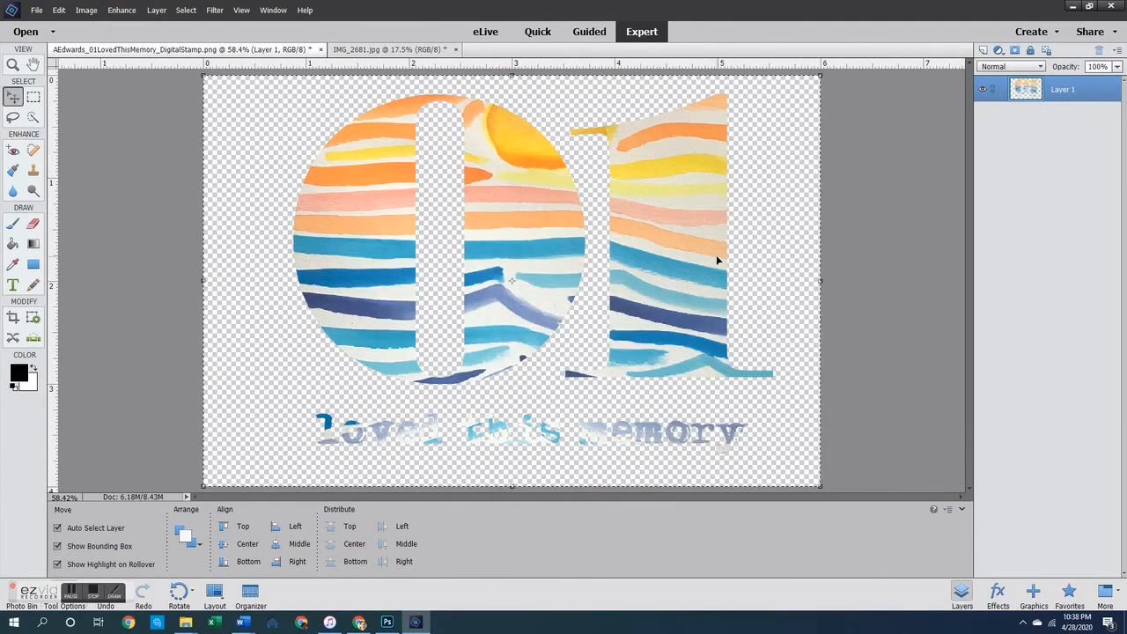
# Create a new 6 × 4 inch RGB document at 300 pixels/inch with a white background
pyautogui.hotkey('ctrl', 'o')
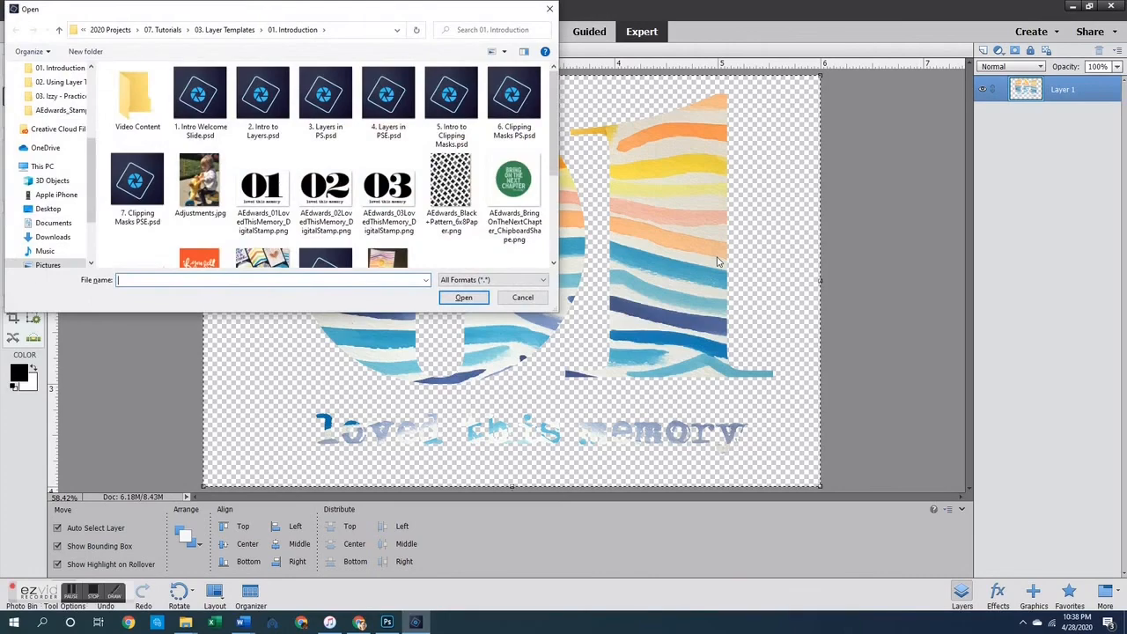
pyautogui.click(509, 298)
pyautogui.hotkey('ctrl', 'n')
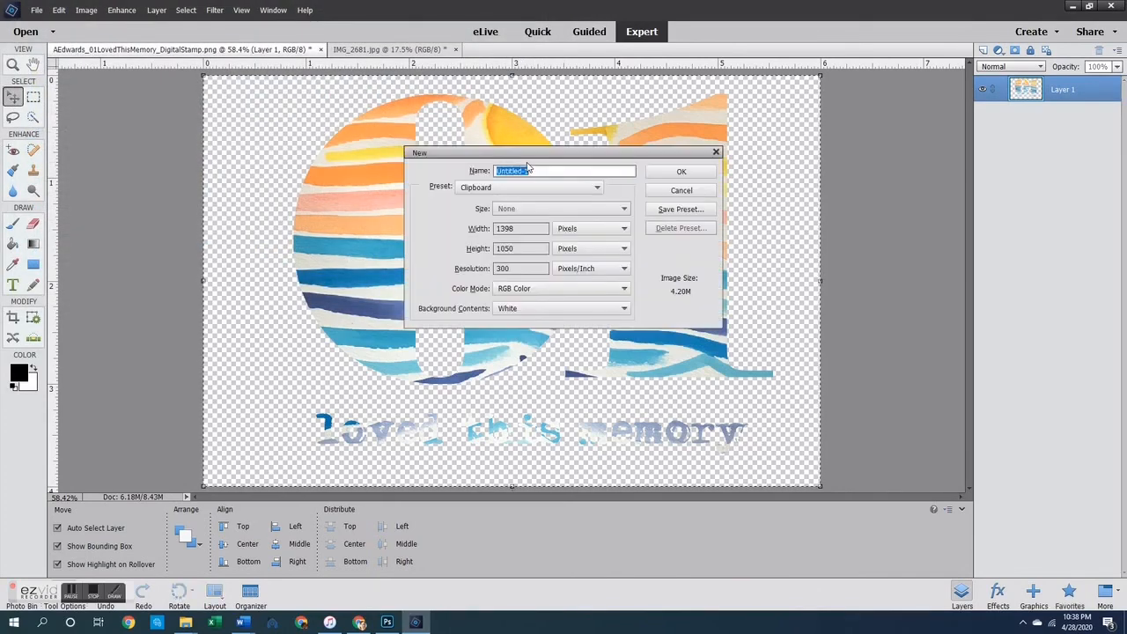
pyautogui.click(599, 233)
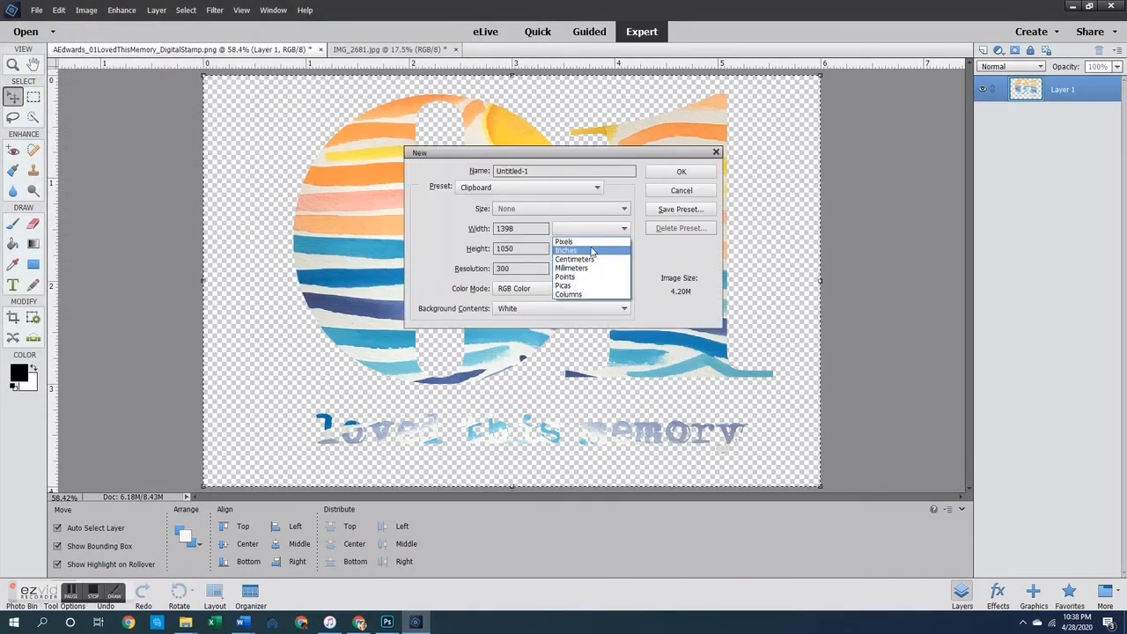
pyautogui.click(585, 249)
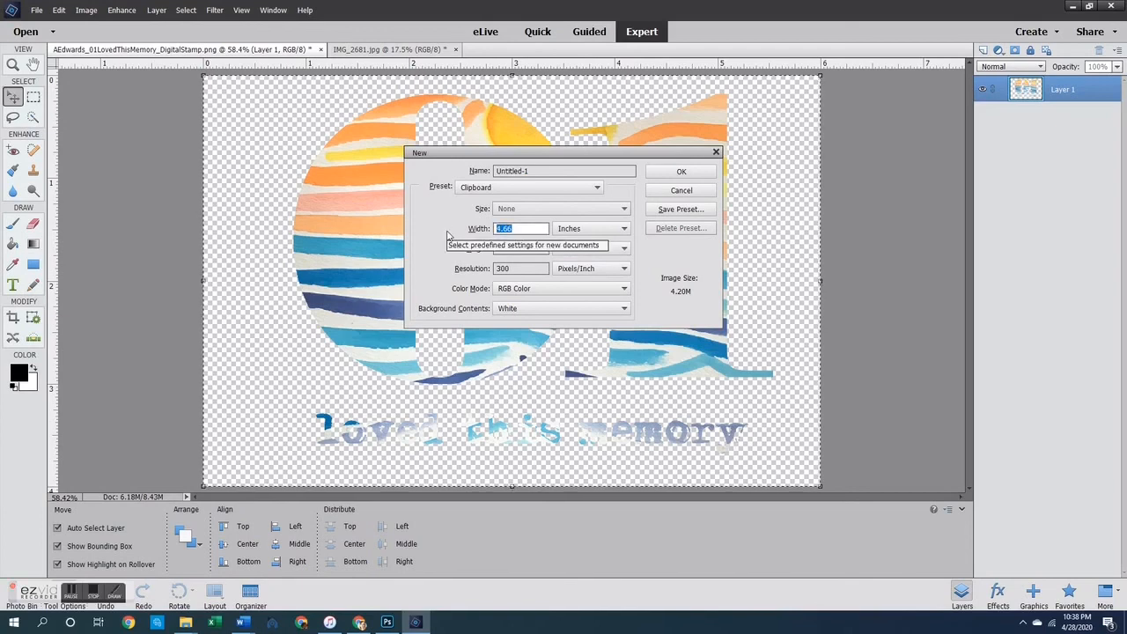
pyautogui.write('6')
pyautogui.press('Tab')
pyautogui.press('Return')
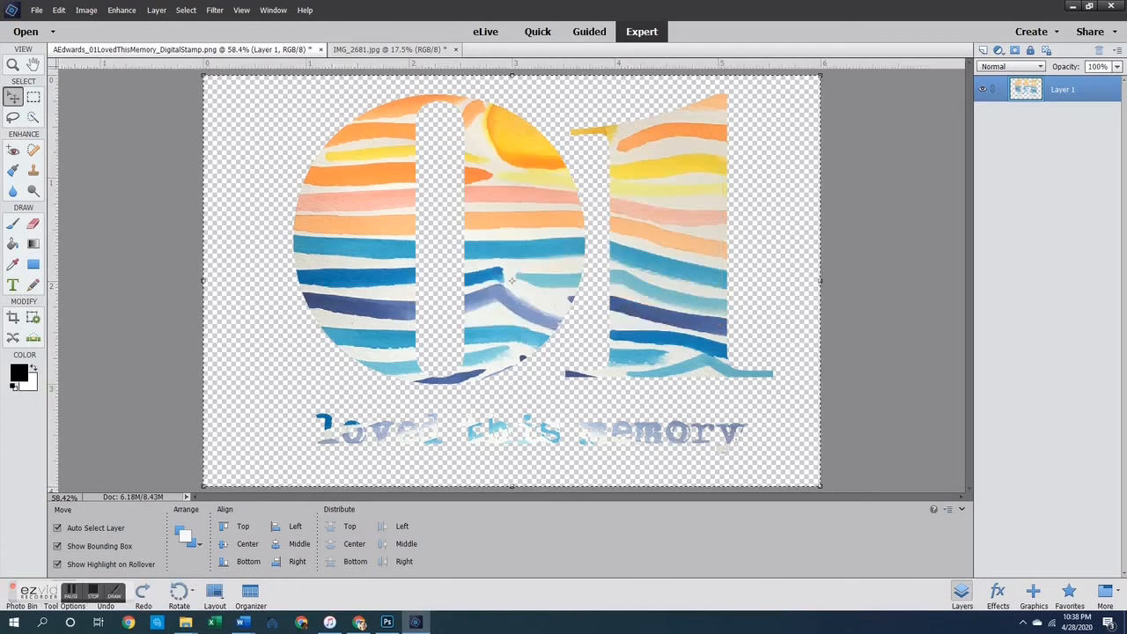
# Draw a black rectangle shape about 3.7 × 2.5 inches on the blank canvas
pyautogui.click(34, 265)
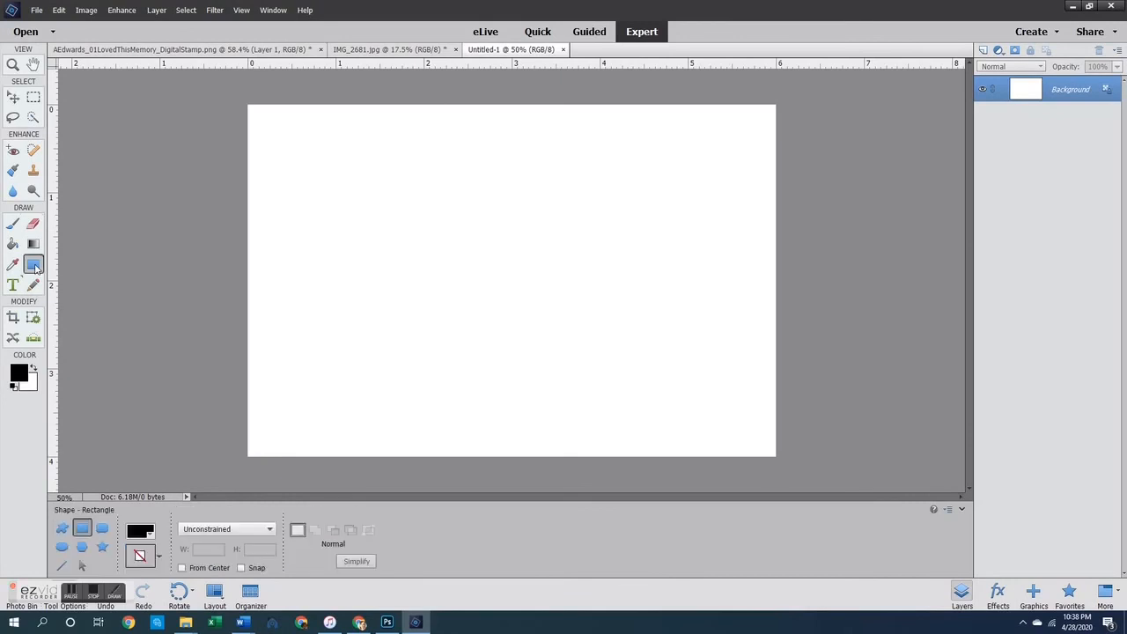
pyautogui.moveTo(308, 189); pyautogui.dragTo(637, 412)
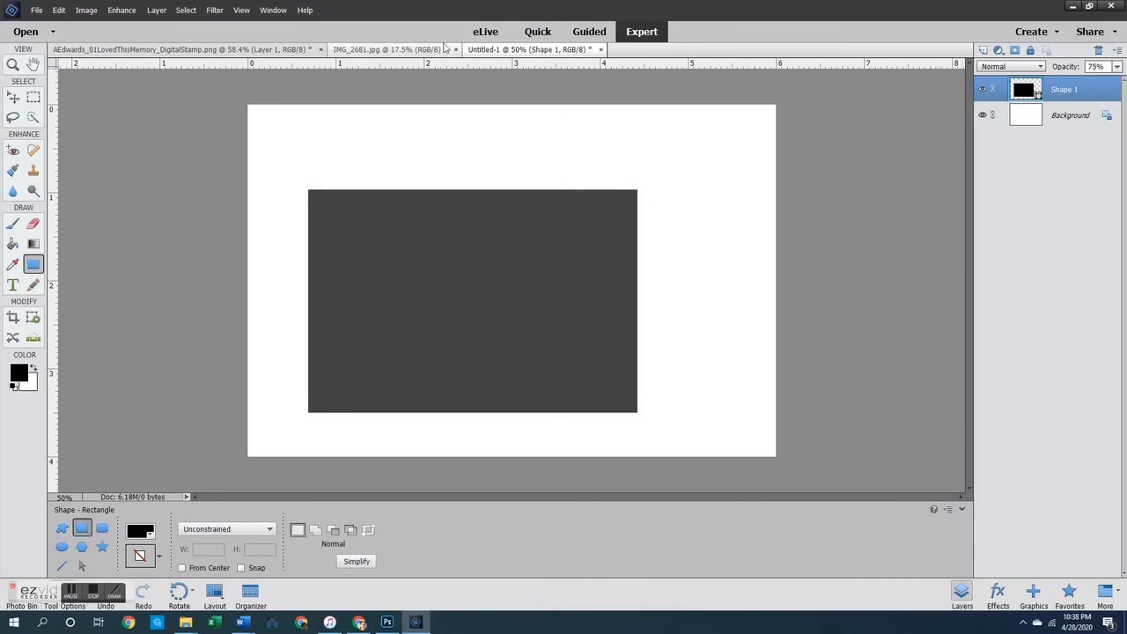
# Copy the watercolor photo from IMG_2681.jpg into the new document above Shape 1 and clip it to the rectangle
pyautogui.click(383, 50)
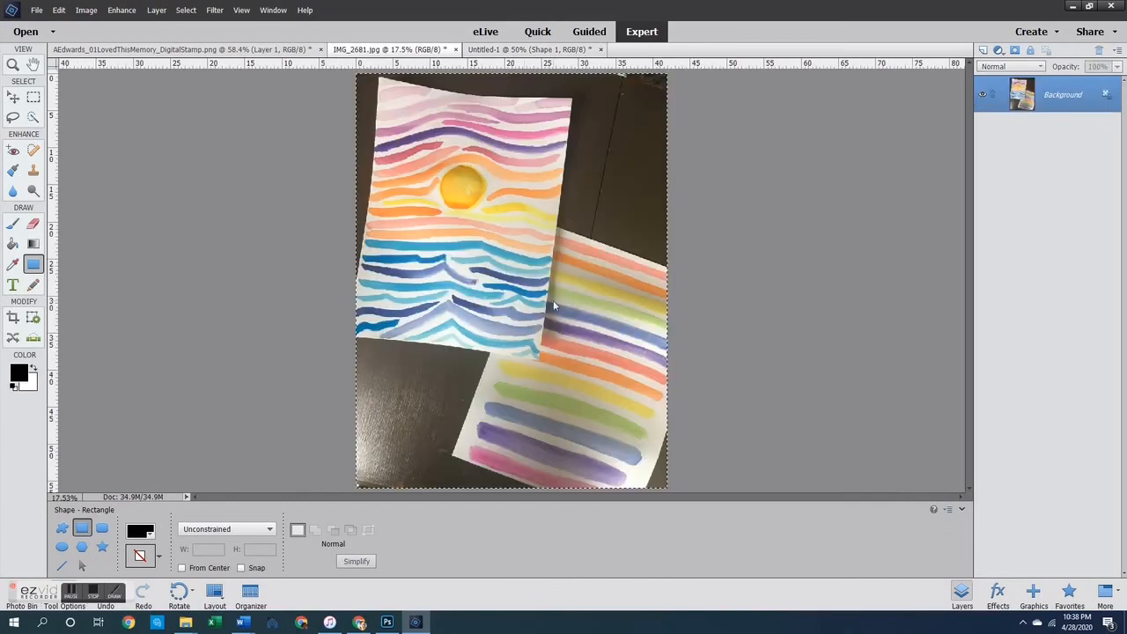
pyautogui.click(528, 49)
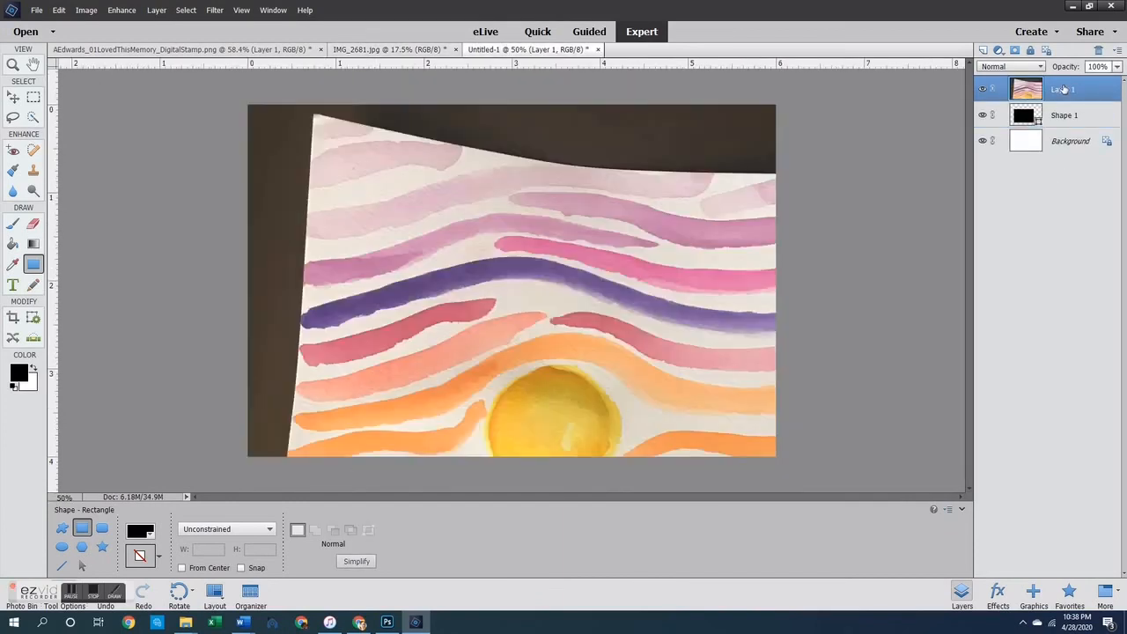
pyautogui.rightClick(1063, 97)
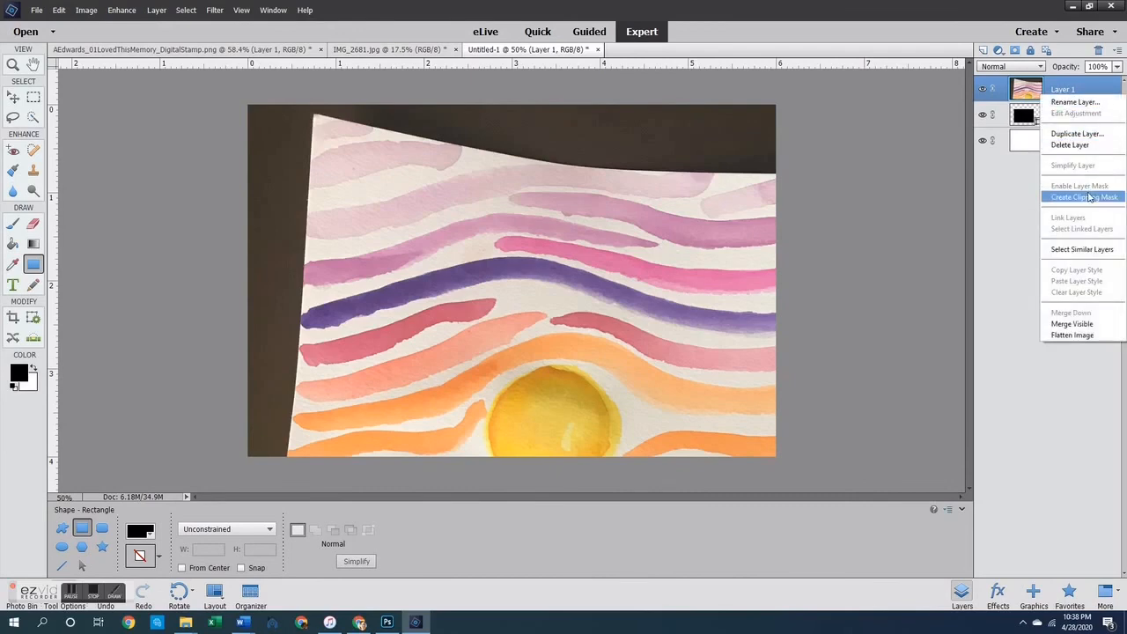
pyautogui.click(1022, 190)
# Reposition the clipped watercolor photo so its peach stripe and blue waves fill the rectangle, and deselect it
pyautogui.moveTo(508, 326); pyautogui.dragTo(499, 183)
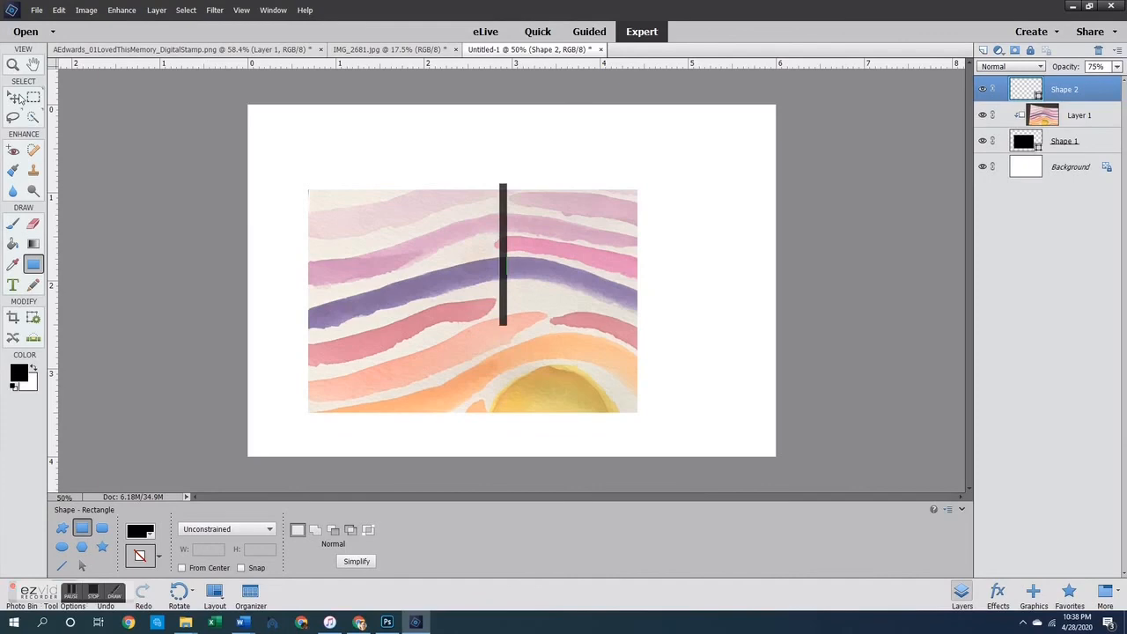
pyautogui.click(15, 97)
pyautogui.hotkey('ctrl', 'z')
pyautogui.moveTo(515, 278)
pyautogui.mouseDown()
pyautogui.moveTo(491, 158)
pyautogui.moveTo(391, 252)
pyautogui.moveTo(534, 347)
pyautogui.moveTo(590, 296)
pyautogui.moveTo(636, 279)
pyautogui.mouseUp()
pyautogui.click(882, 325)
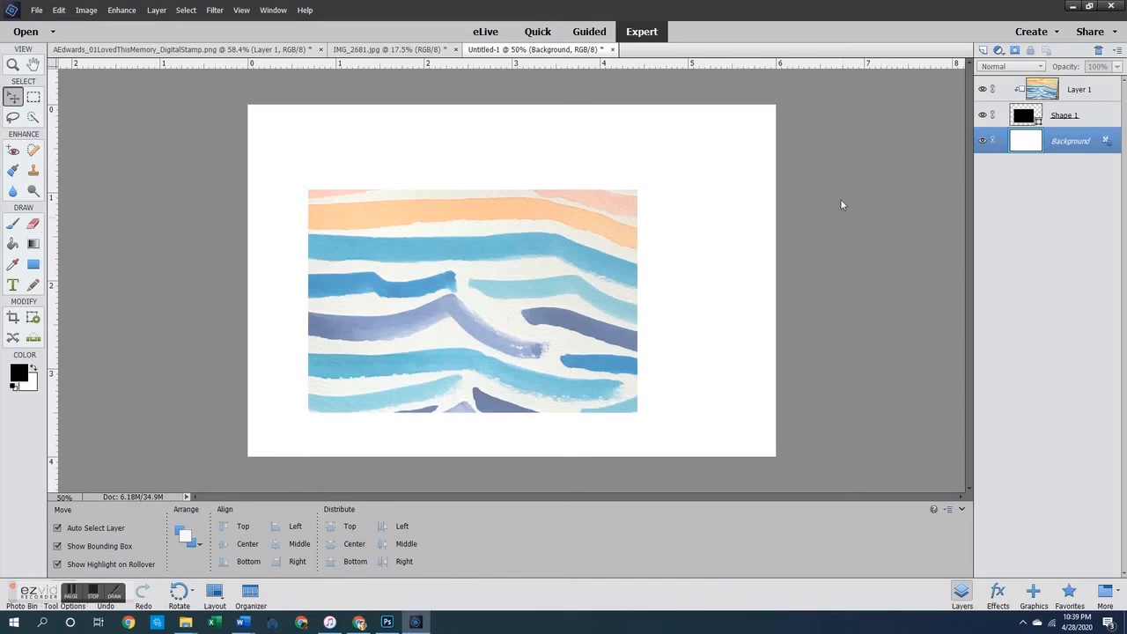
# Close Untitled-1, IMG_2681.jpg and the digital stamp document without saving any changes
pyautogui.click(614, 50)
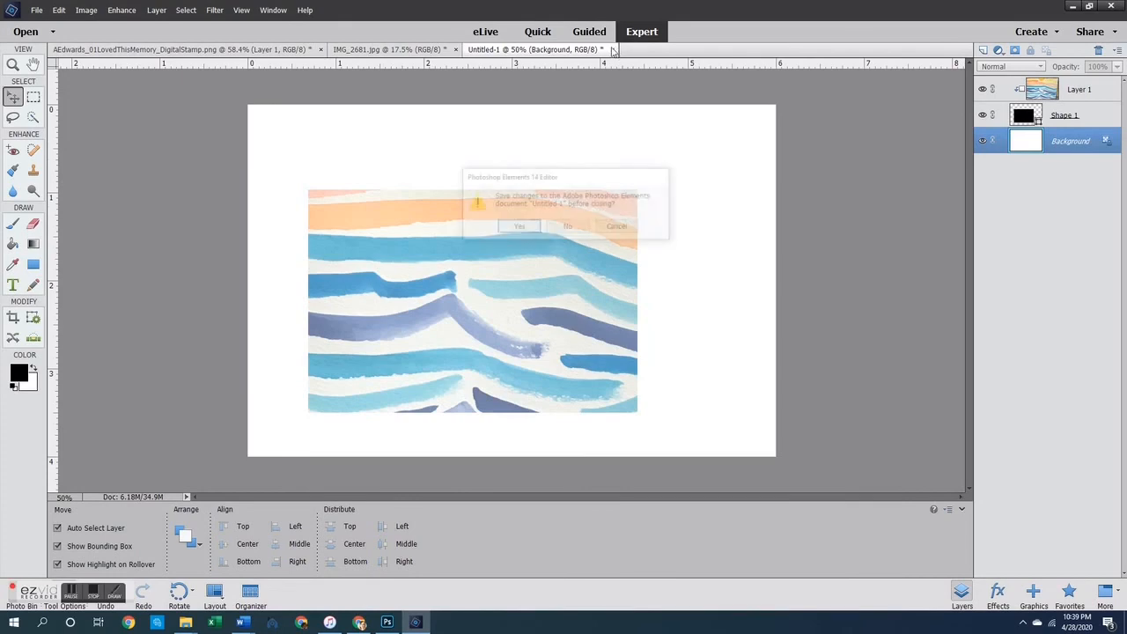
pyautogui.click(560, 229)
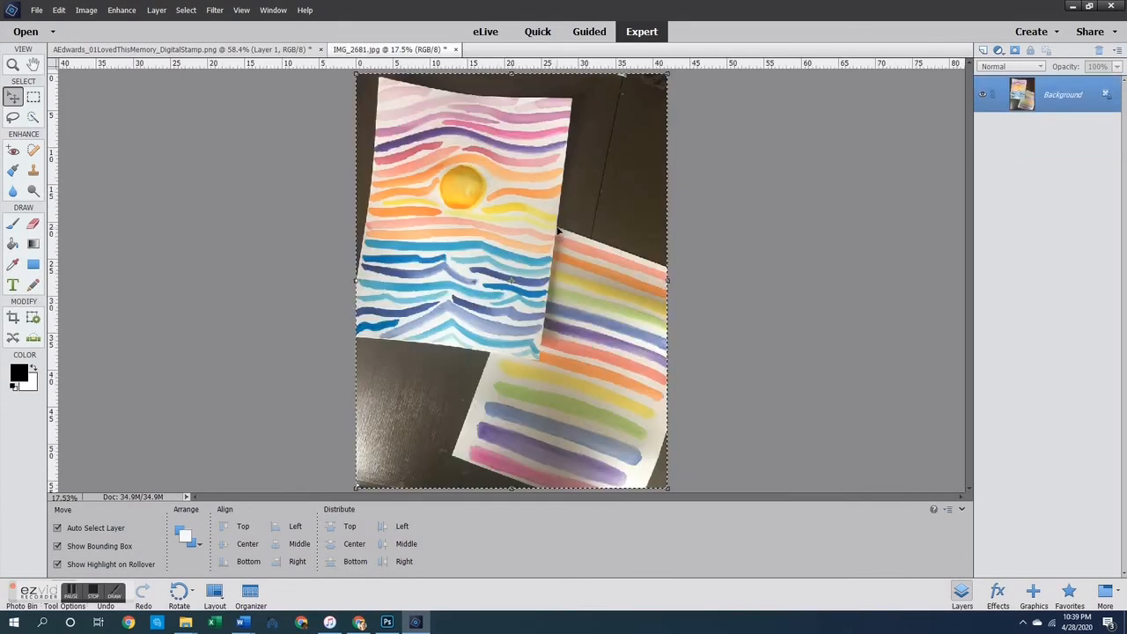
pyautogui.click(456, 49)
pyautogui.click(591, 228)
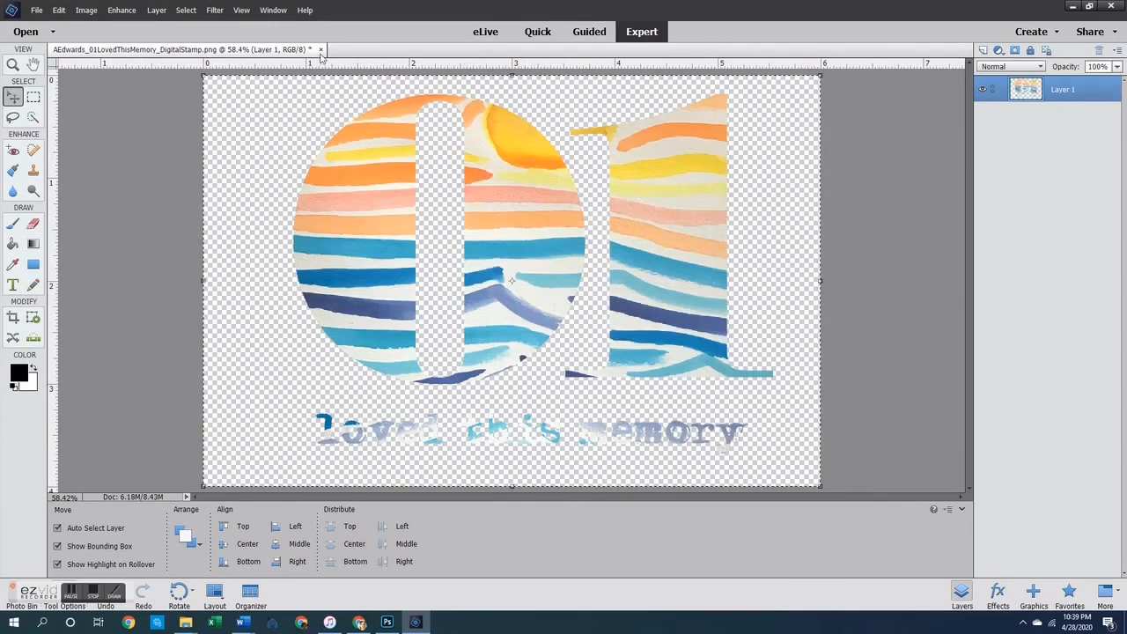
pyautogui.click(320, 49)
pyautogui.click(571, 235)
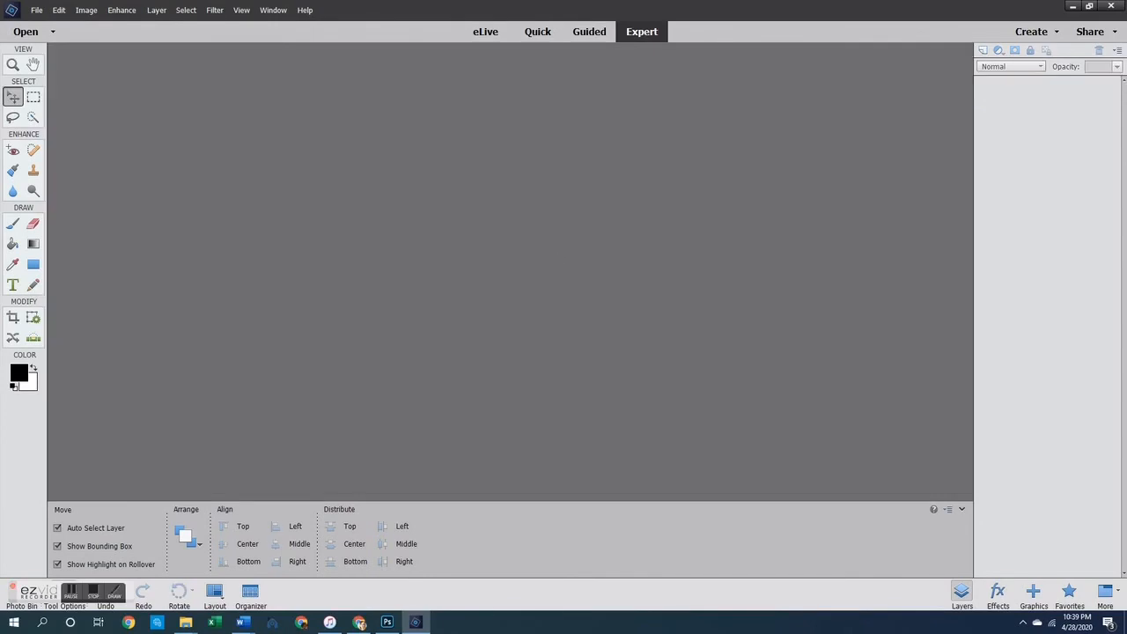
# Switch to Photoshop and close the stamp, Untitled-1 and IMG_2681.jpg documents, discarding the unsaved changes
pyautogui.click(388, 622)
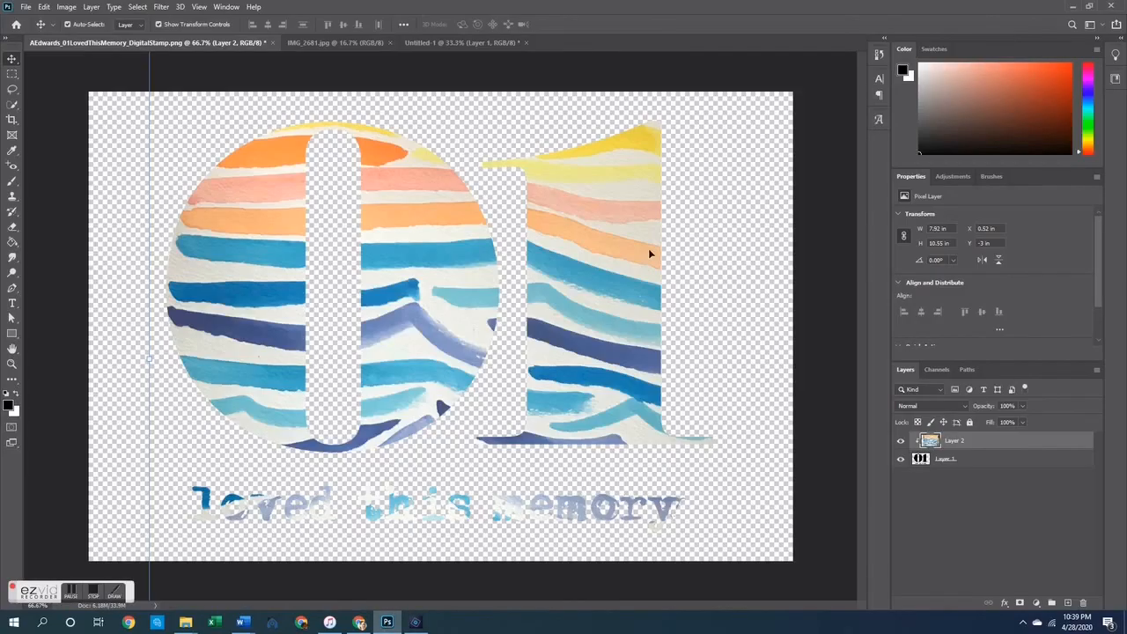
pyautogui.click(273, 42)
pyautogui.click(529, 241)
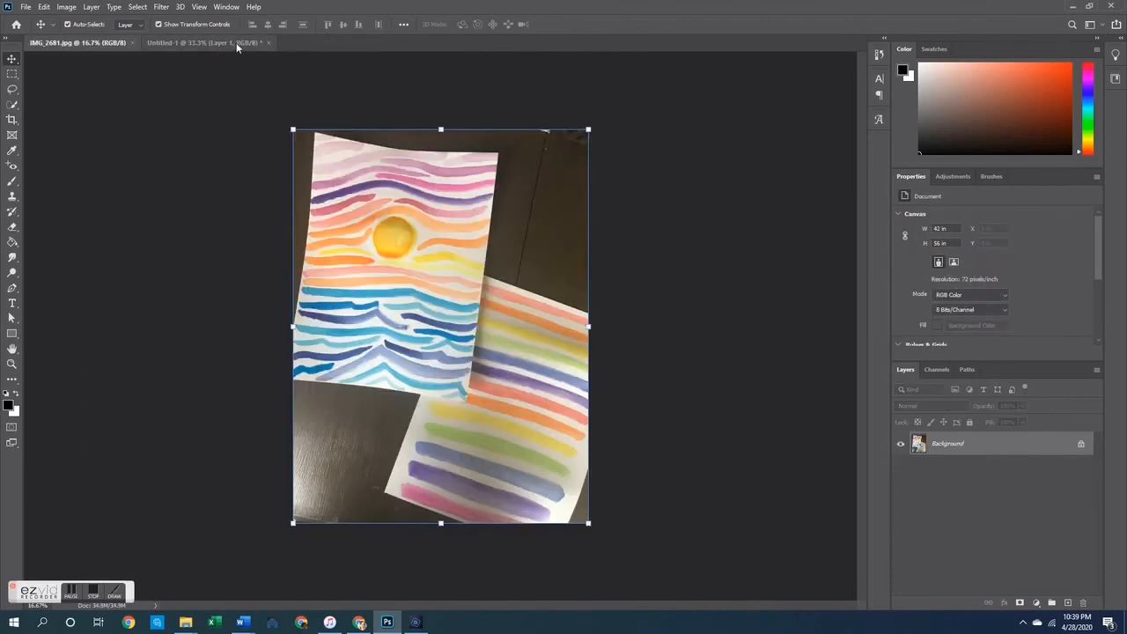
pyautogui.click(271, 43)
pyautogui.click(558, 231)
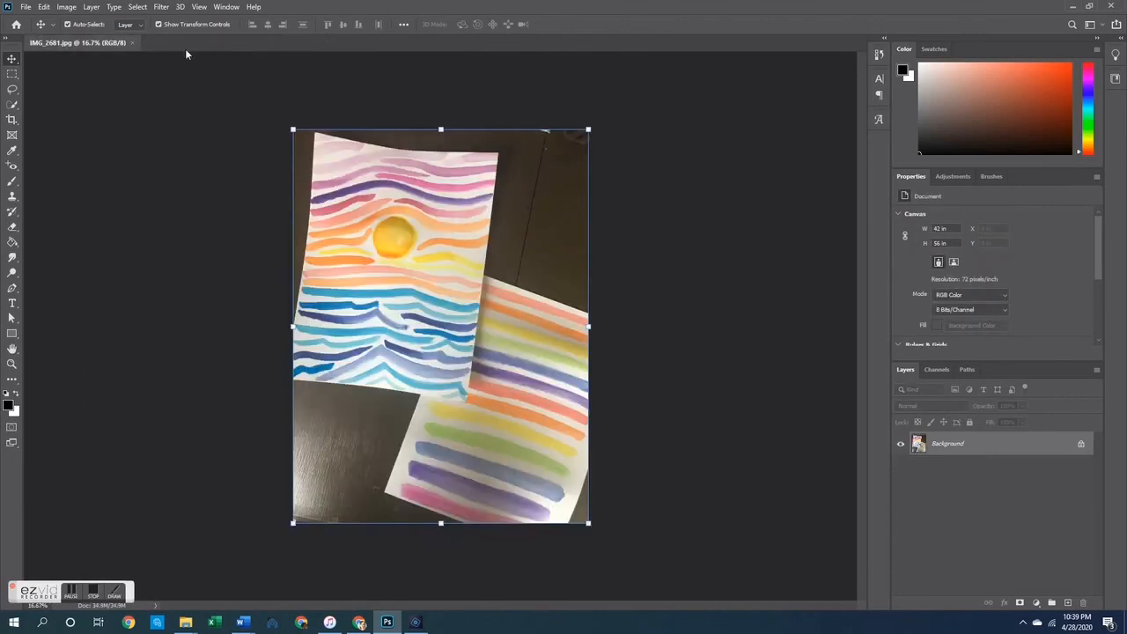
pyautogui.click(132, 42)
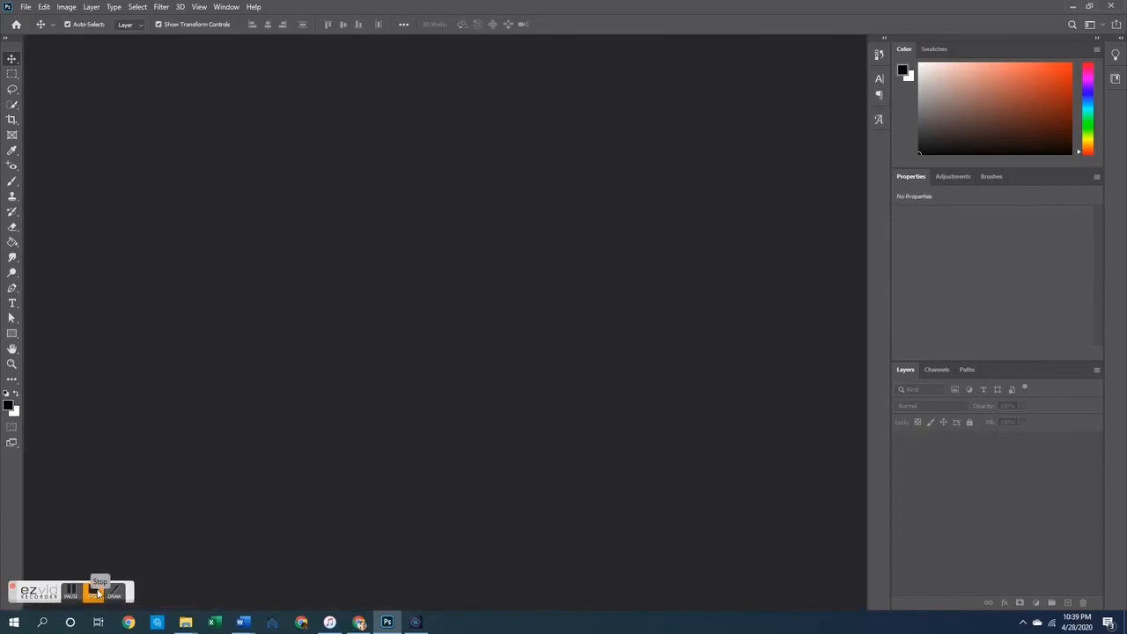
pyautogui.click(99, 592)
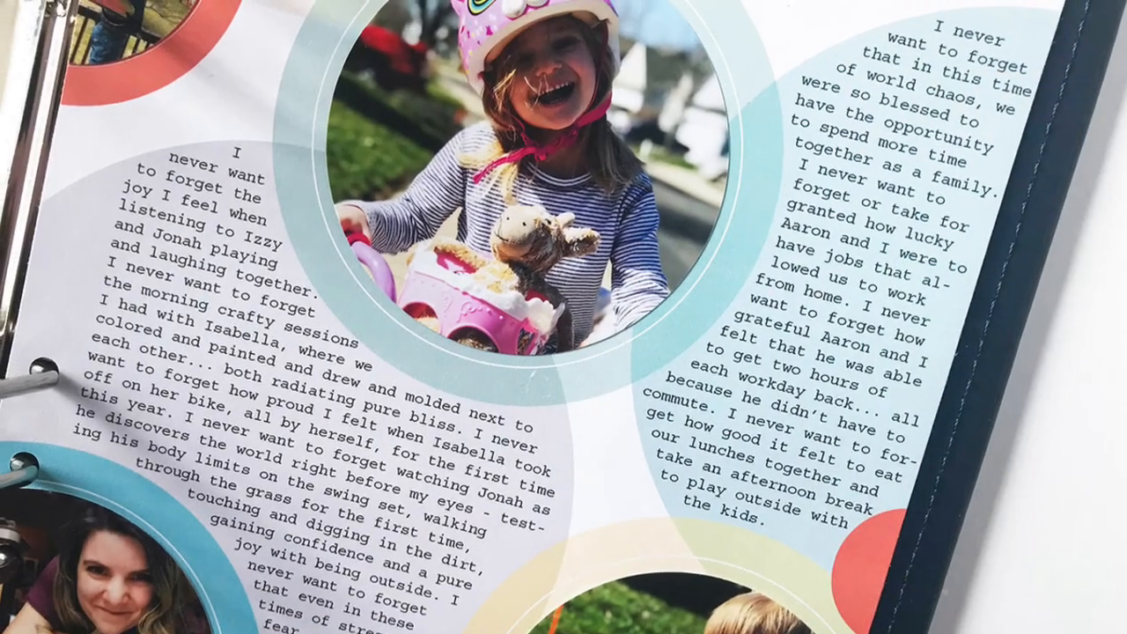